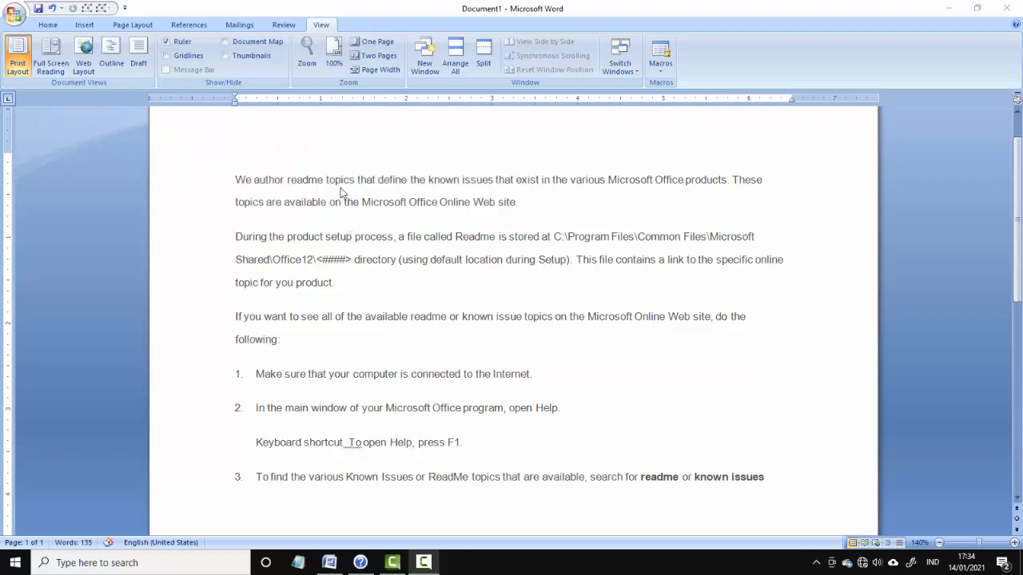
- Select all the text in the document and clear the selection again
{"action": "left_click", "coordinate": [347, 188]}
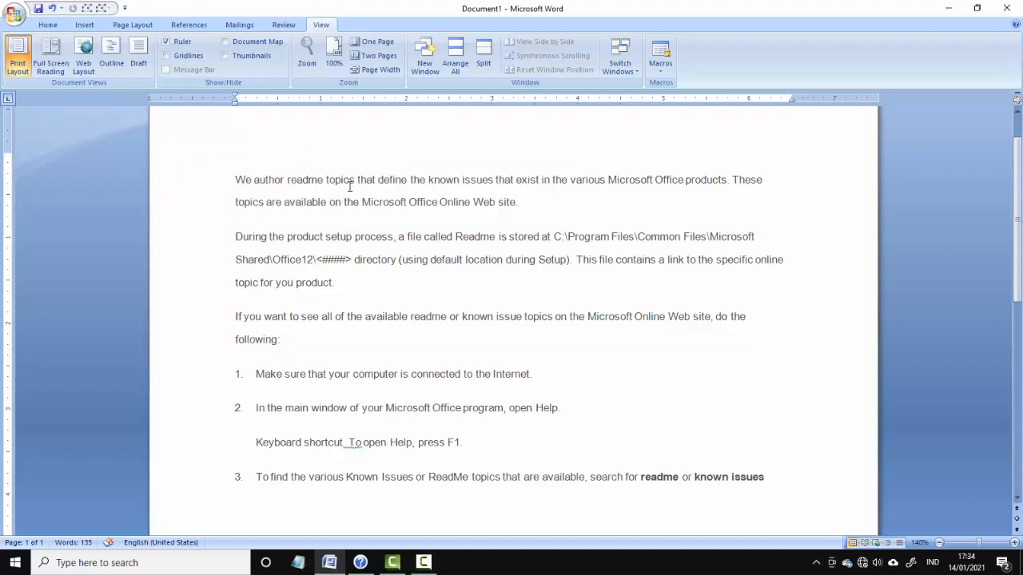
{"action": "key", "text": "ctrl+a"}
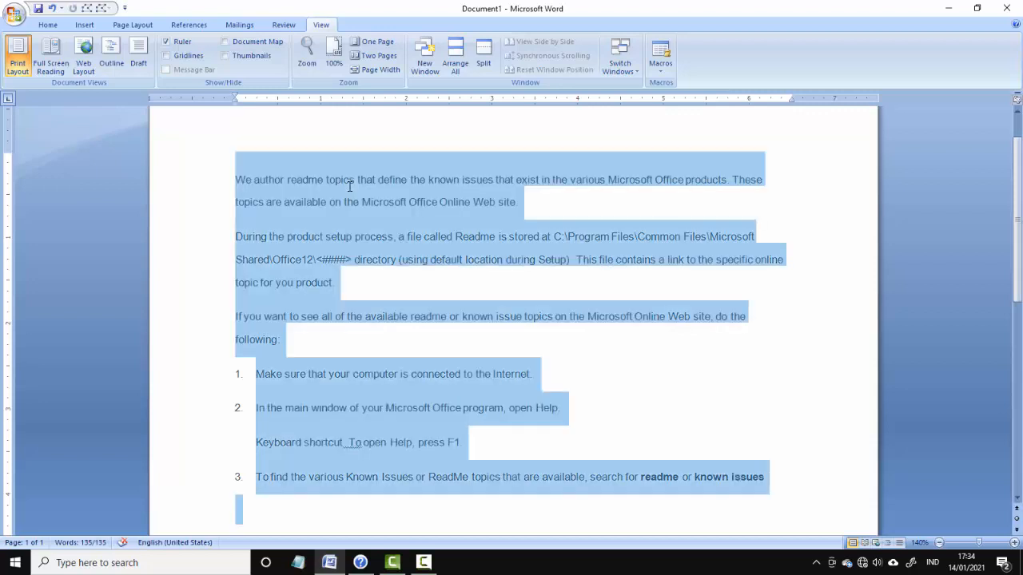
{"action": "scroll", "coordinate": [327, 193], "scroll_direction": "down", "scroll_amount": 3}
{"action": "scroll", "coordinate": [327, 196], "scroll_direction": "up", "scroll_amount": 1}
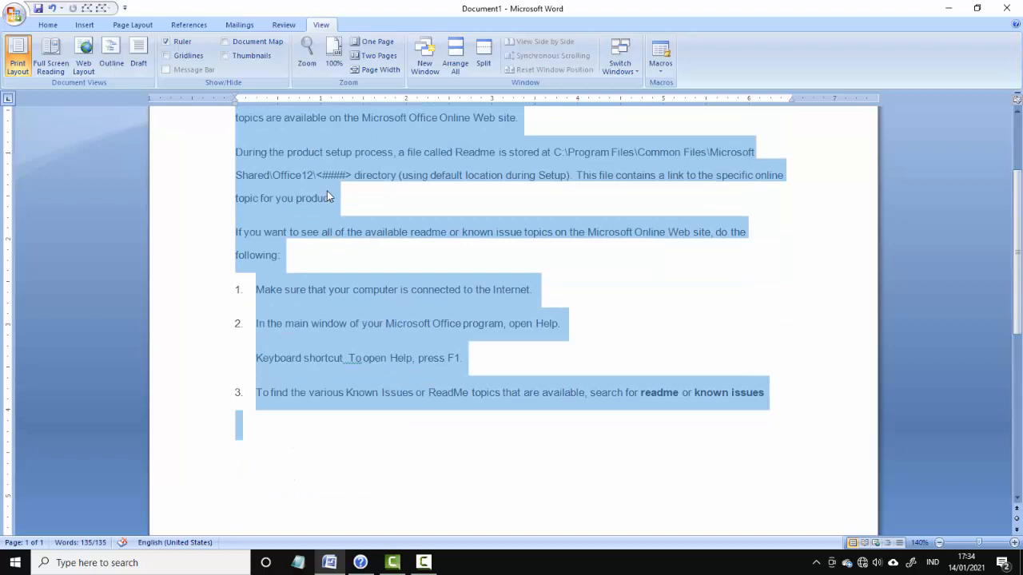
{"action": "scroll", "coordinate": [327, 197], "scroll_direction": "up", "scroll_amount": 1}
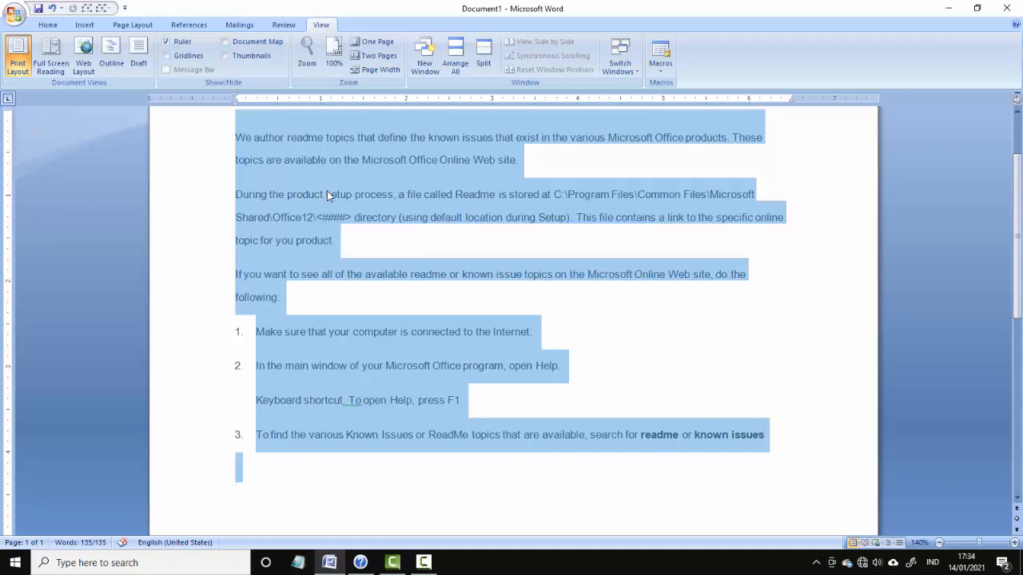
{"action": "left_click", "coordinate": [396, 257]}
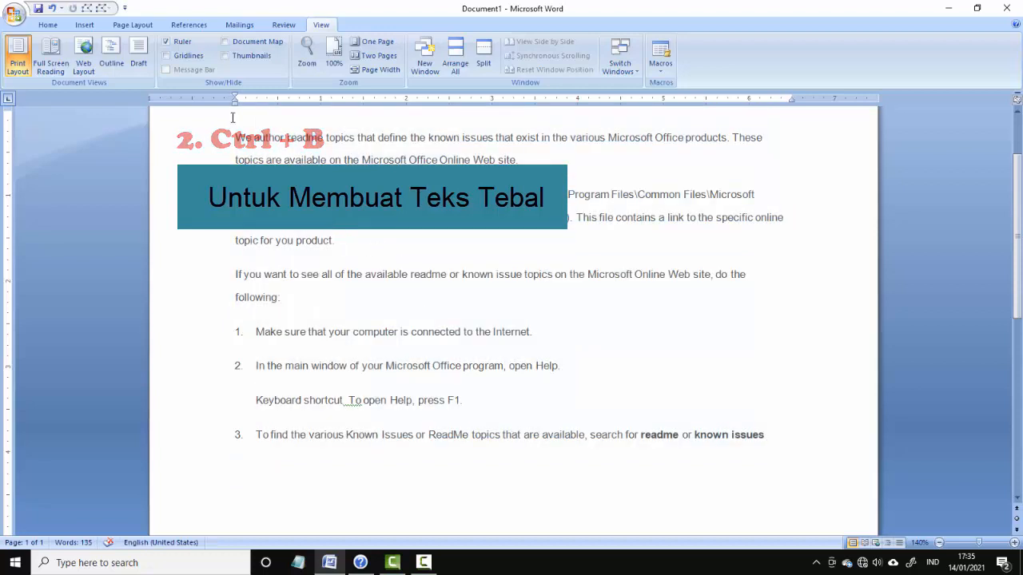
- Make the words "We author readme topics" at the start of the first paragraph bold
{"action": "left_click_drag", "start_coordinate": [235, 137], "coordinate": [297, 134]}
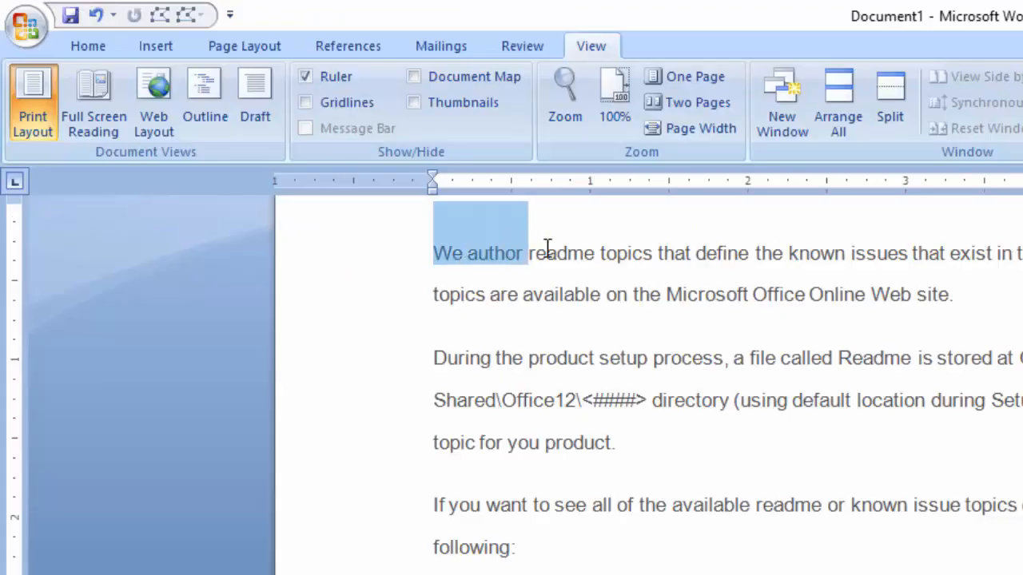
{"action": "left_click_drag", "start_coordinate": [547, 247], "coordinate": [646, 251]}
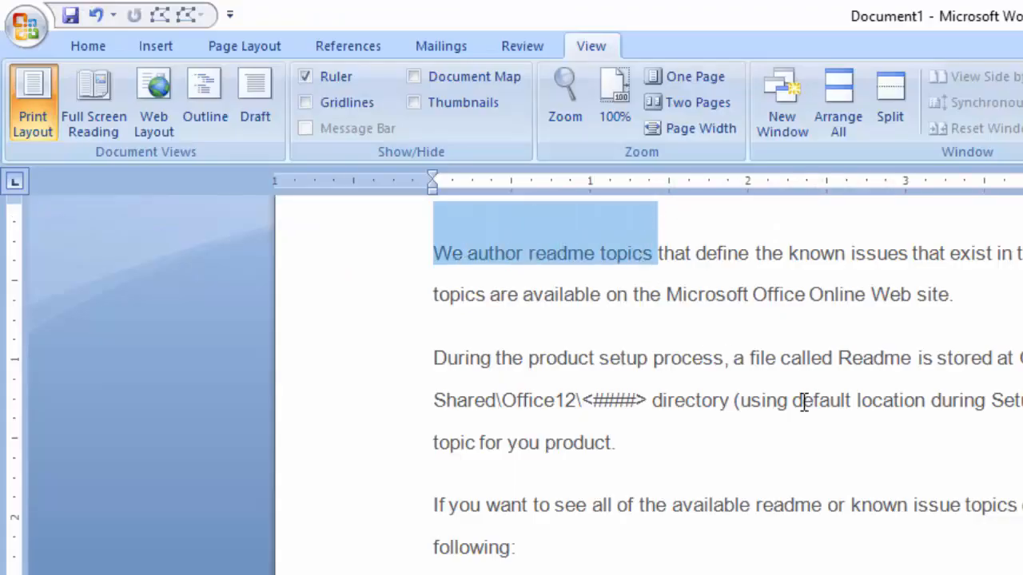
{"action": "key", "text": "ctrl+b"}
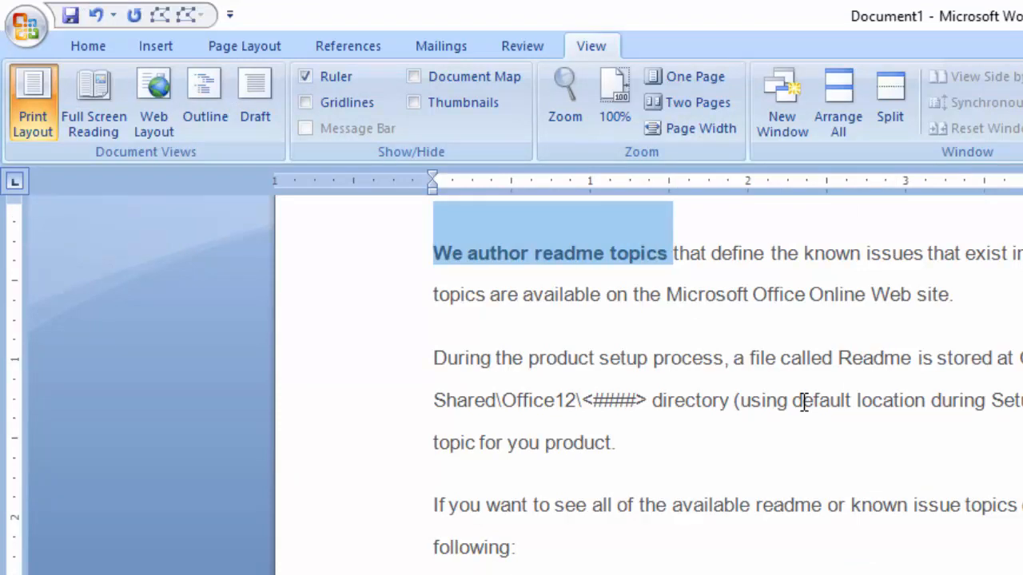
{"action": "left_click", "coordinate": [517, 280]}
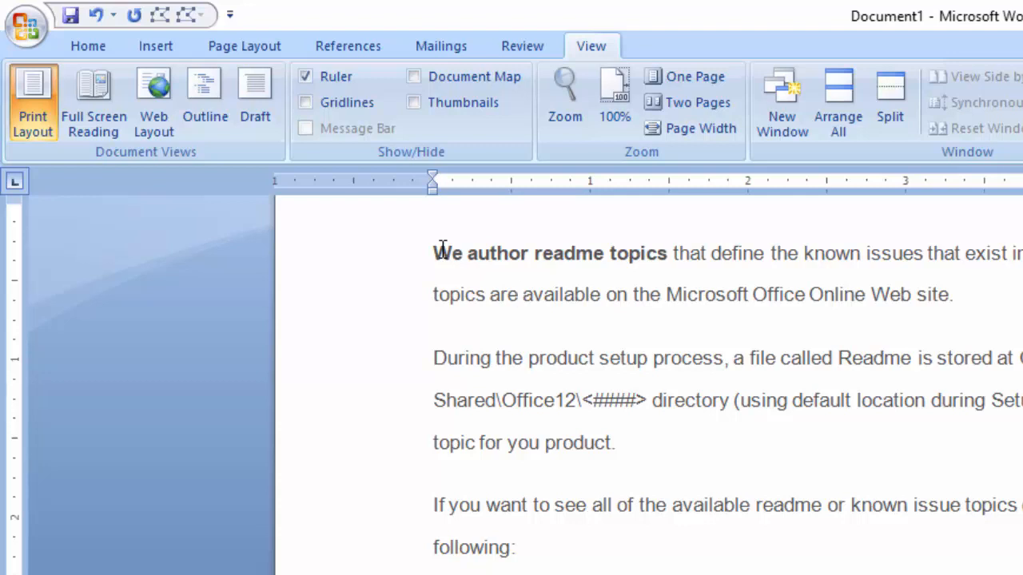
- Remove the bold formatting from "We author readme topics" and apply it again
{"action": "left_click_drag", "start_coordinate": [439, 252], "coordinate": [649, 260]}
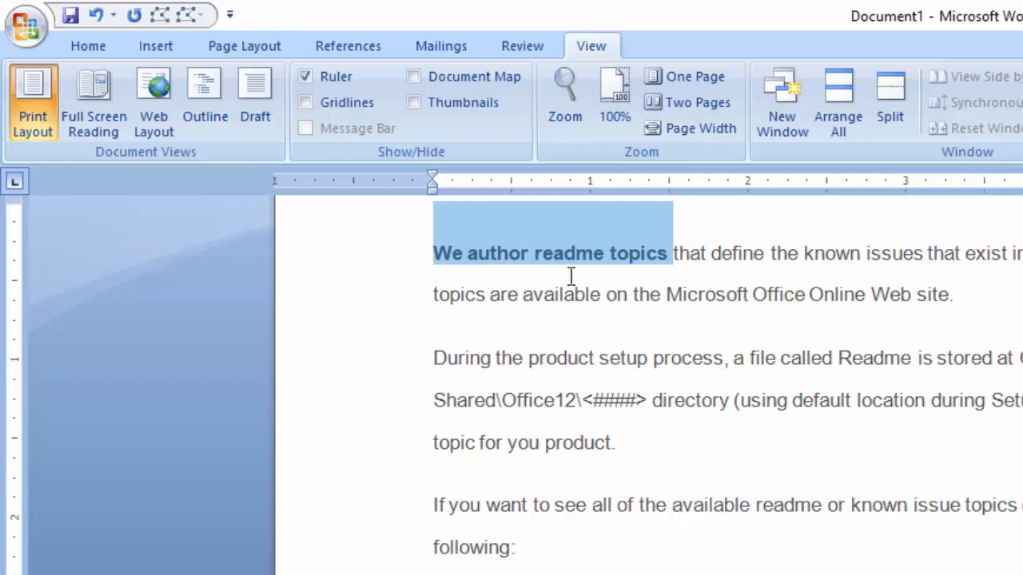
{"action": "key", "text": "ctrl+b"}
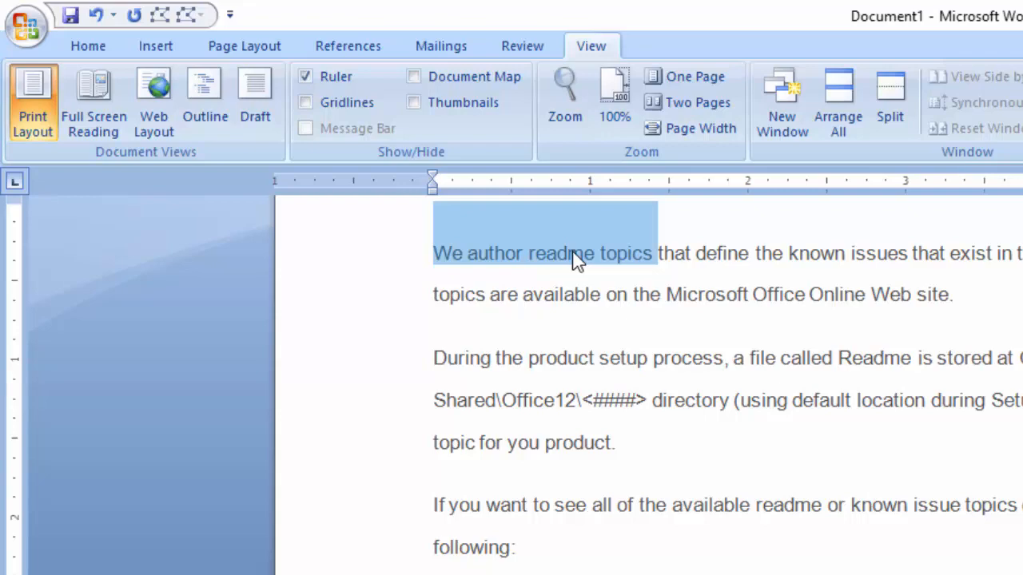
{"action": "key", "text": "ctrl+b"}
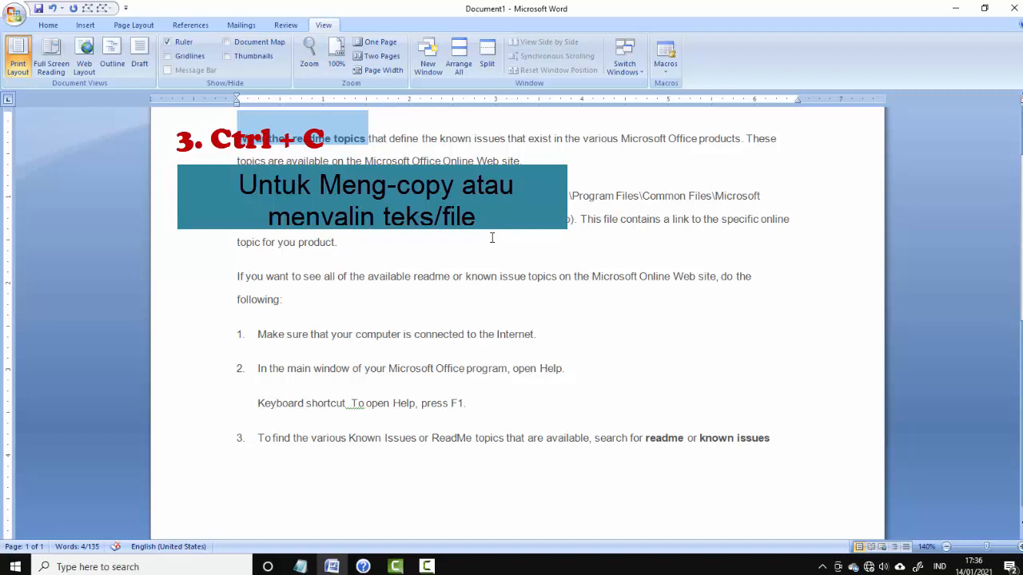
{"action": "left_click", "coordinate": [308, 196]}
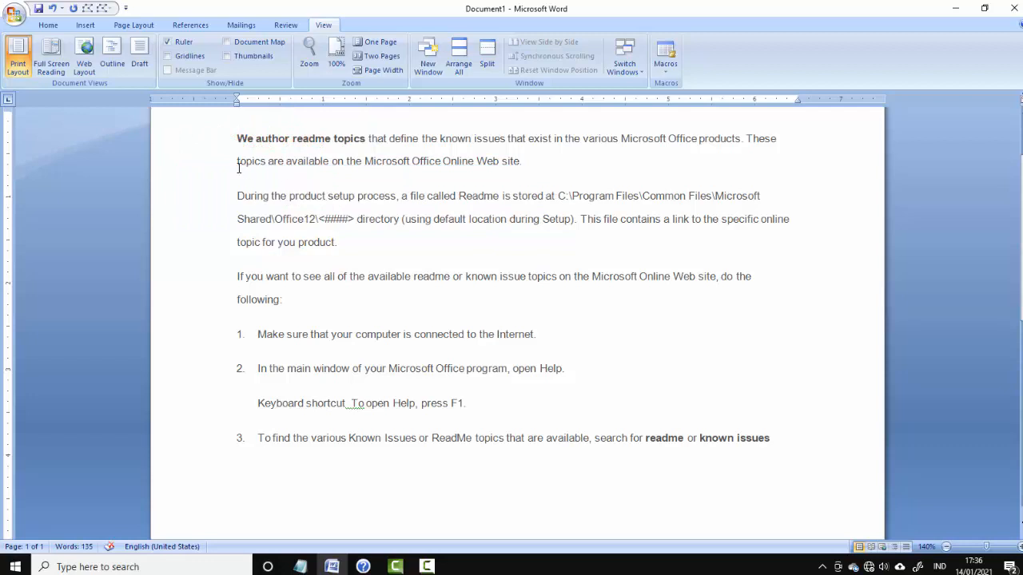
- Copy "topics are available" from the first paragraph and paste it on the empty line below list item 3
{"action": "left_click_drag", "start_coordinate": [234, 161], "coordinate": [312, 159]}
{"action": "key", "text": "ctrl+c"}
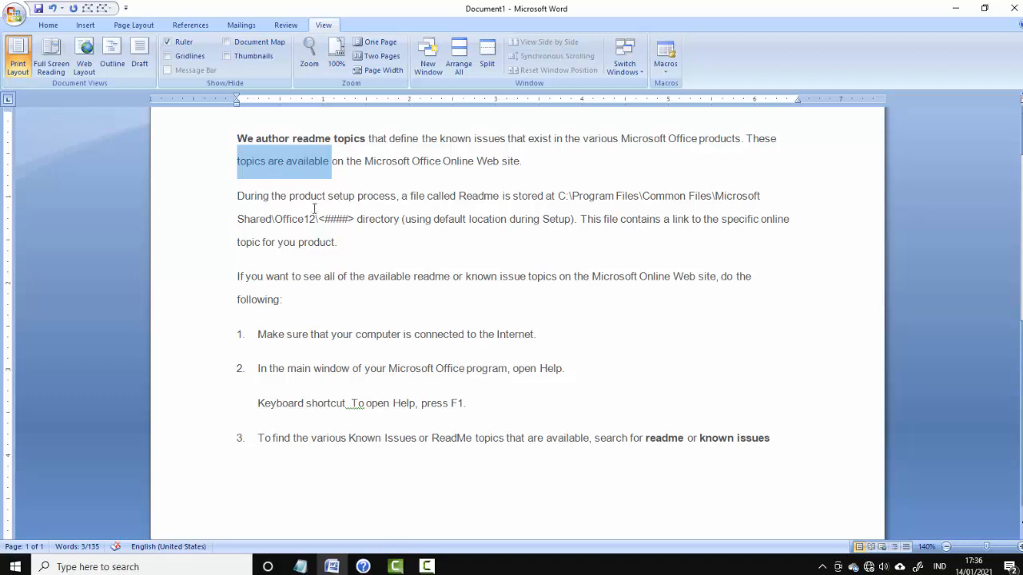
{"action": "left_click", "coordinate": [286, 466]}
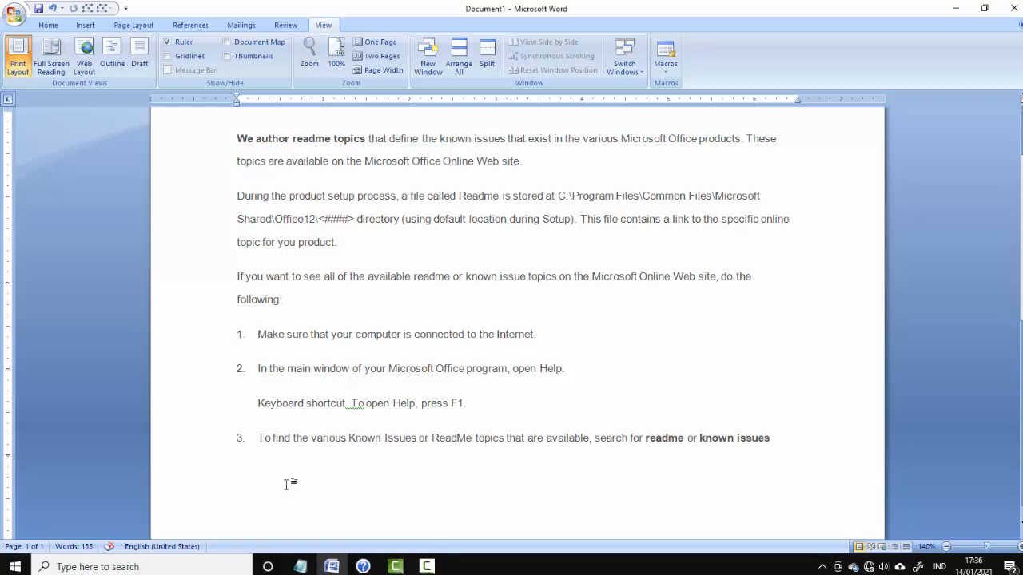
{"action": "key", "text": "ctrl+v"}
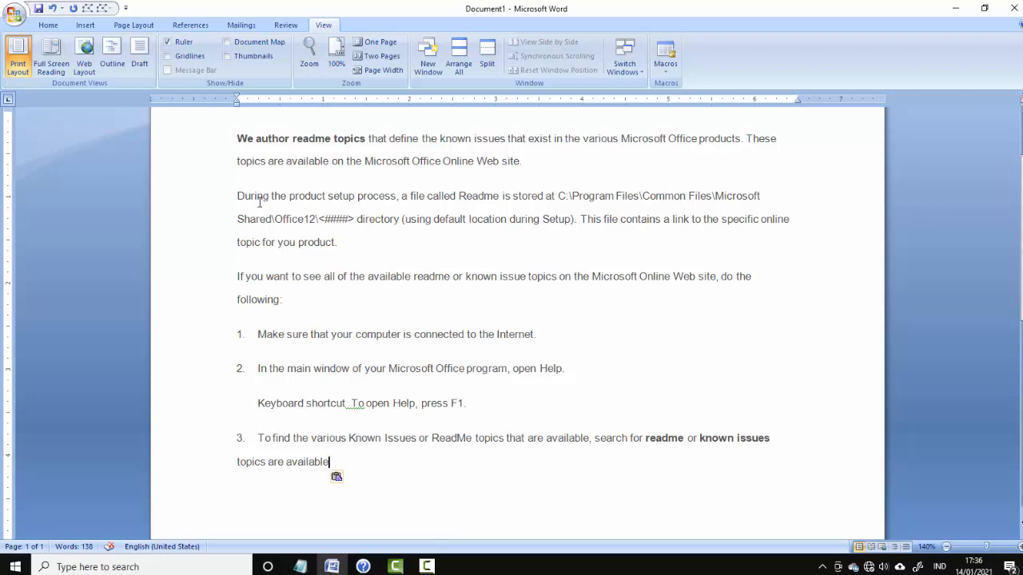
- Open the Font dialog from the paragraph starting "If you want", check the Latin text font choices, and close it
{"action": "left_click", "coordinate": [340, 265]}
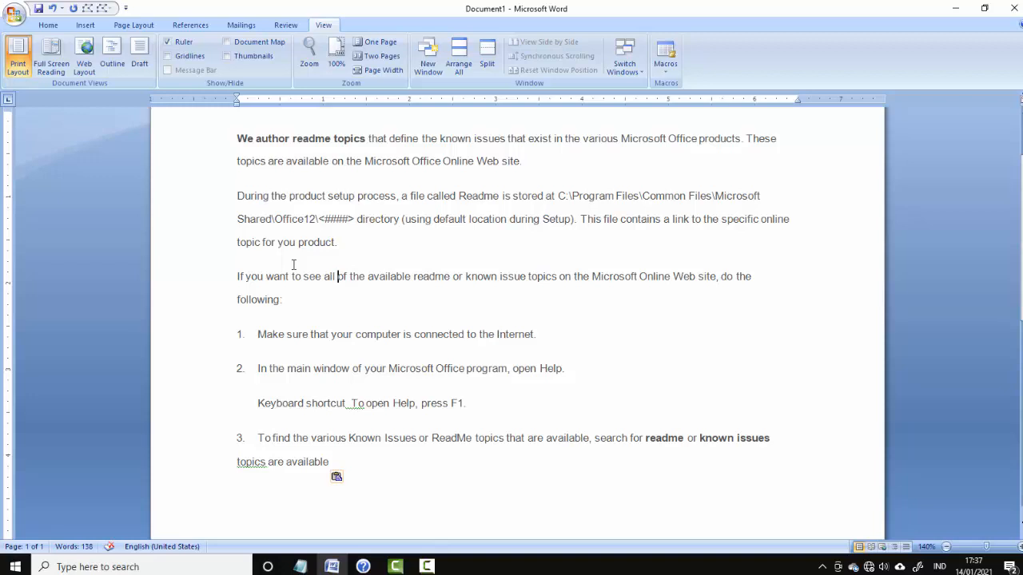
{"action": "key", "text": "ctrl+d"}
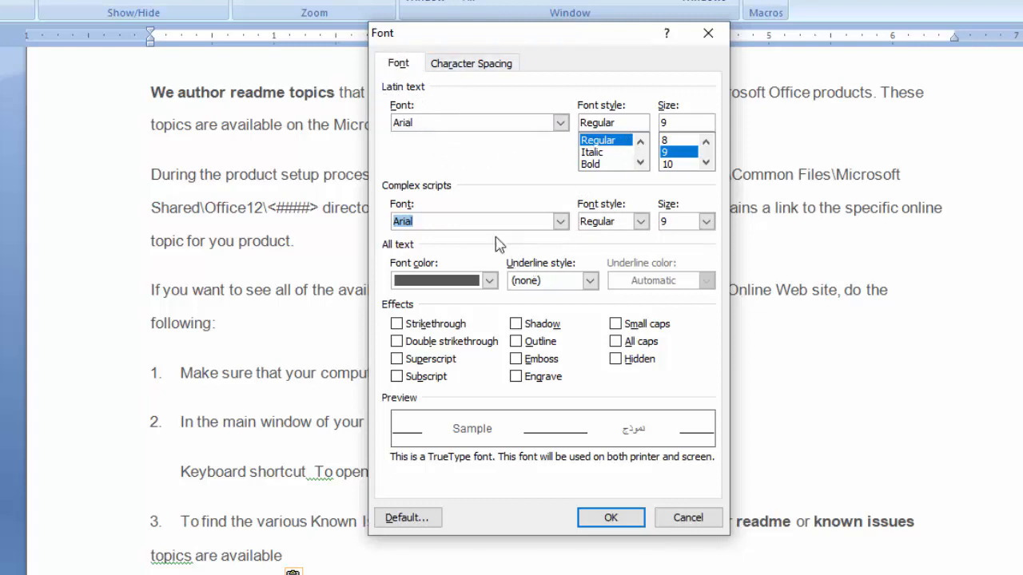
{"action": "left_click", "coordinate": [475, 126]}
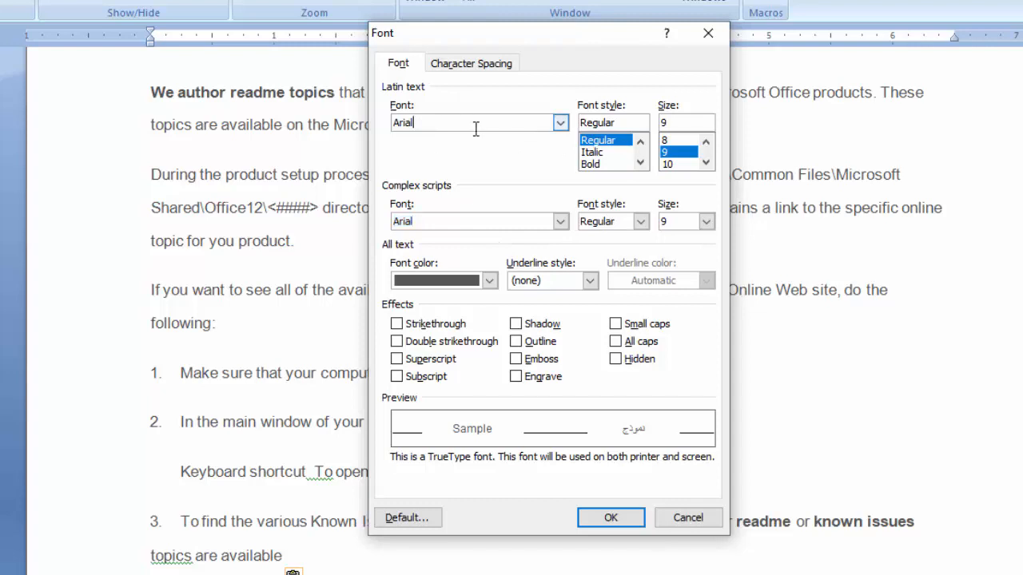
{"action": "left_click", "coordinate": [561, 123]}
{"action": "left_click", "coordinate": [562, 124]}
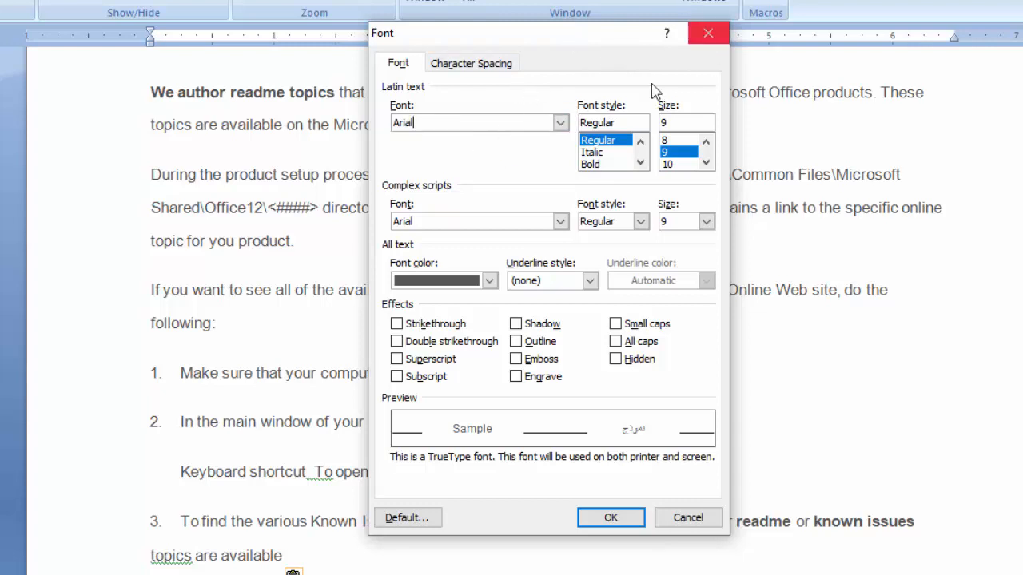
{"action": "key", "text": "Return"}
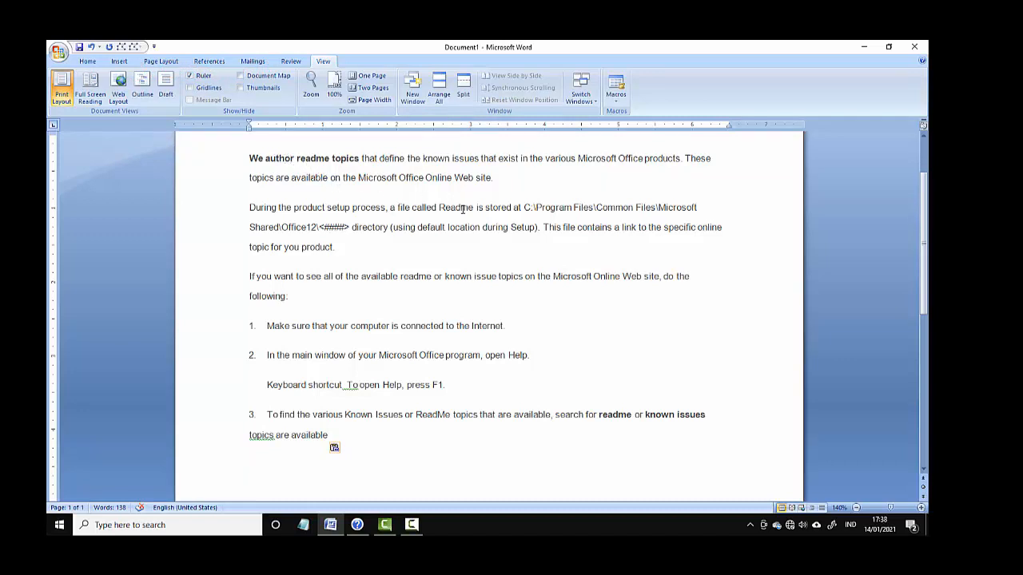
- Center the first paragraph, switching it to left alignment and back to centered
{"action": "key", "text": "ctrl+e"}
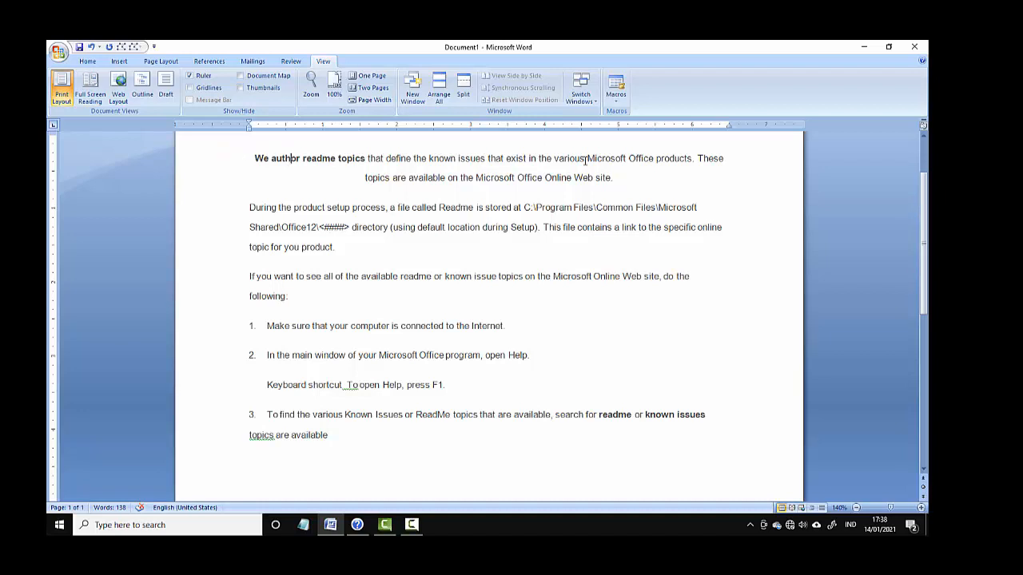
{"action": "left_click_drag", "start_coordinate": [250, 157], "coordinate": [623, 175]}
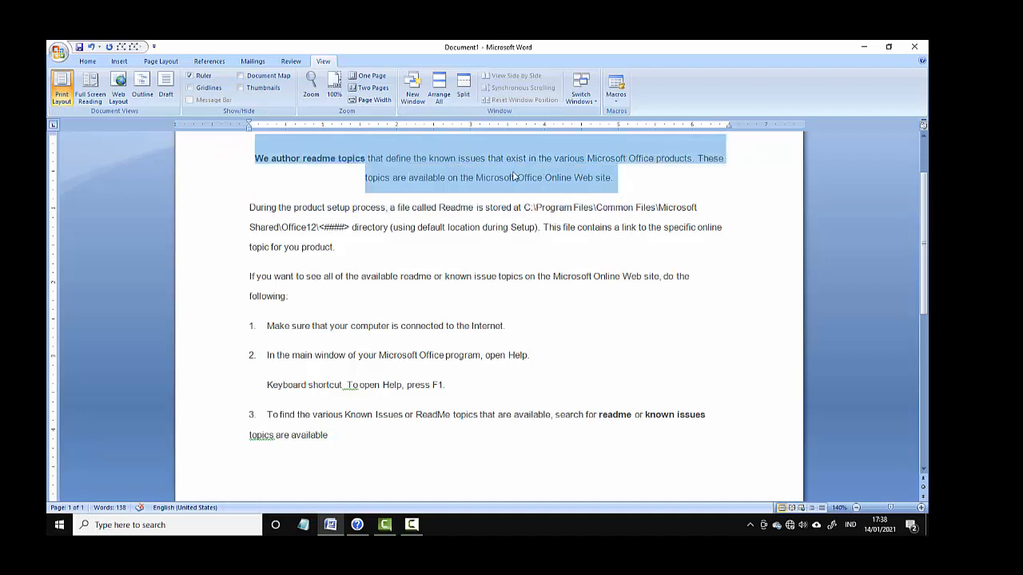
{"action": "left_click", "coordinate": [362, 159]}
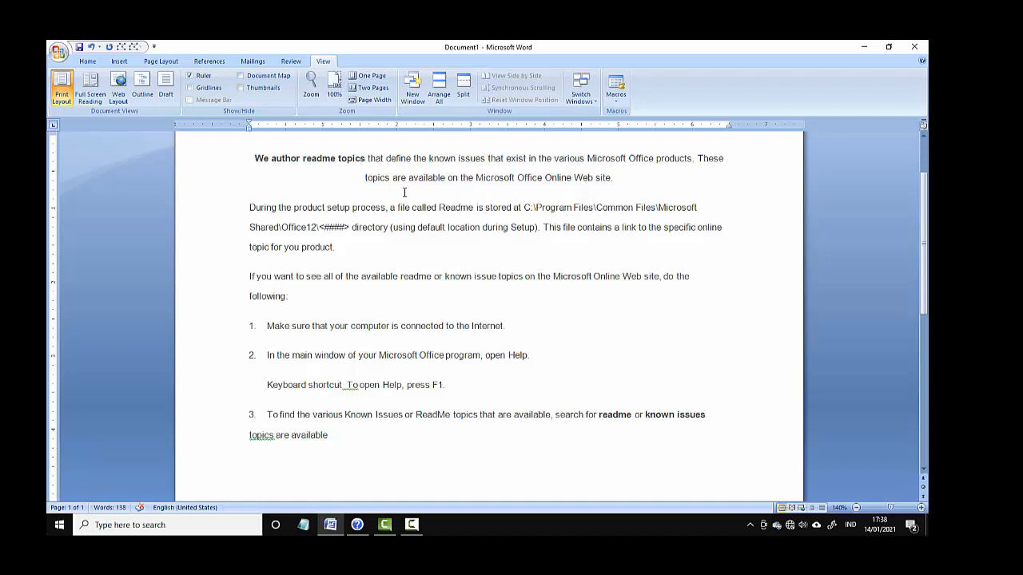
{"action": "key", "text": "ctrl+l"}
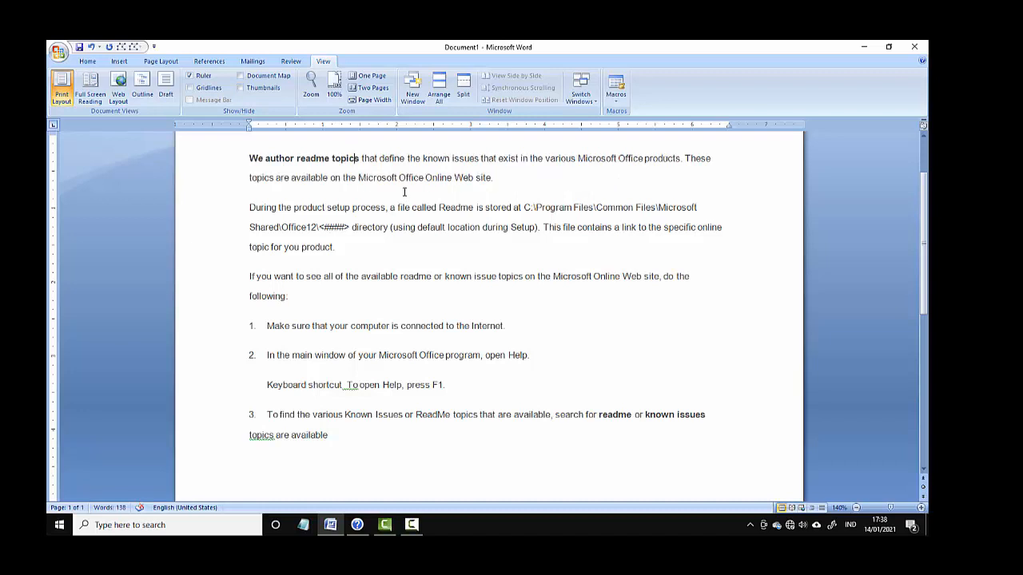
{"action": "key", "text": "ctrl+e"}
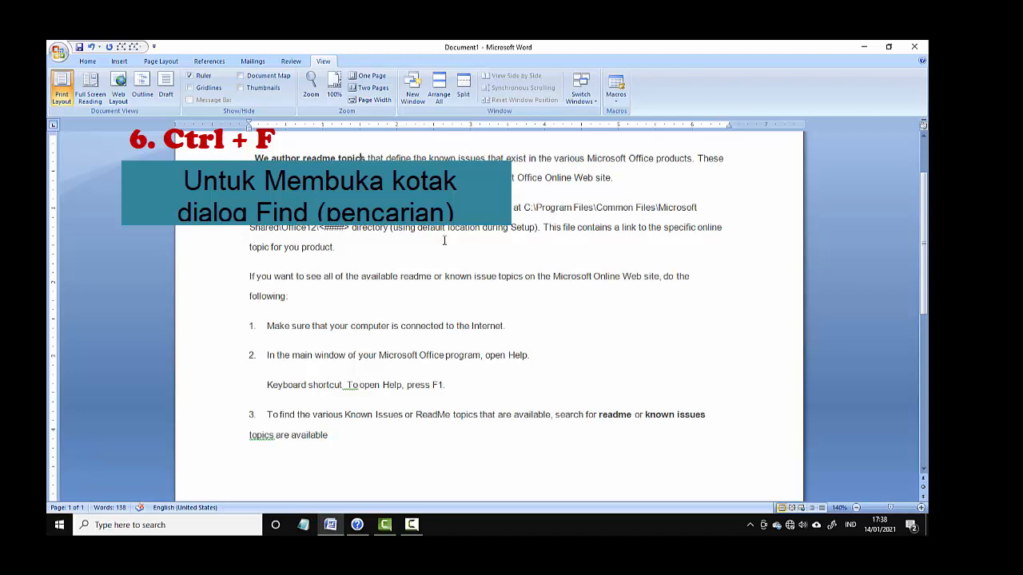
- Search the whole document for the word "find"
{"action": "key", "text": "ctrl+f"}
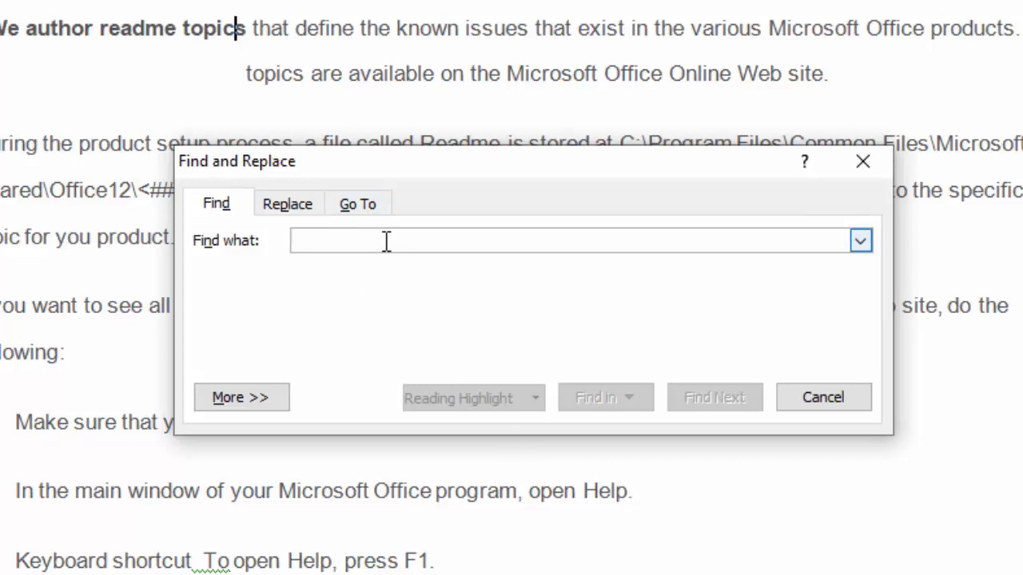
{"action": "type", "text": "find"}
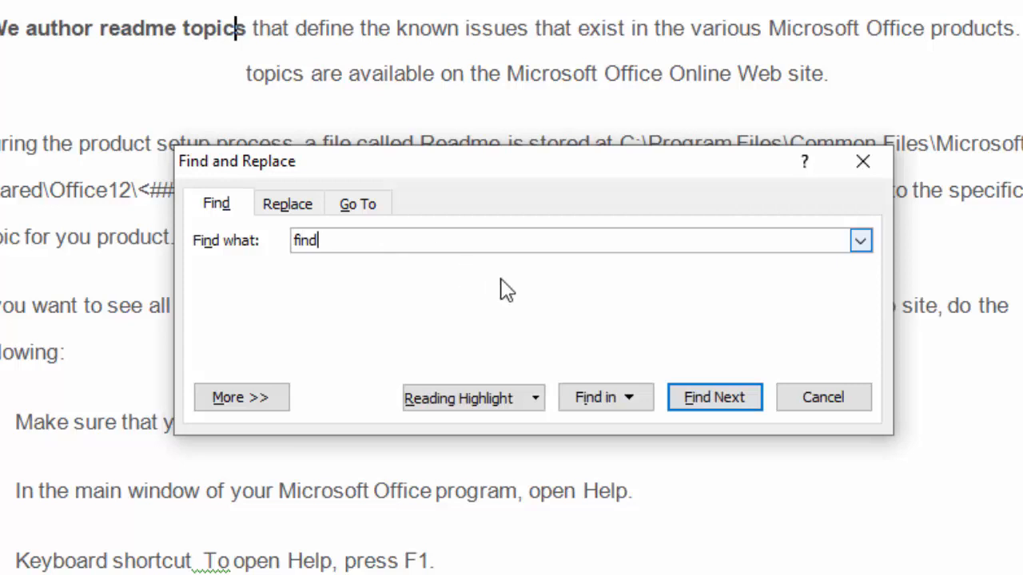
{"action": "left_click", "coordinate": [701, 408]}
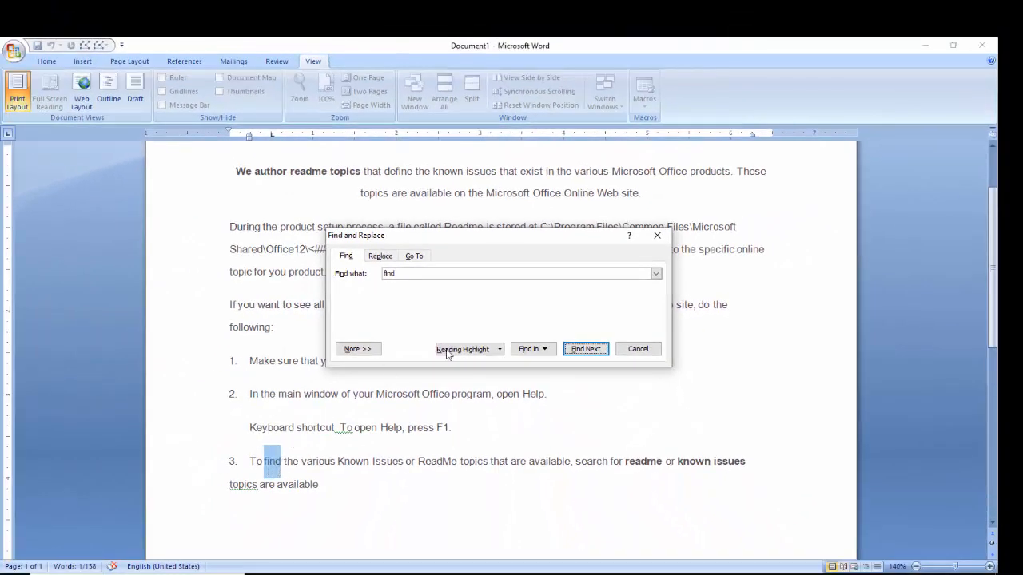
{"action": "left_click", "coordinate": [587, 350]}
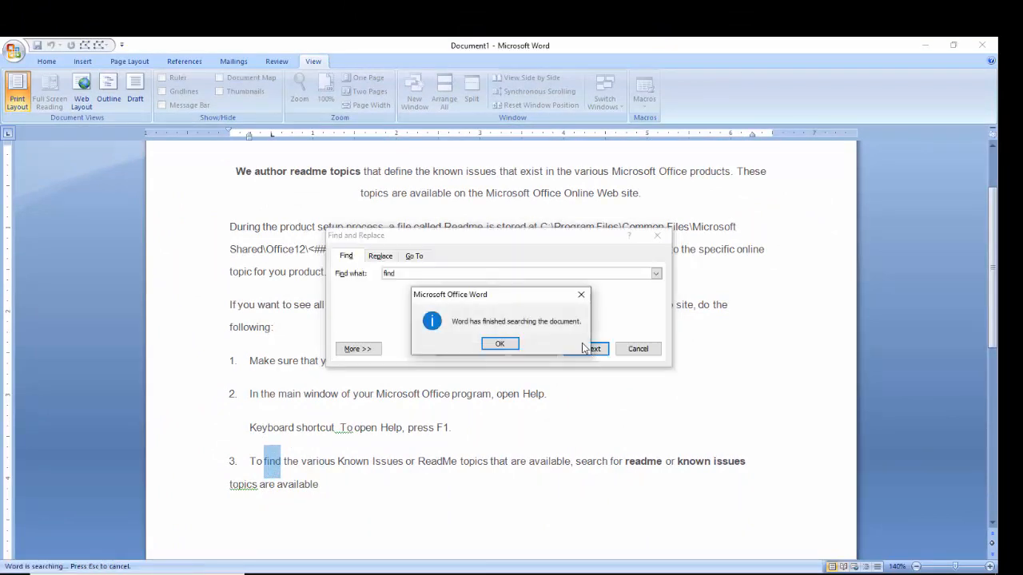
{"action": "left_click", "coordinate": [499, 345]}
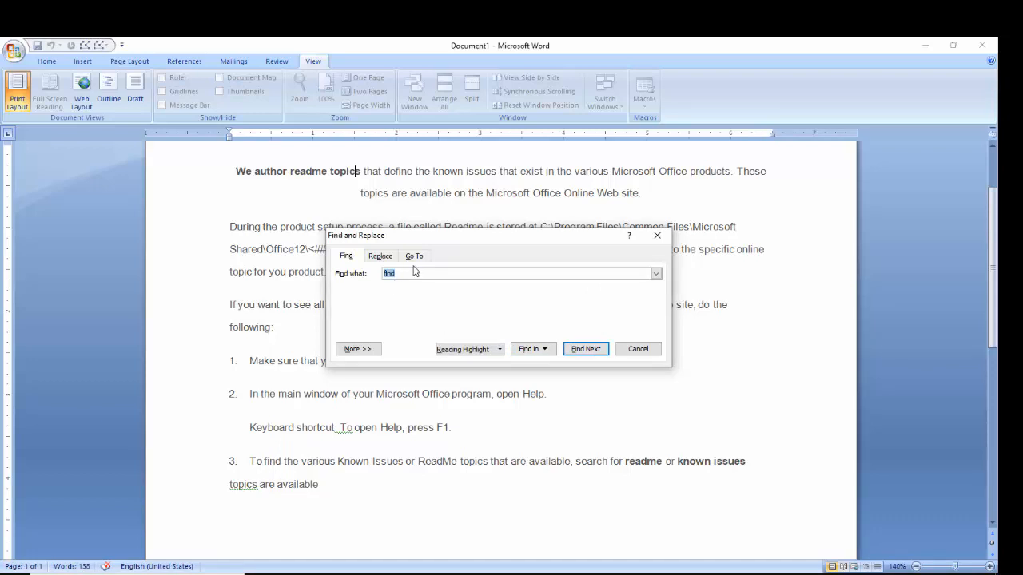
- Search the document for "foolow" and close the Find and Replace dialog
{"action": "type", "text": "foolow"}
{"action": "left_click", "coordinate": [597, 350]}
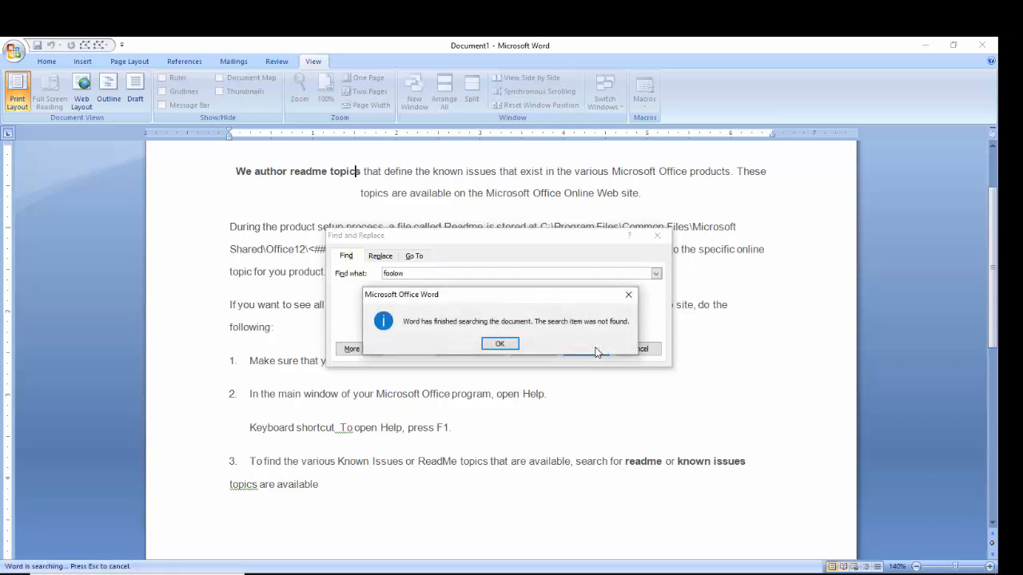
{"action": "left_click", "coordinate": [501, 345]}
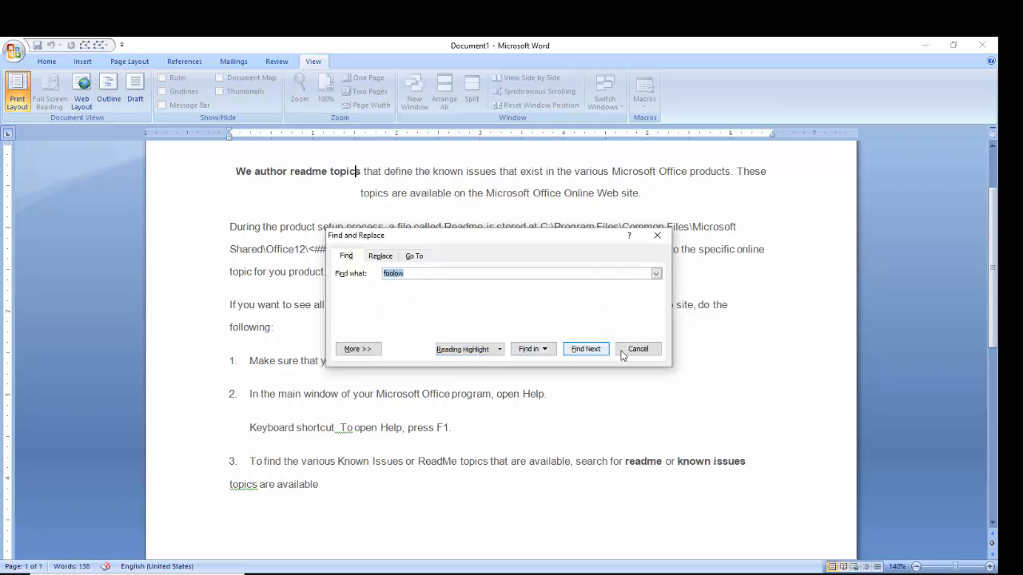
{"action": "left_click", "coordinate": [632, 350]}
- Search the document for "follow" starting from the first list item, continuing until the whole document is searched
{"action": "left_click", "coordinate": [479, 373]}
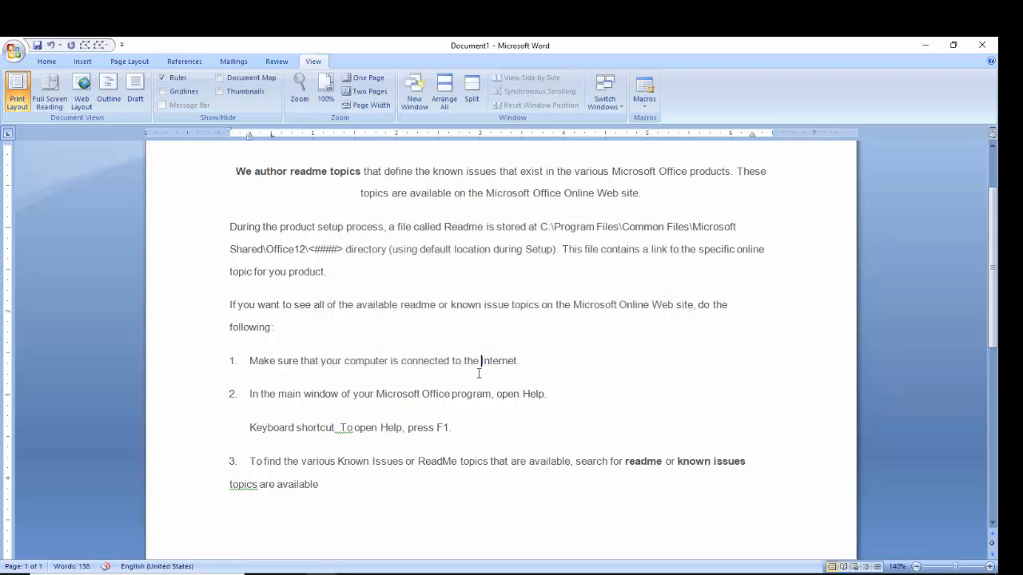
{"action": "key", "text": "ctrl+f"}
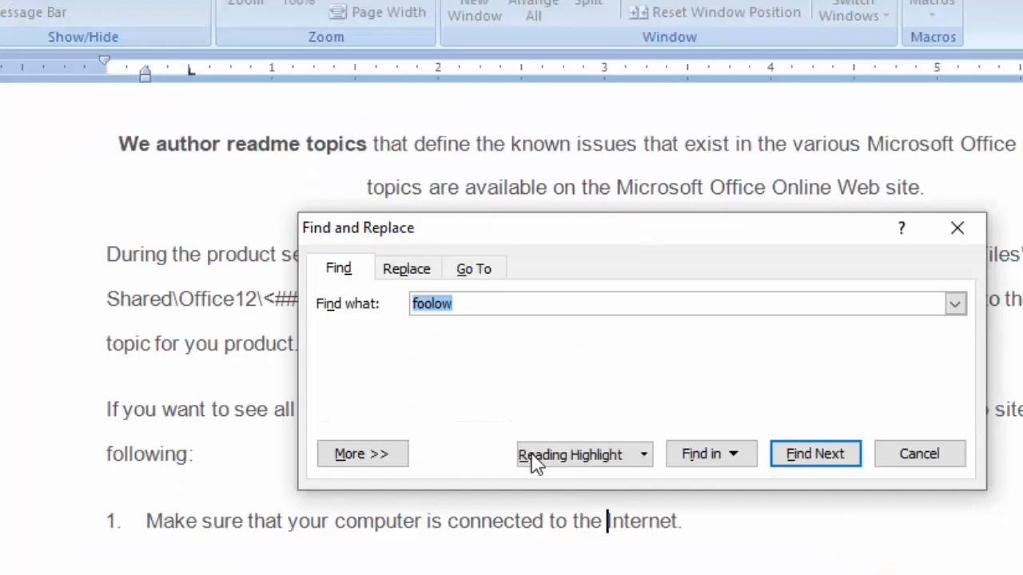
{"action": "left_click", "coordinate": [432, 304]}
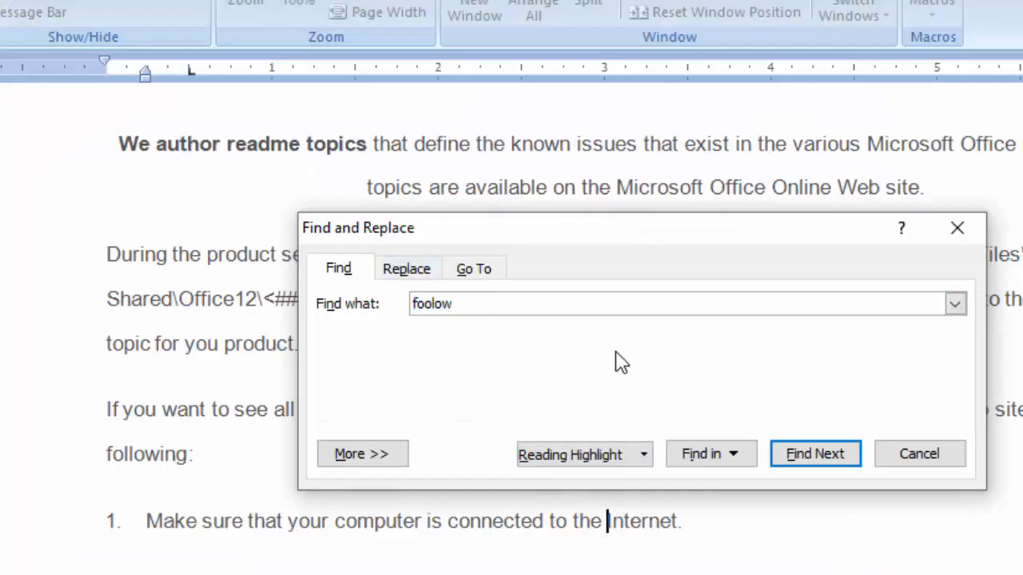
{"action": "key", "text": "BackSpace"}
{"action": "type", "text": "l"}
{"action": "left_click", "coordinate": [813, 454]}
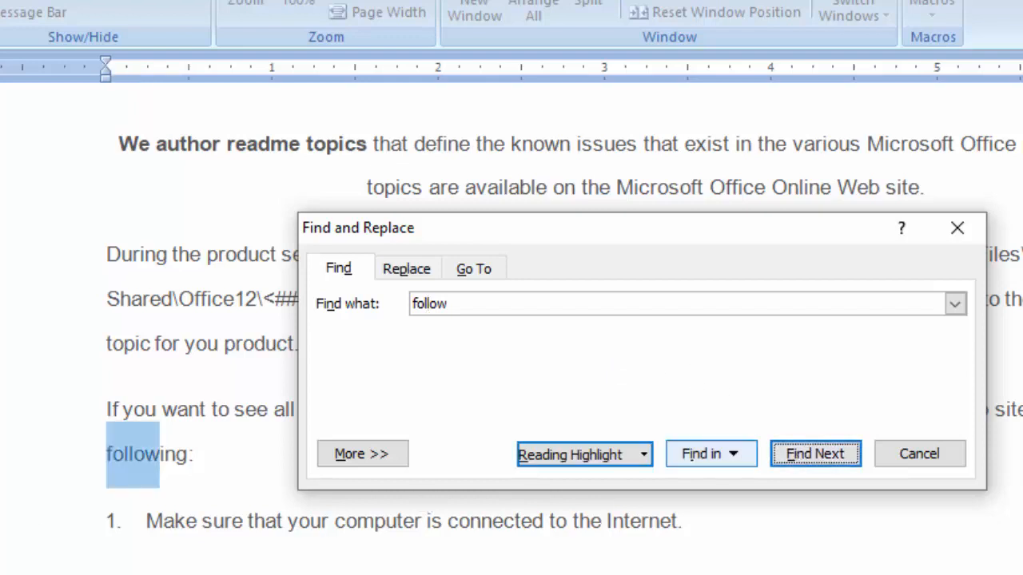
{"action": "left_click", "coordinate": [839, 452]}
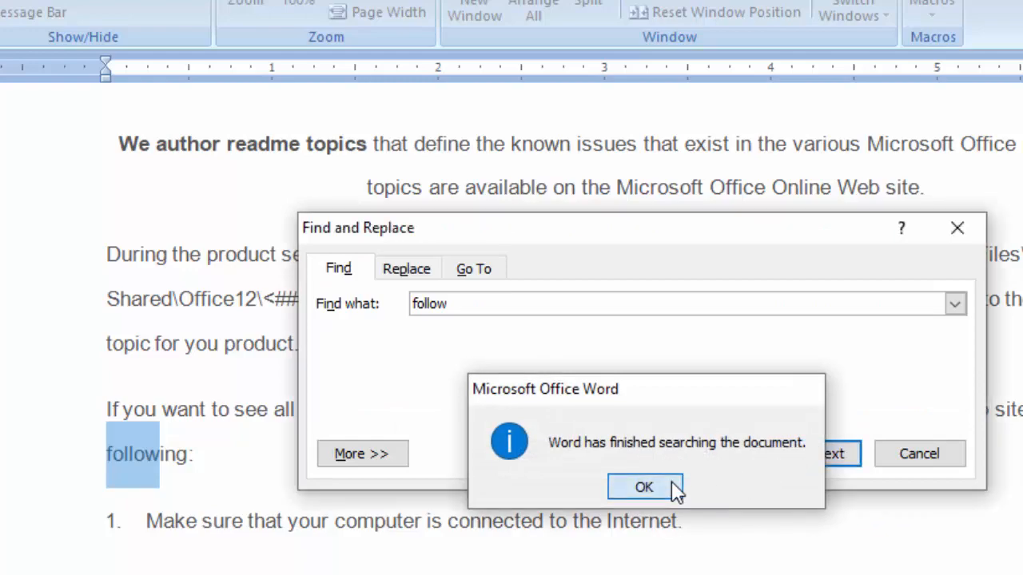
{"action": "left_click", "coordinate": [676, 487]}
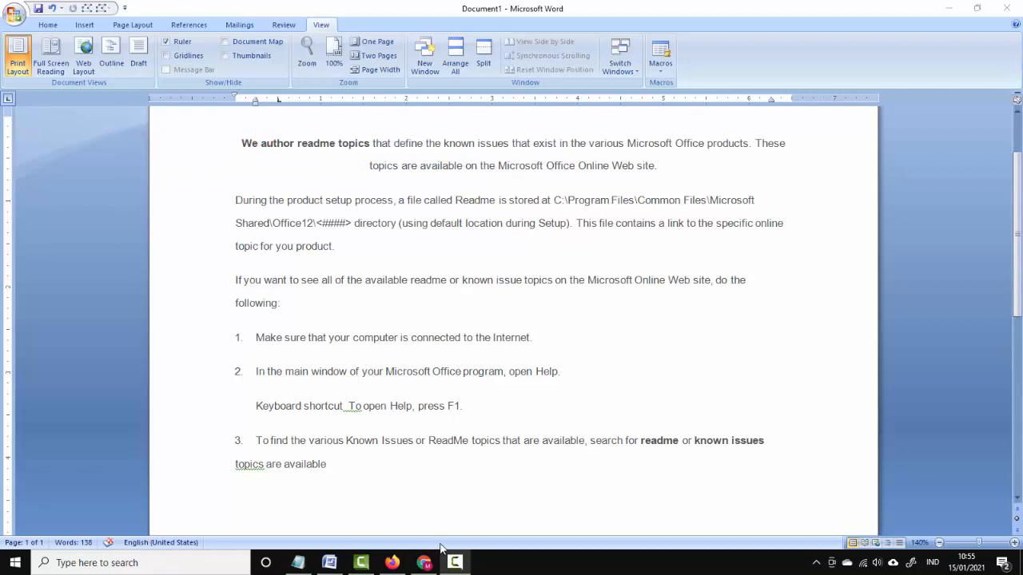
- Open Go To from the first list item and try jumping to page 8
{"action": "left_click", "coordinate": [488, 374]}
{"action": "key", "text": "ctrl+g"}
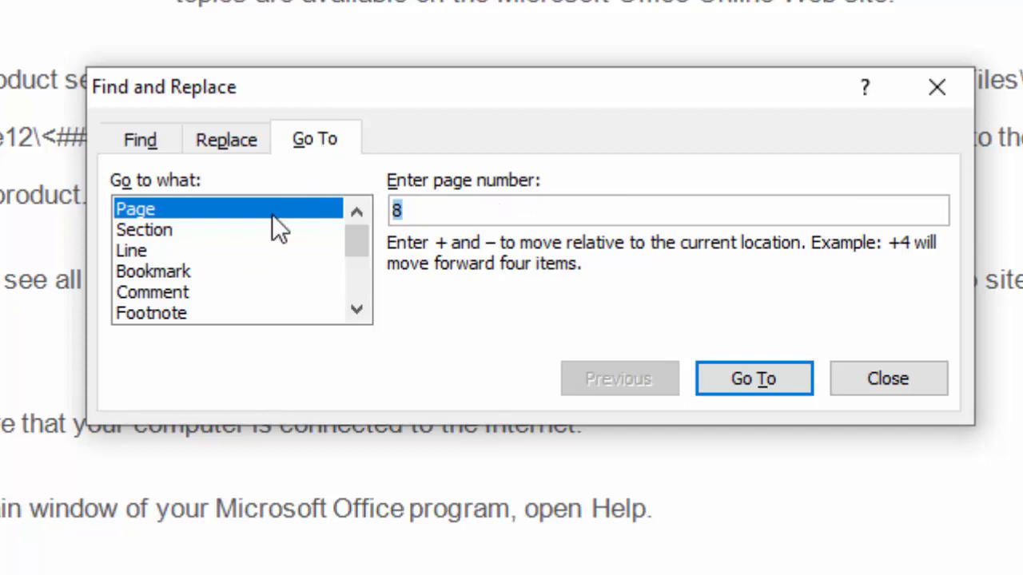
{"action": "left_click", "coordinate": [439, 210]}
{"action": "left_click_drag", "start_coordinate": [428, 209], "coordinate": [365, 213]}
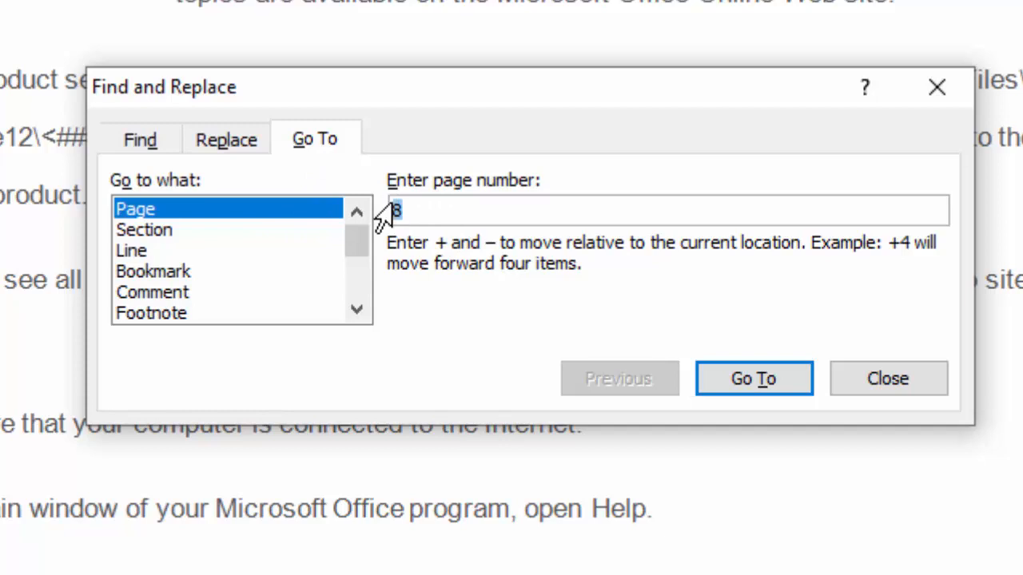
{"action": "left_click", "coordinate": [753, 386]}
- Switch the Go To target to lines, jump to line 1 and line 7, and close the dialog
{"action": "left_click", "coordinate": [240, 227]}
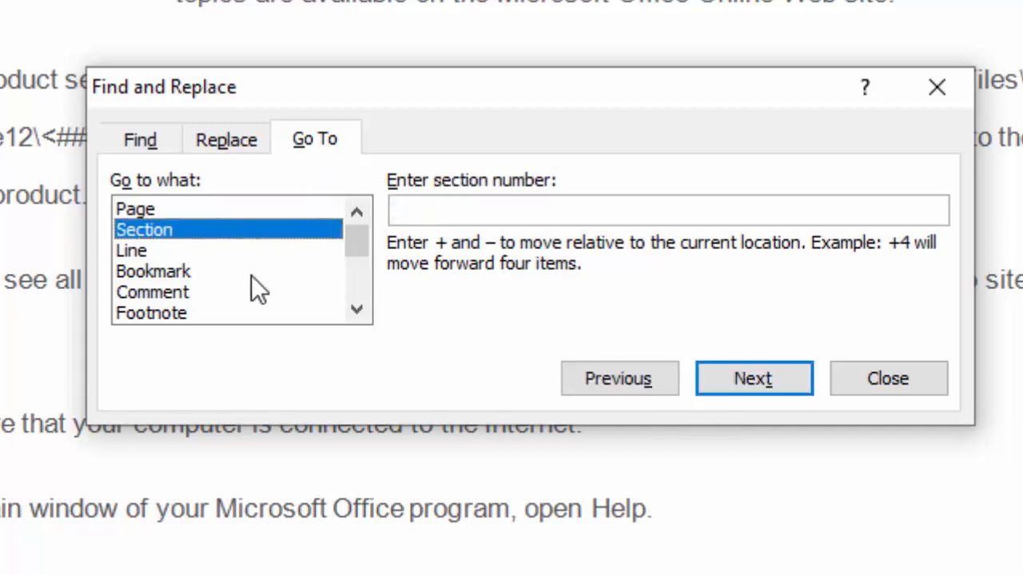
{"action": "left_click", "coordinate": [244, 254]}
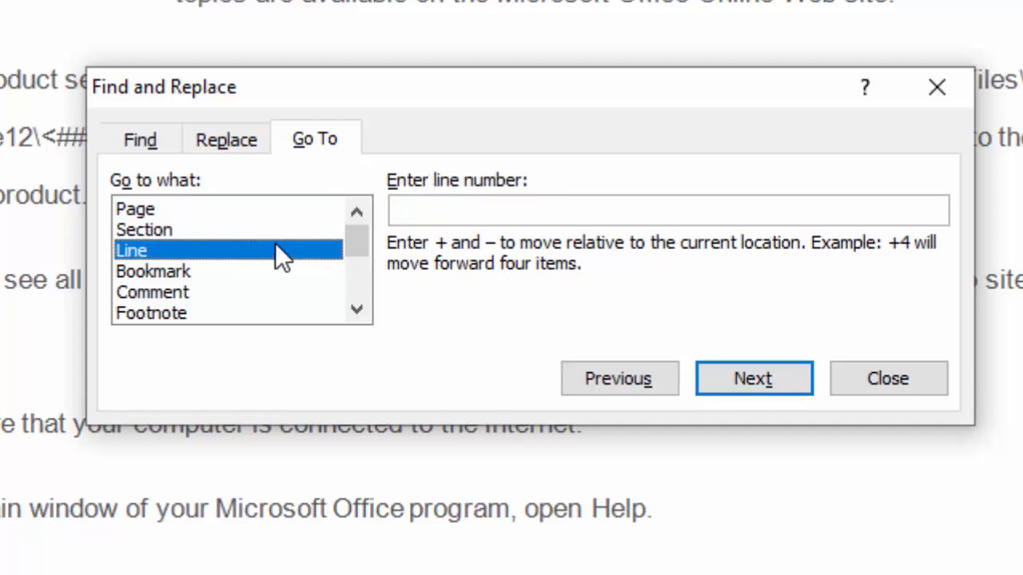
{"action": "left_click", "coordinate": [424, 216]}
{"action": "type", "text": "1"}
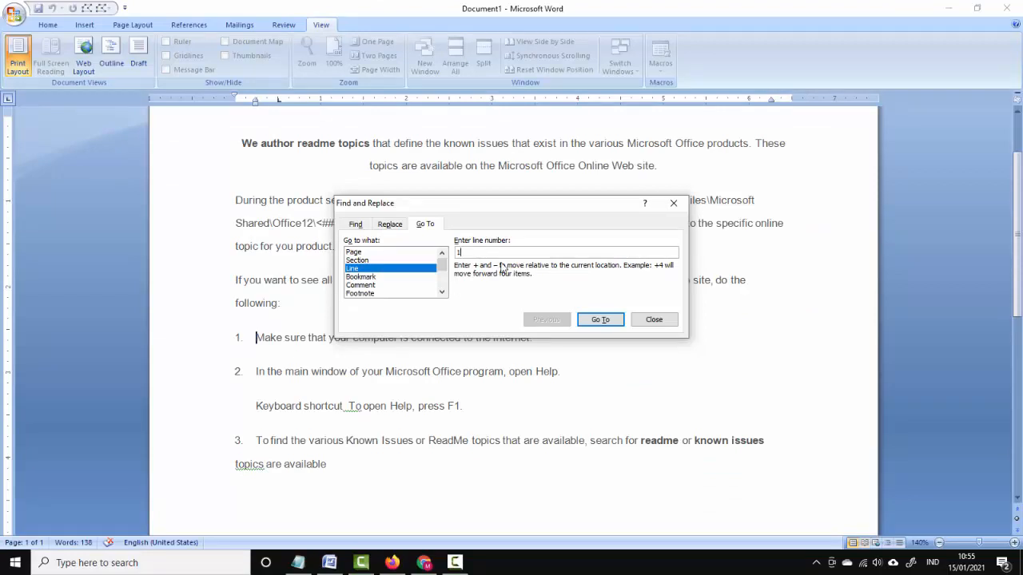
{"action": "left_click", "coordinate": [599, 321]}
{"action": "left_click", "coordinate": [605, 320]}
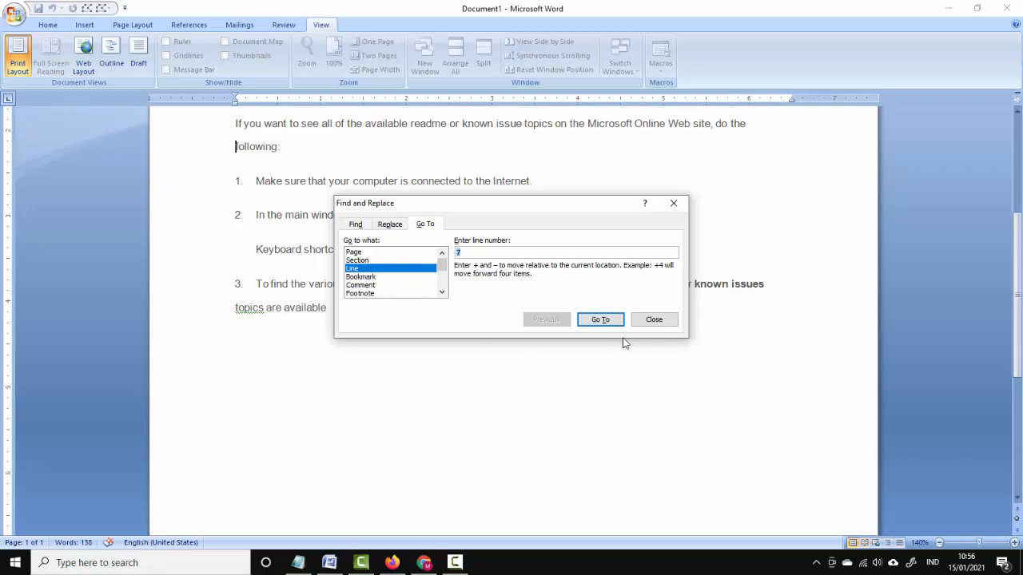
{"action": "left_click", "coordinate": [653, 319]}
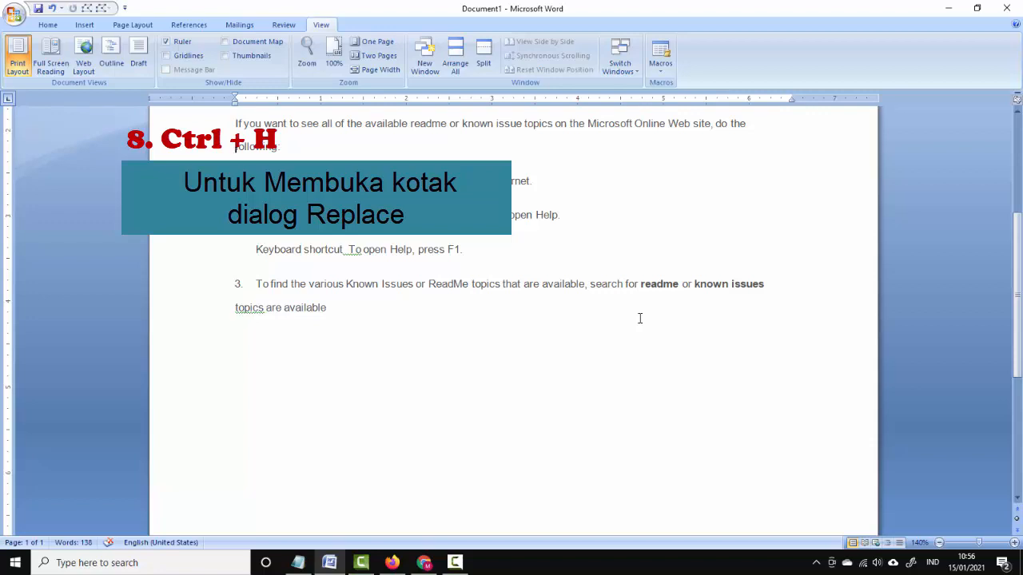
- Replace every "follow" in the document with "ikuti" and check the changed word in the "If you want" paragraph
{"action": "key", "text": "ctrl+h"}
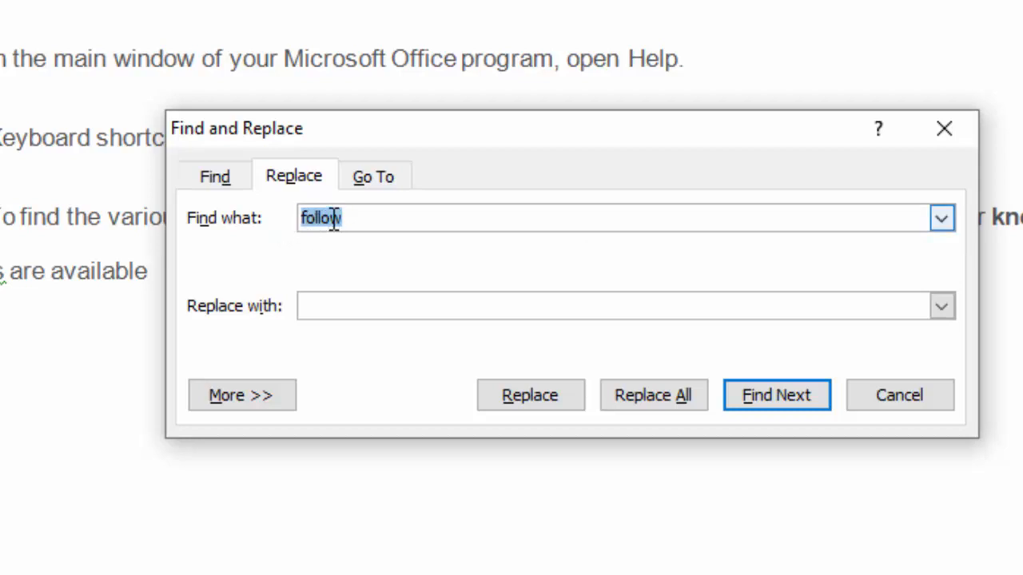
{"action": "left_click", "coordinate": [336, 305]}
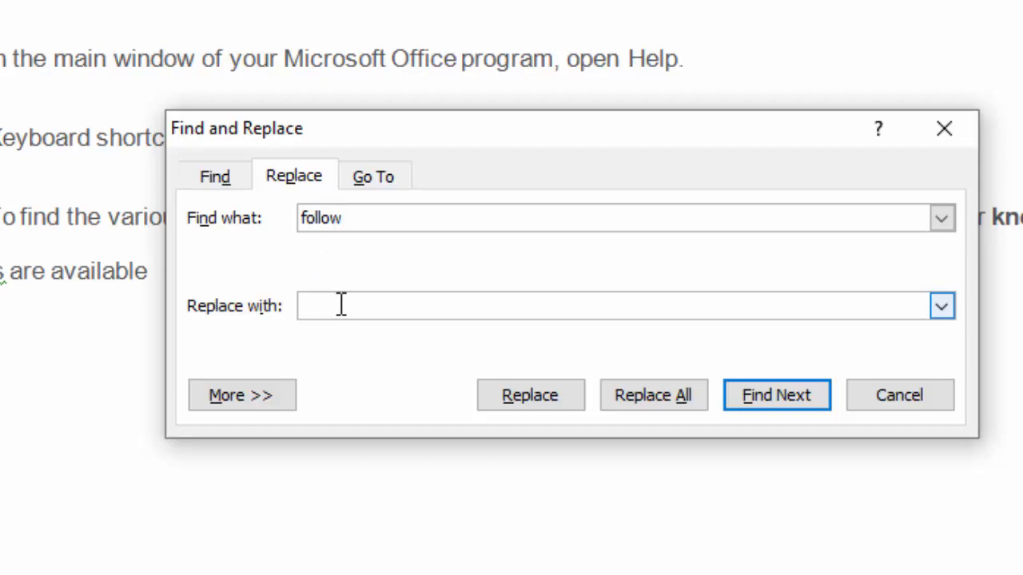
{"action": "type", "text": "ikuti"}
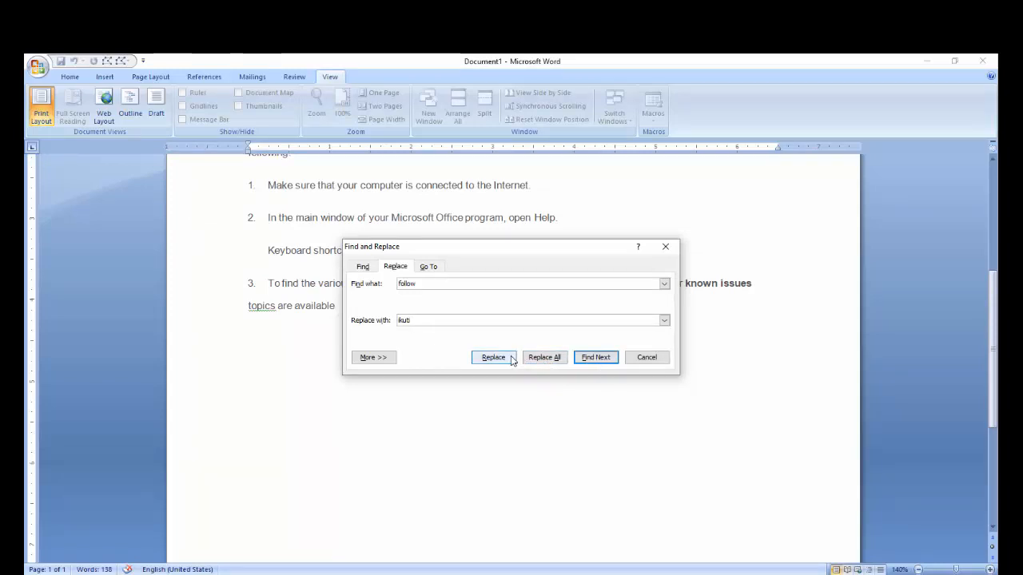
{"action": "left_click", "coordinate": [493, 357]}
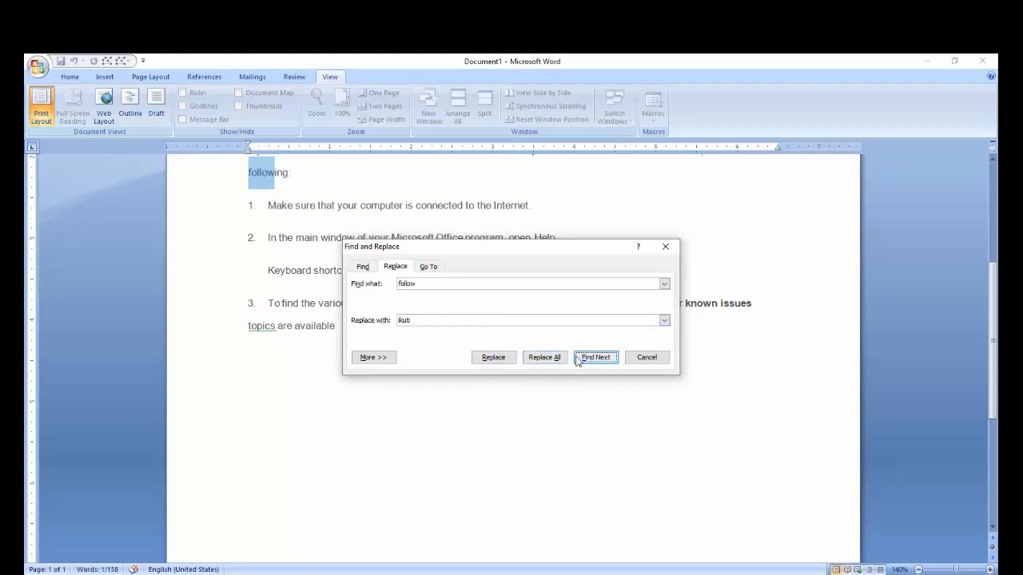
{"action": "left_click", "coordinate": [546, 357]}
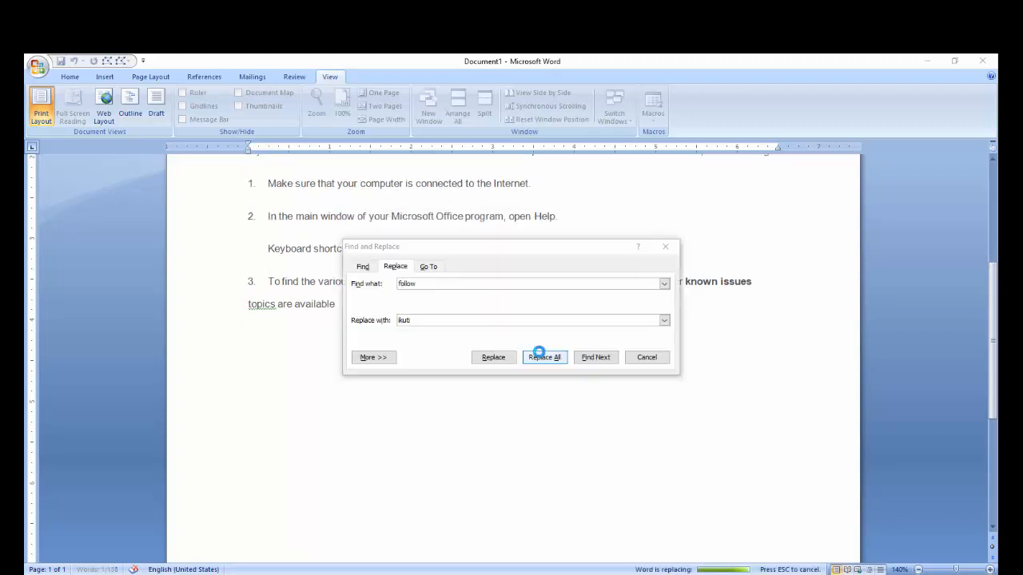
{"action": "left_click", "coordinate": [514, 354]}
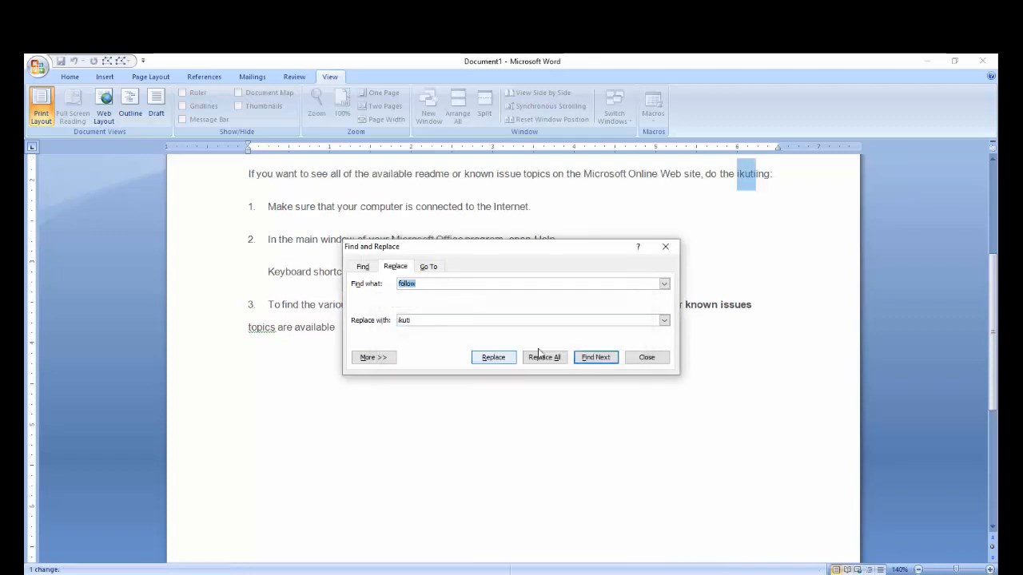
{"action": "left_click", "coordinate": [644, 358]}
{"action": "scroll", "coordinate": [452, 301], "scroll_direction": "down", "scroll_amount": 1}
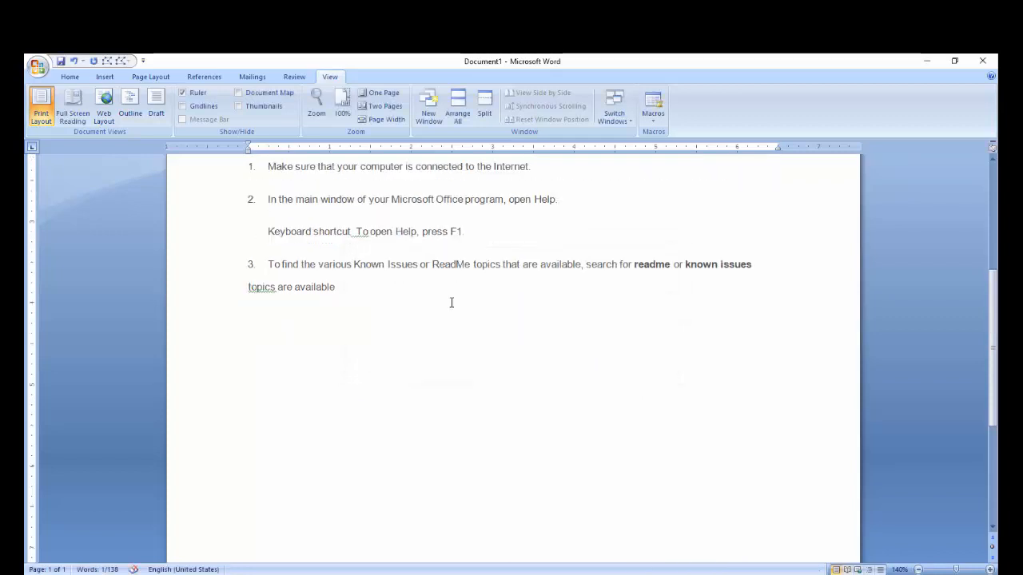
{"action": "scroll", "coordinate": [452, 302], "scroll_direction": "up", "scroll_amount": 2}
{"action": "scroll", "coordinate": [452, 302], "scroll_direction": "up", "scroll_amount": 1}
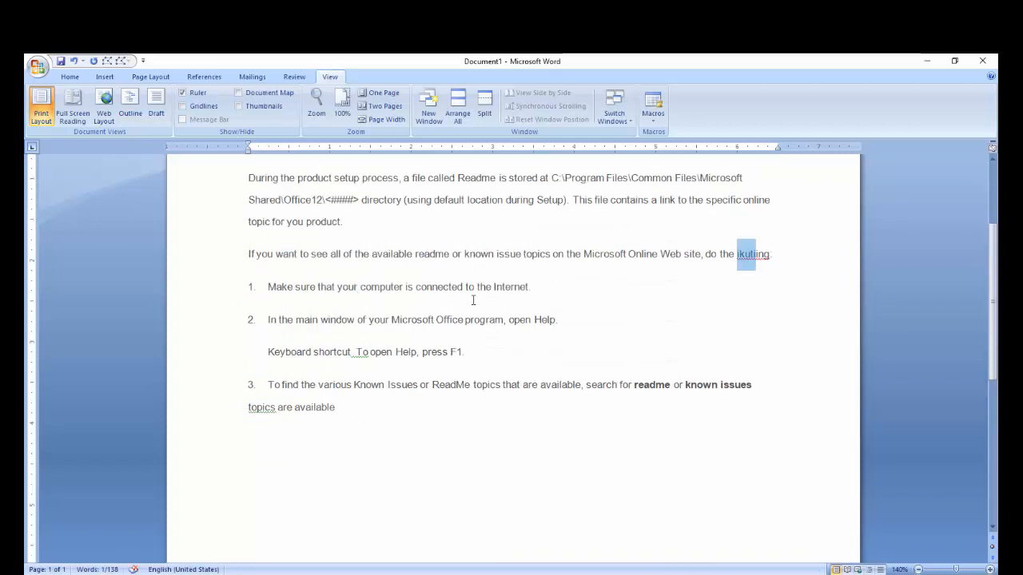
{"action": "left_click", "coordinate": [746, 256]}
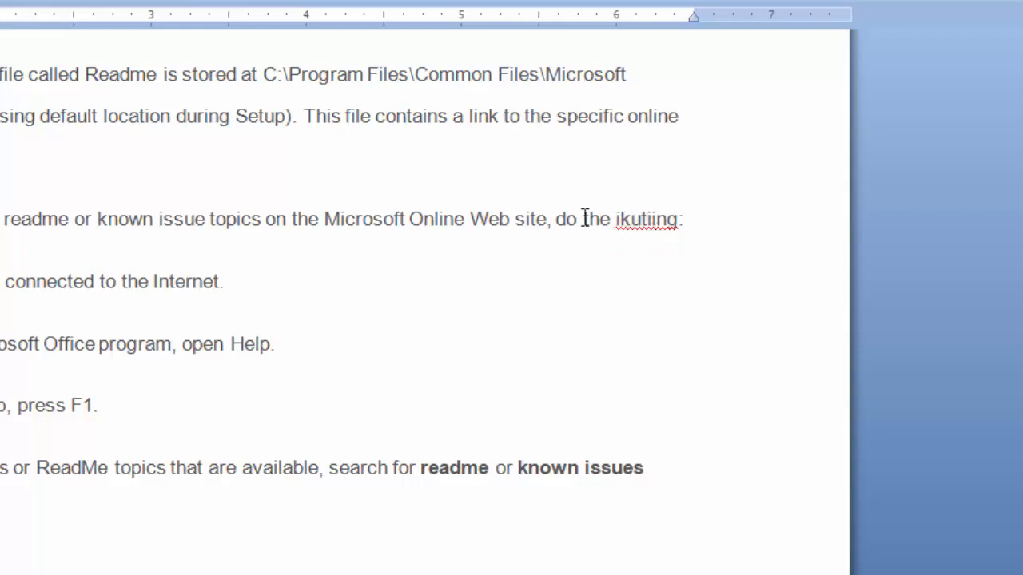
{"action": "scroll", "coordinate": [619, 222], "scroll_direction": "up", "scroll_amount": 2}
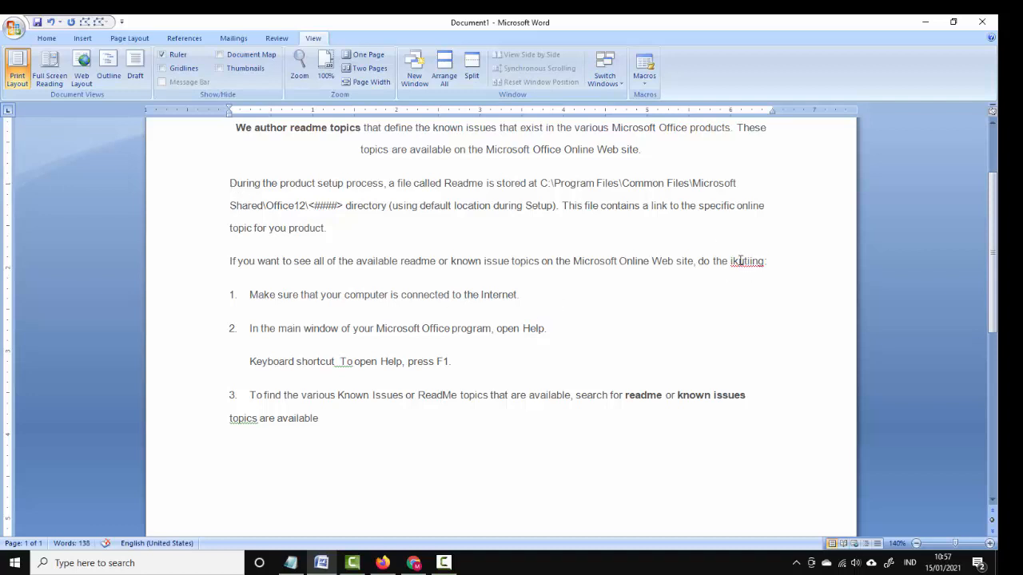
- Replace every "ikuti" in the document with "follow" and close the Find and Replace dialog
{"action": "key", "text": "ctrl+h"}
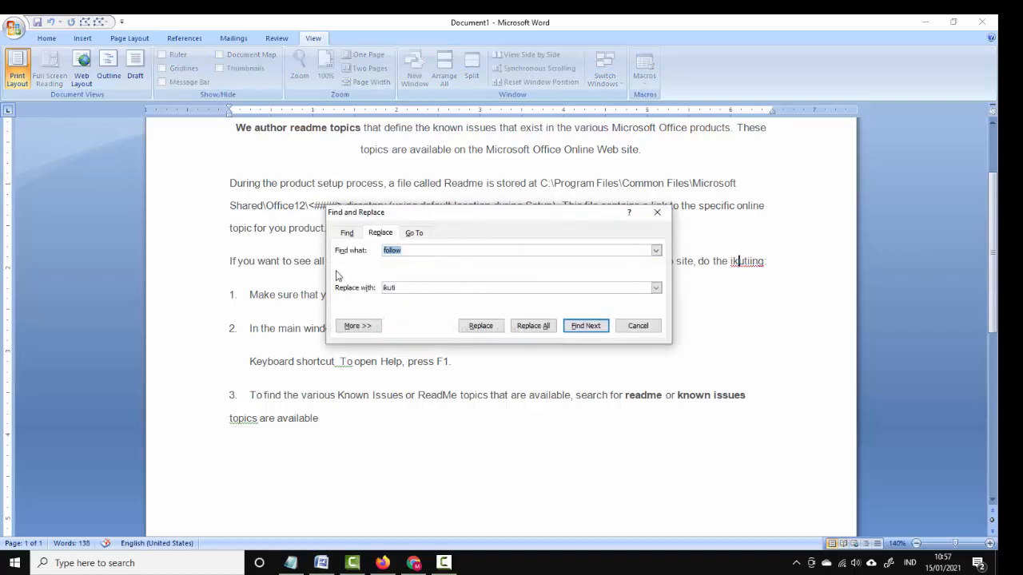
{"action": "type", "text": "ikuti"}
{"action": "double_click", "coordinate": [398, 290]}
{"action": "type", "text": "follow"}
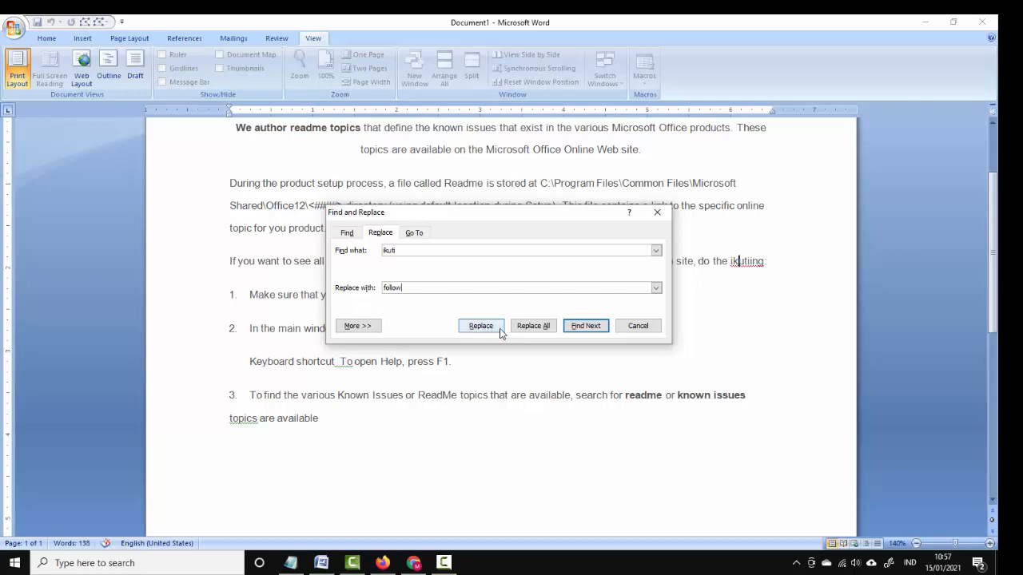
{"action": "left_click", "coordinate": [531, 326]}
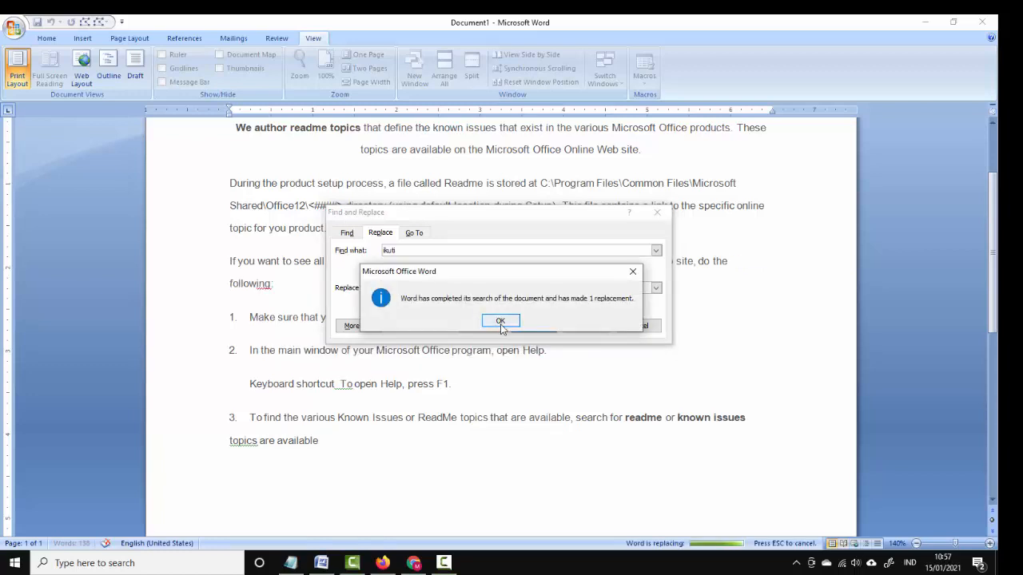
{"action": "left_click", "coordinate": [500, 323]}
{"action": "left_click", "coordinate": [637, 325]}
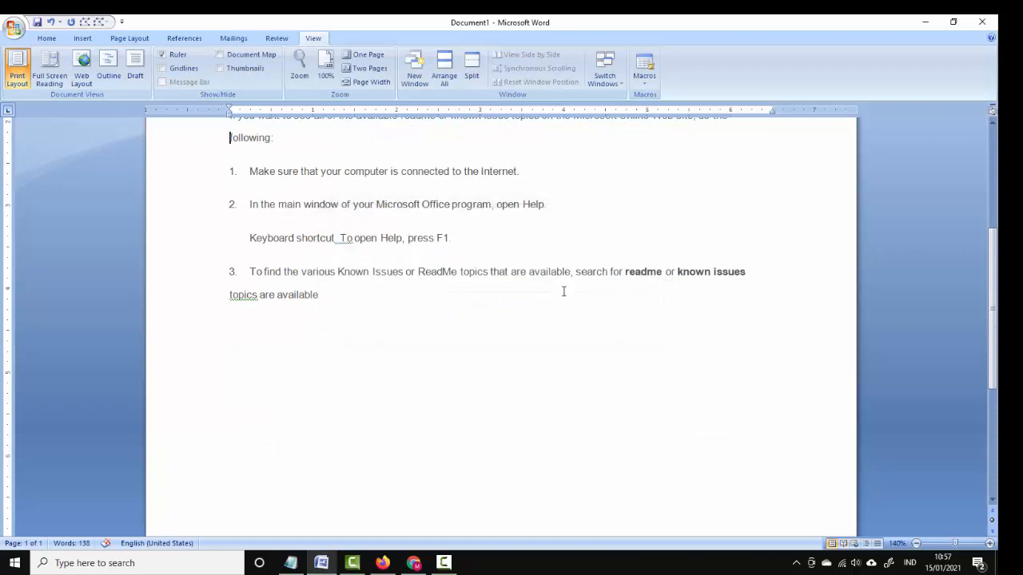
{"action": "scroll", "coordinate": [519, 280], "scroll_direction": "up", "scroll_amount": 1}
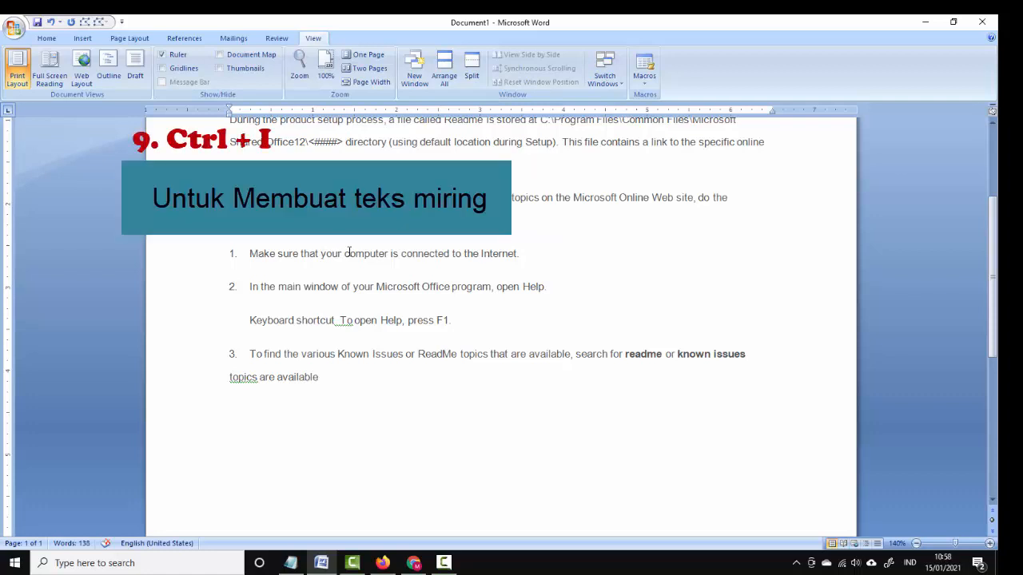
- Italicize the whole first paragraph, and turn the italics off again
{"action": "scroll", "coordinate": [456, 359], "scroll_direction": "up", "scroll_amount": 3}
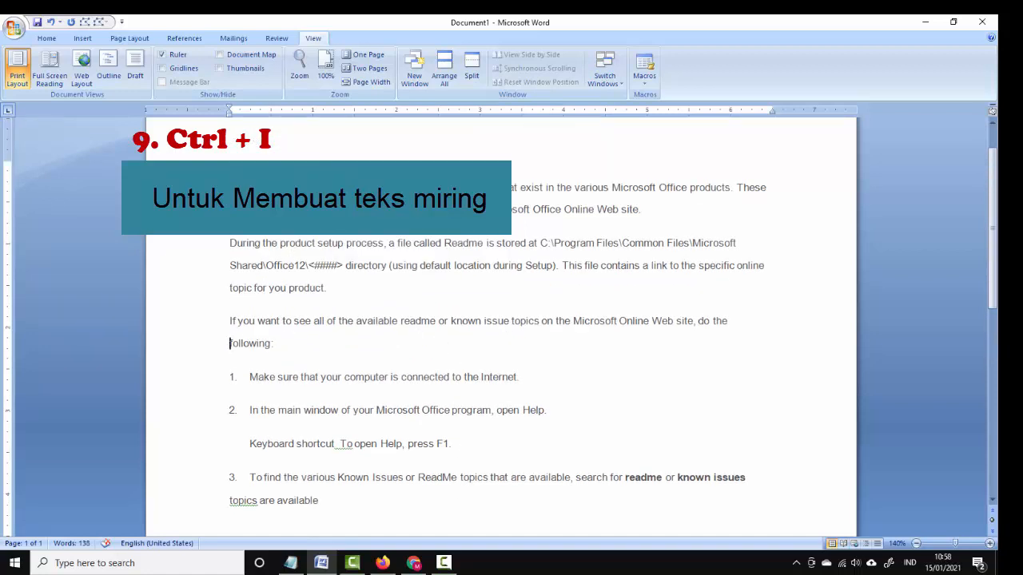
{"action": "left_click_drag", "start_coordinate": [235, 187], "coordinate": [680, 208]}
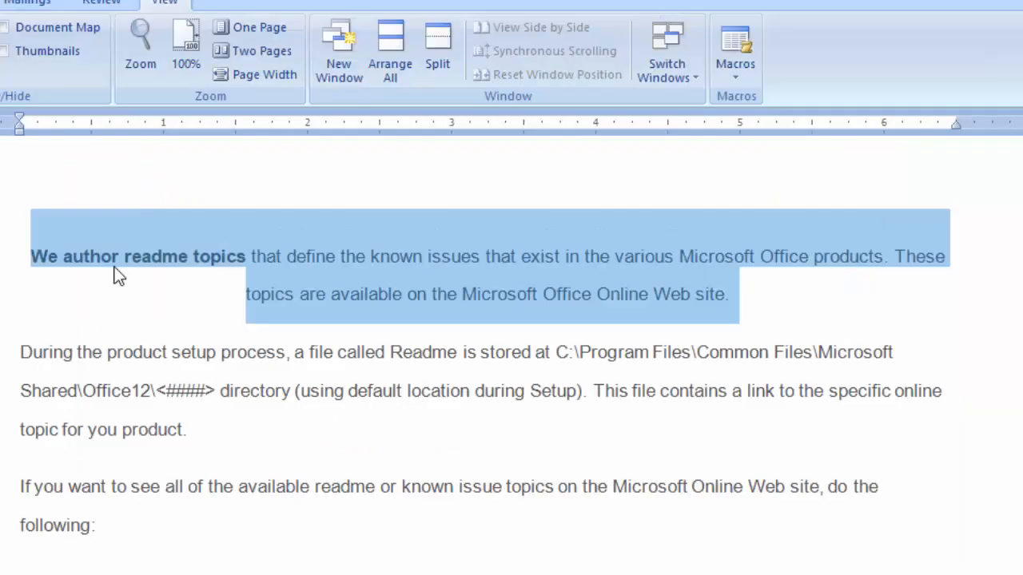
{"action": "key", "text": "ctrl+i"}
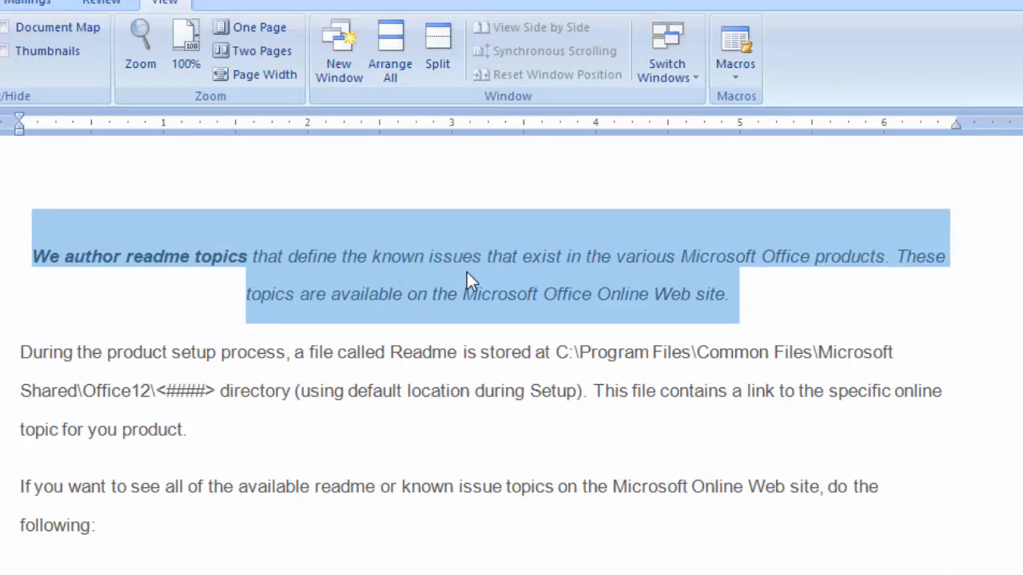
{"action": "key", "text": "ctrl+i"}
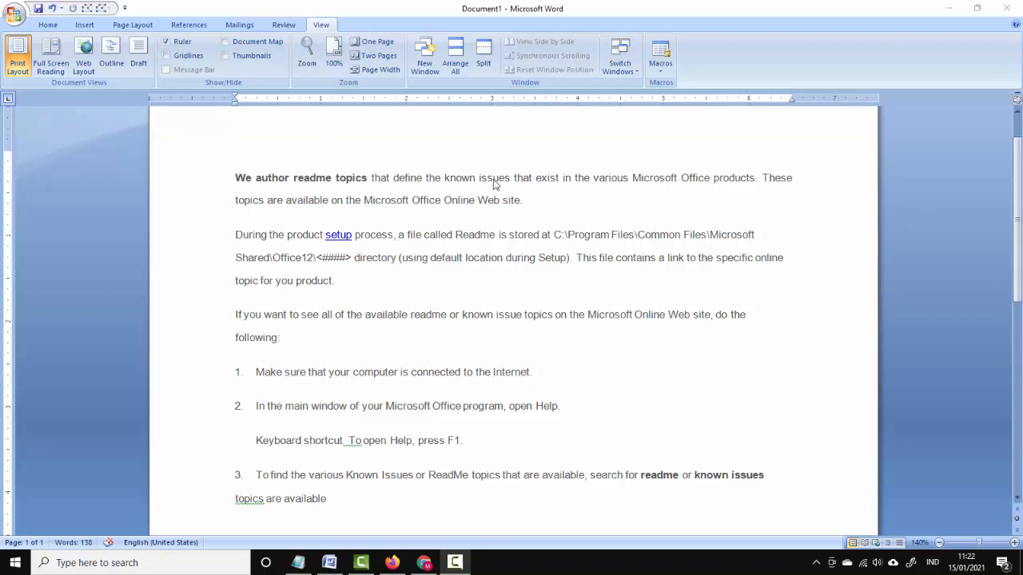
- Justify the text from "define" in the first paragraph through "following:" in the third paragraph
{"action": "scroll", "coordinate": [356, 177], "scroll_direction": "down", "scroll_amount": 1}
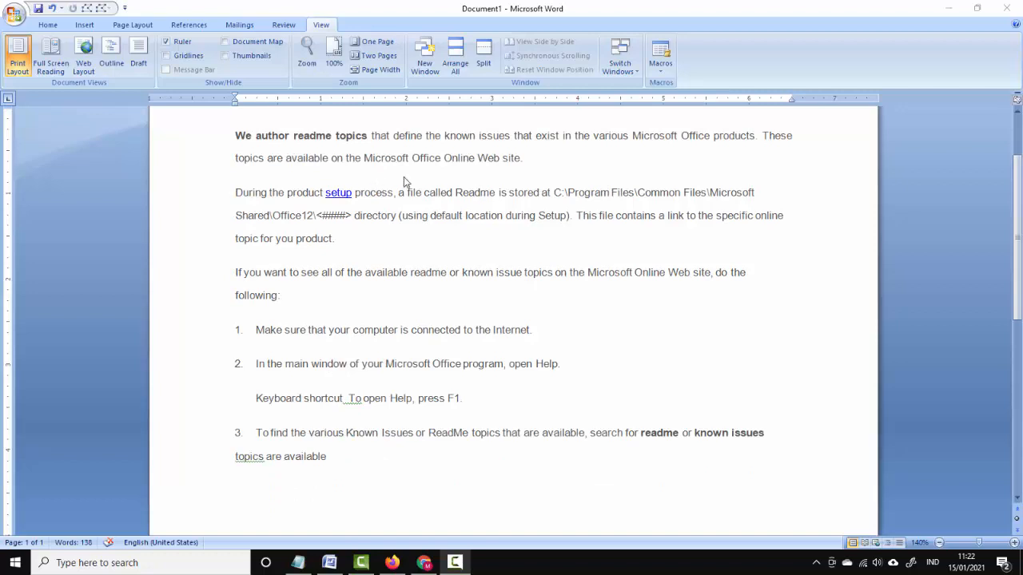
{"action": "scroll", "coordinate": [403, 180], "scroll_direction": "up", "scroll_amount": 3}
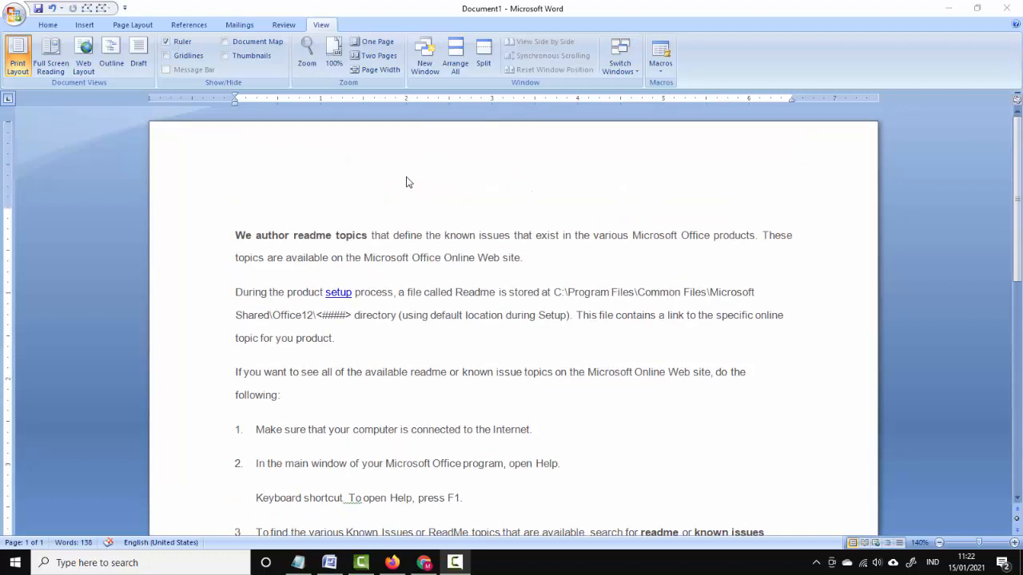
{"action": "left_click", "coordinate": [445, 235]}
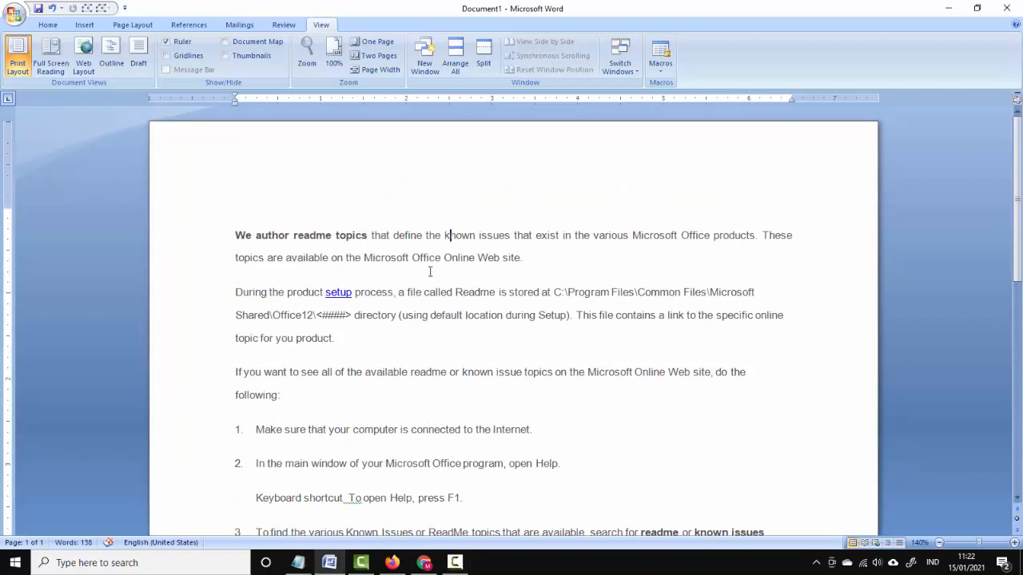
{"action": "left_click_drag", "start_coordinate": [415, 232], "coordinate": [666, 402]}
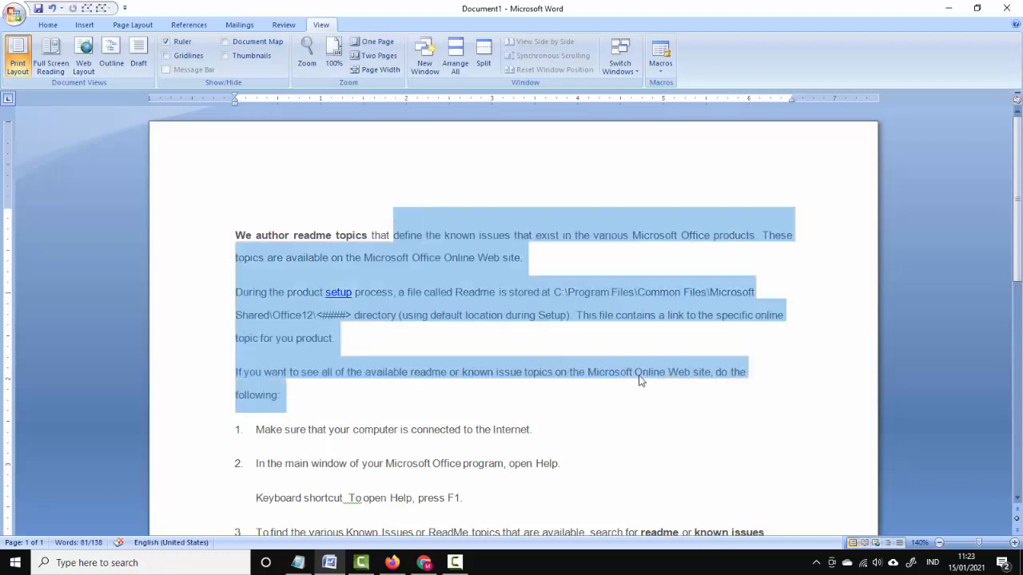
{"action": "key", "text": "ctrl+j"}
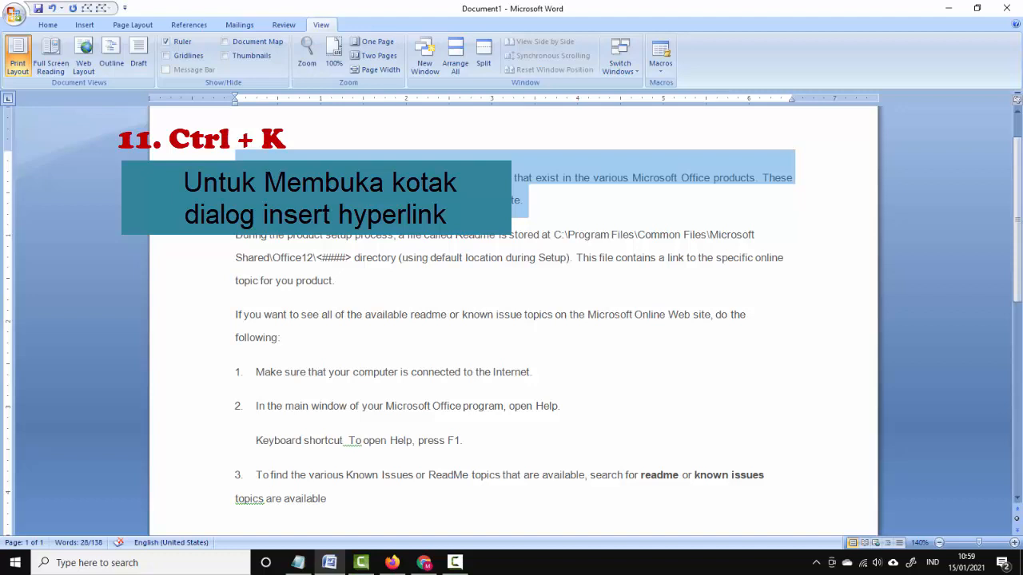
{"action": "left_click", "coordinate": [326, 235]}
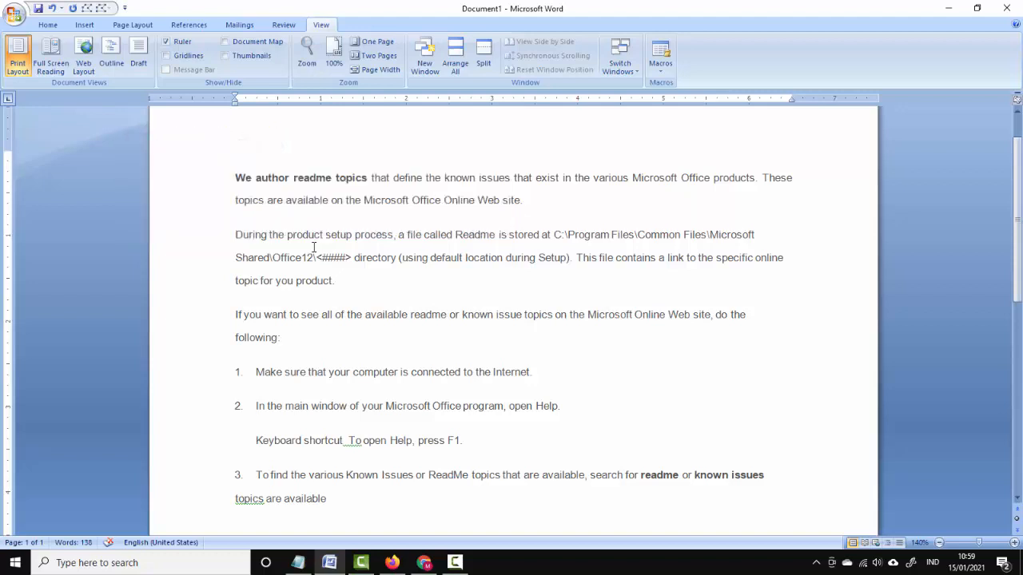
{"action": "key", "text": "ctrl+k"}
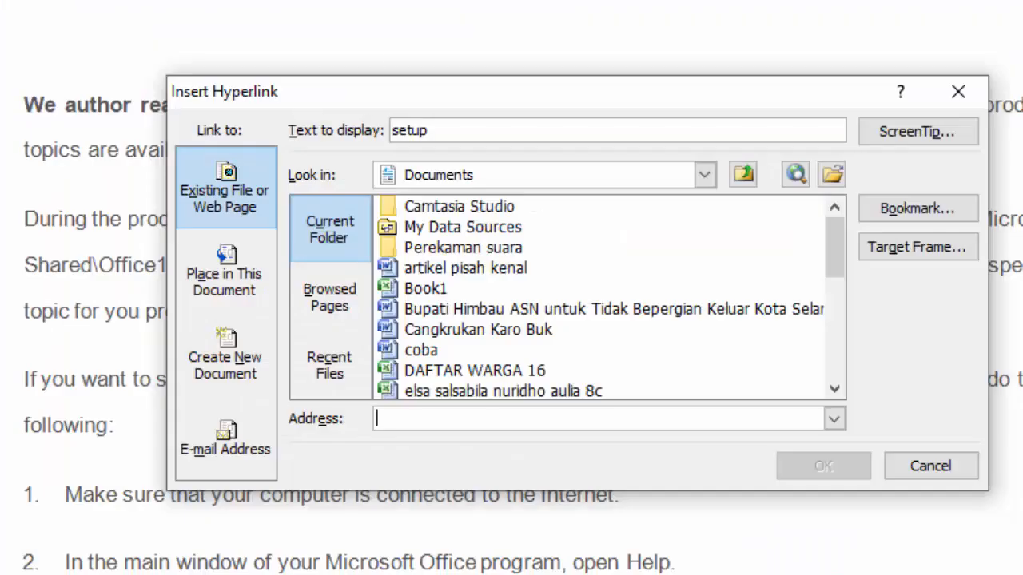
{"action": "left_click_drag", "start_coordinate": [429, 102], "coordinate": [658, 114]}
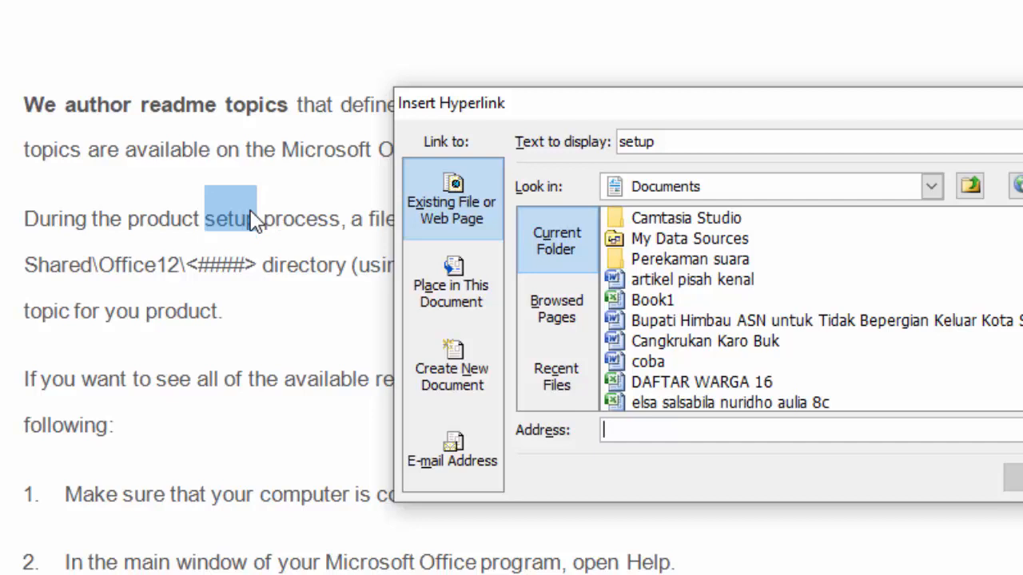
{"action": "type", "text": "htt"}
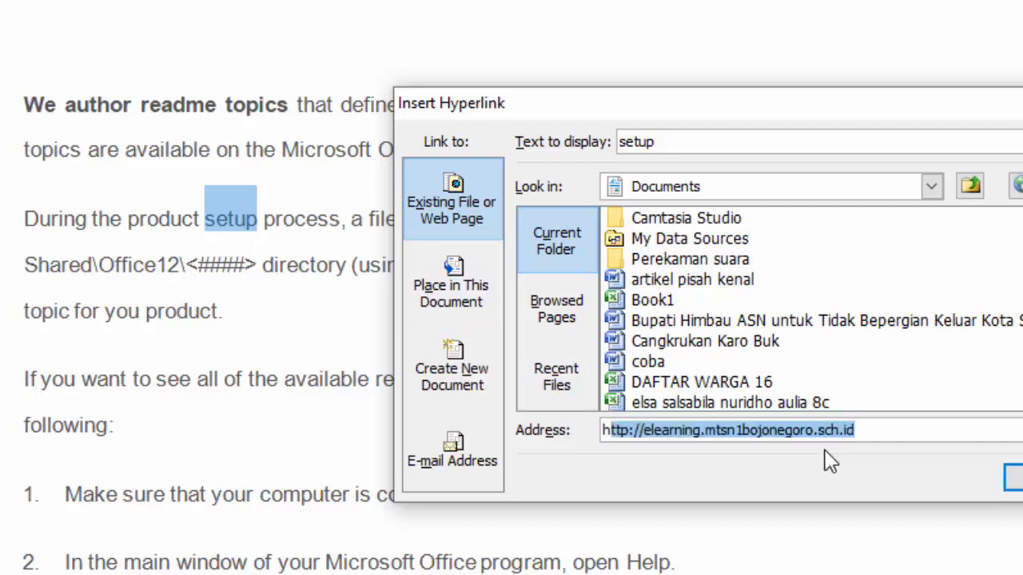
{"action": "type", "text": "p://"}
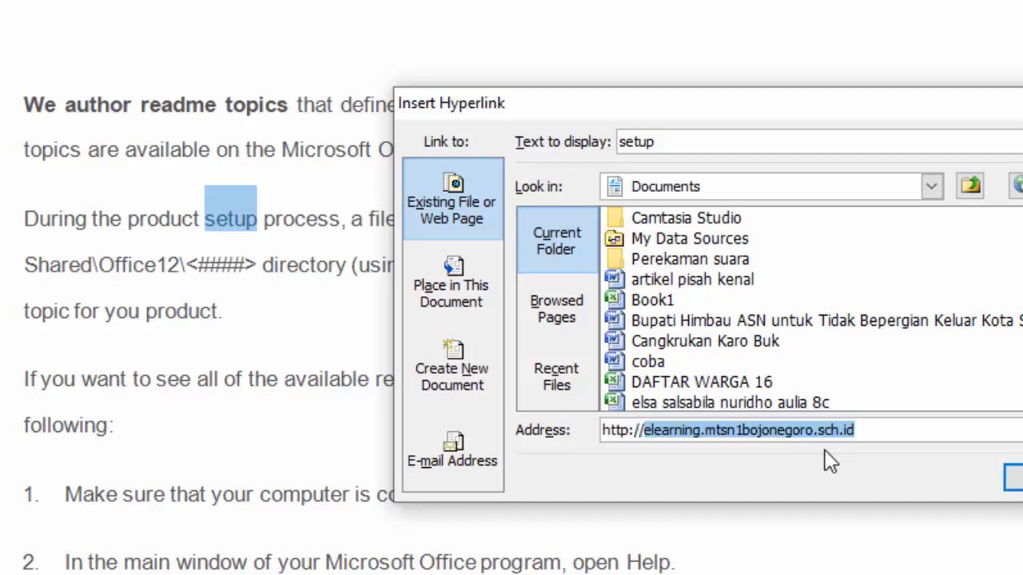
{"action": "type", "text": "google"}
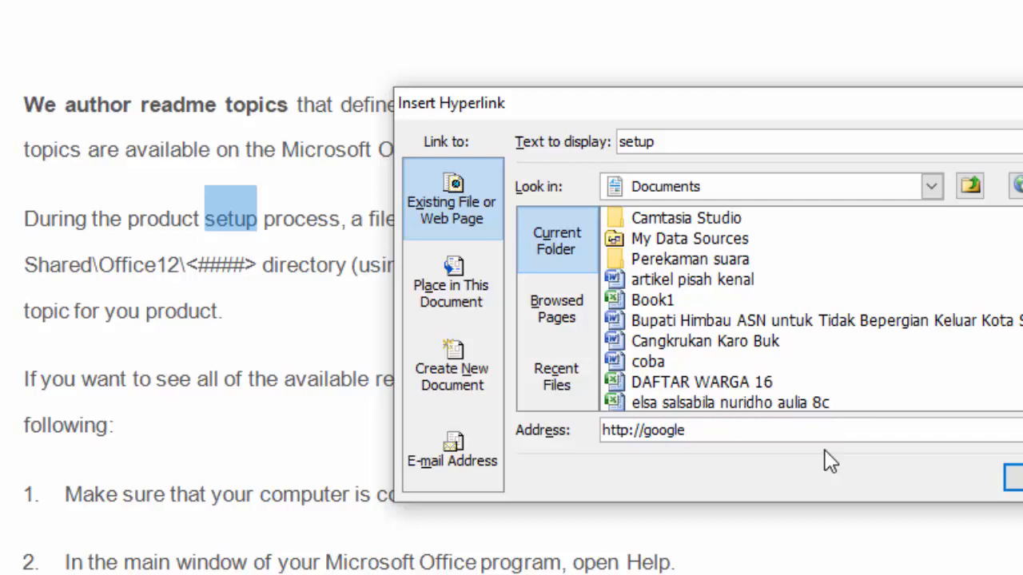
{"action": "type", "text": ".com"}
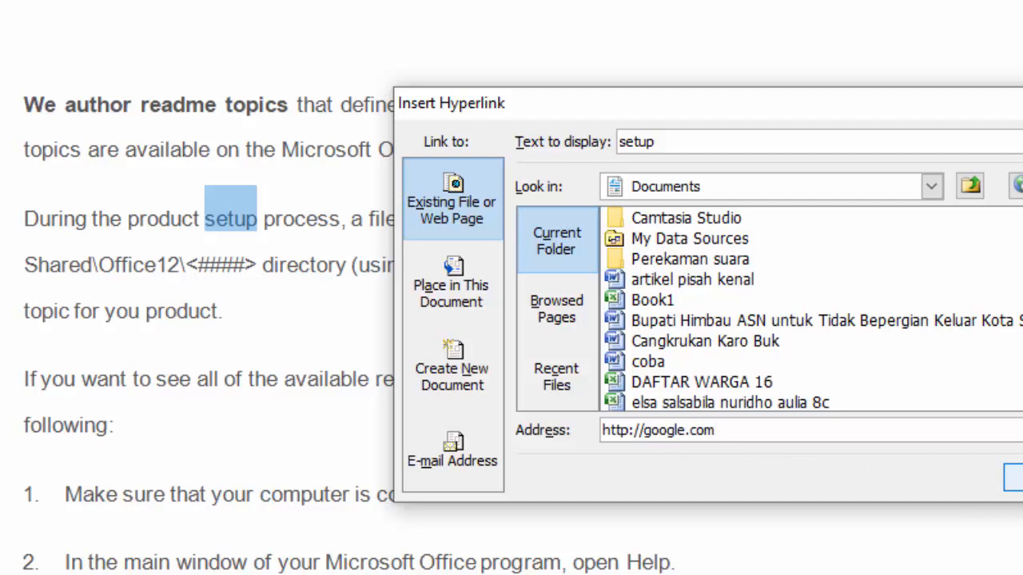
{"action": "key", "text": "Return"}
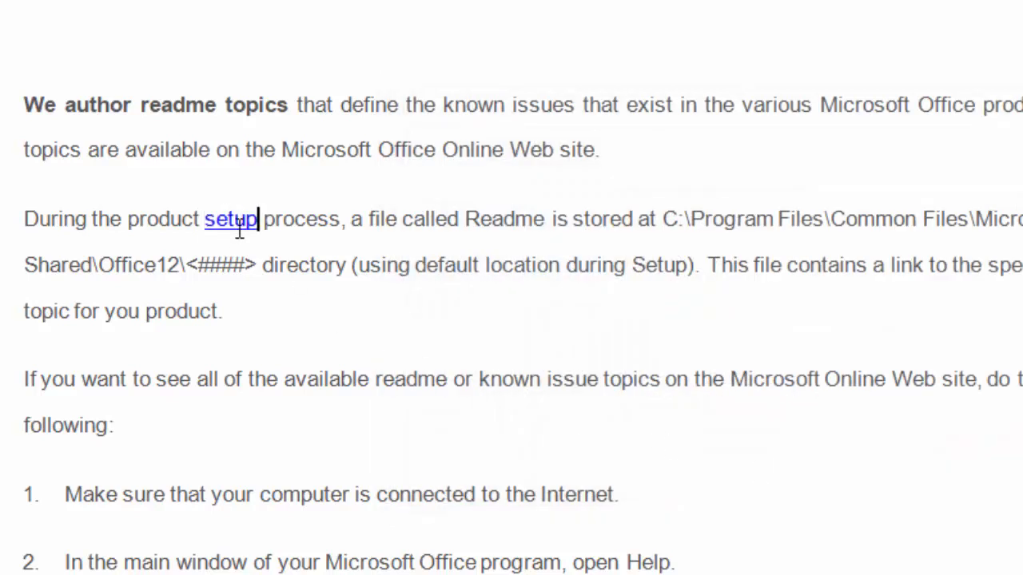
- Bring up the Insert Hyperlink dialog for the word "known" in the first paragraph and dismiss it
{"action": "mouse_move", "coordinate": [231, 220]}
{"action": "left_click", "coordinate": [456, 104]}
{"action": "key", "text": "ctrl+k"}
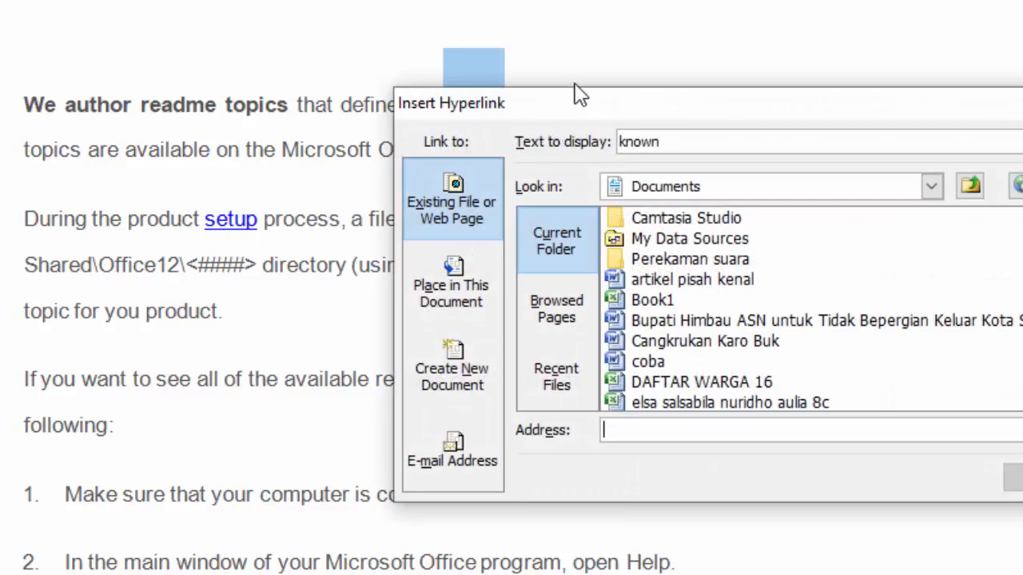
{"action": "left_click_drag", "start_coordinate": [593, 120], "coordinate": [605, 160]}
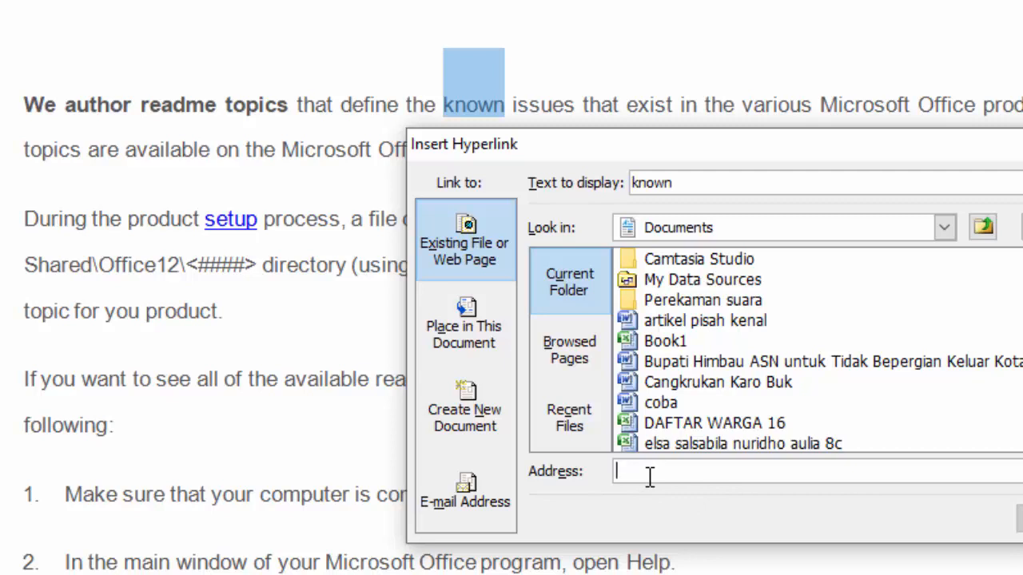
{"action": "left_click", "coordinate": [1022, 519]}
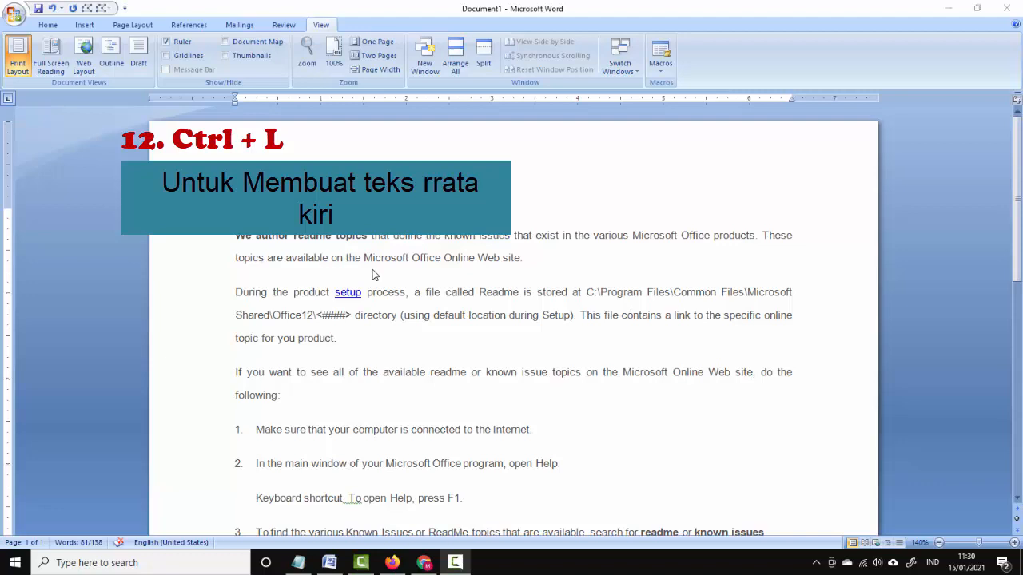
- Left-align the first three paragraphs, from "define" through "following:"
{"action": "left_click", "coordinate": [234, 236]}
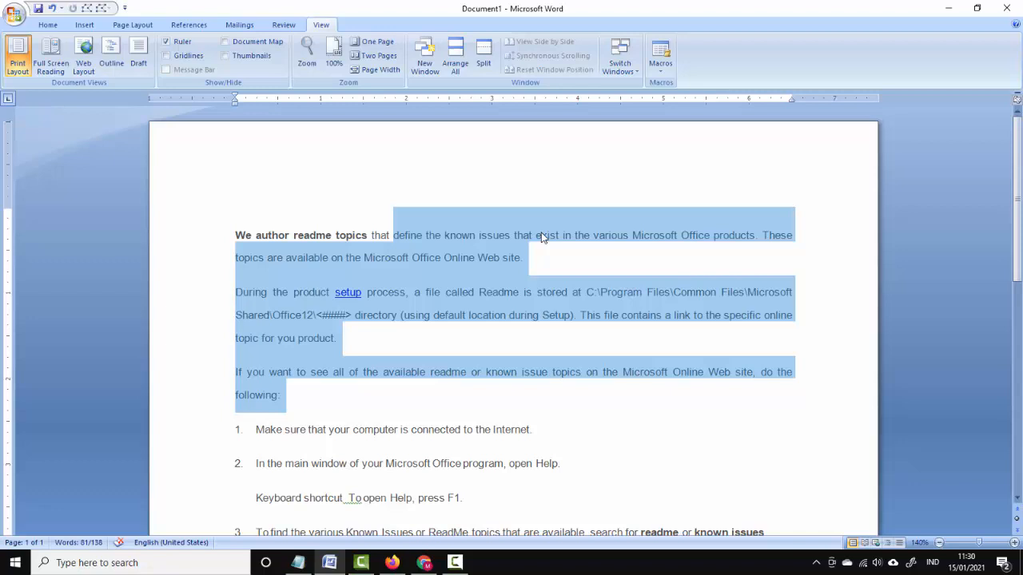
{"action": "key", "text": "ctrl+l"}
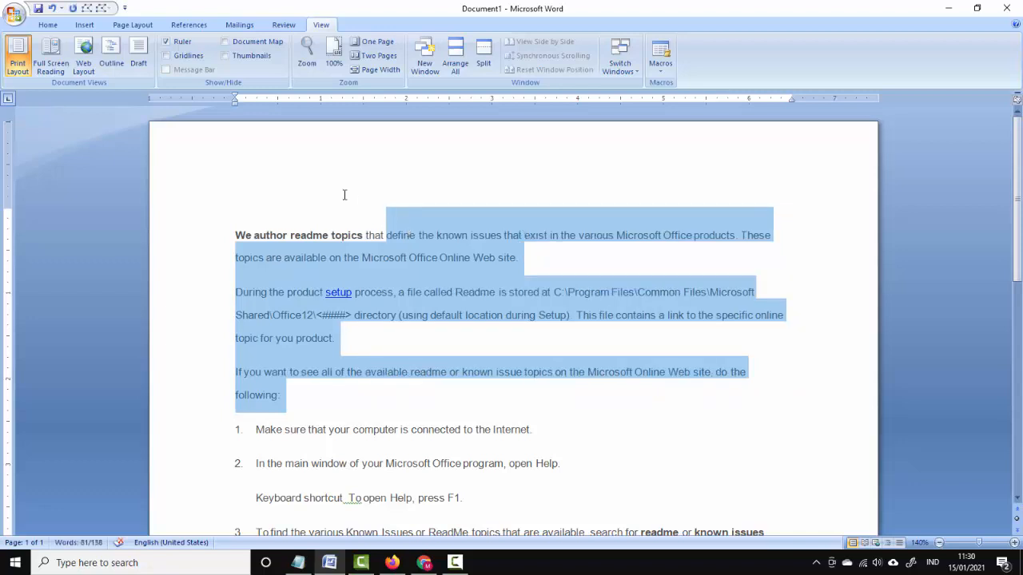
- Indent the whole first paragraph by one level and highlight across its two lines to check the indent
{"action": "scroll", "coordinate": [244, 230], "scroll_direction": "down", "scroll_amount": 1}
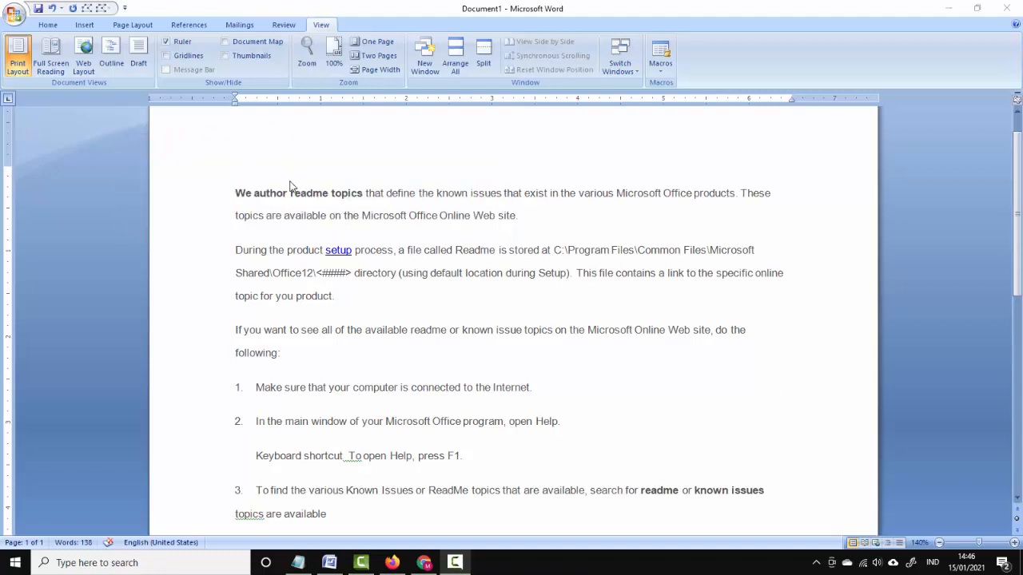
{"action": "left_click", "coordinate": [231, 201]}
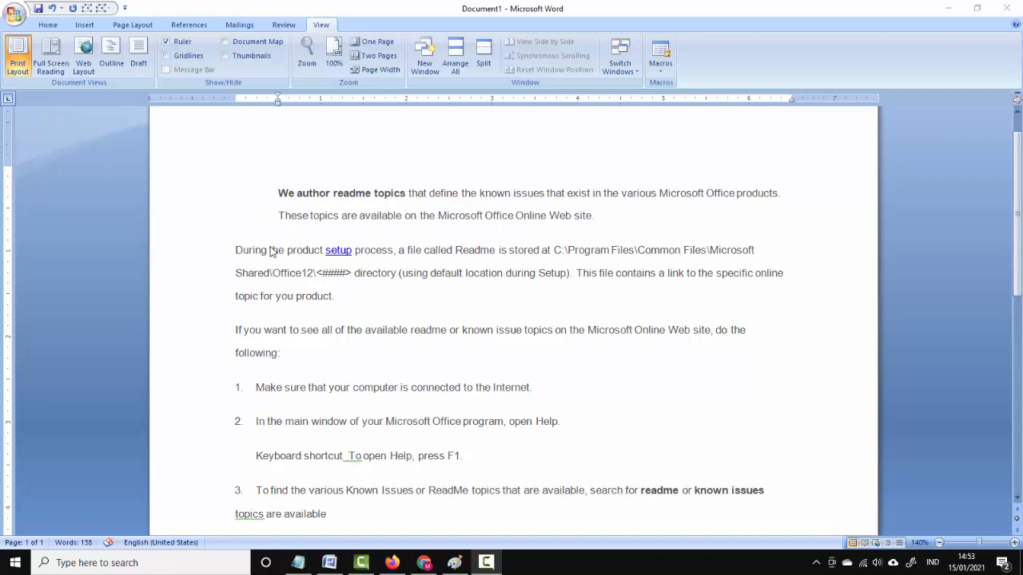
{"action": "left_click", "coordinate": [279, 193]}
{"action": "left_click_drag", "start_coordinate": [279, 194], "coordinate": [298, 207]}
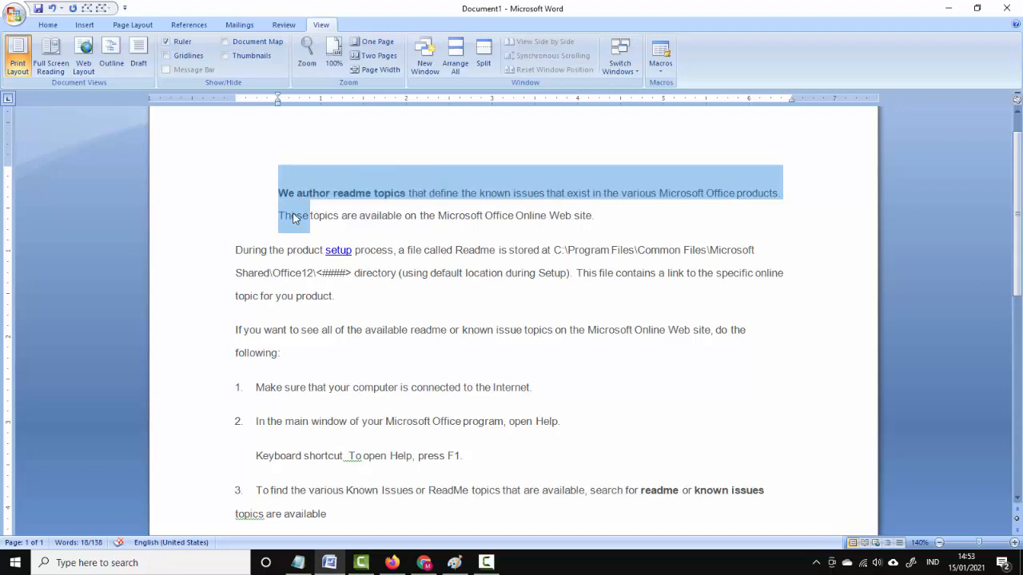
{"action": "left_click", "coordinate": [292, 217]}
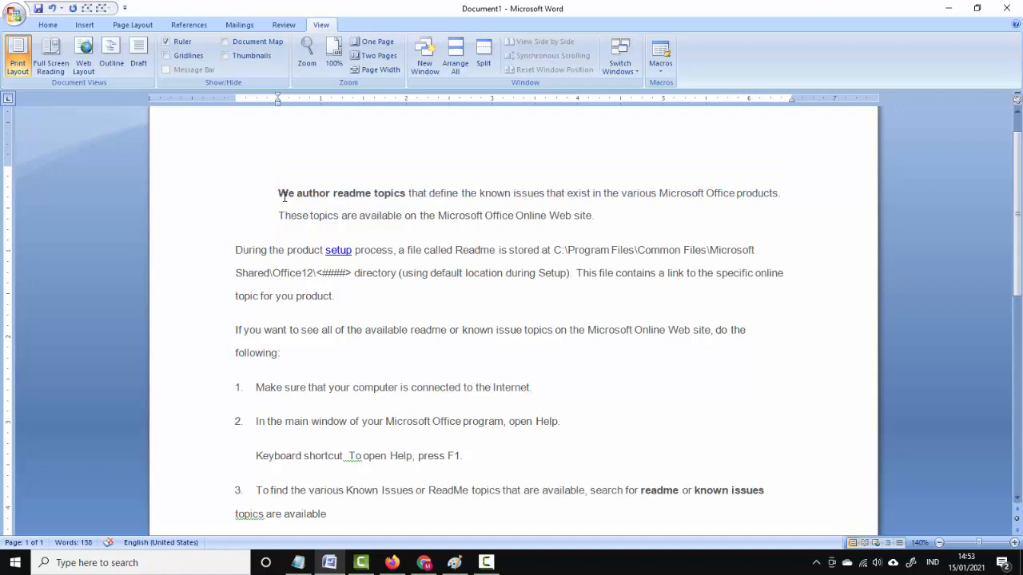
{"action": "left_click_drag", "start_coordinate": [281, 194], "coordinate": [281, 208]}
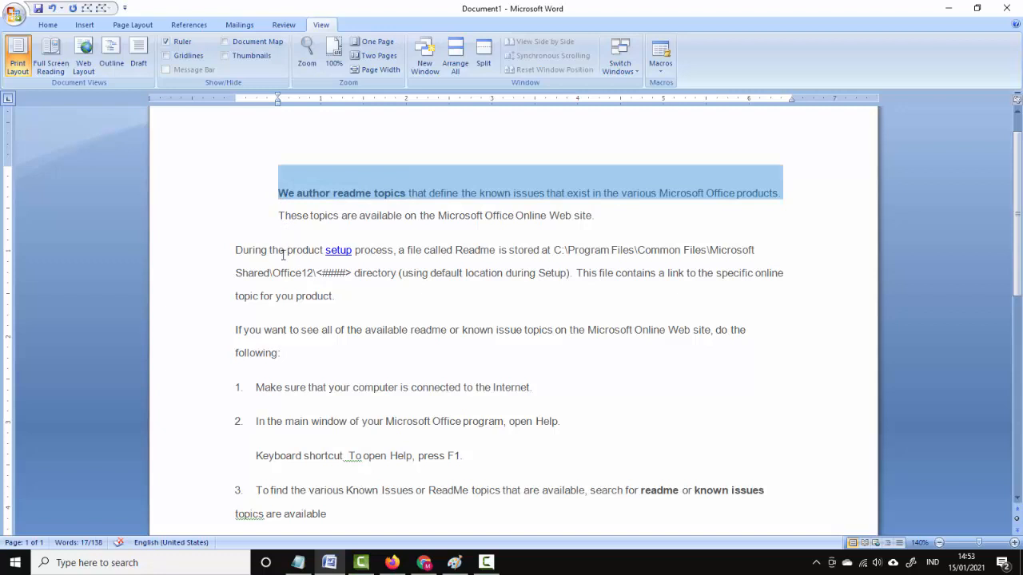
- Indent only the first line of the "During the product" paragraph for comparison, and remove that indent again
{"action": "left_click", "coordinate": [236, 254]}
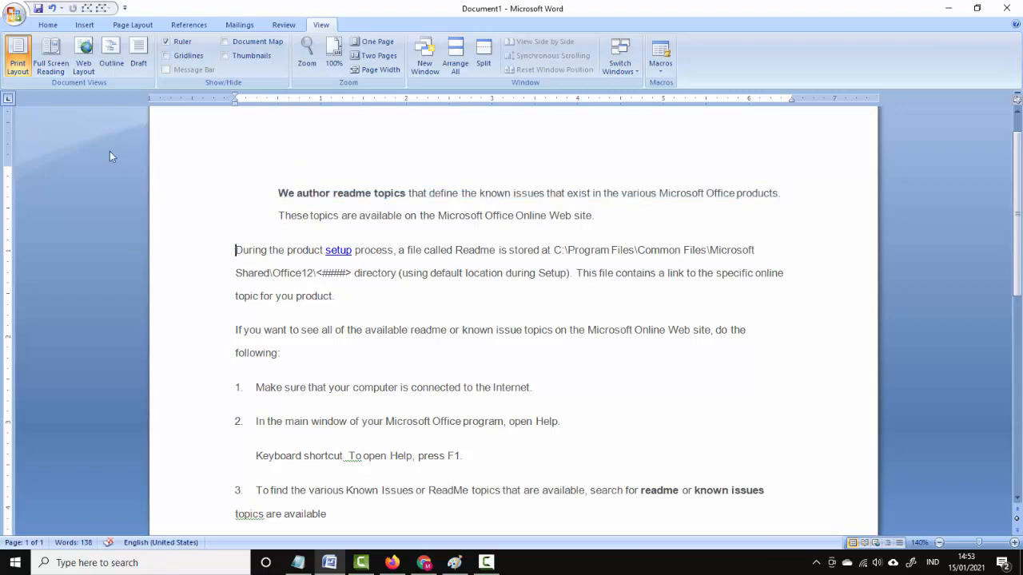
{"action": "key", "text": "Tab"}
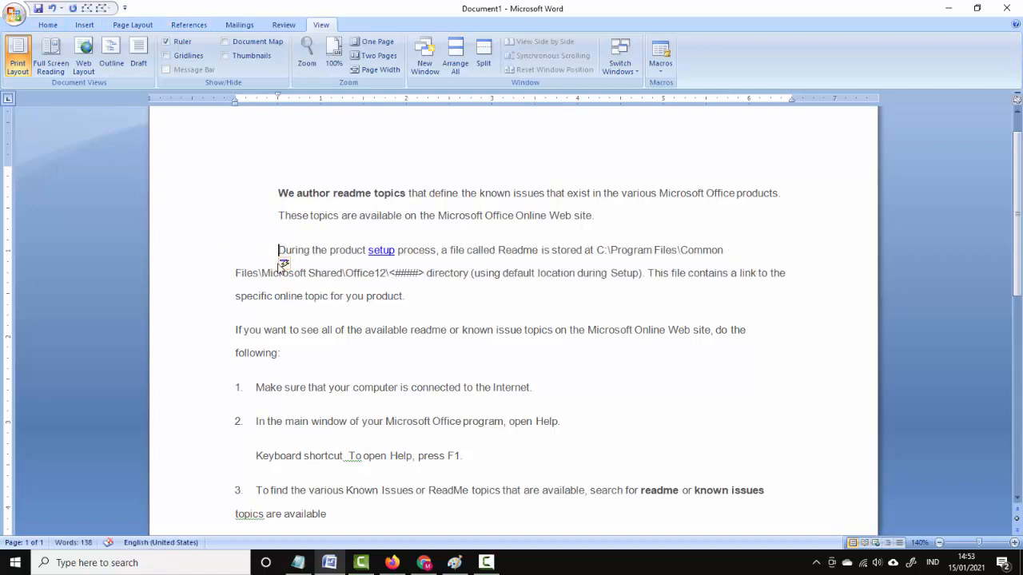
{"action": "key", "text": "BackSpace"}
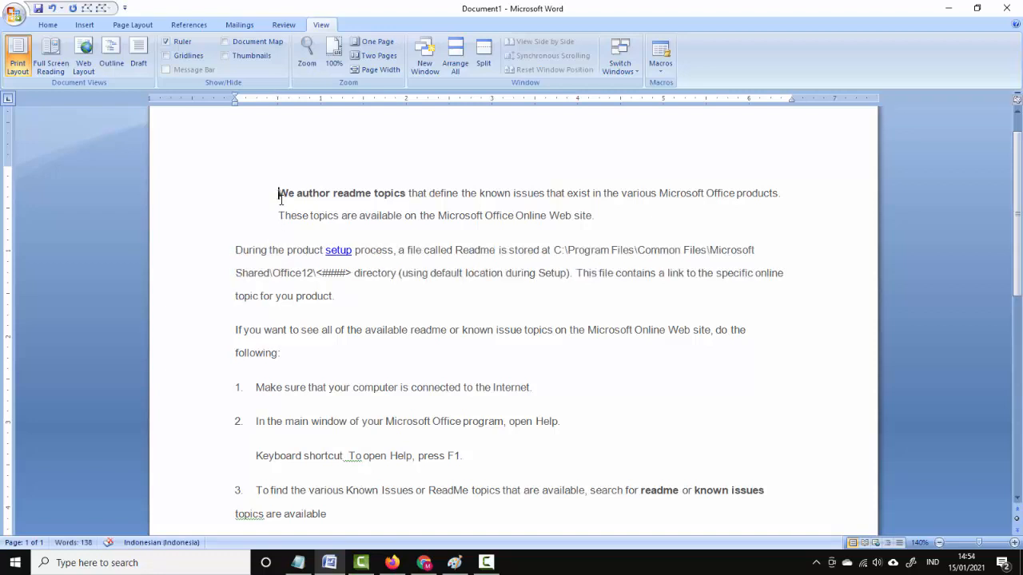
- Examine how both lines of the first paragraph start at the left indent by highlighting across them
{"action": "left_click_drag", "start_coordinate": [279, 192], "coordinate": [283, 207]}
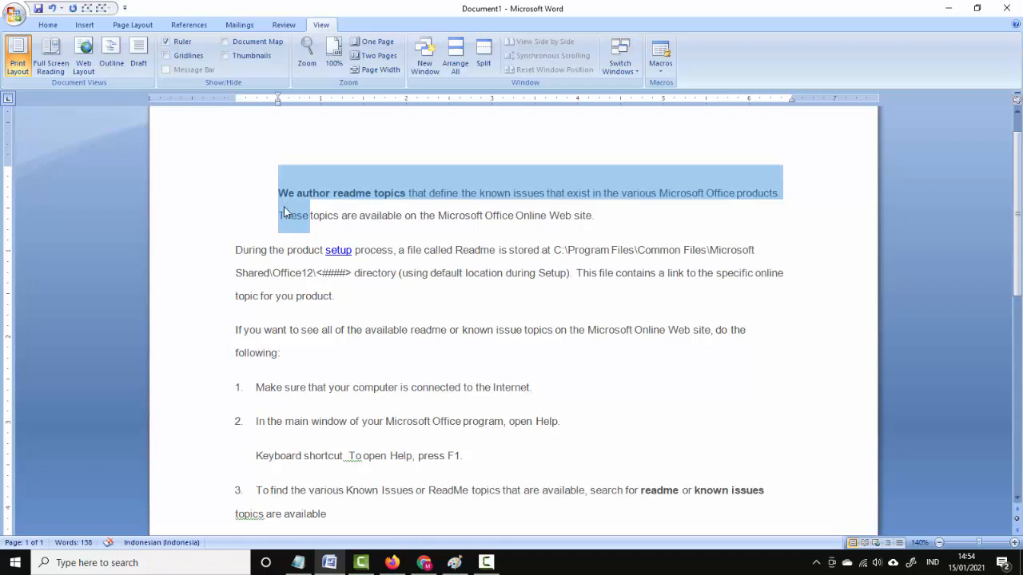
{"action": "left_click", "coordinate": [284, 212]}
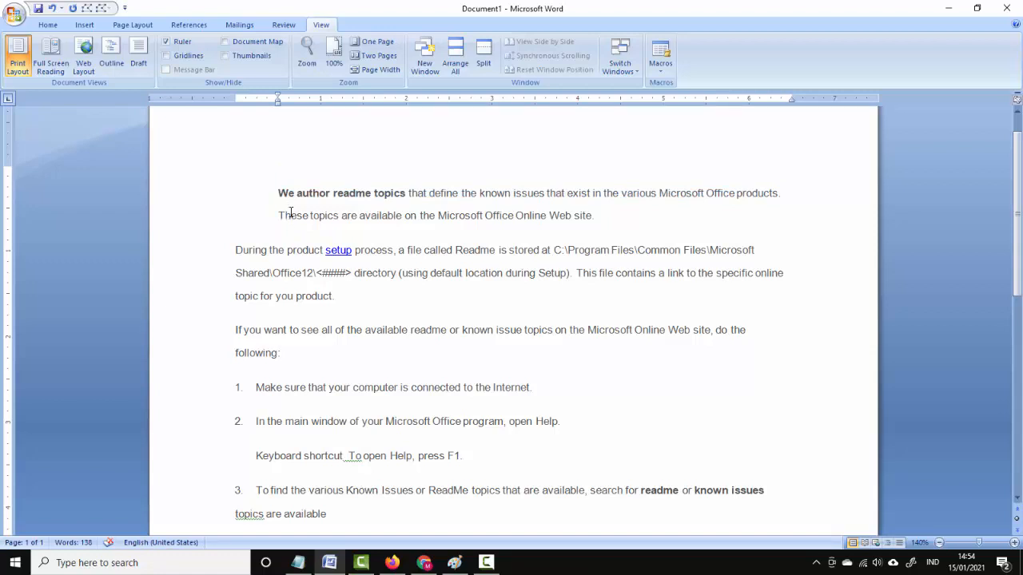
{"action": "left_click_drag", "start_coordinate": [286, 192], "coordinate": [289, 209]}
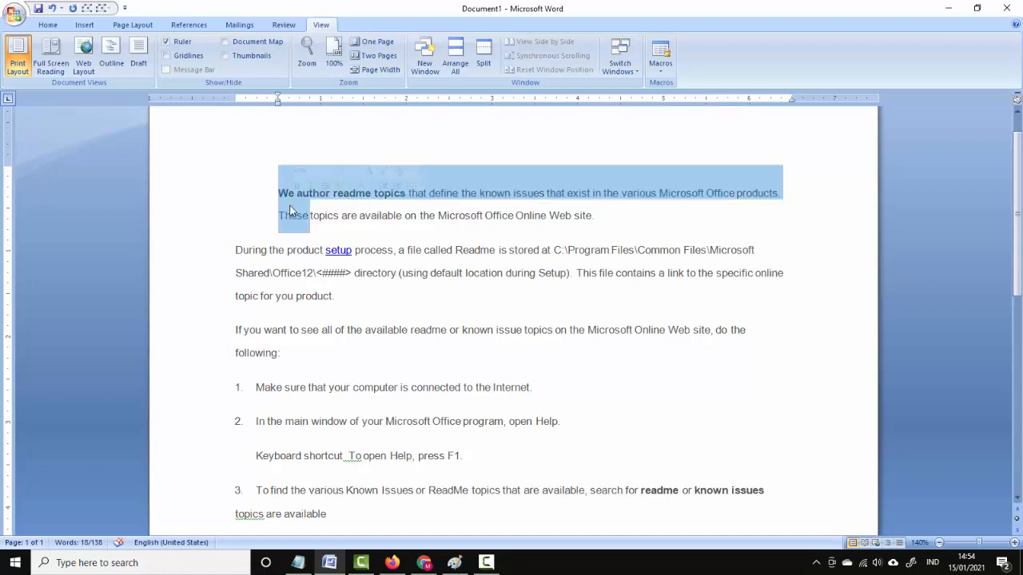
{"action": "left_click", "coordinate": [297, 217]}
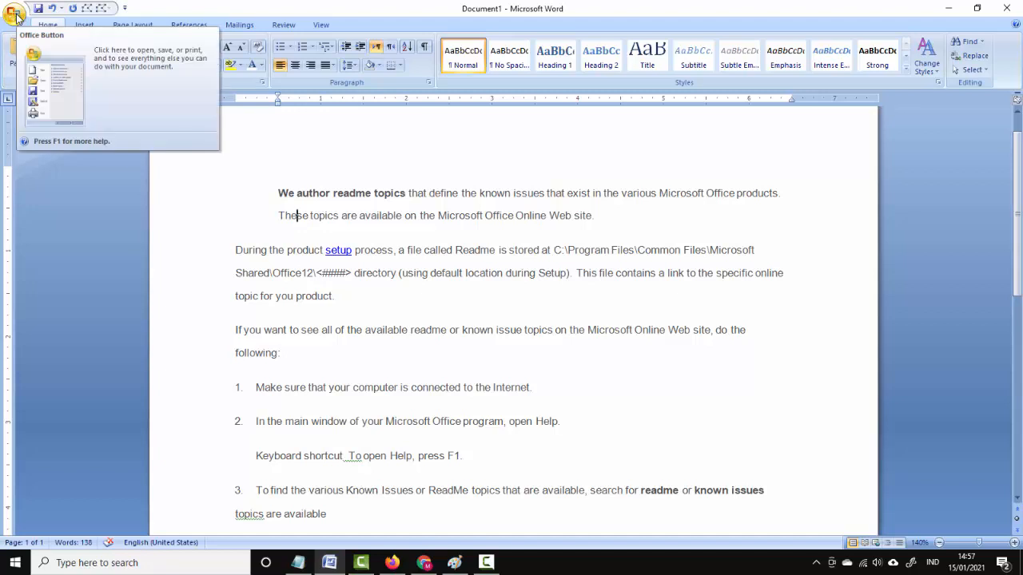
- Look at the New command, create a new blank document, and close it to return to the sample document
{"action": "left_click", "coordinate": [16, 16]}
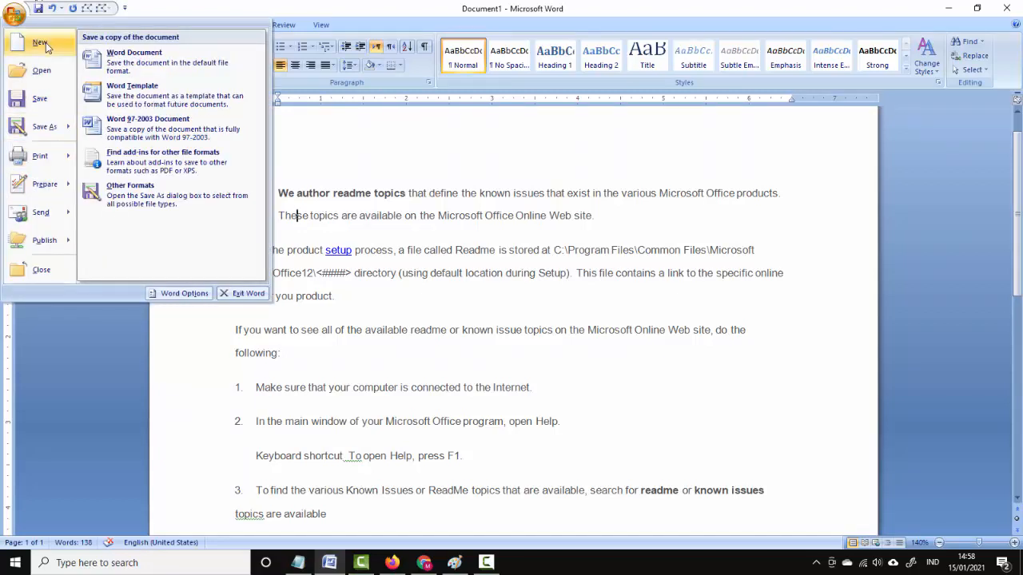
{"action": "left_click", "coordinate": [440, 250]}
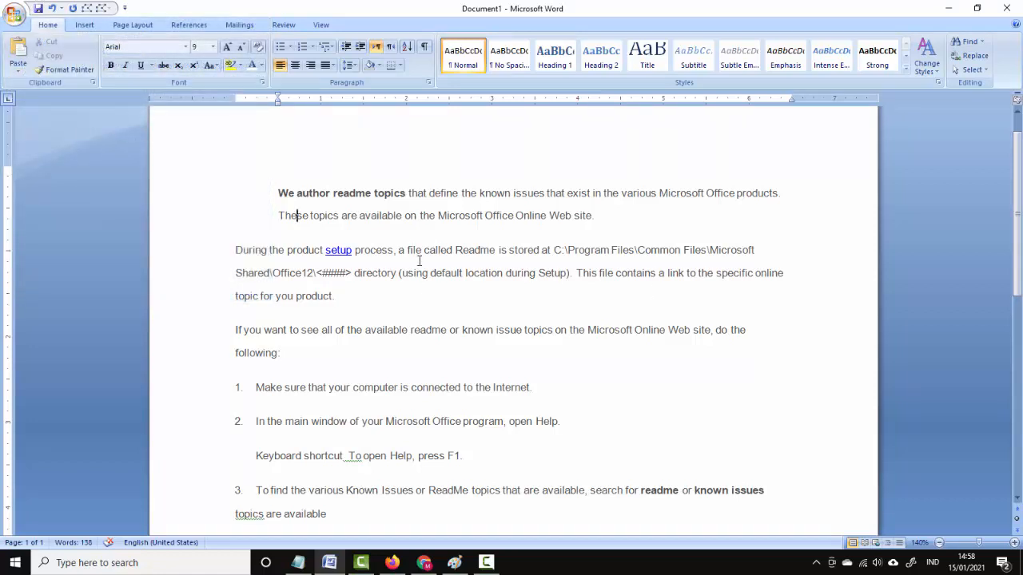
{"action": "key", "text": "ctrl+n"}
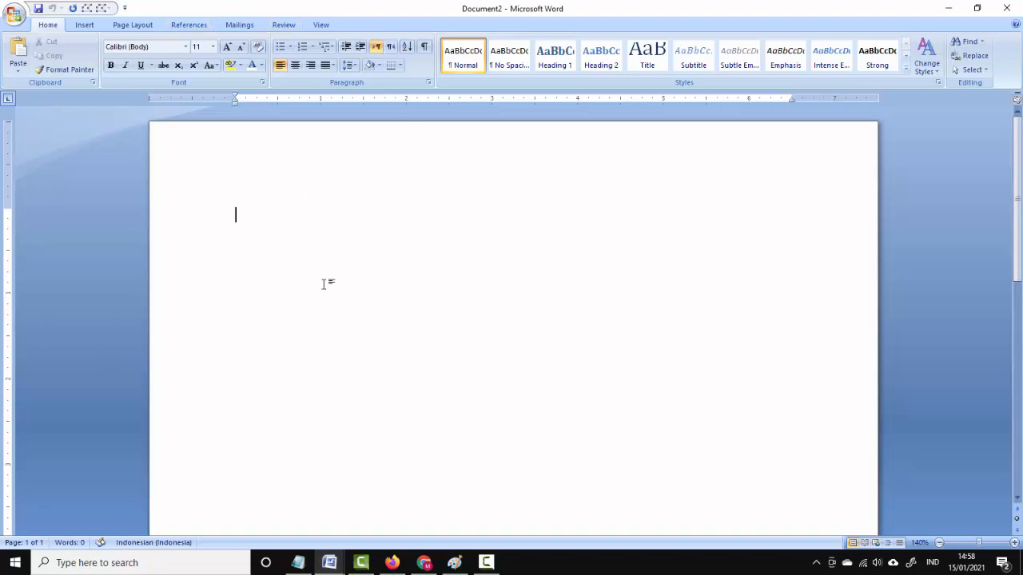
{"action": "left_click", "coordinate": [1006, 10]}
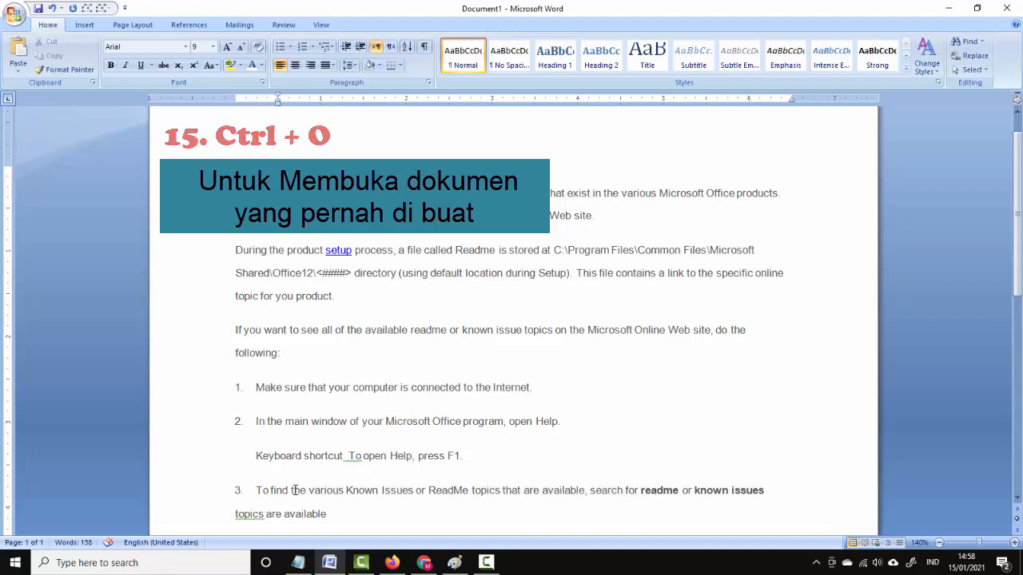
- Look at the Open dialog and the Print dialog, closing each without opening or printing anything
{"action": "key", "text": "ctrl+o"}
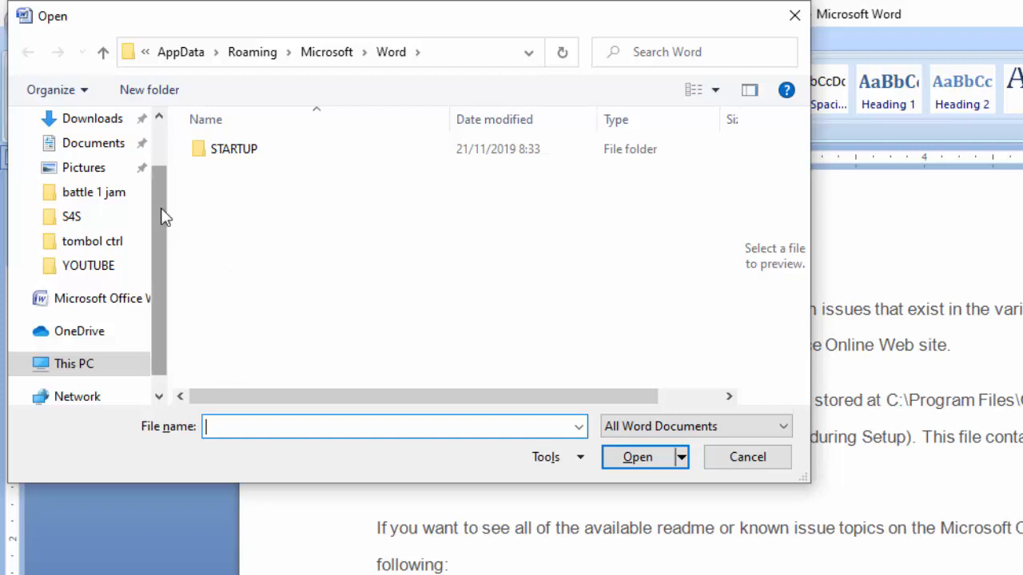
{"action": "left_click", "coordinate": [795, 16]}
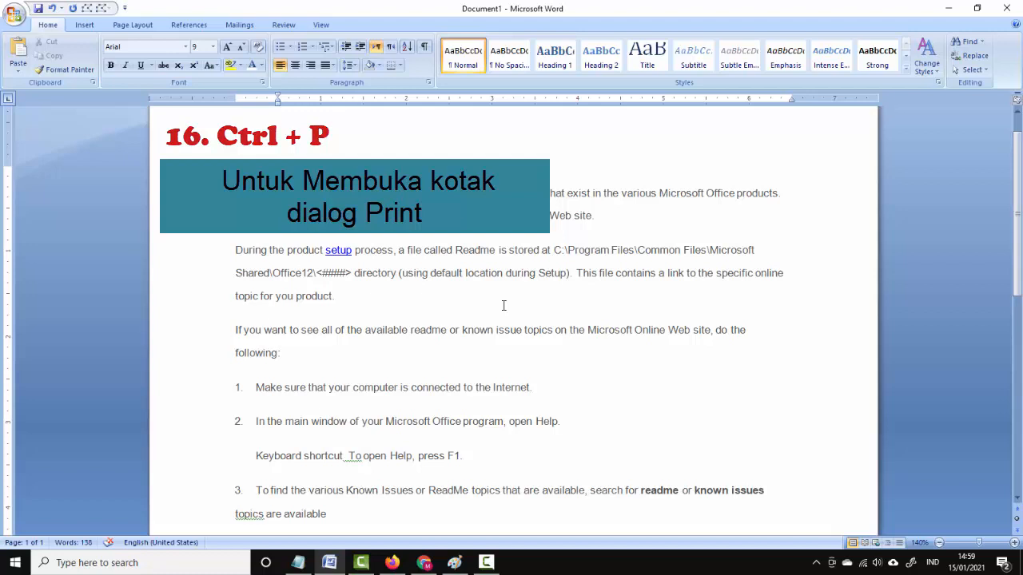
{"action": "key", "text": "ctrl+p"}
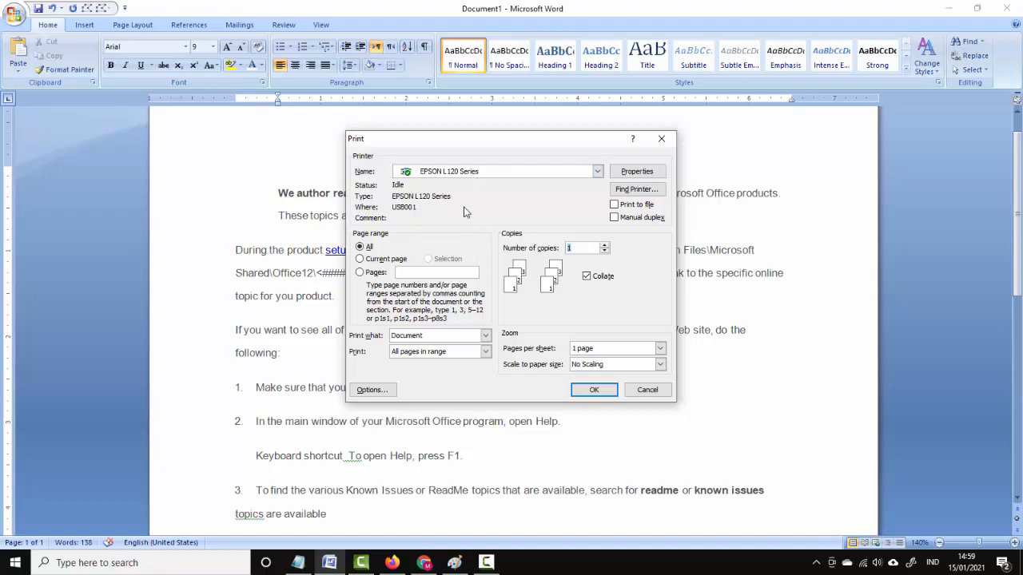
{"action": "left_click", "coordinate": [645, 392]}
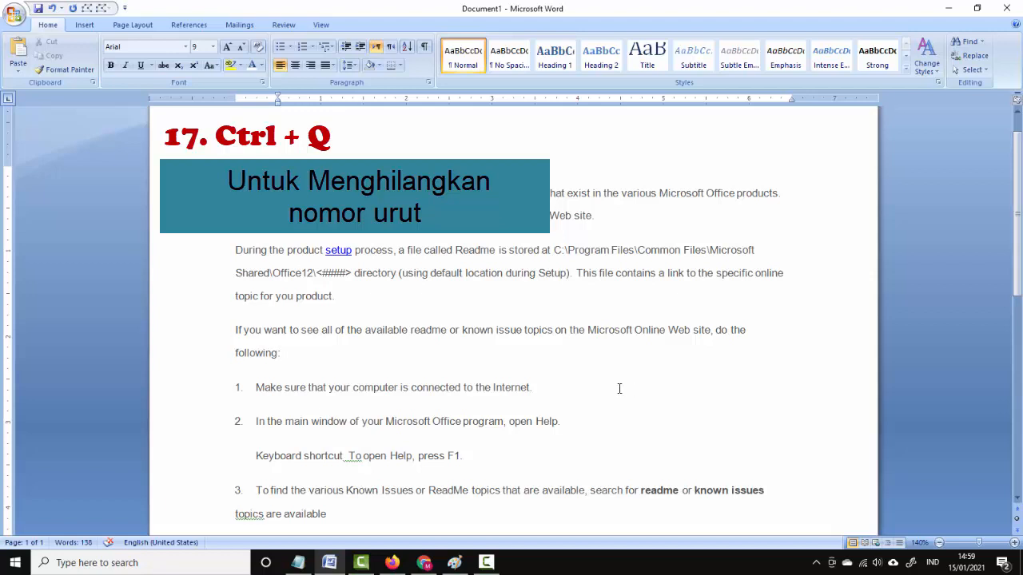
- Remove the numbering from the "Make sure that your computer" list item and undo it, trying two different ways of removing it
{"action": "left_click", "coordinate": [253, 387]}
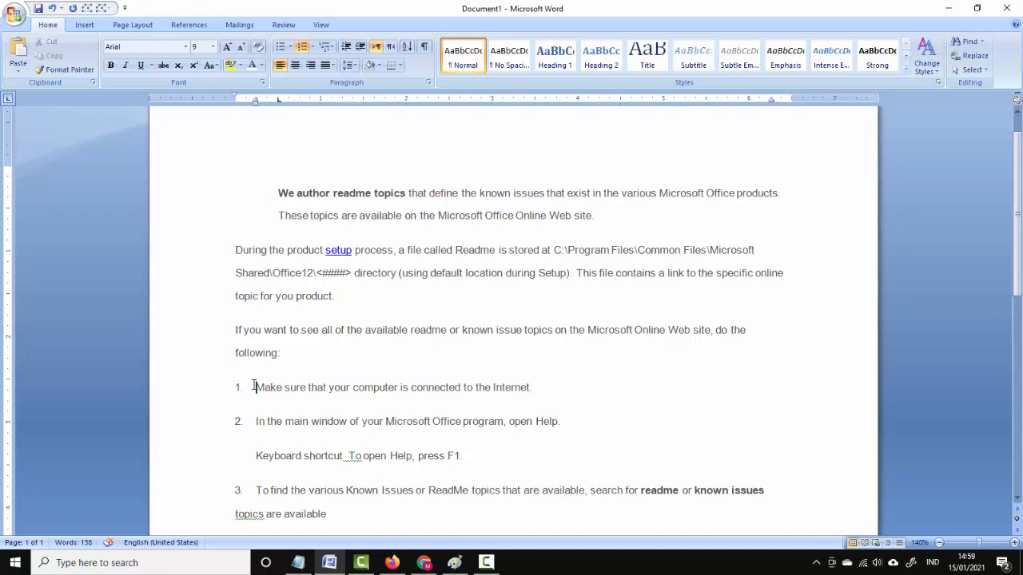
{"action": "key", "text": "ctrl+q"}
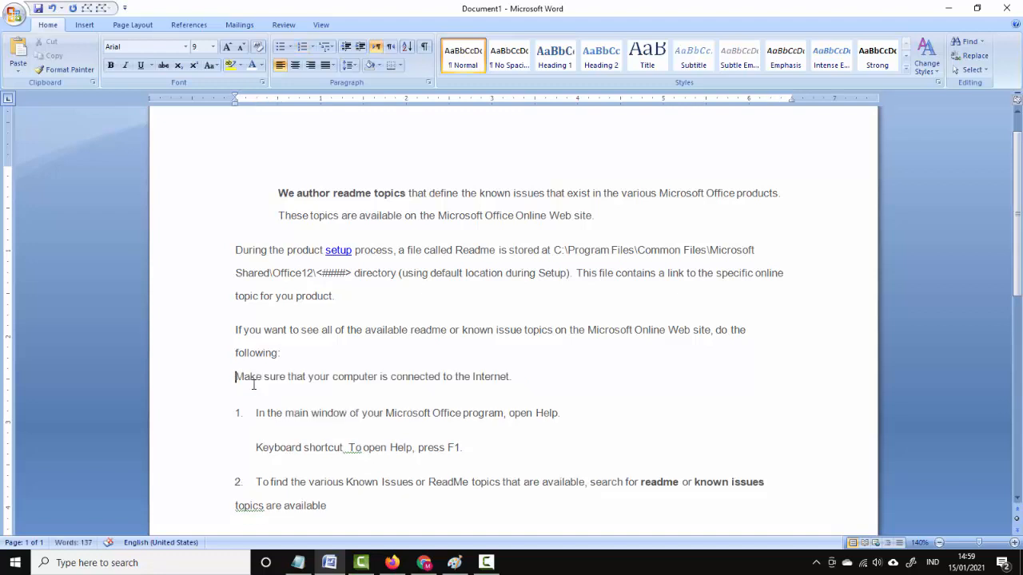
{"action": "key", "text": "ctrl+z"}
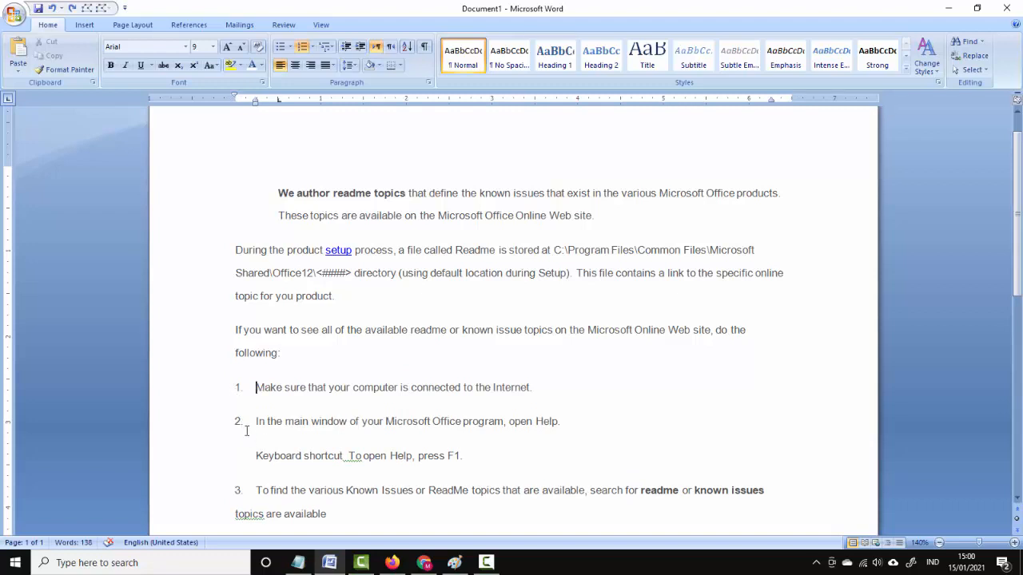
{"action": "scroll", "coordinate": [244, 427], "scroll_direction": "down", "scroll_amount": 1}
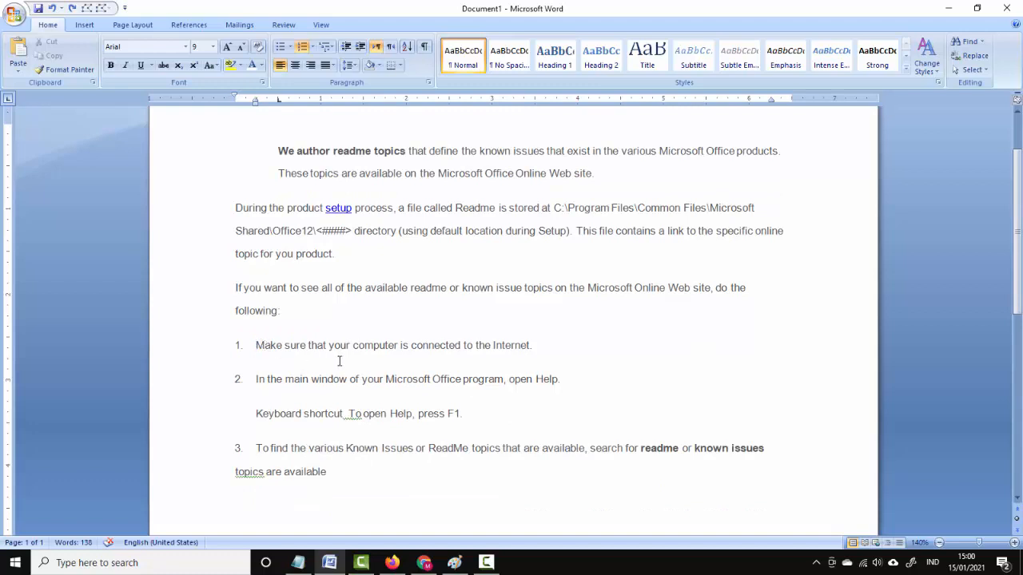
{"action": "key", "text": "BackSpace"}
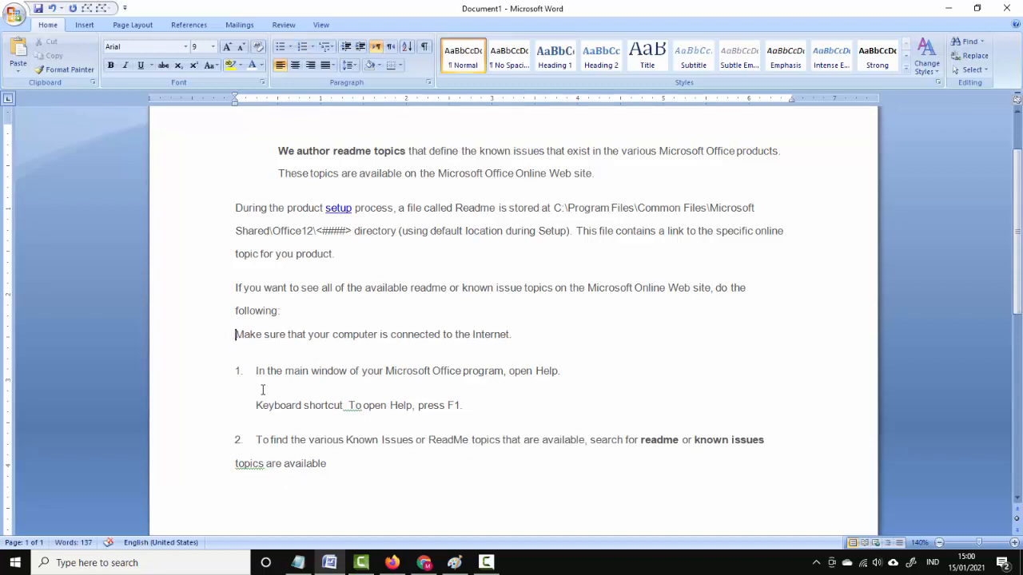
{"action": "key", "text": "ctrl+z"}
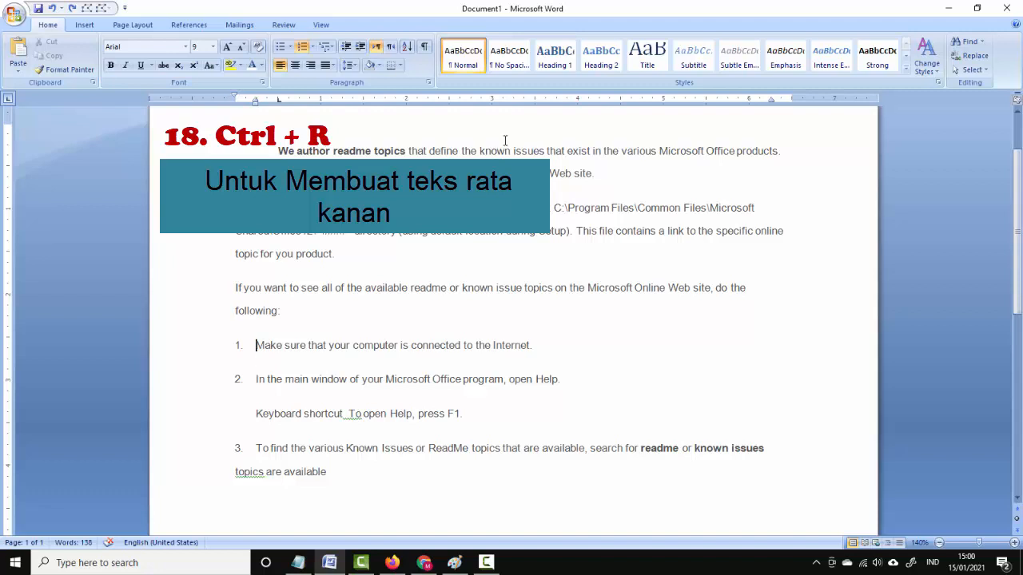
- Right-align the first two paragraphs, from "We author readme topics" through "topic for you product."
{"action": "left_click_drag", "start_coordinate": [512, 148], "coordinate": [540, 287]}
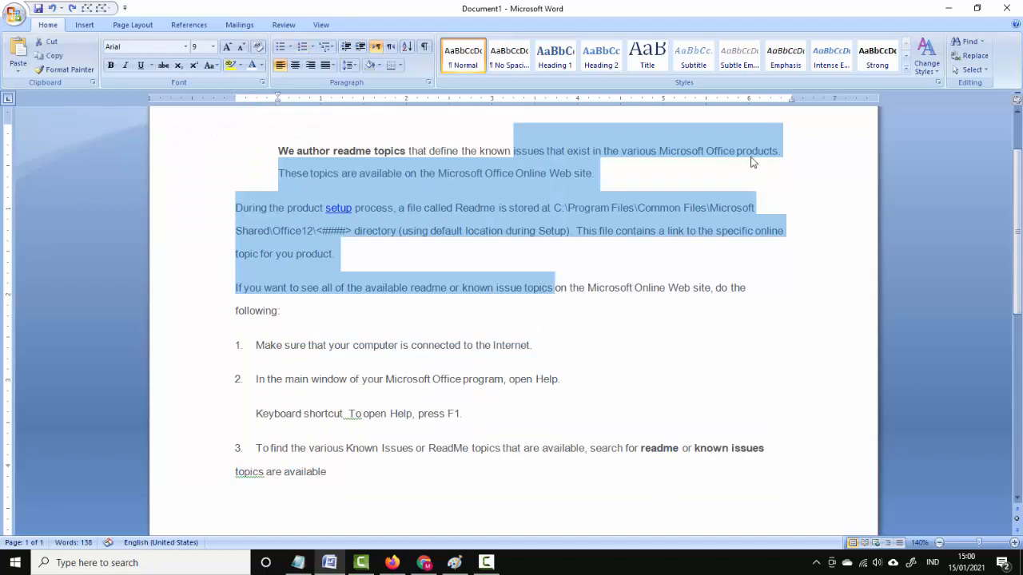
{"action": "left_click", "coordinate": [695, 212]}
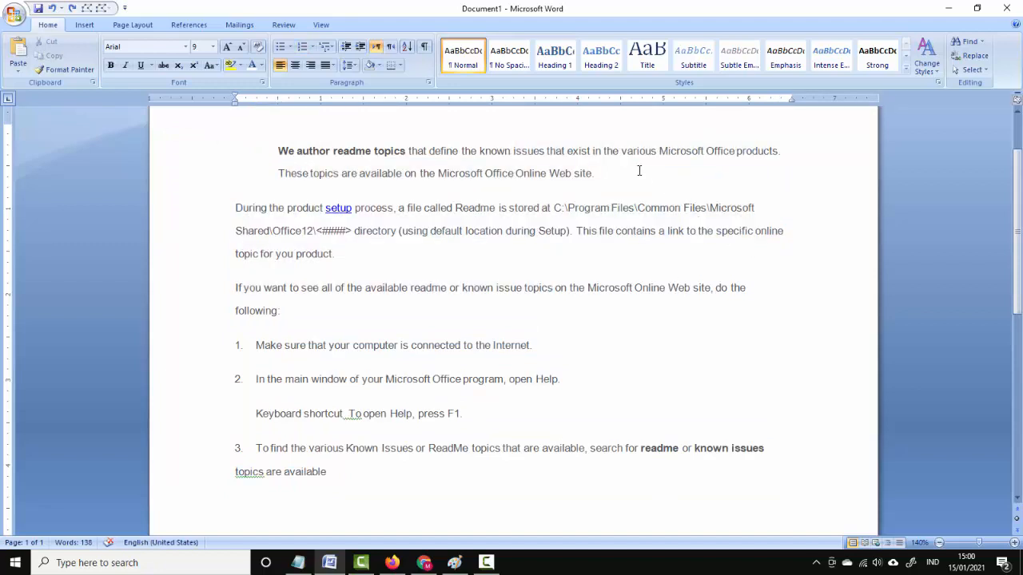
{"action": "left_click", "coordinate": [593, 151]}
{"action": "left_click_drag", "start_coordinate": [576, 148], "coordinate": [617, 254]}
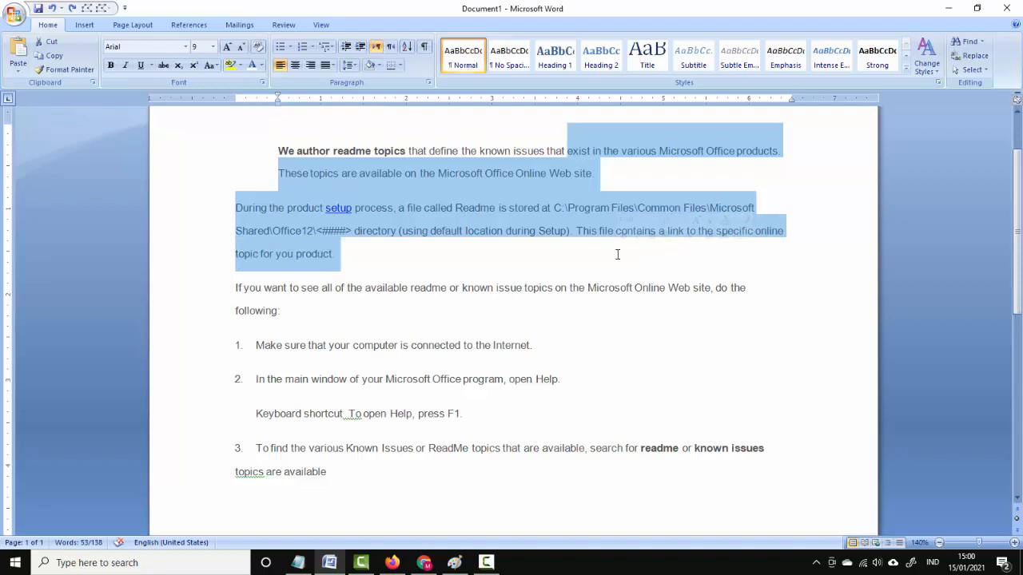
{"action": "key", "text": "ctrl+r"}
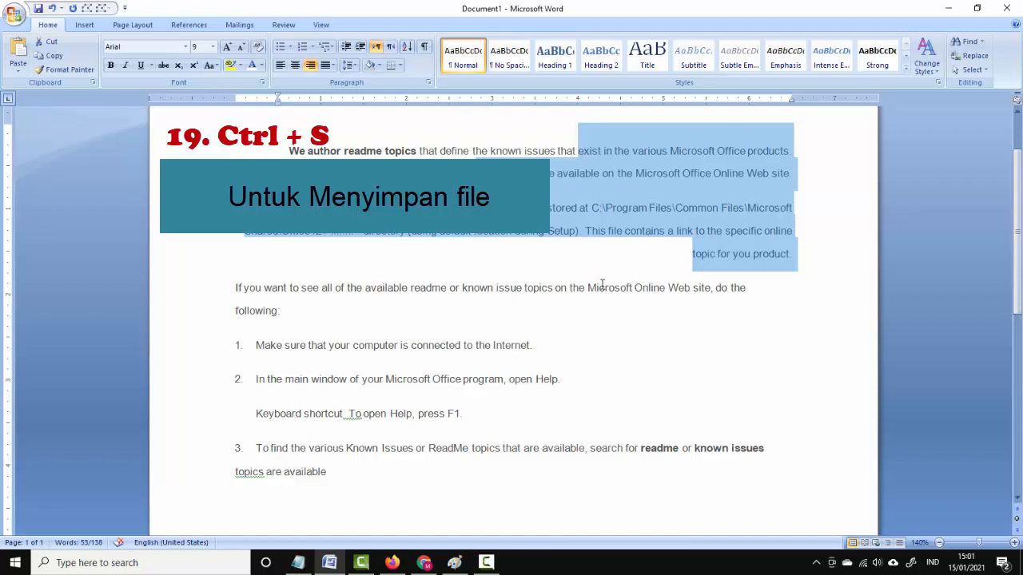
{"action": "left_click", "coordinate": [562, 274]}
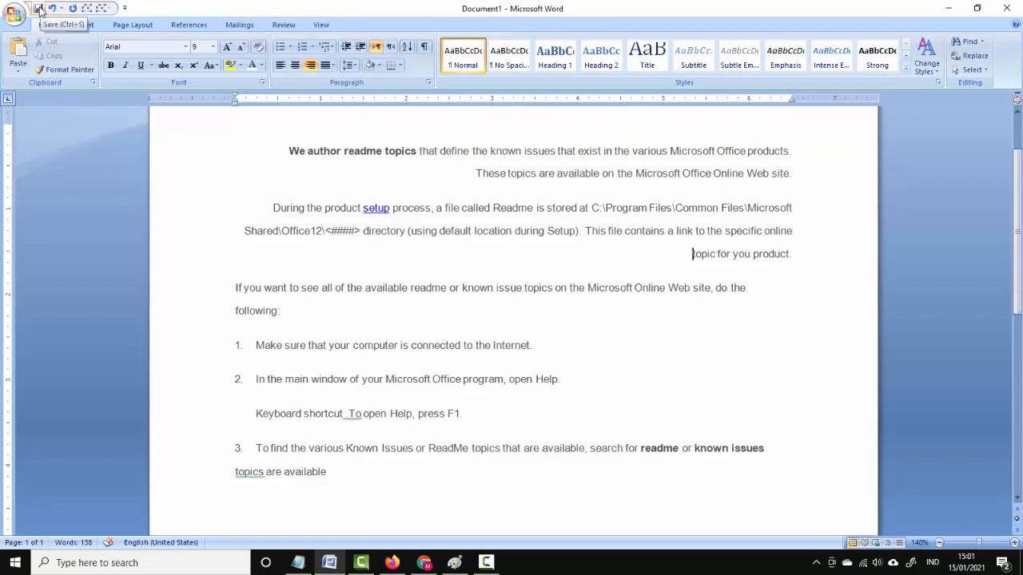
- Look at the save commands and the Save As dialog, and cancel without saving the document
{"action": "left_click", "coordinate": [13, 13]}
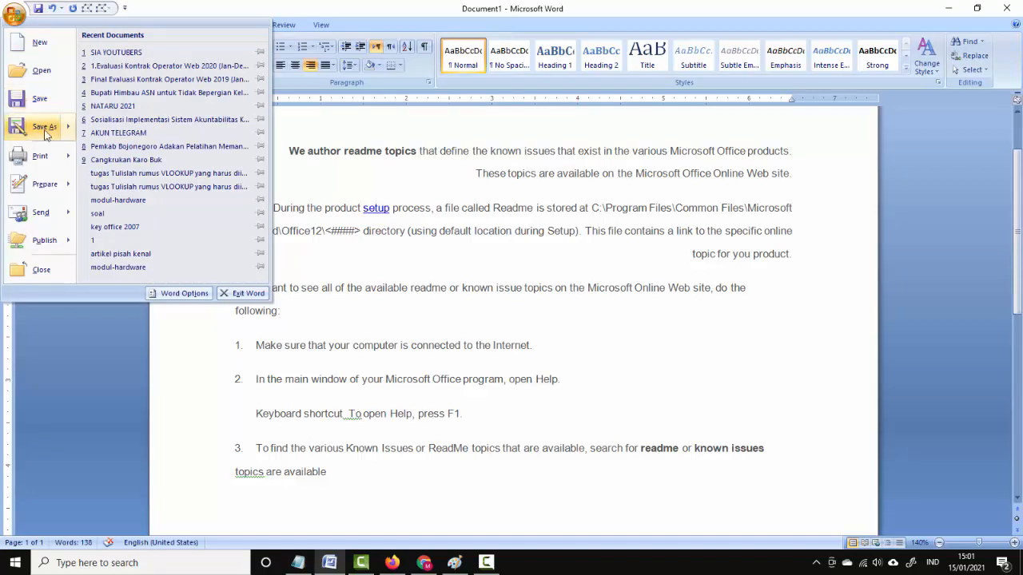
{"action": "left_click", "coordinate": [345, 257]}
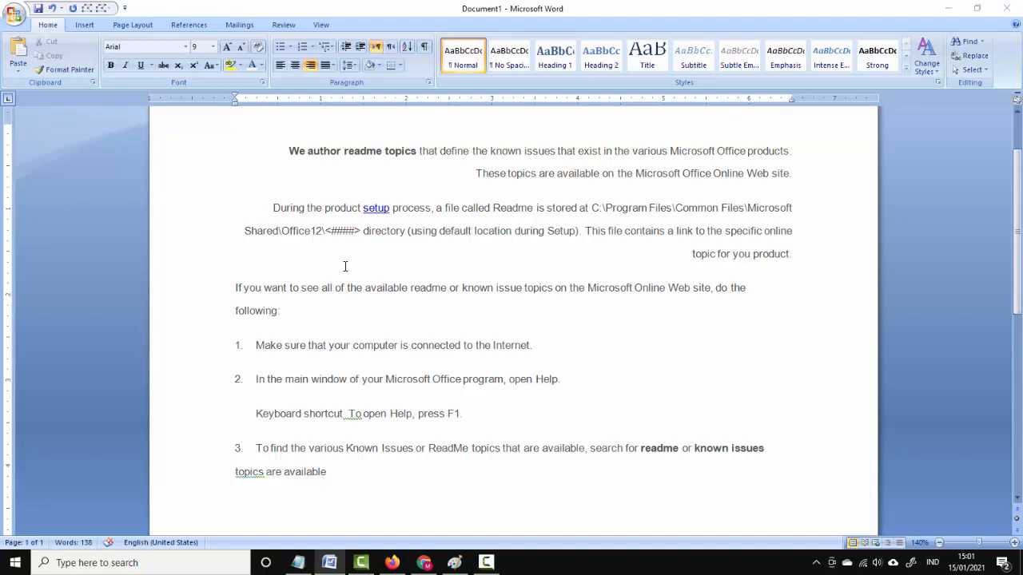
{"action": "key", "text": "ctrl+s"}
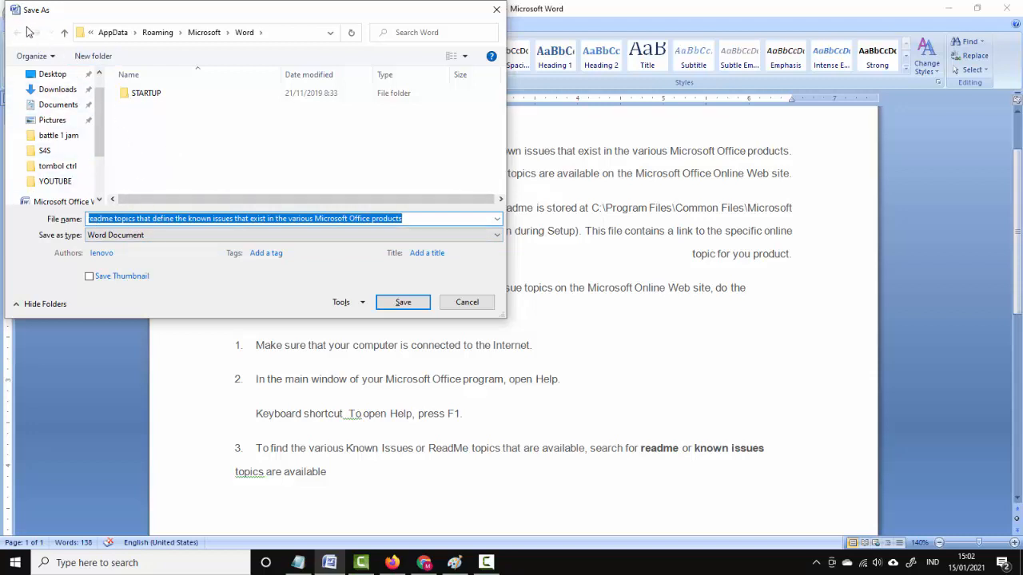
{"action": "key", "text": "Escape"}
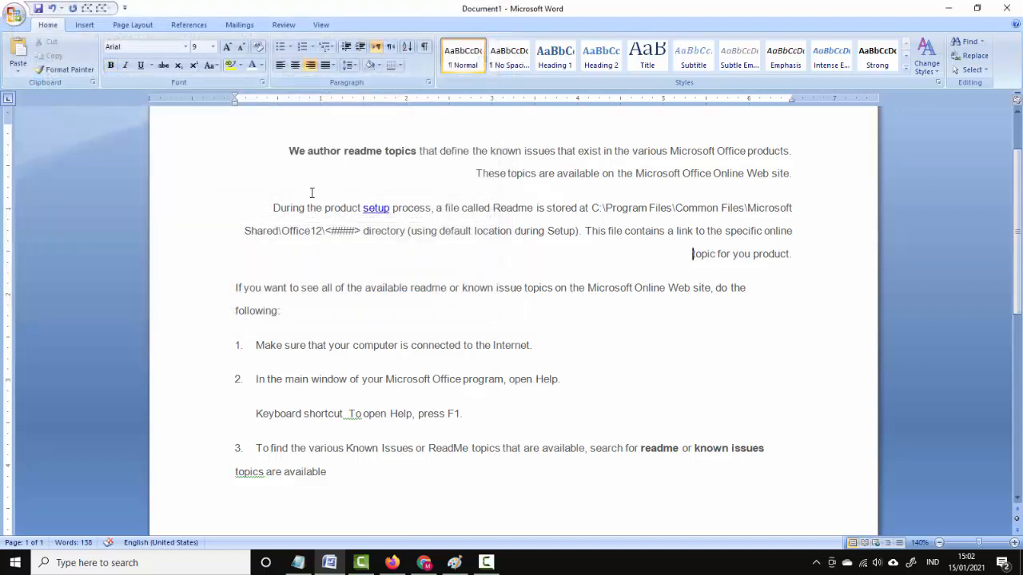
- Justify the first paragraph, starting "We author readme topics"
{"action": "scroll", "coordinate": [326, 202], "scroll_direction": "down", "scroll_amount": 1}
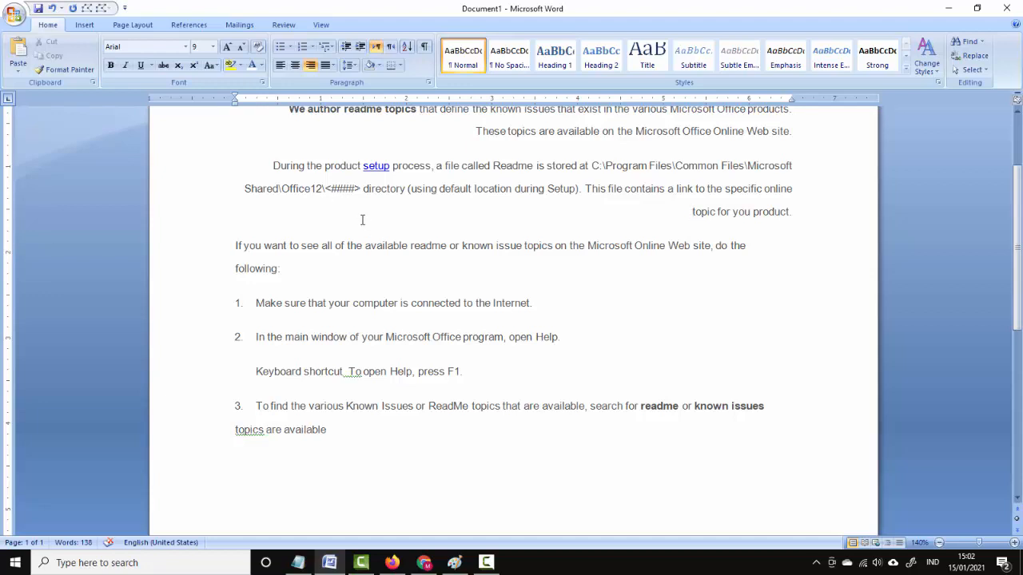
{"action": "scroll", "coordinate": [362, 220], "scroll_direction": "up", "scroll_amount": 2}
{"action": "scroll", "coordinate": [362, 220], "scroll_direction": "up", "scroll_amount": 1}
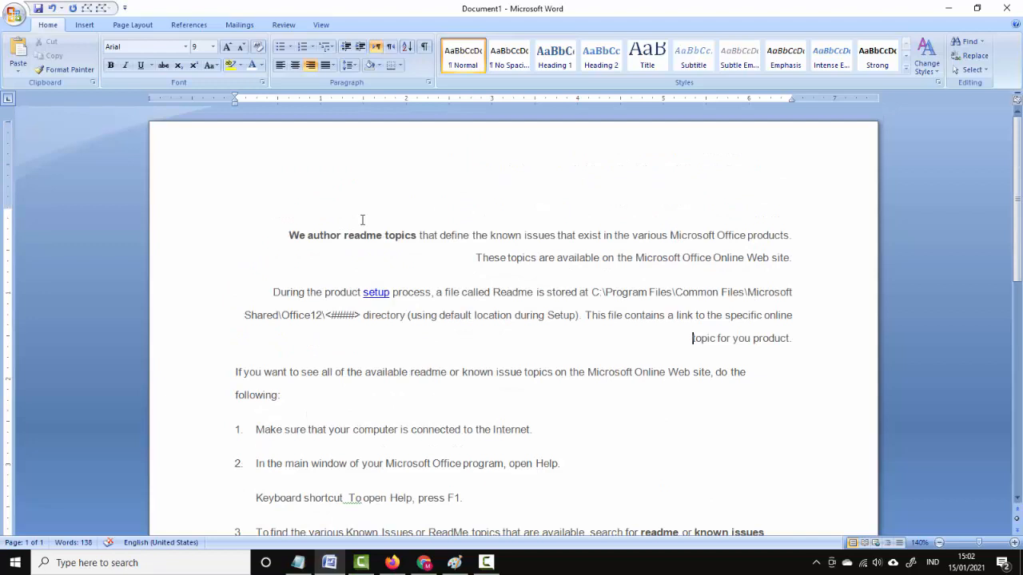
{"action": "left_click", "coordinate": [289, 235]}
{"action": "key", "text": "ctrl+l"}
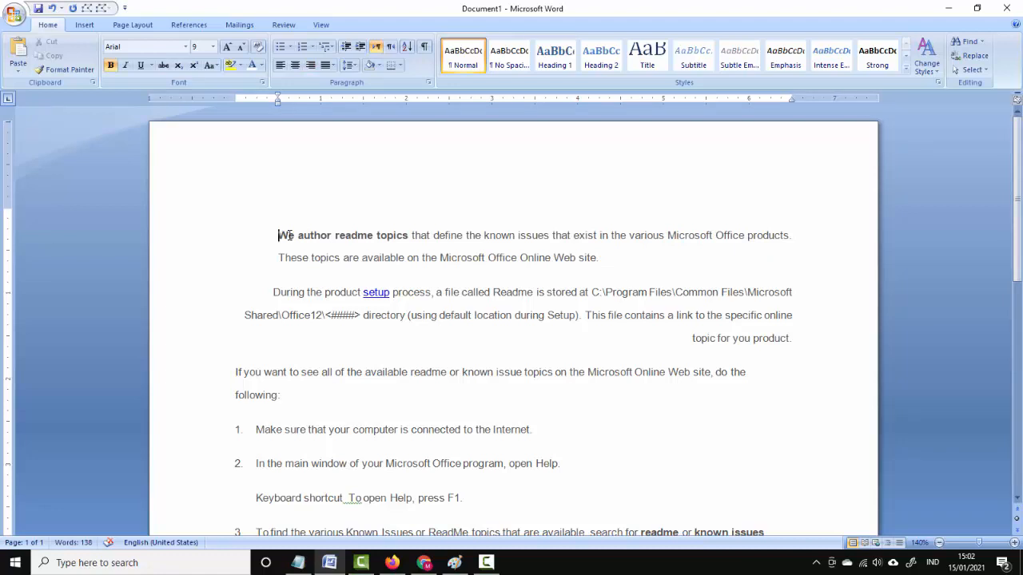
- Apply a hanging indent to the first paragraph, remove it, and reapply it three levels deep
{"action": "key", "text": "ctrl+t"}
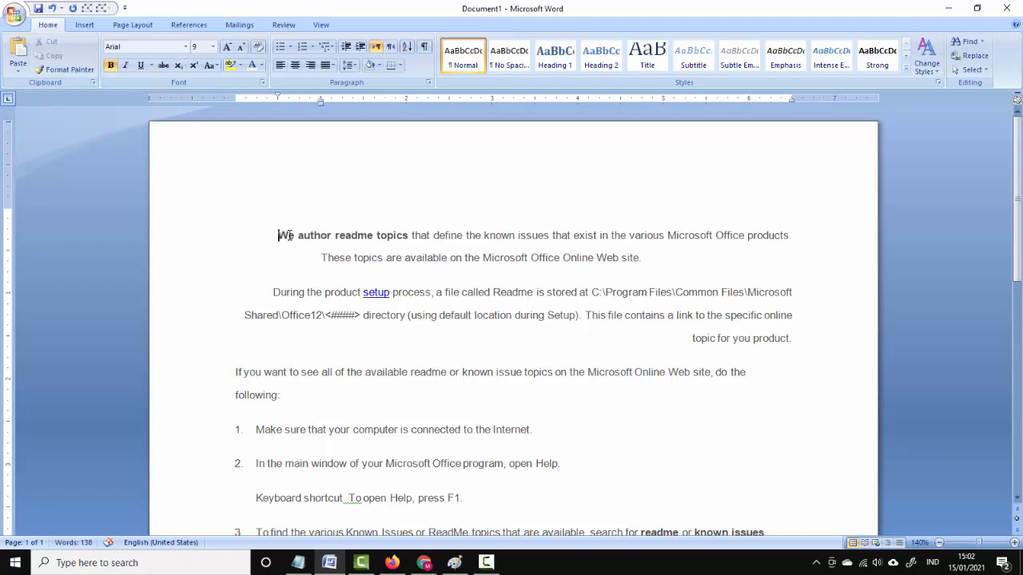
{"action": "key", "text": "ctrl+shift+t"}
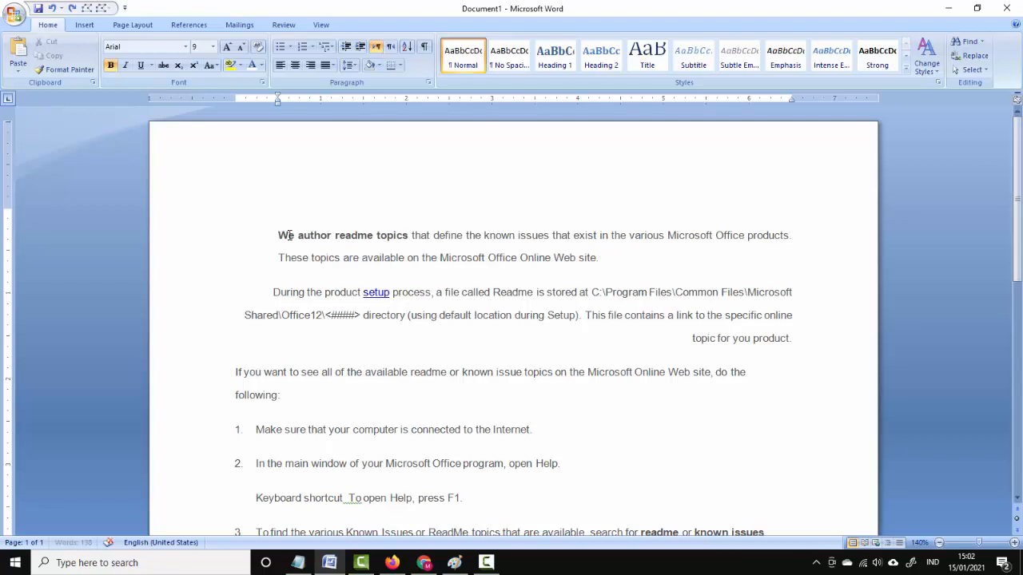
{"action": "key", "text": "ctrl+t"}
{"action": "key", "text": "ctrl+t"}
{"action": "key", "text": "ctrl+t"}
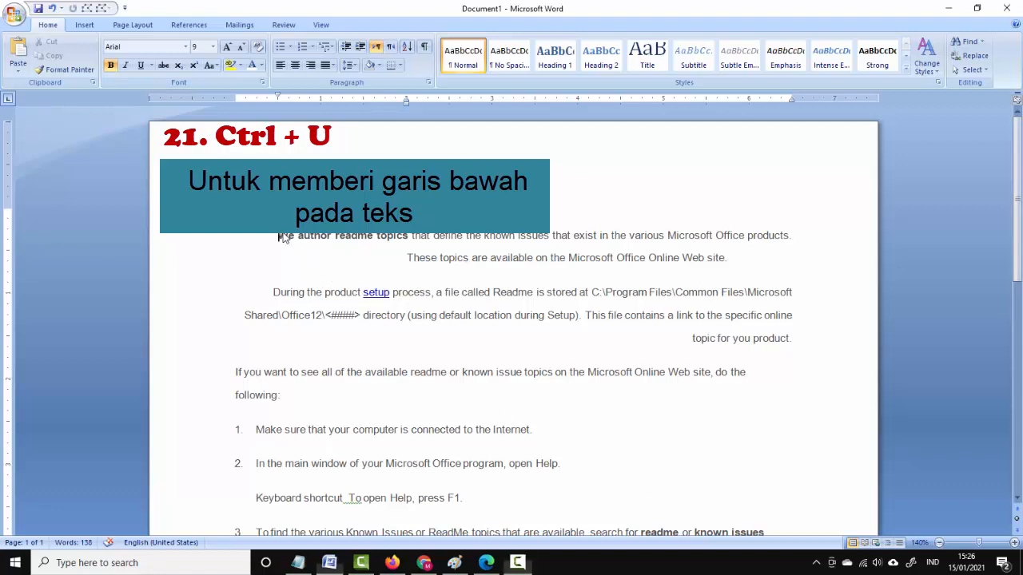
- Underline the first paragraph's text from "We author" through "Microsoft Office" in its second line
{"action": "left_click_drag", "start_coordinate": [281, 236], "coordinate": [627, 247]}
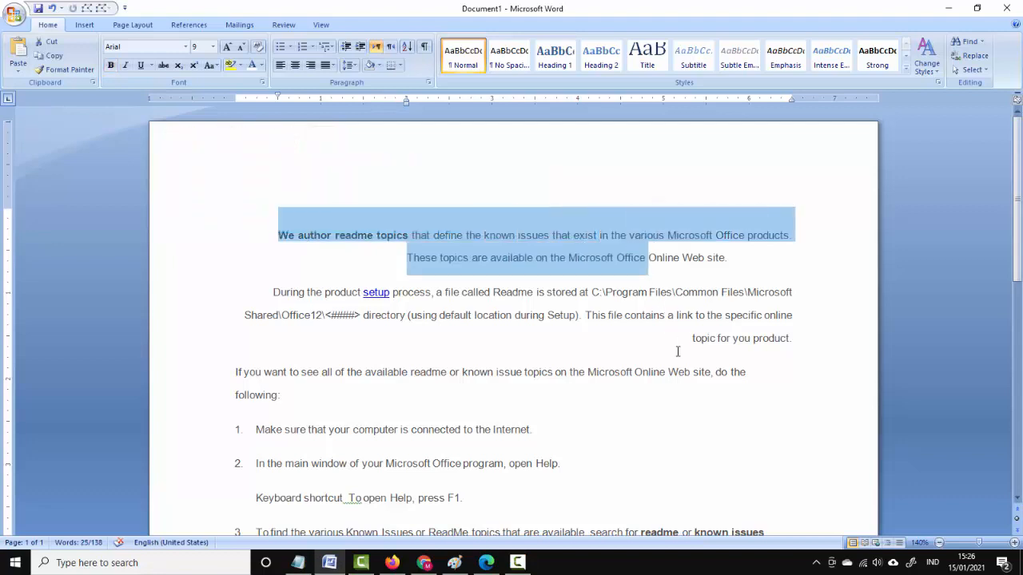
{"action": "key", "text": "ctrl+u"}
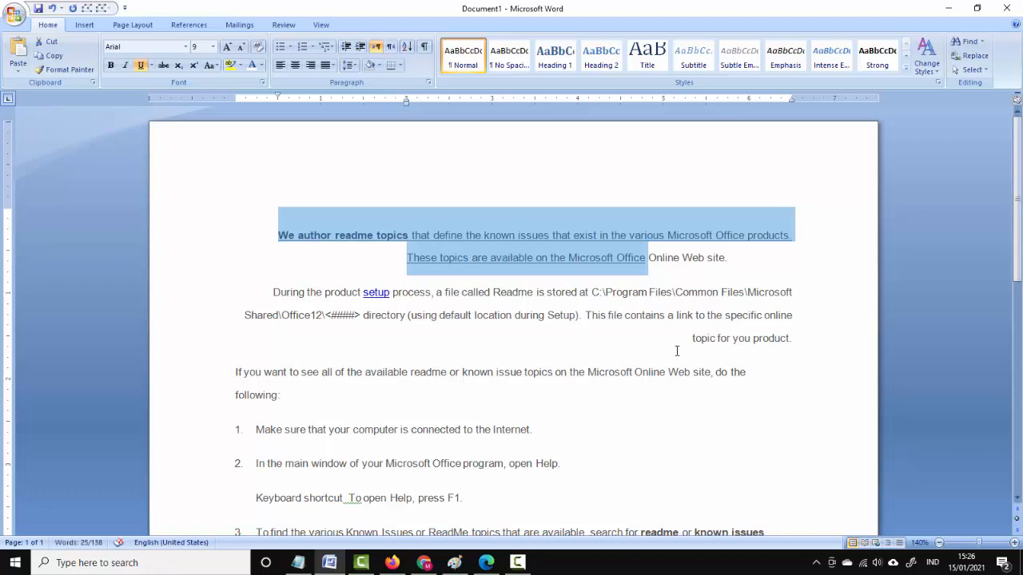
{"action": "left_click", "coordinate": [546, 278]}
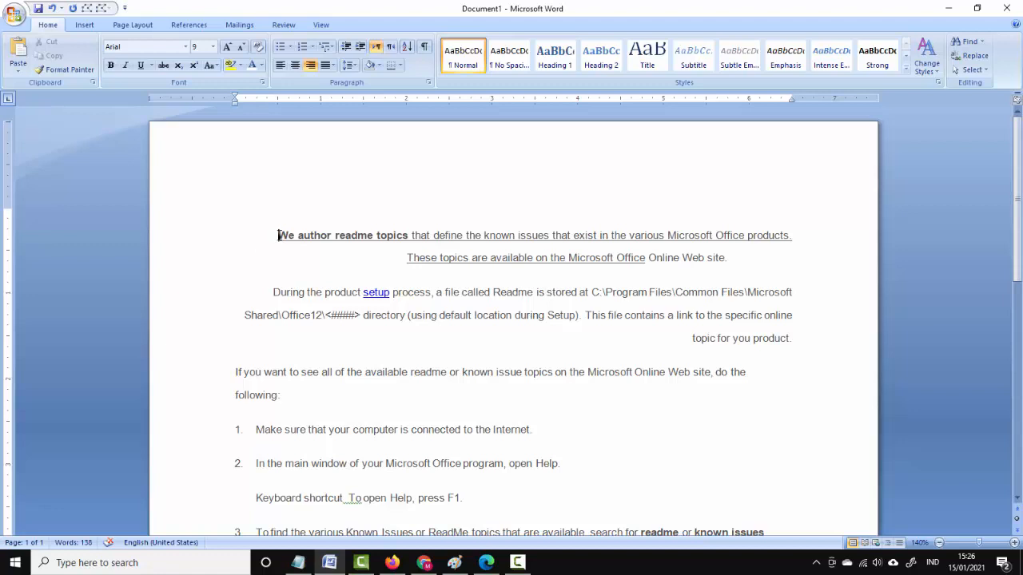
- Copy the underlined text of the first paragraph, and toggle its underline off, on and off again
{"action": "left_click_drag", "start_coordinate": [278, 235], "coordinate": [652, 257]}
{"action": "key", "text": "ctrl+c"}
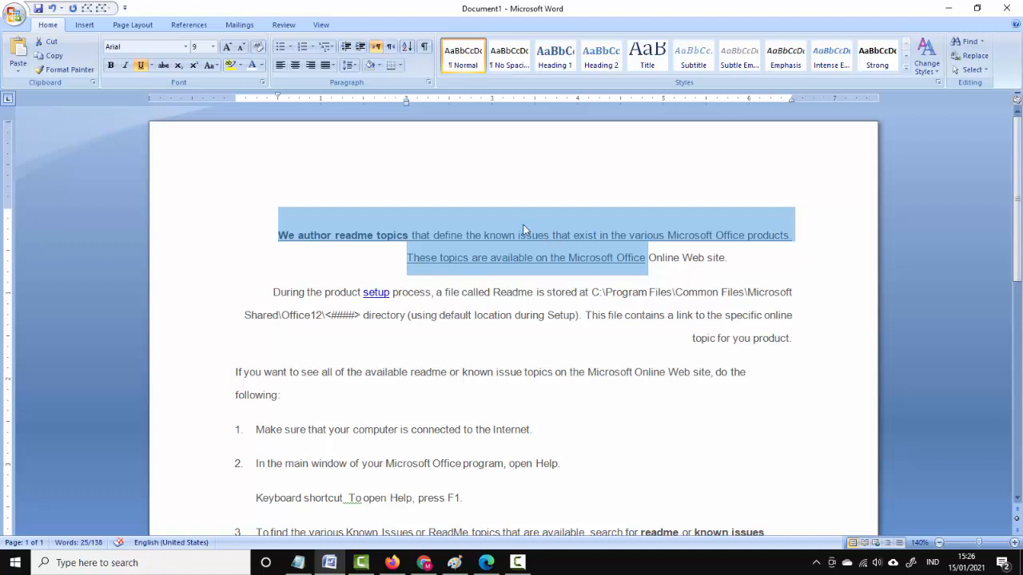
{"action": "key", "text": "ctrl+u"}
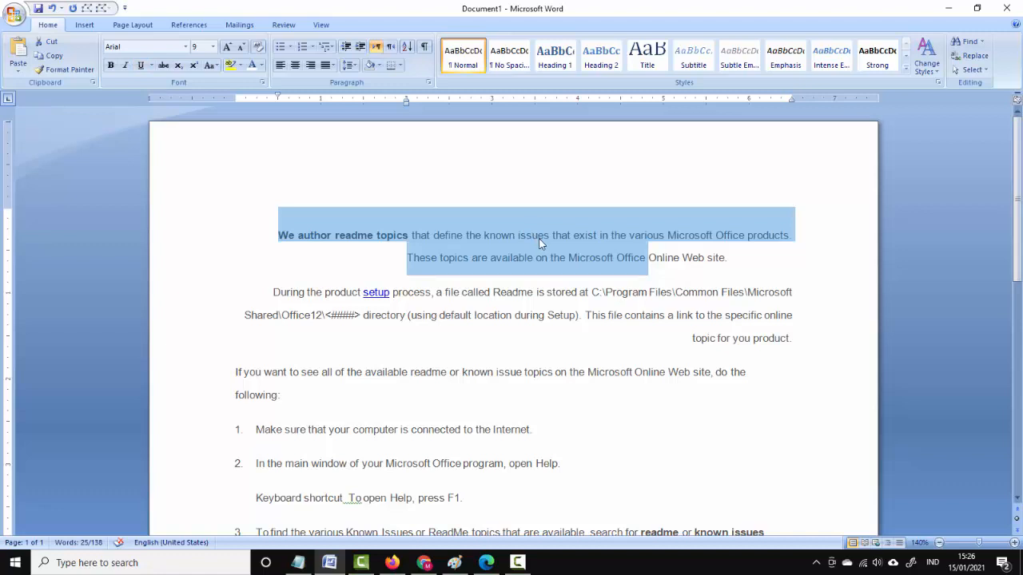
{"action": "key", "text": "ctrl+u"}
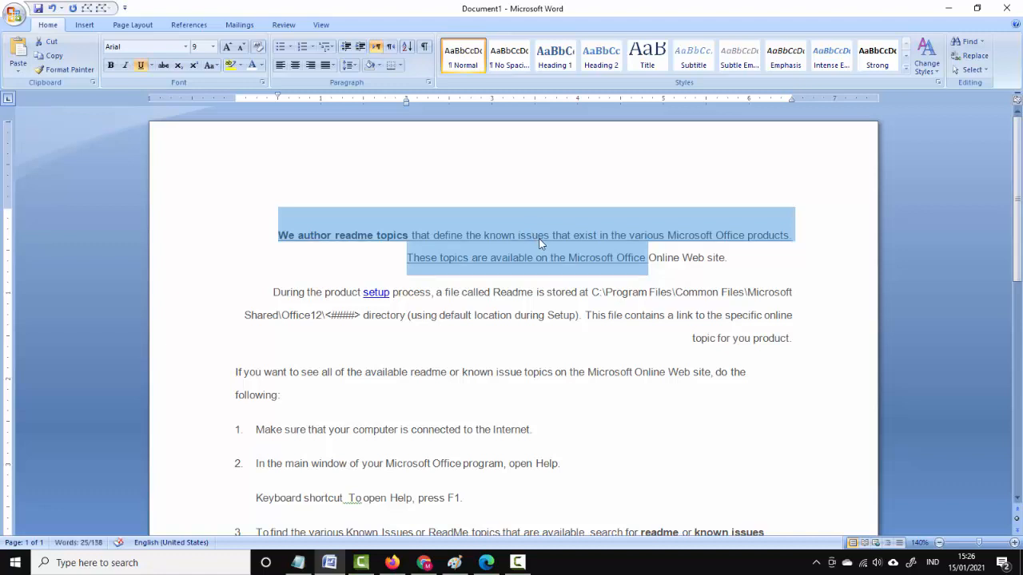
{"action": "key", "text": "ctrl+u"}
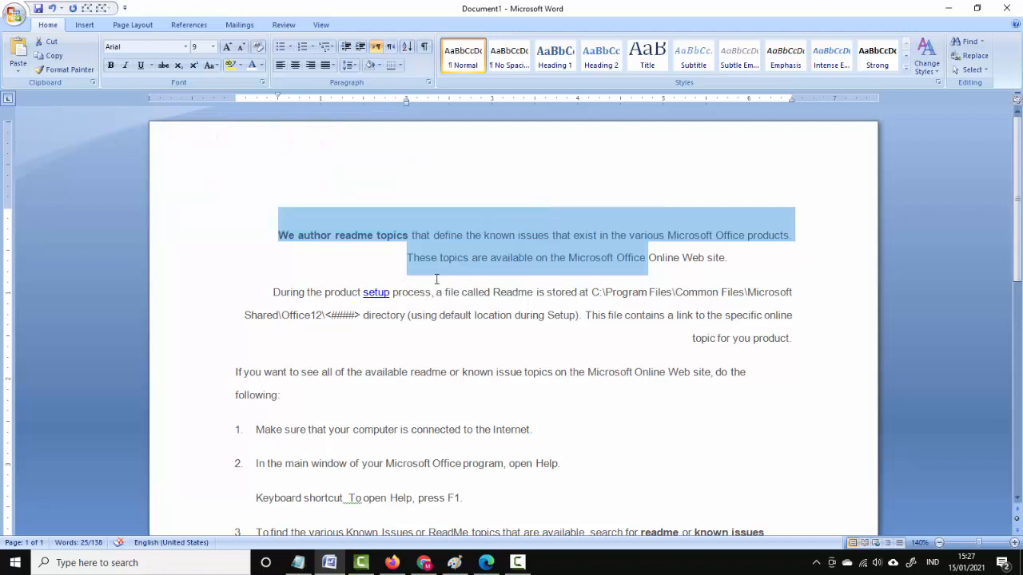
- Paste the copied text on a new line below "topics are available" at the end of the document
{"action": "left_click", "coordinate": [468, 250]}
{"action": "scroll", "coordinate": [468, 251], "scroll_direction": "down", "scroll_amount": 5}
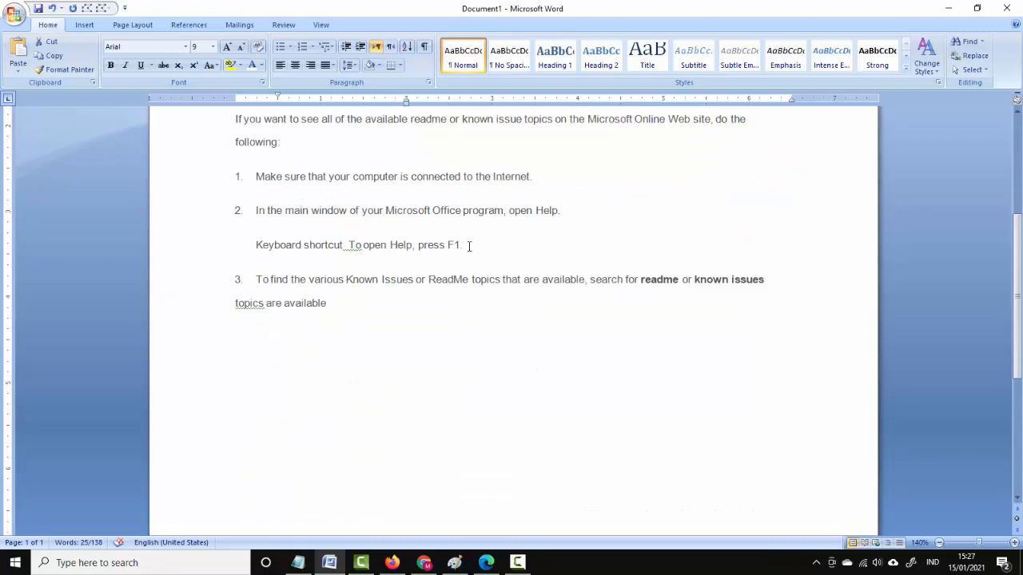
{"action": "left_click", "coordinate": [323, 354]}
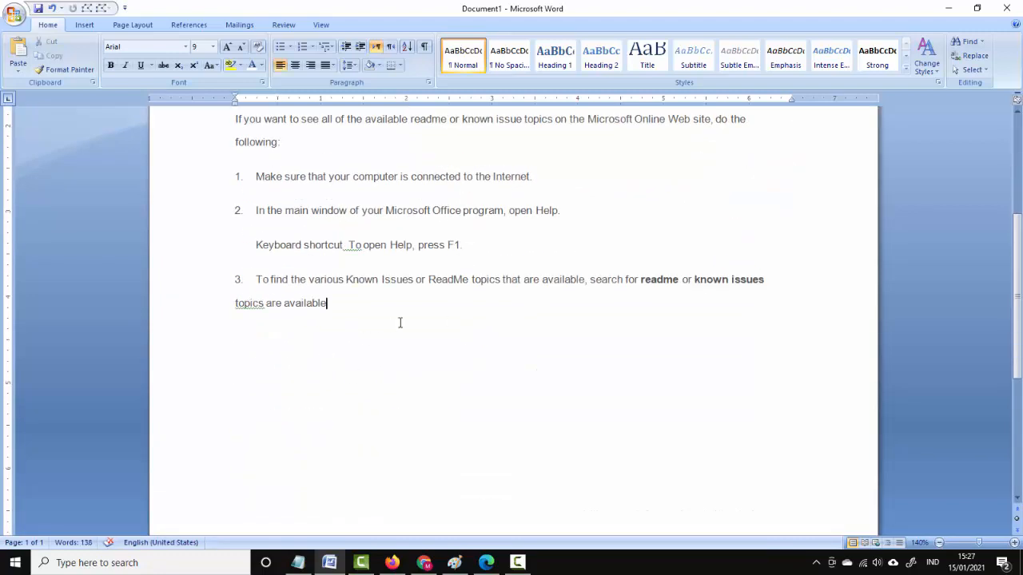
{"action": "key", "text": "Return"}
{"action": "key", "text": "ctrl+v"}
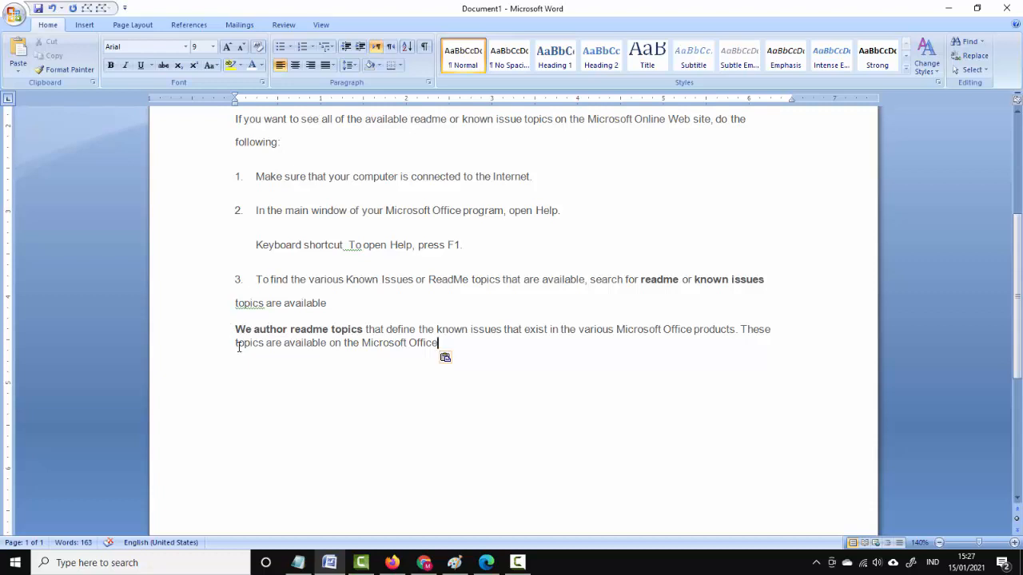
- Save the document as a Word Document under the suggested file name
{"action": "scroll", "coordinate": [238, 347], "scroll_direction": "up", "scroll_amount": 6}
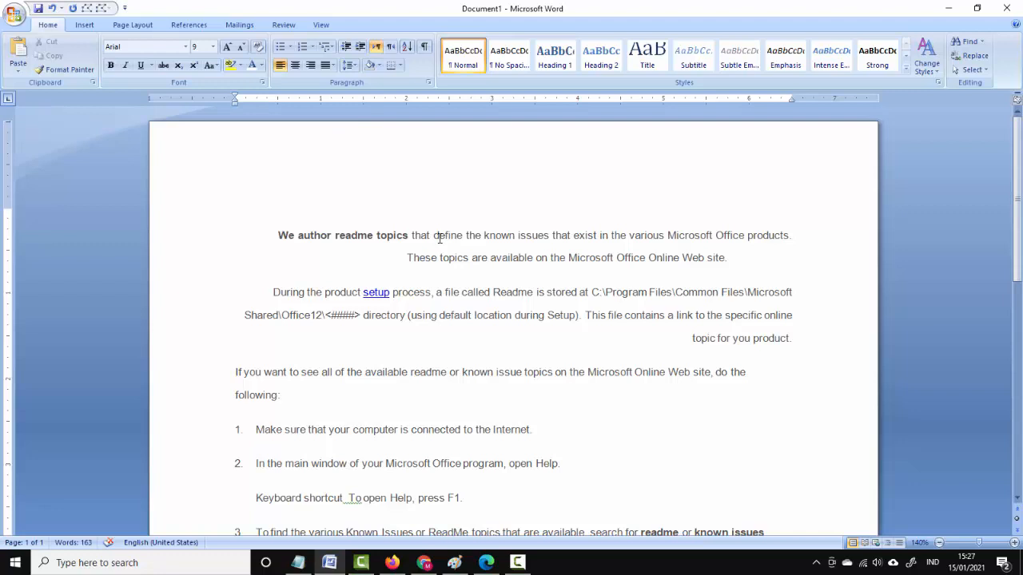
{"action": "scroll", "coordinate": [438, 239], "scroll_direction": "down", "scroll_amount": 5}
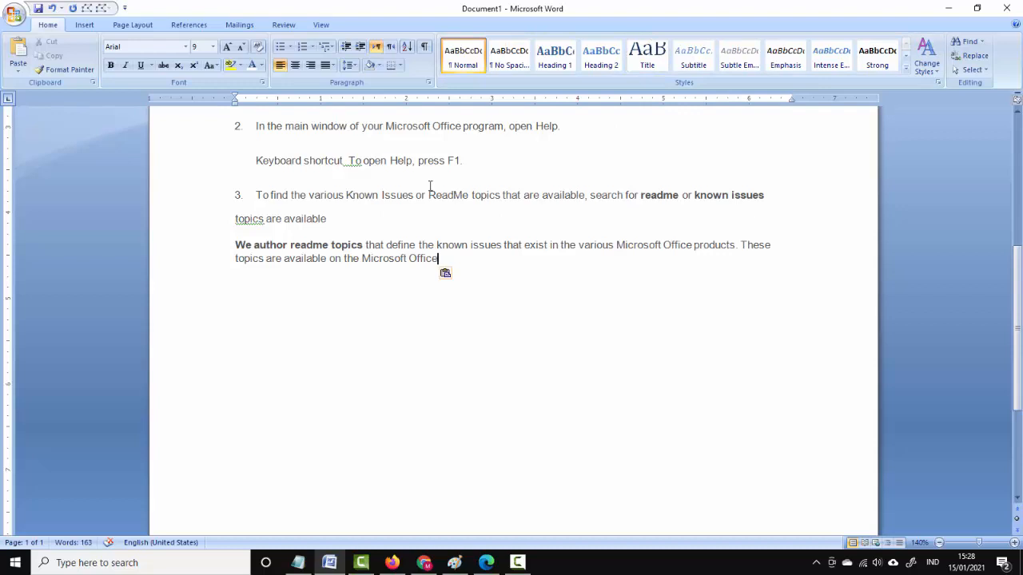
{"action": "key", "text": "ctrl+s"}
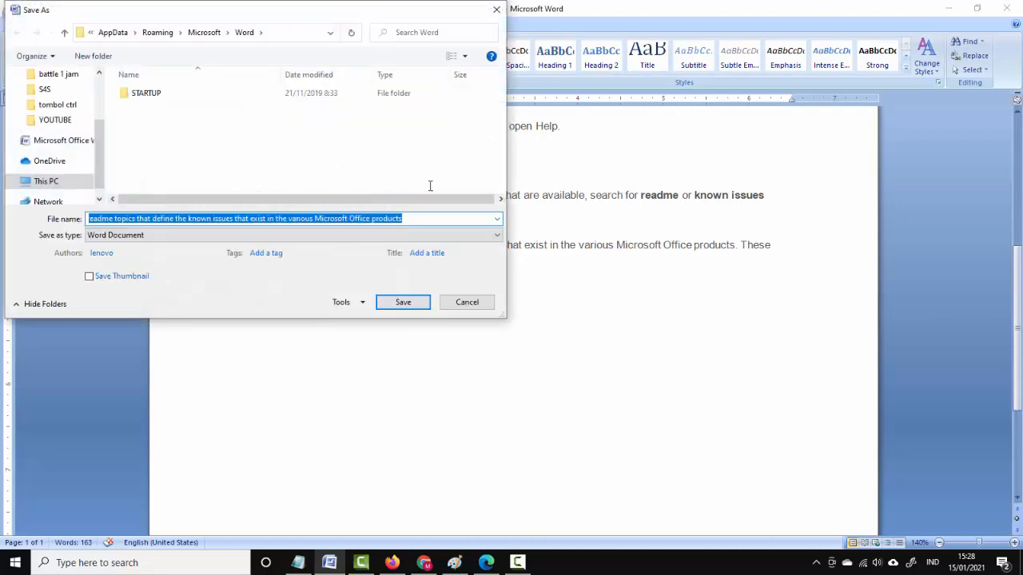
{"action": "key", "text": "Return"}
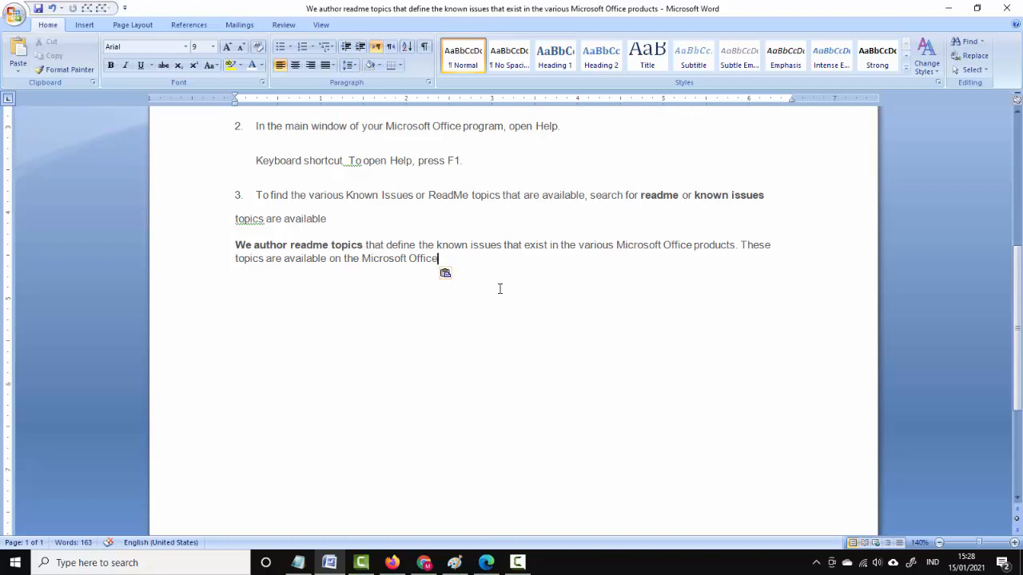
- Close the saved document and reopen it from the recent files
{"action": "key", "text": "ctrl+w"}
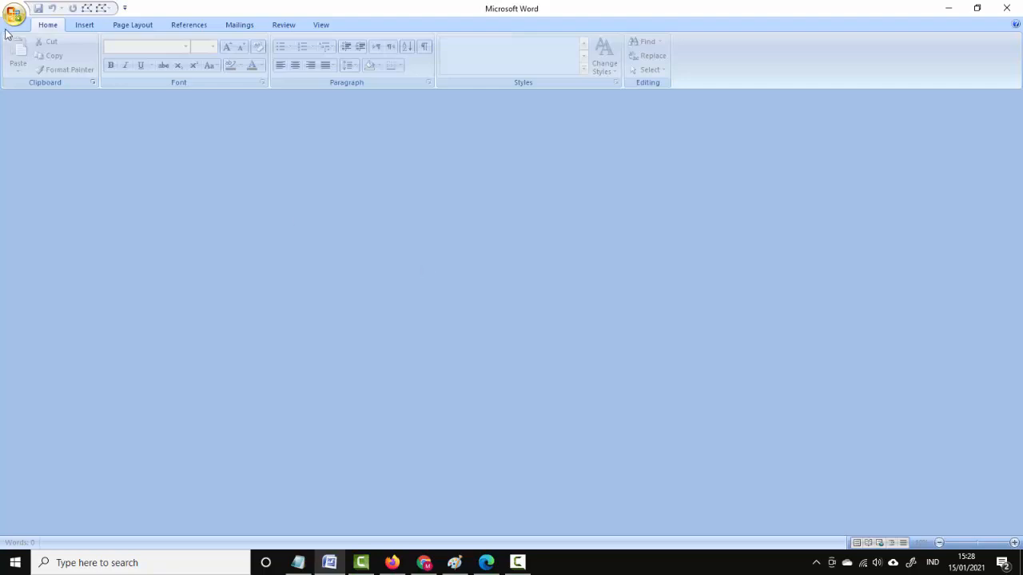
{"action": "left_click", "coordinate": [14, 22]}
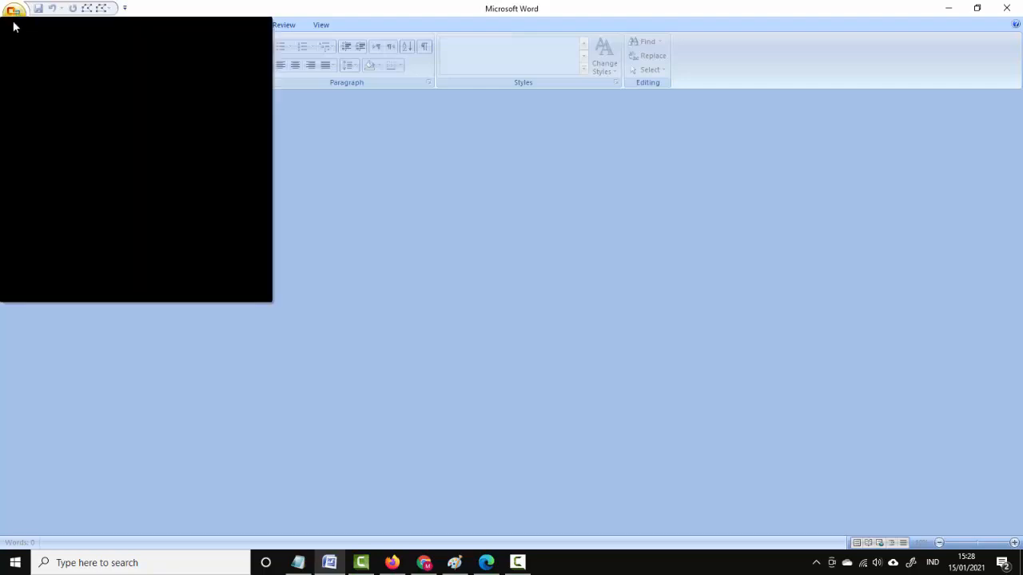
{"action": "left_click", "coordinate": [104, 54]}
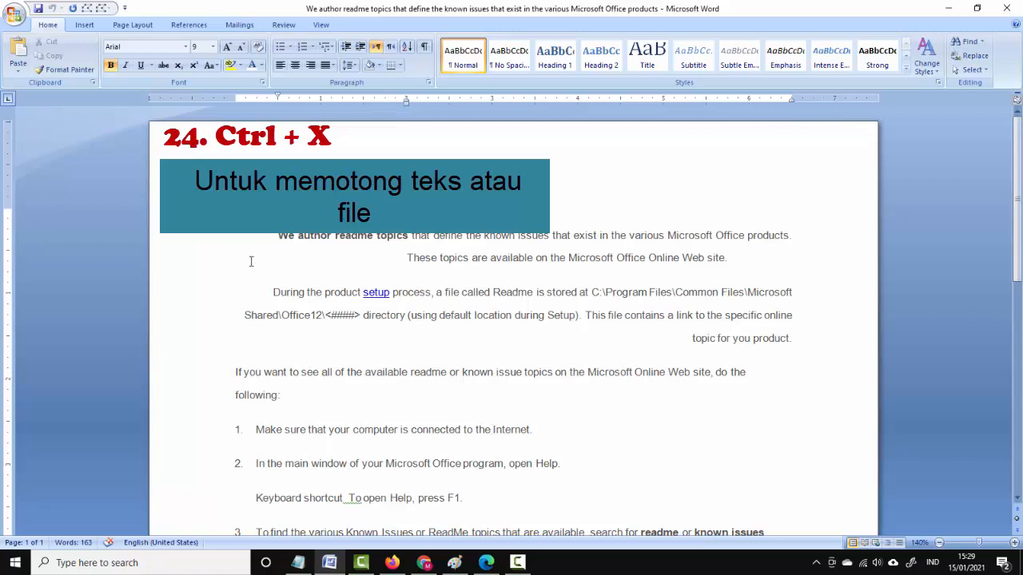
- Cut the first paragraph's text from "We author" through "Office Online" and undo it twice, and delete the same text and undo that
{"action": "left_click_drag", "start_coordinate": [270, 239], "coordinate": [683, 257]}
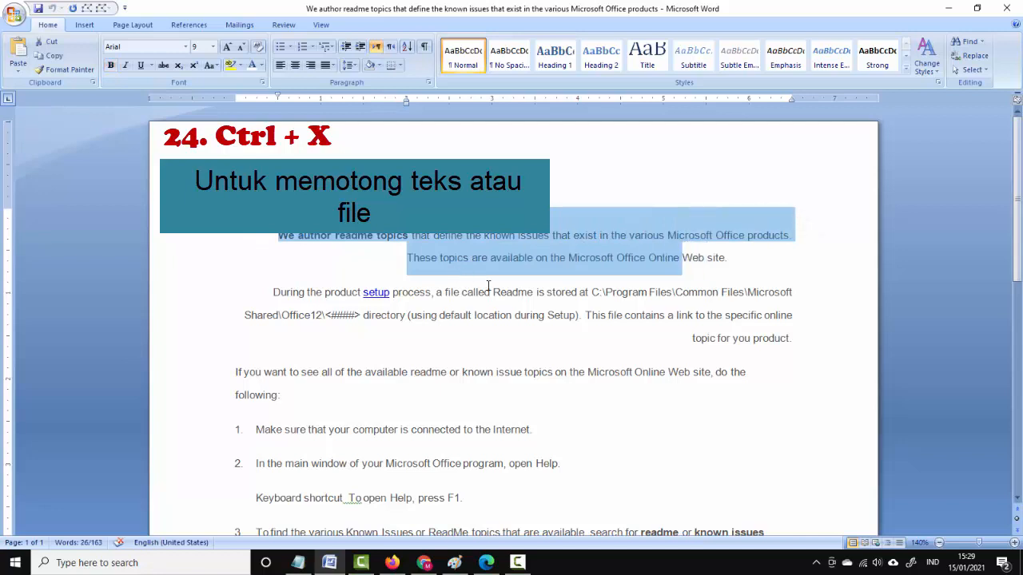
{"action": "key", "text": "ctrl+x"}
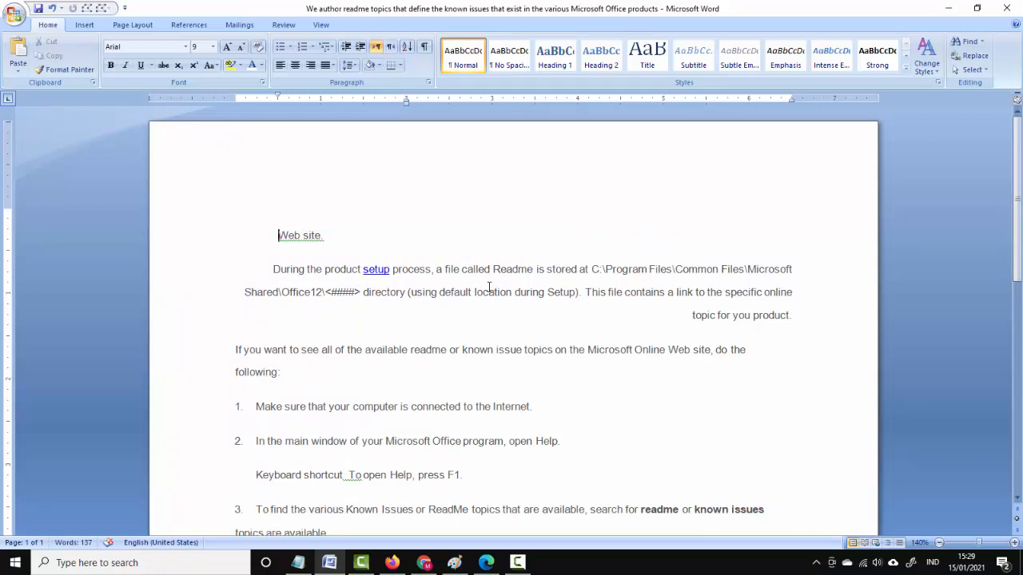
{"action": "key", "text": "ctrl+z"}
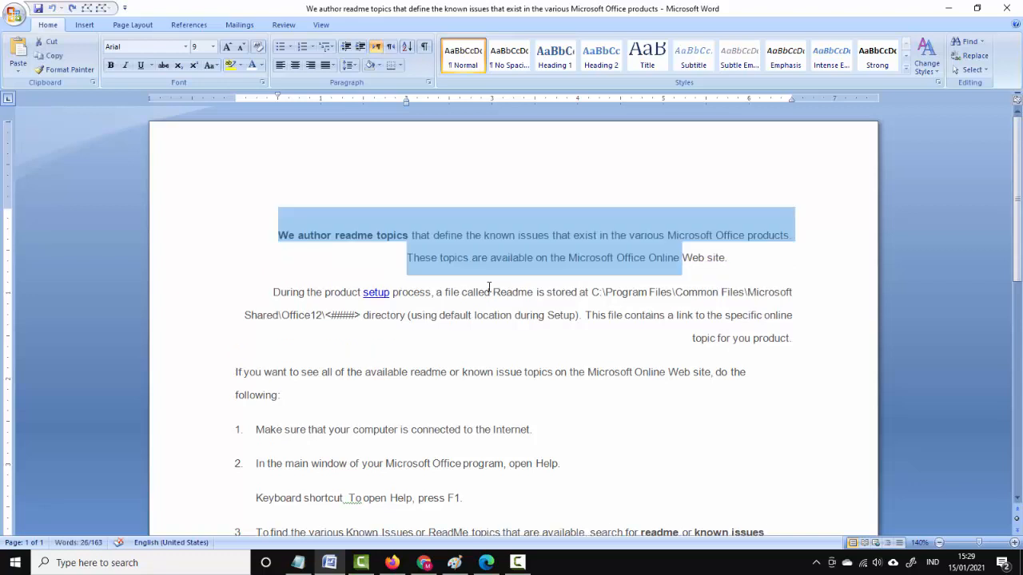
{"action": "key", "text": "ctrl+x"}
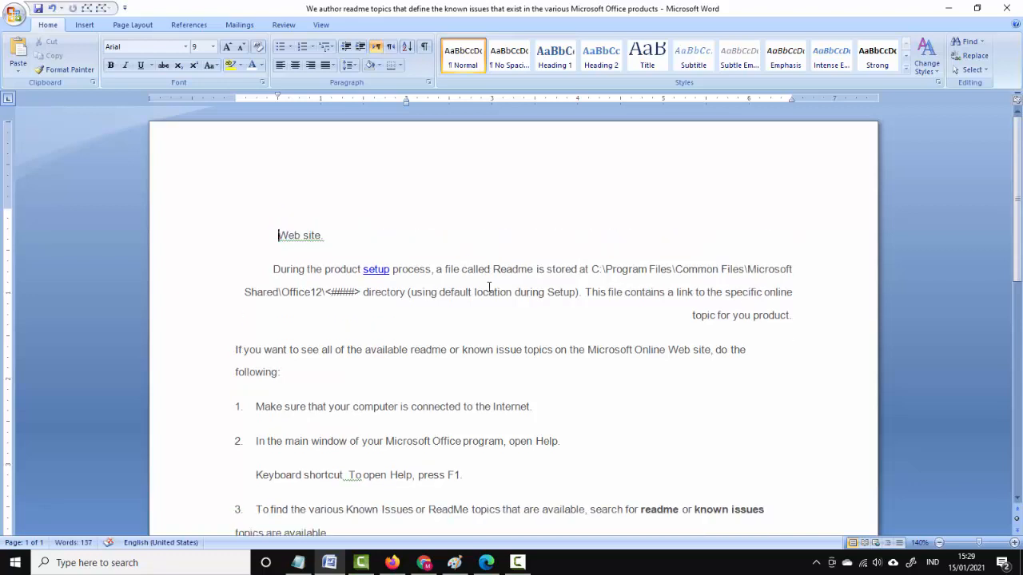
{"action": "key", "text": "ctrl+z"}
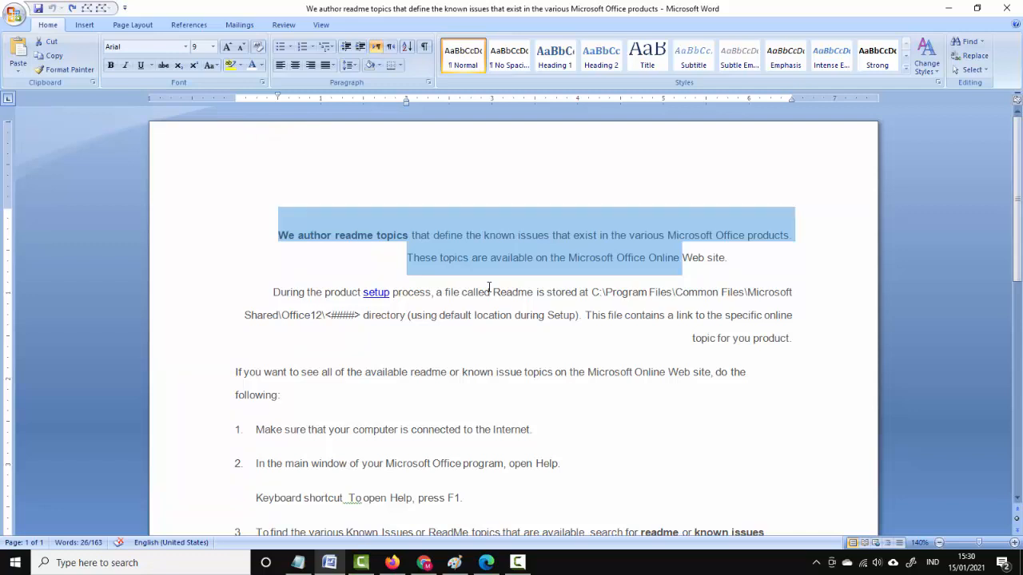
{"action": "key", "text": "Delete"}
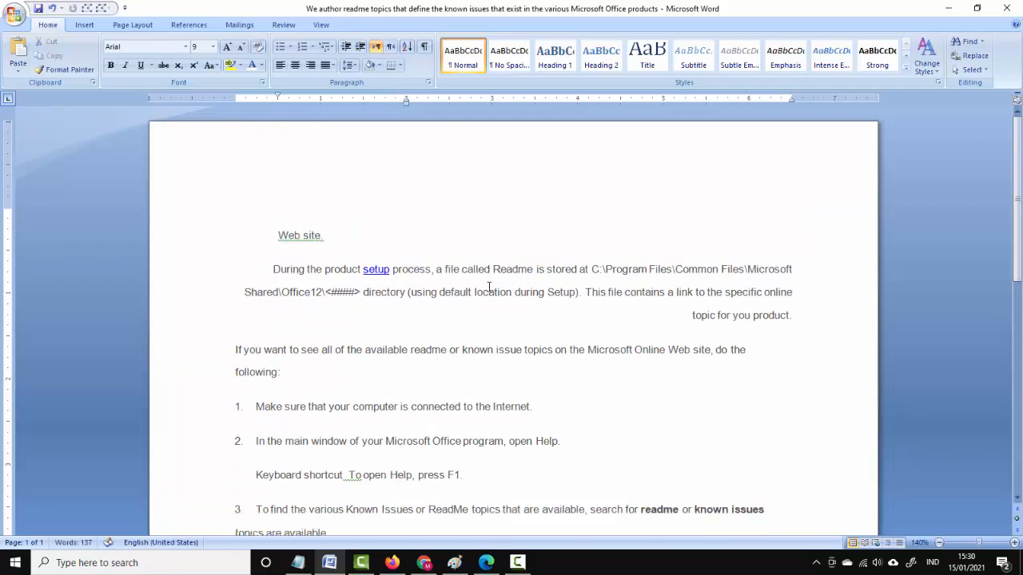
{"action": "key", "text": "ctrl+z"}
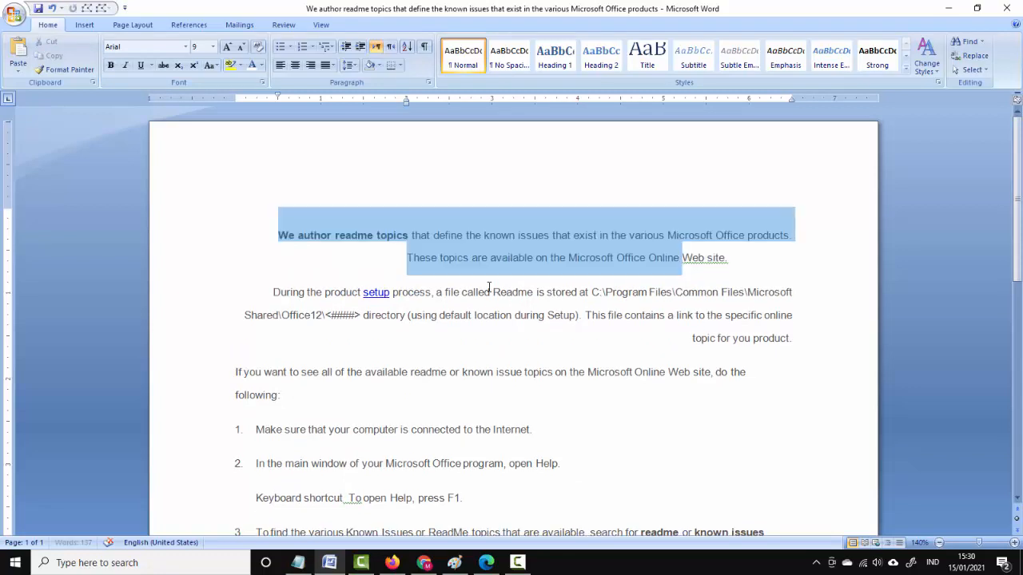
- Cut the entire first paragraph, from "We author readme topics" through "Web site.", and undo the cut
{"action": "left_click", "coordinate": [745, 267], "text": "ctrl"}
{"action": "left_click", "coordinate": [745, 270]}
{"action": "left_click_drag", "start_coordinate": [736, 261], "coordinate": [258, 238]}
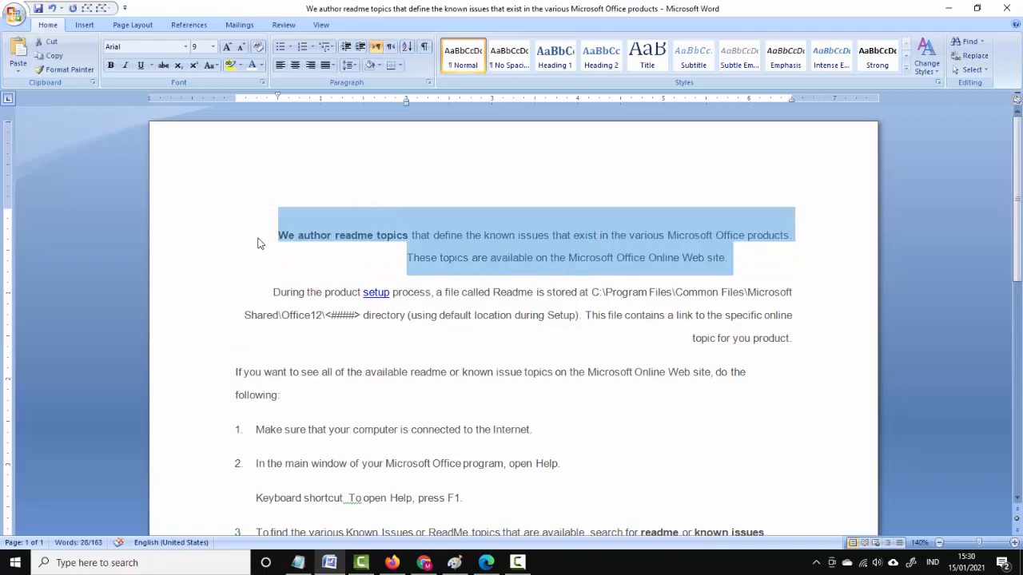
{"action": "key", "text": "ctrl+x"}
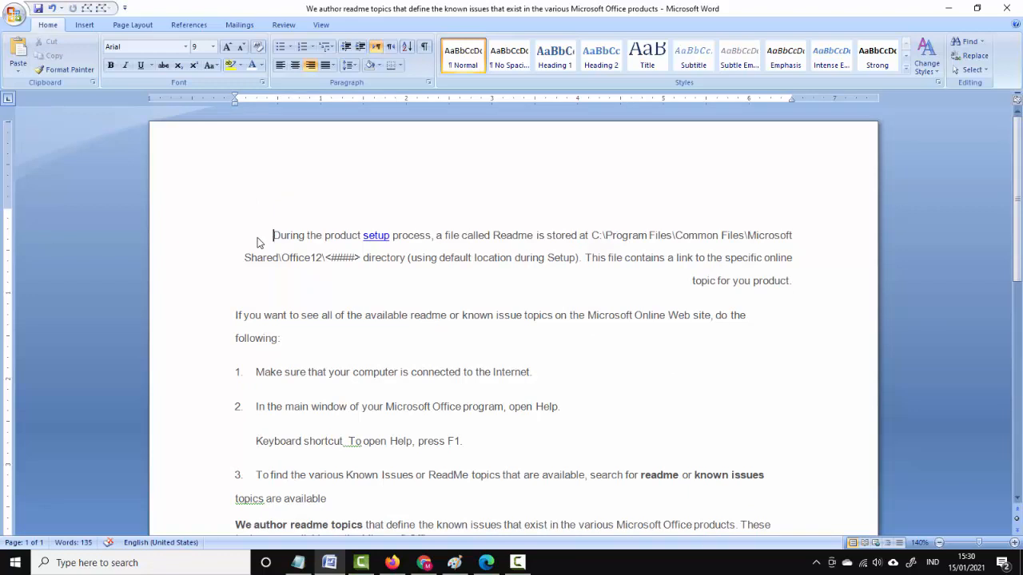
{"action": "key", "text": "ctrl+z"}
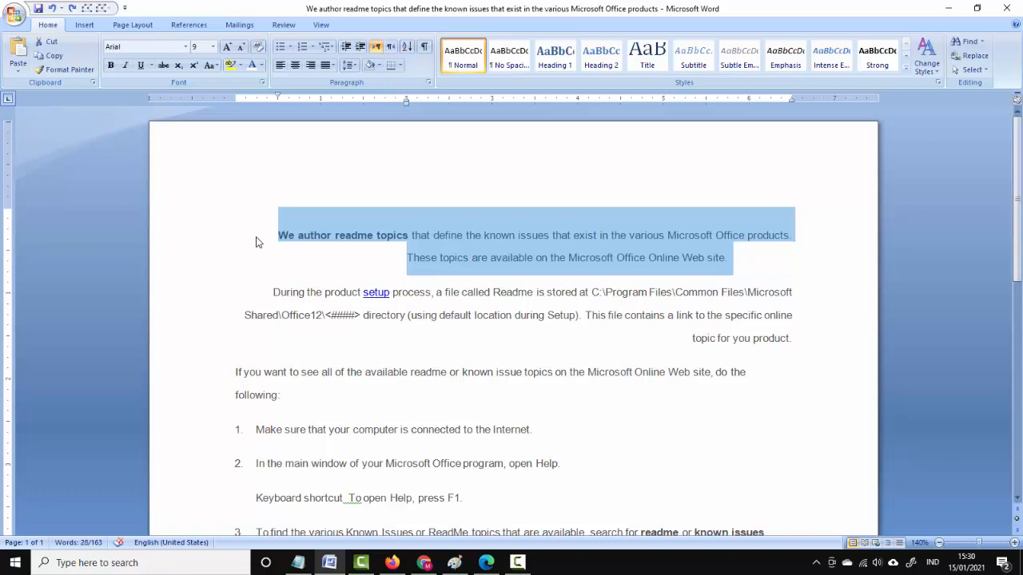
- Delete the selected first paragraph, undo the deletion, redo it, and undo it again
{"action": "key", "text": "Delete"}
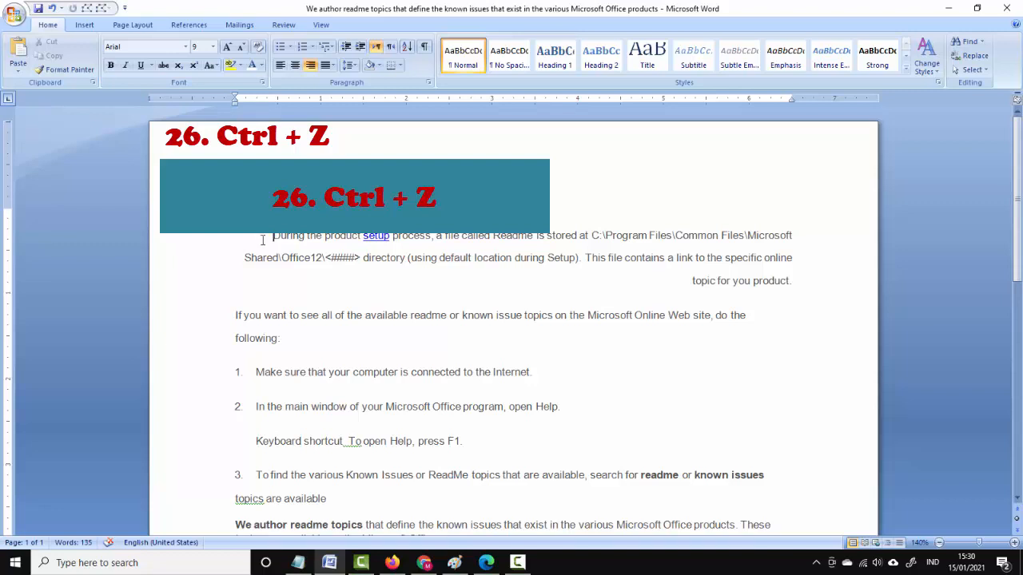
{"action": "key", "text": "ctrl+z"}
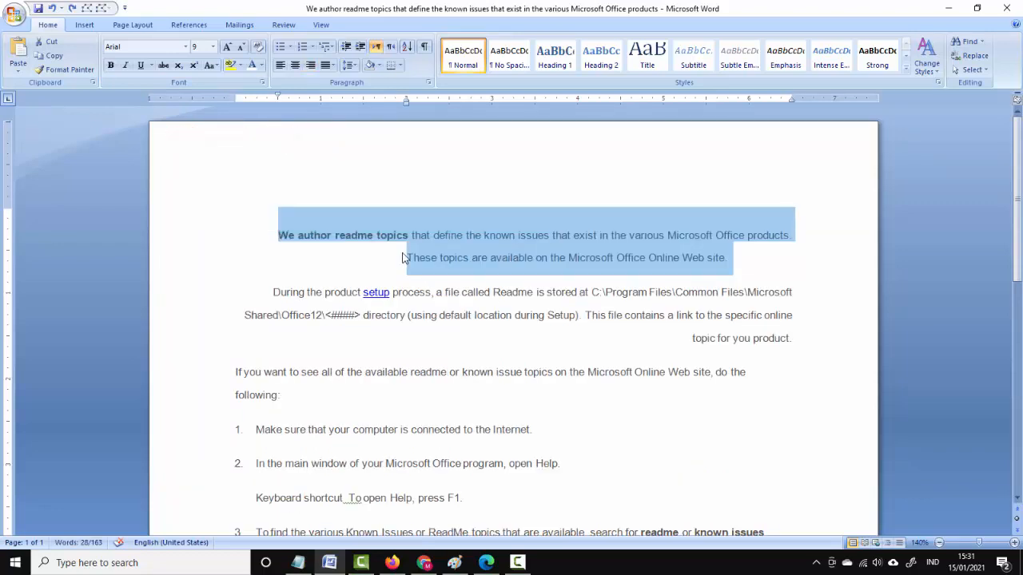
{"action": "key", "text": "ctrl+y"}
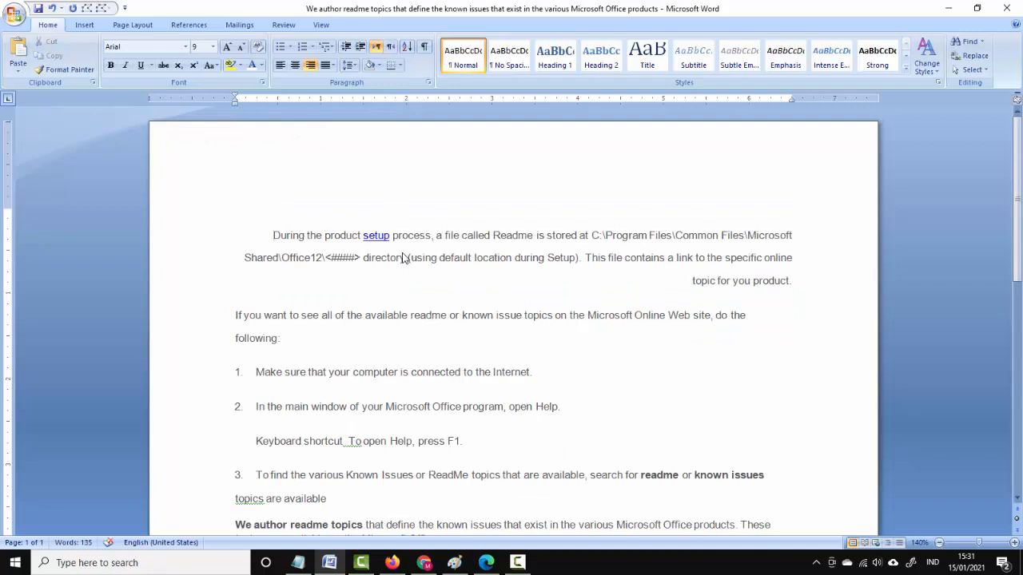
{"action": "key", "text": "ctrl+z"}
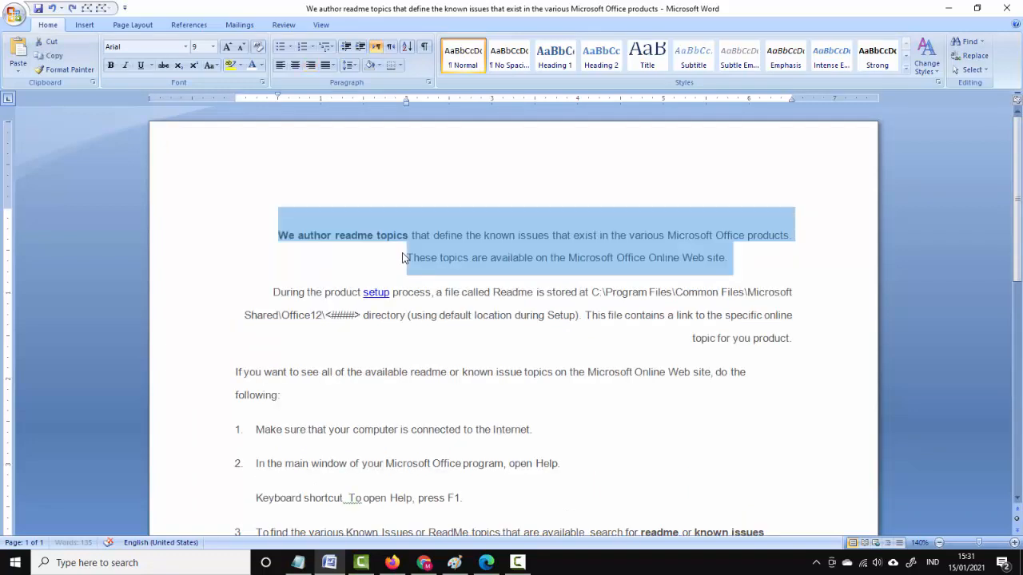
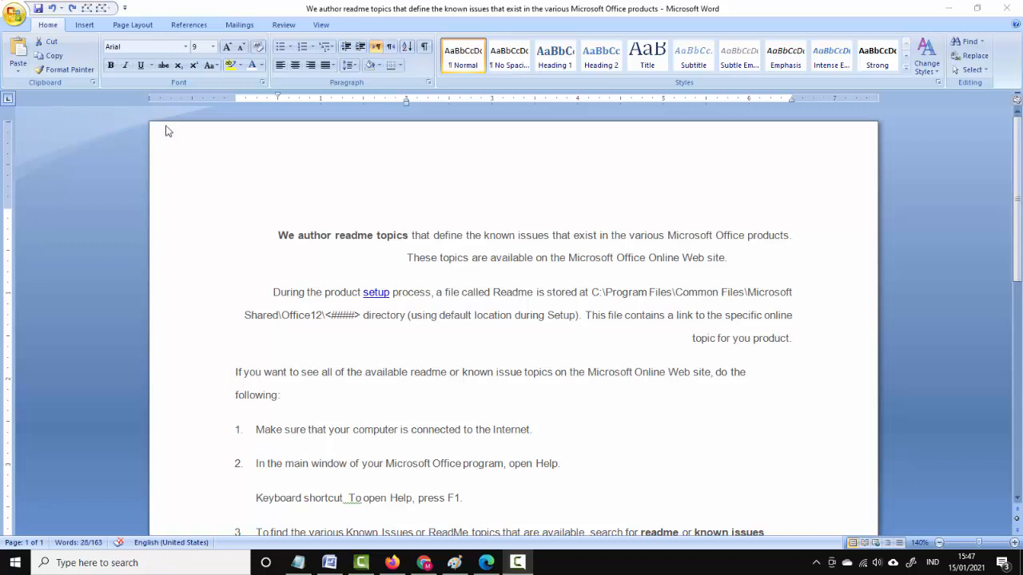
- Delete all text in the document, from "We author readme topics" to the end, leaving a blank page
{"action": "triple_click", "coordinate": [273, 201]}
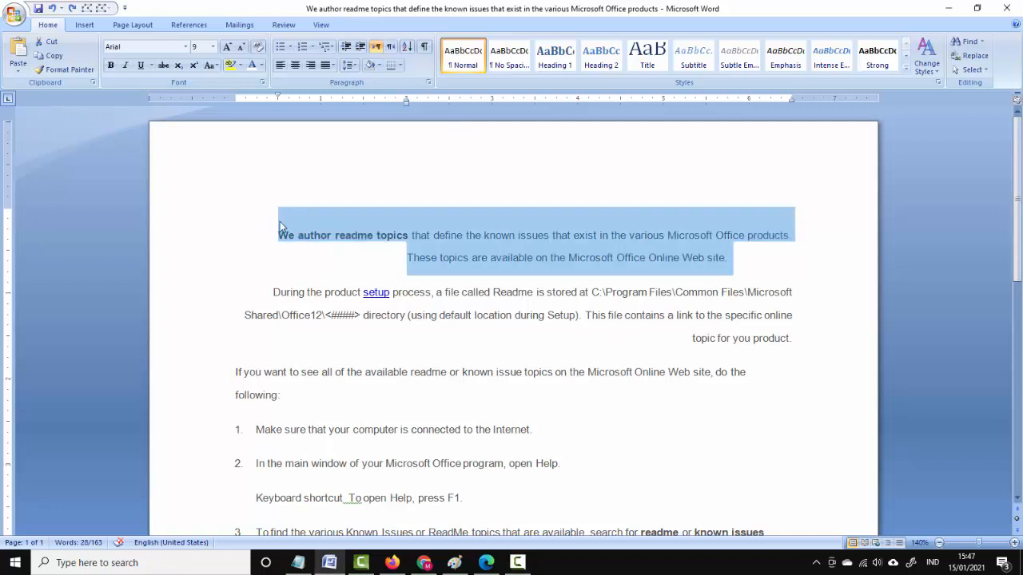
{"action": "left_click", "coordinate": [279, 221]}
{"action": "left_click_drag", "start_coordinate": [281, 221], "coordinate": [513, 476]}
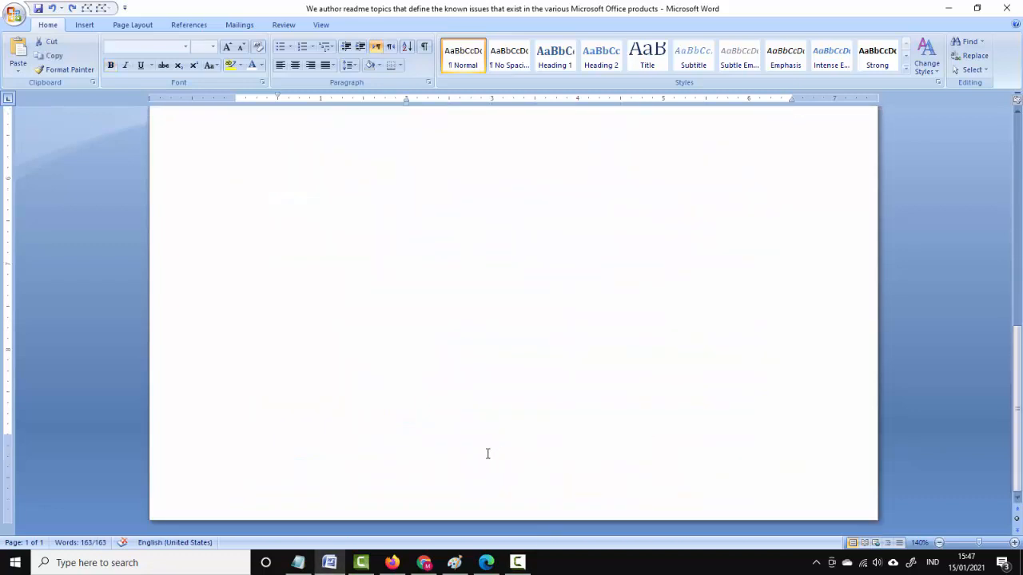
{"action": "key", "text": "Delete"}
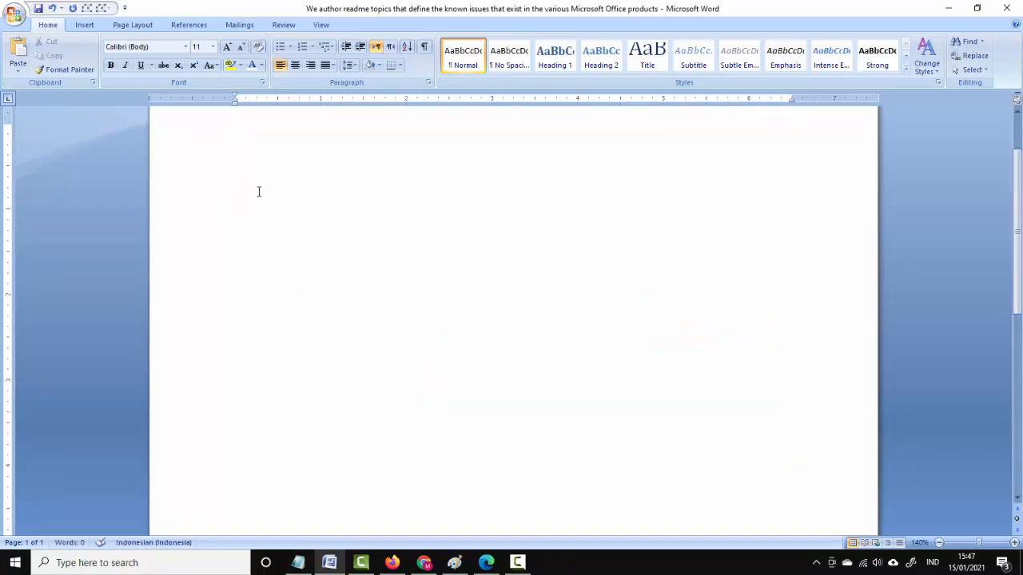
{"action": "scroll", "coordinate": [259, 191], "scroll_direction": "up", "scroll_amount": 2}
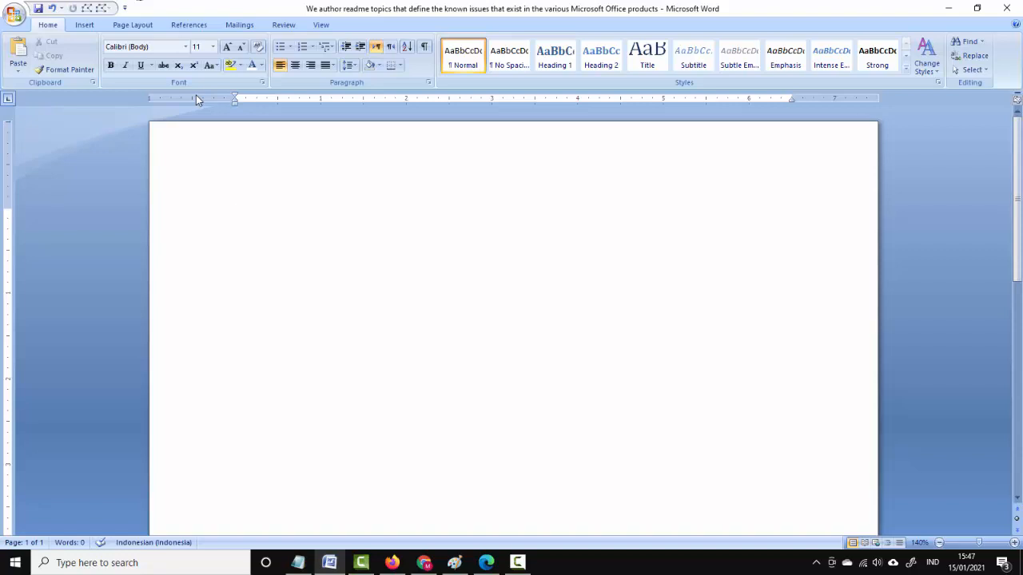
- Enter the heading "FUNGSI TOMBOL CTRL + A - Z" on the first line and centre it
{"action": "type", "text": "FUNGSI TOMBOL"}
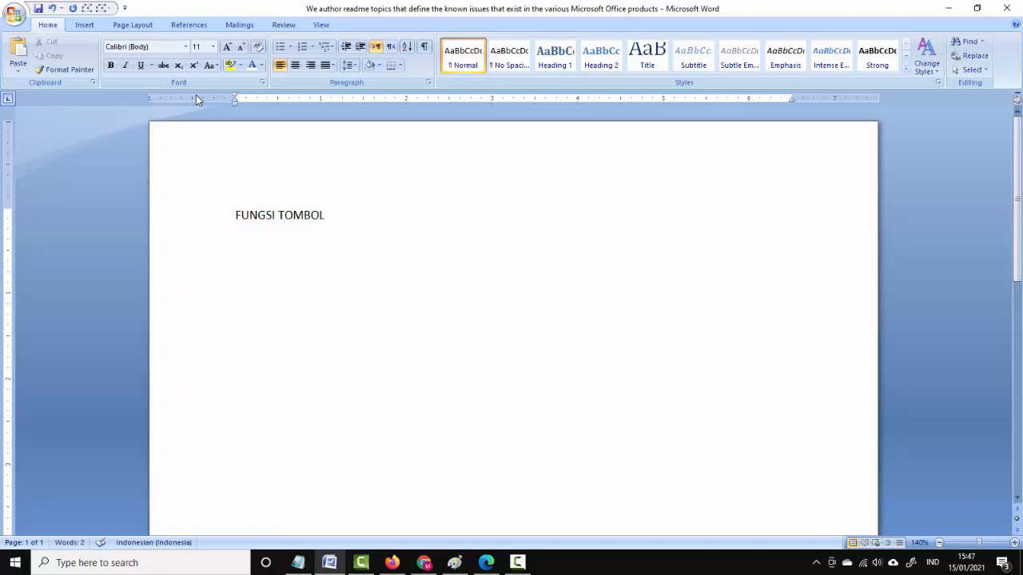
{"action": "type", "text": " CTRL + A-Z"}
{"action": "key", "text": "Left"}
{"action": "key", "text": "Left"}
{"action": "key", "text": "ctrl+e"}
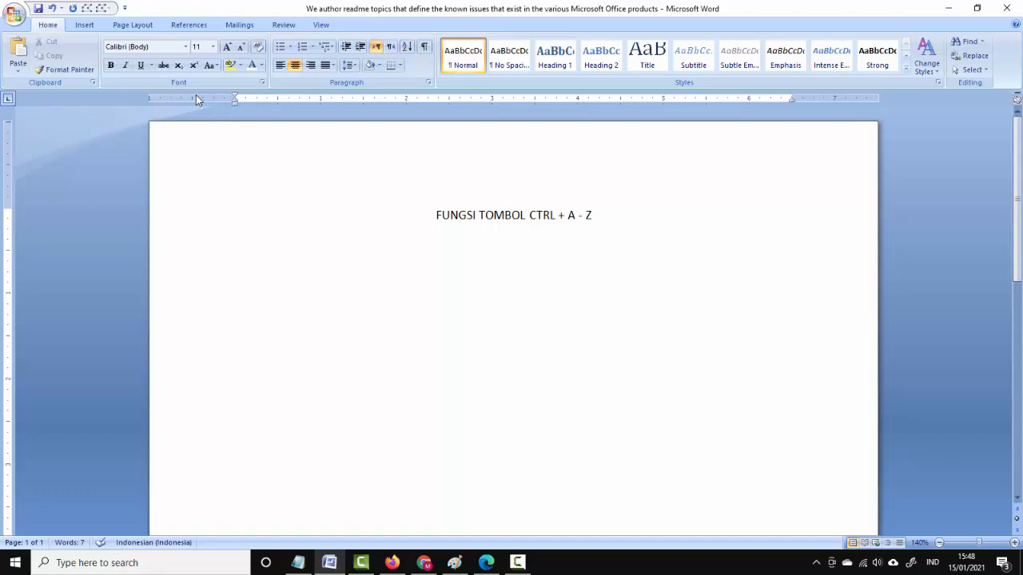
- Left-align the heading, right-align it, and centre it again
{"action": "key", "text": "ctrl+l"}
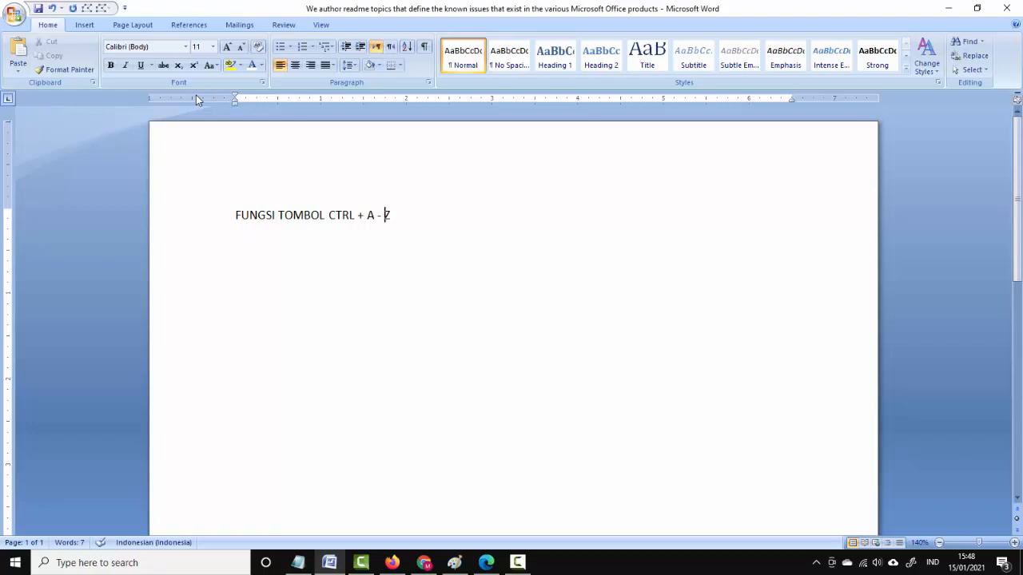
{"action": "key", "text": "ctrl+r"}
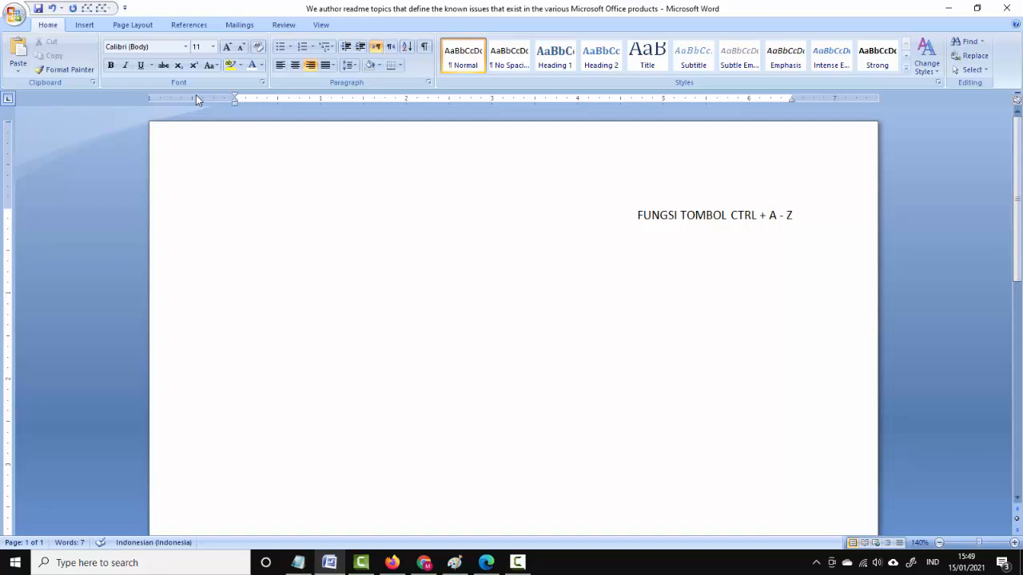
{"action": "key", "text": "Left"}
{"action": "key", "text": "ctrl+e"}
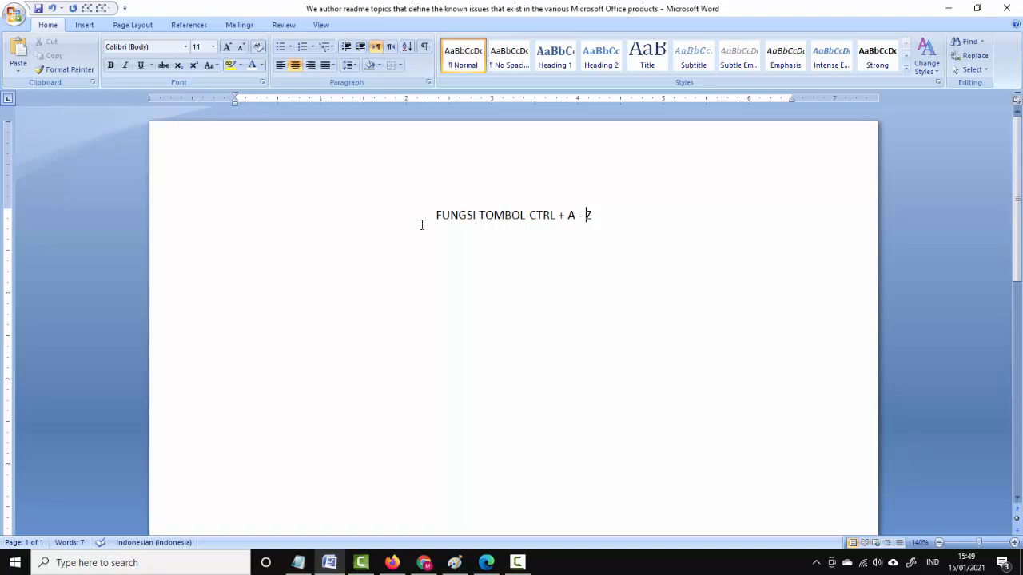
- Make the whole heading "FUNGSI TOMBOL CTRL + A - Z" bold, and open its Font settings and close them without changes
{"action": "left_click_drag", "start_coordinate": [430, 222], "coordinate": [595, 228]}
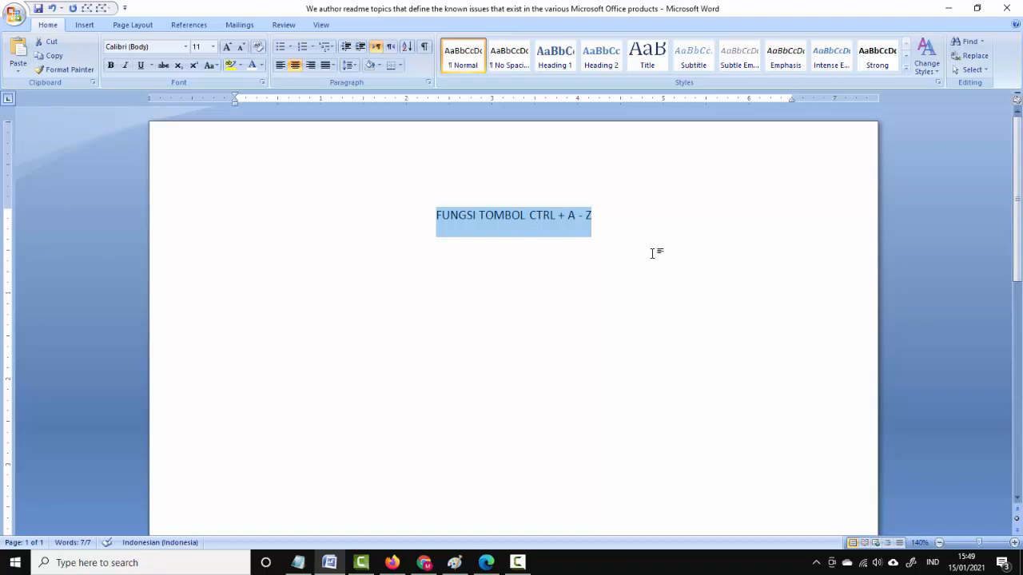
{"action": "key", "text": "ctrl+b"}
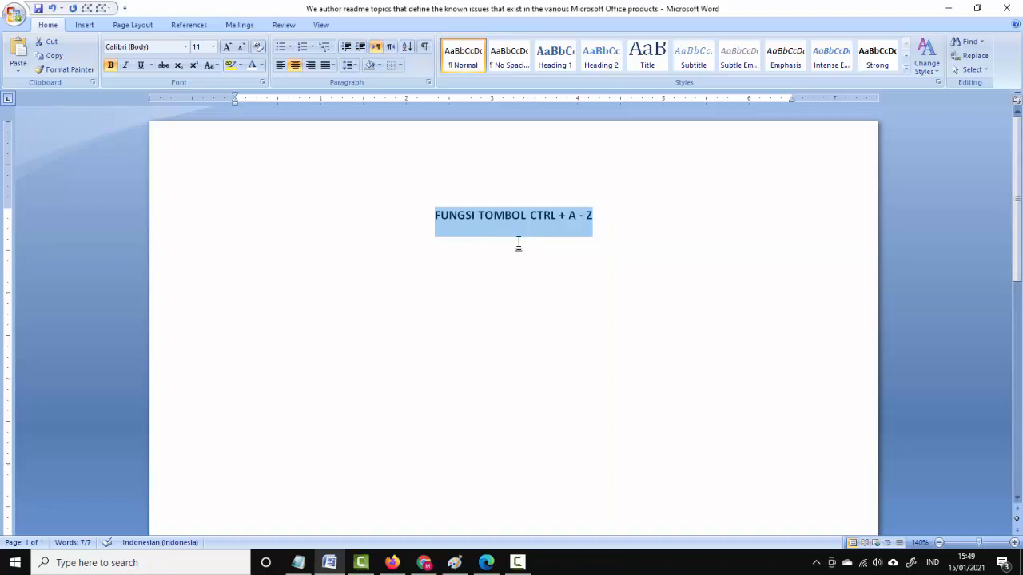
{"action": "key", "text": "ctrl+d"}
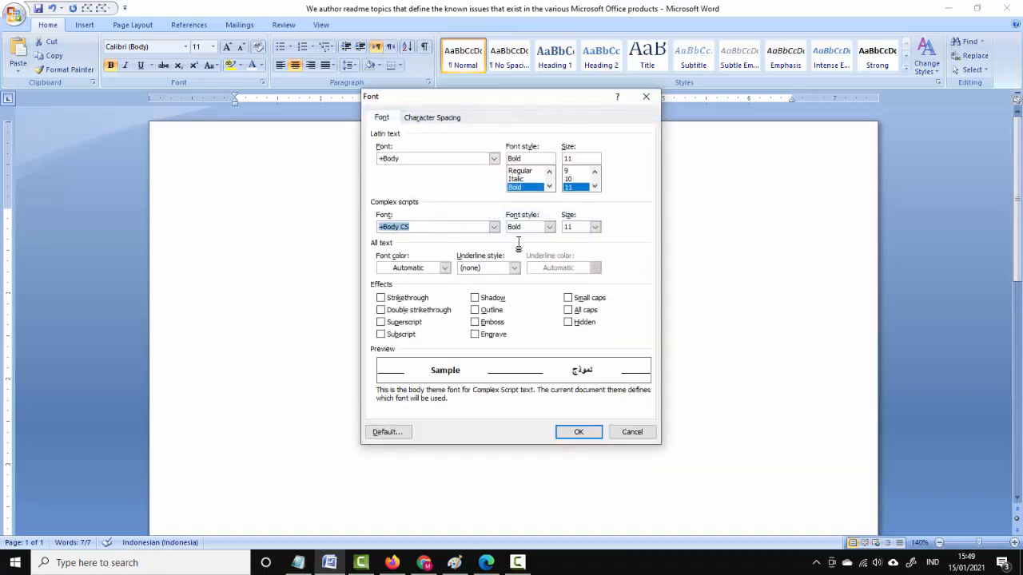
{"action": "left_click", "coordinate": [645, 98]}
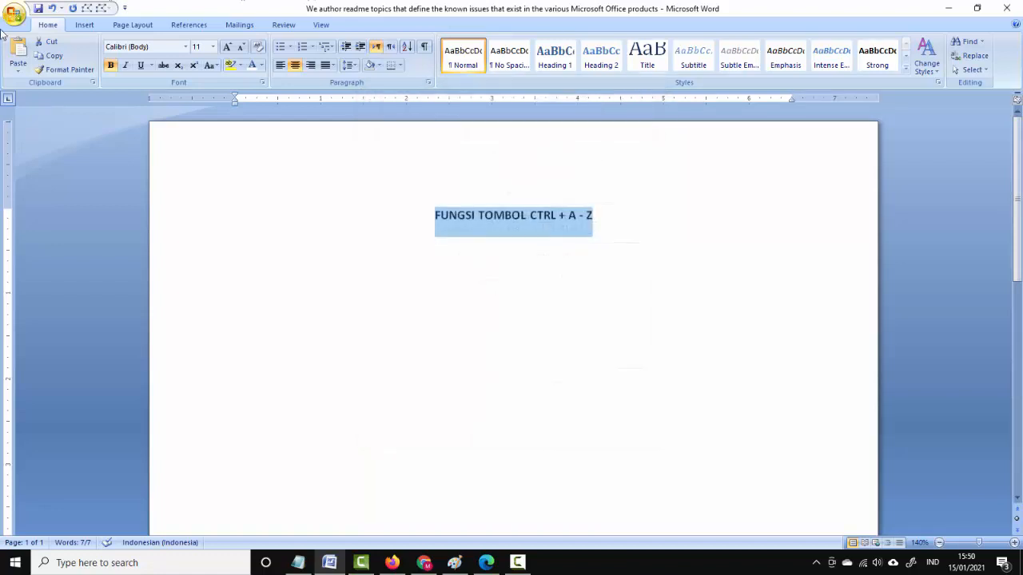
- Choose Bahnschrift Condensed as the Latin text font for the selected heading in the Font settings
{"action": "left_click", "coordinate": [185, 48]}
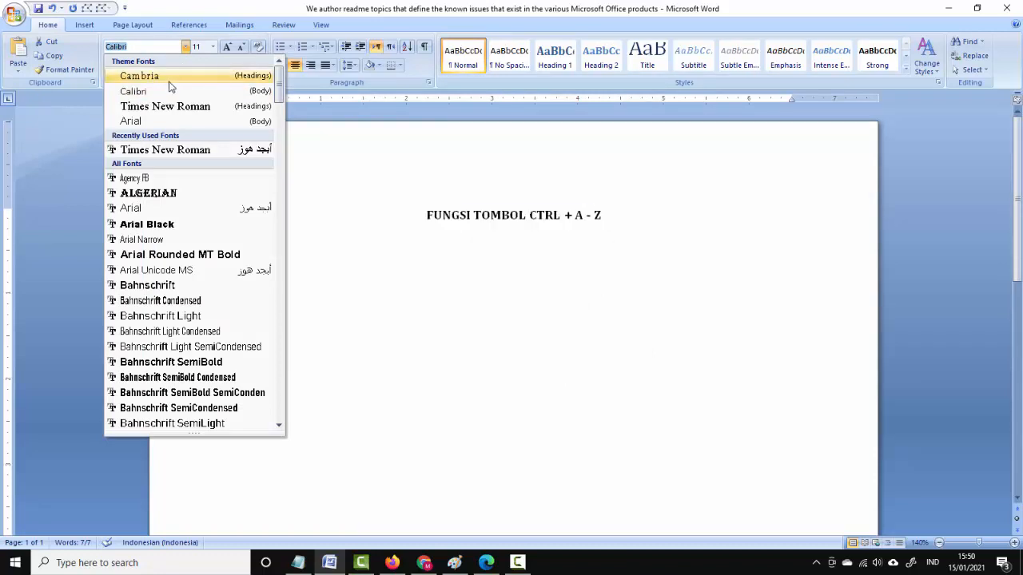
{"action": "left_click", "coordinate": [493, 23]}
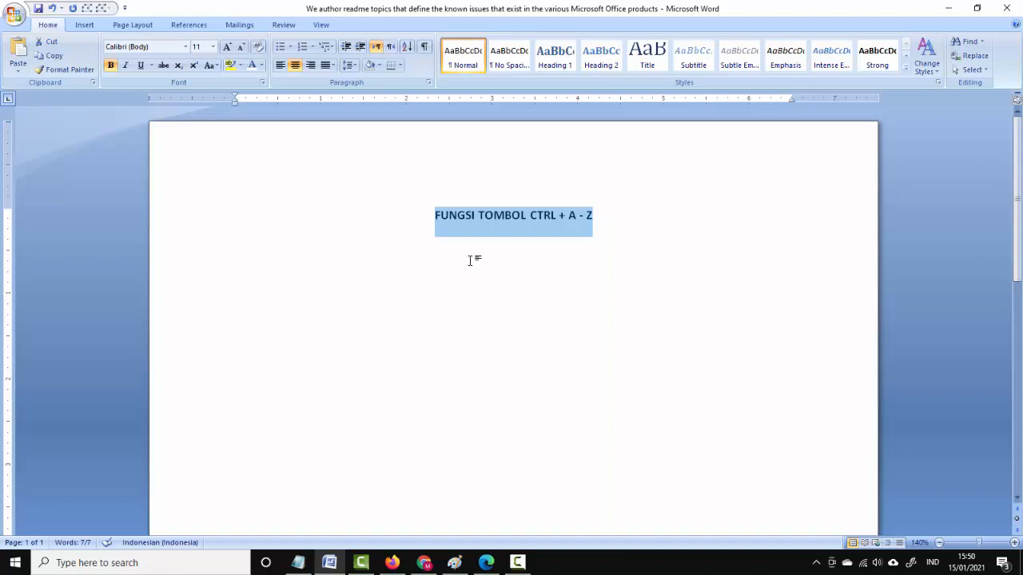
{"action": "key", "text": "ctrl+d"}
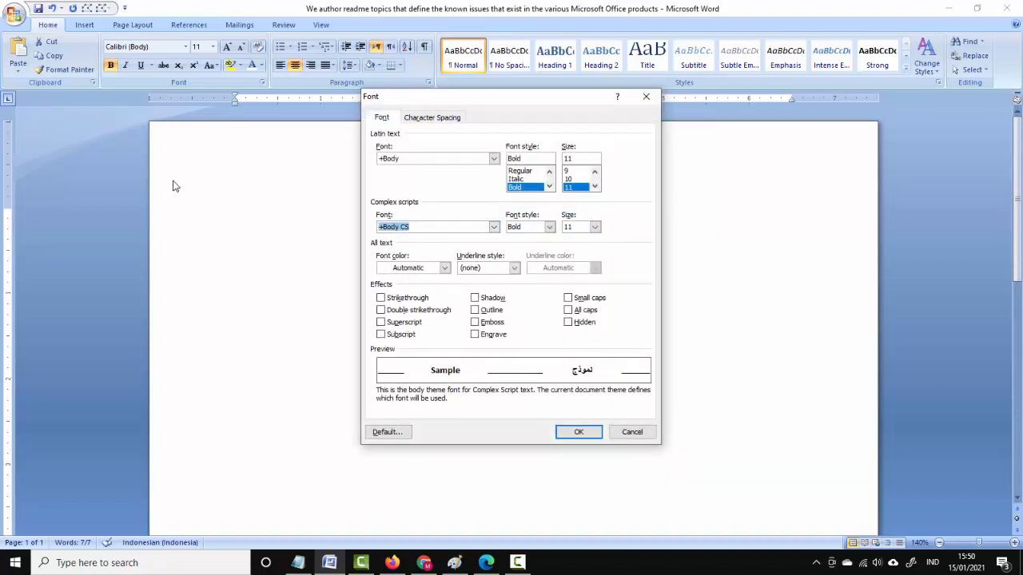
{"action": "left_click", "coordinate": [442, 157]}
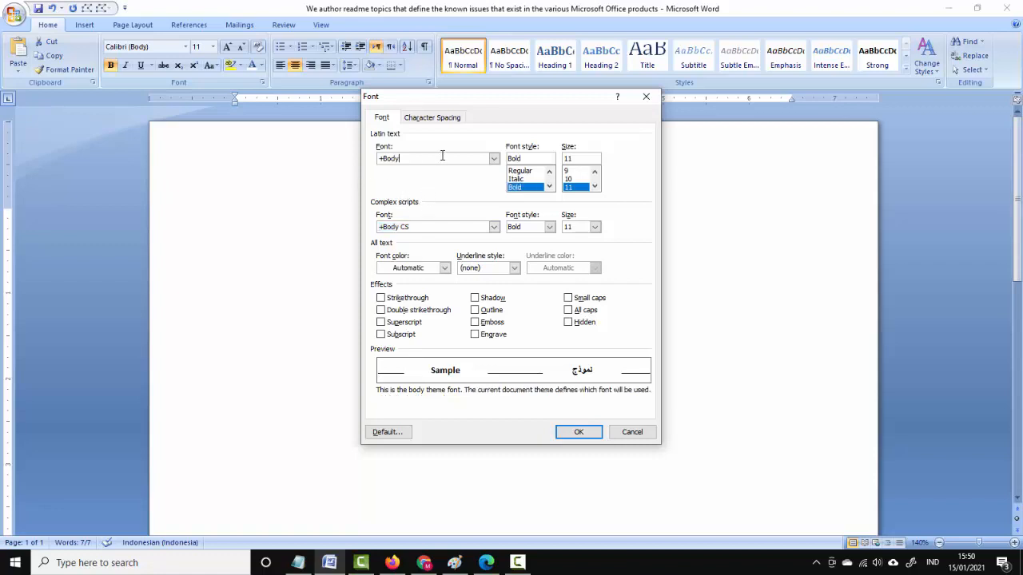
{"action": "left_click", "coordinate": [494, 159]}
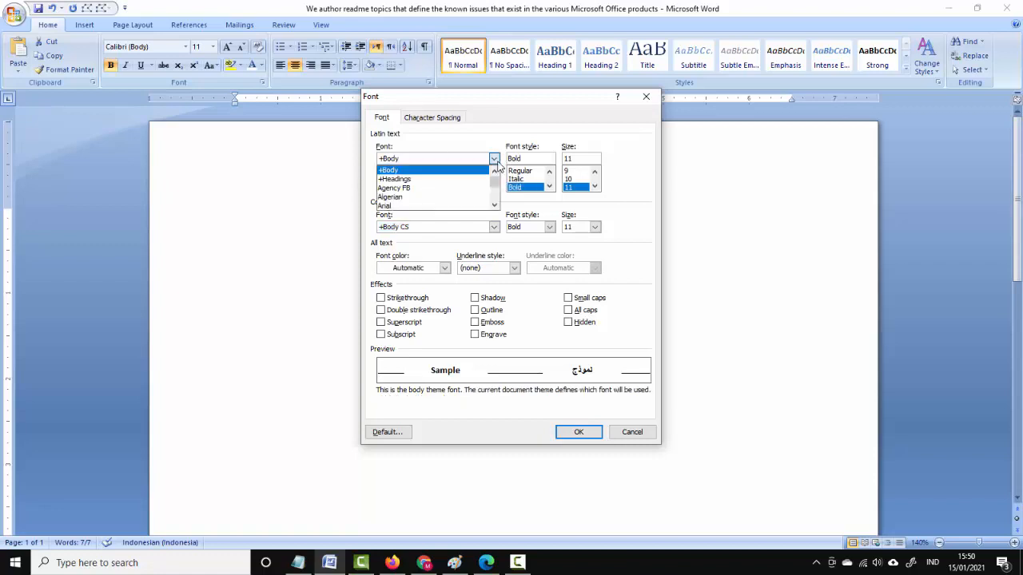
{"action": "scroll", "coordinate": [496, 200], "scroll_direction": "down", "scroll_amount": 3}
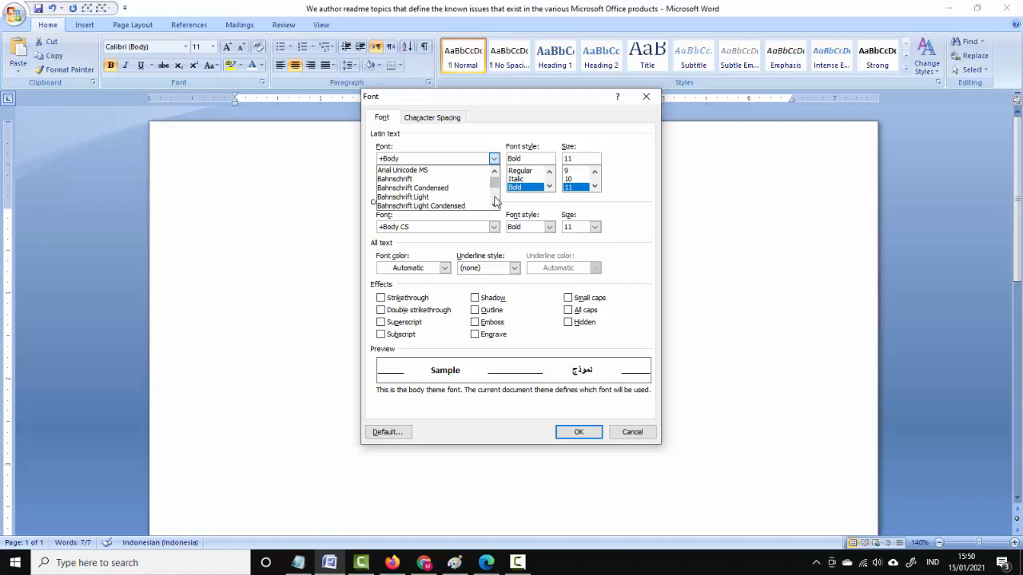
{"action": "left_click", "coordinate": [445, 188]}
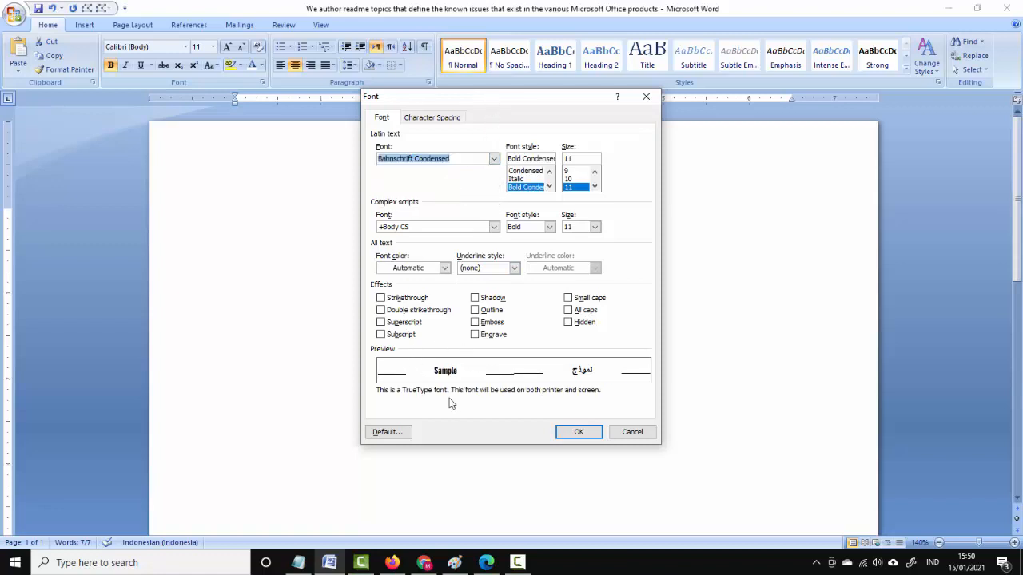
- Set the heading's Latin text size to 16 and apply the font settings
{"action": "left_click", "coordinate": [594, 186]}
{"action": "left_click", "coordinate": [594, 186]}
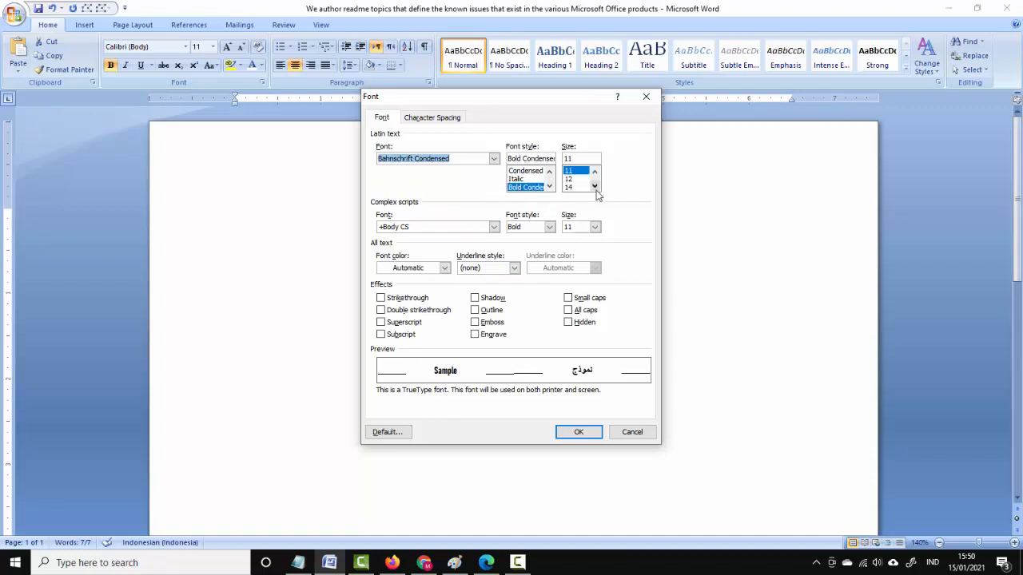
{"action": "left_click", "coordinate": [594, 186]}
{"action": "left_click", "coordinate": [572, 187]}
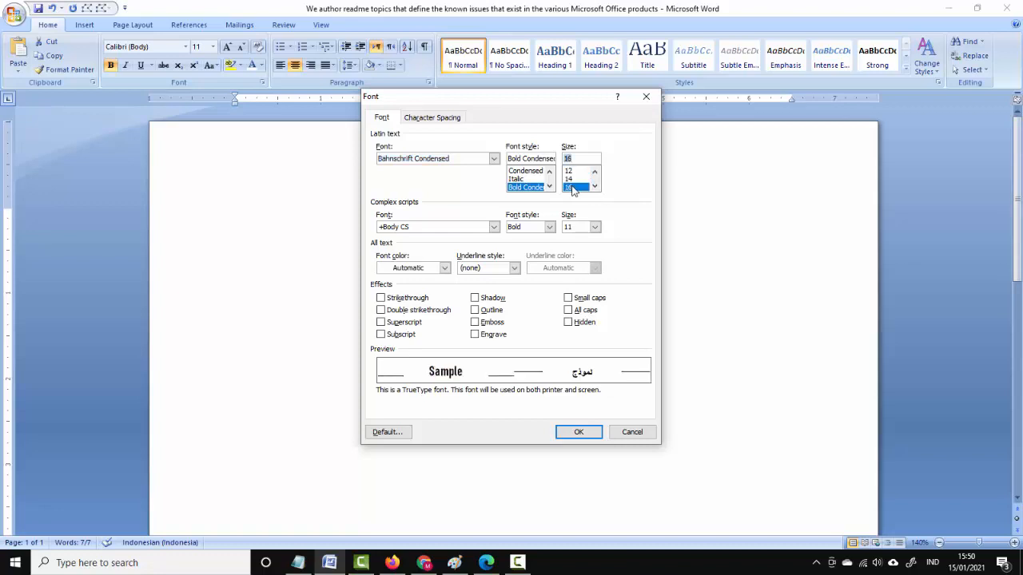
{"action": "left_click_drag", "start_coordinate": [533, 102], "coordinate": [818, 94]}
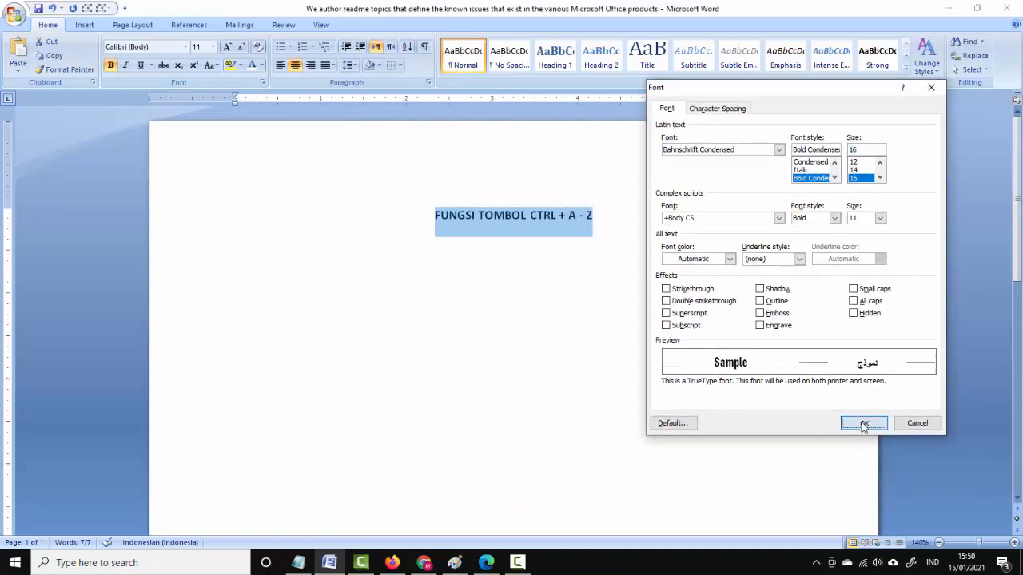
{"action": "left_click", "coordinate": [863, 423]}
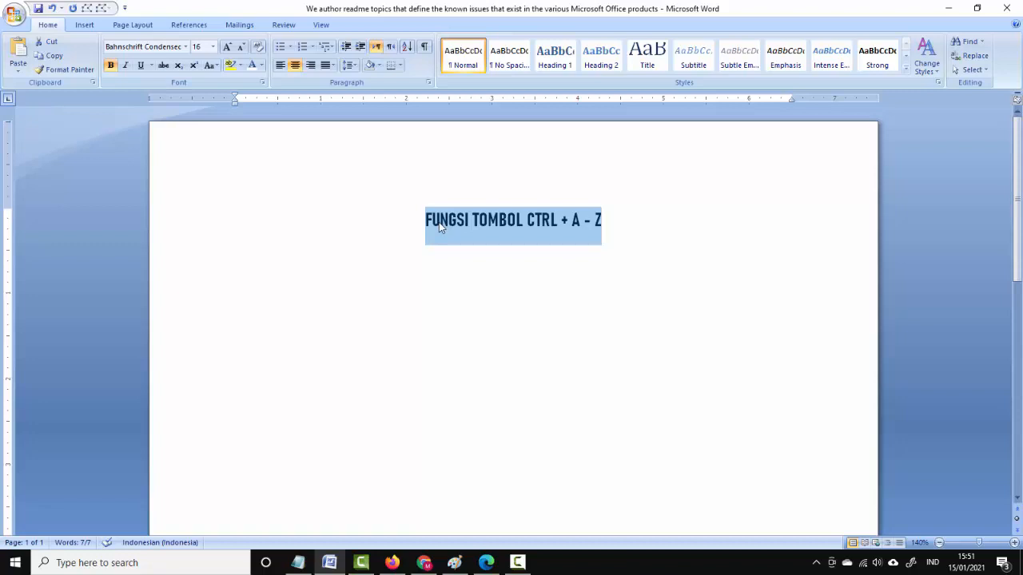
- Underline the whole heading and remove the underline again
{"action": "key", "text": "ctrl+u"}
{"action": "left_click", "coordinate": [477, 229]}
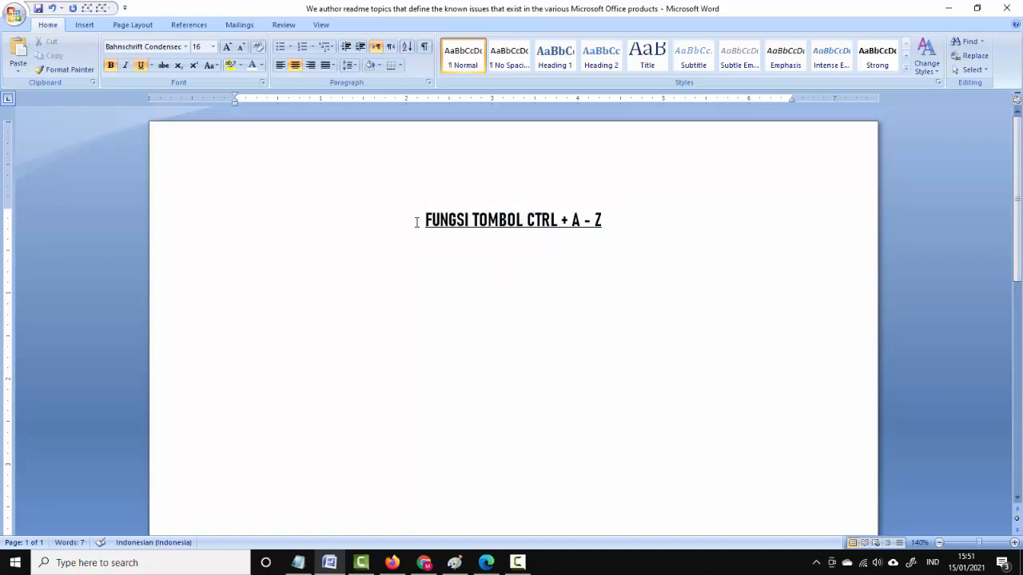
{"action": "left_click_drag", "start_coordinate": [415, 223], "coordinate": [621, 219]}
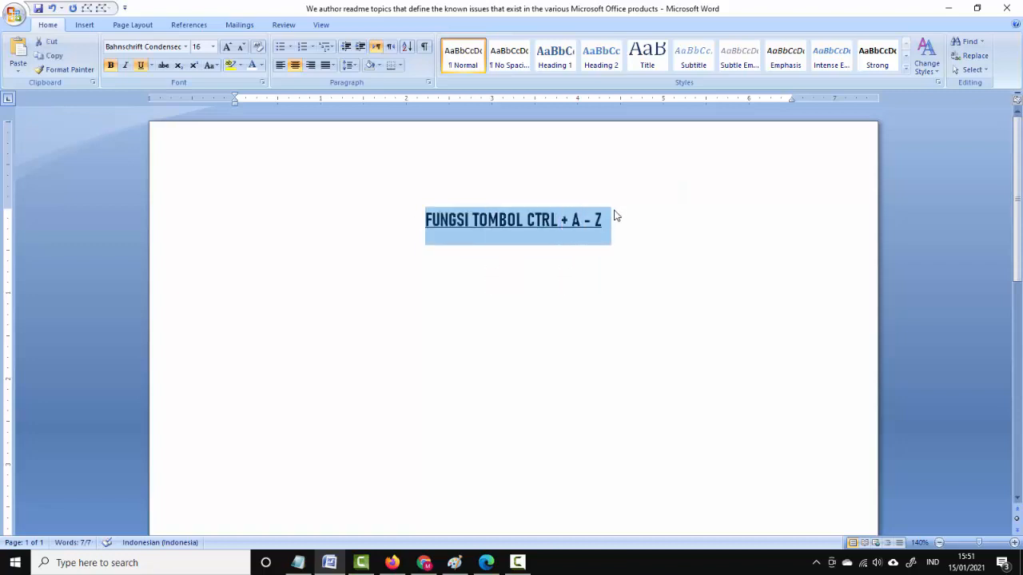
{"action": "key", "text": "ctrl+u"}
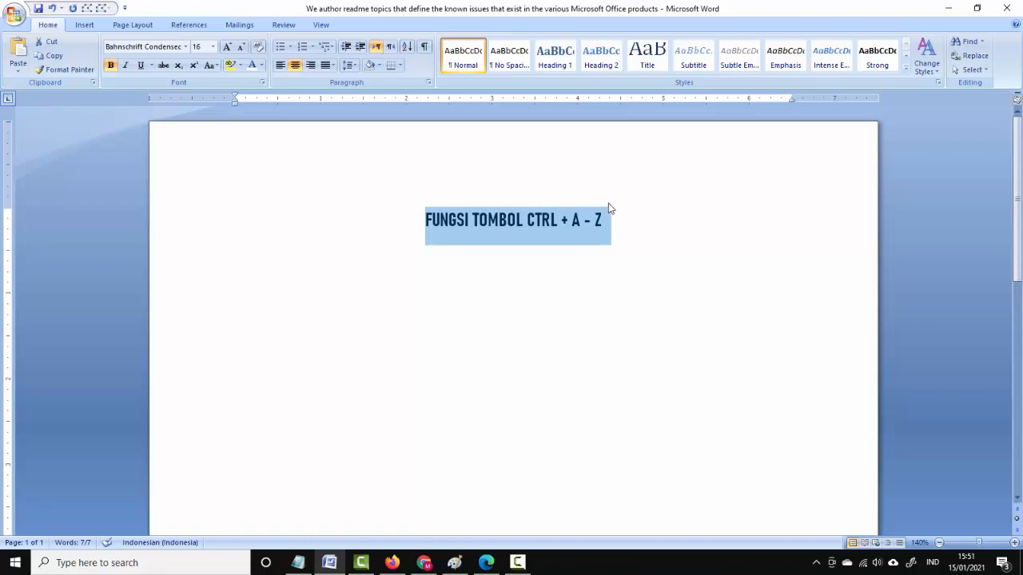
{"action": "left_click", "coordinate": [559, 221]}
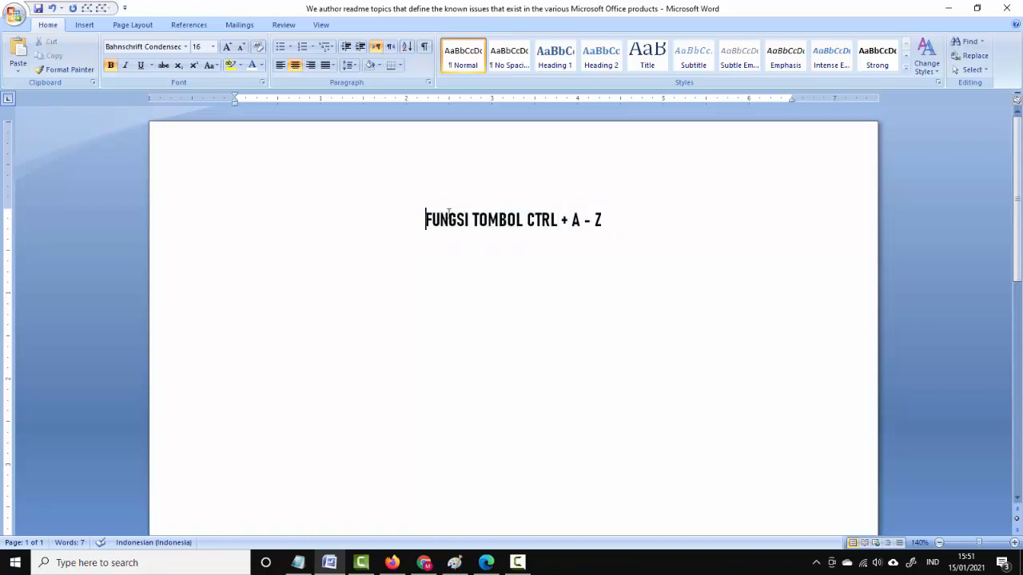
- Underline the whole heading "FUNGSI TOMBOL CTRL + A - Z" and make it italic
{"action": "left_click_drag", "start_coordinate": [424, 219], "coordinate": [605, 220]}
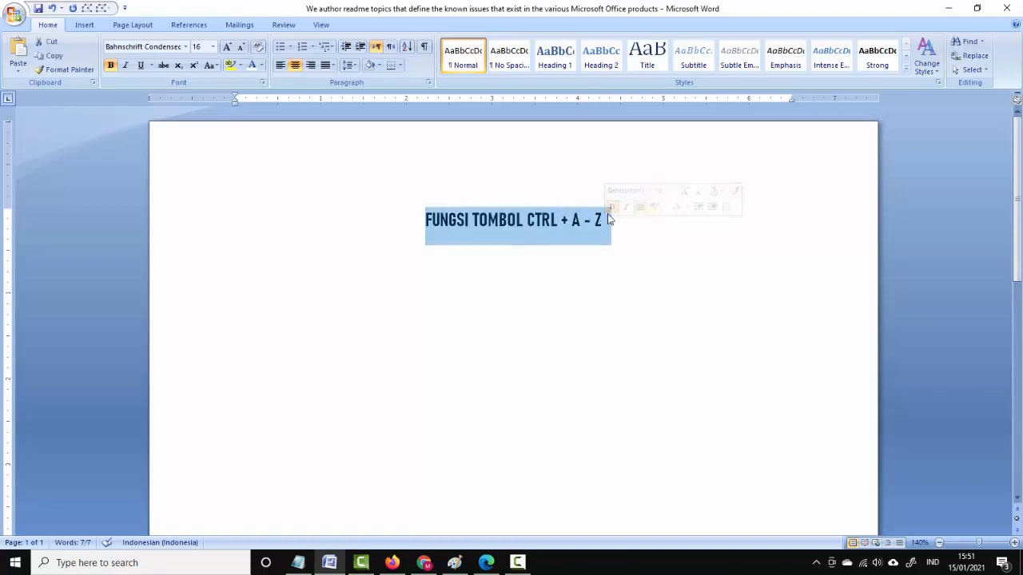
{"action": "key", "text": "ctrl+u"}
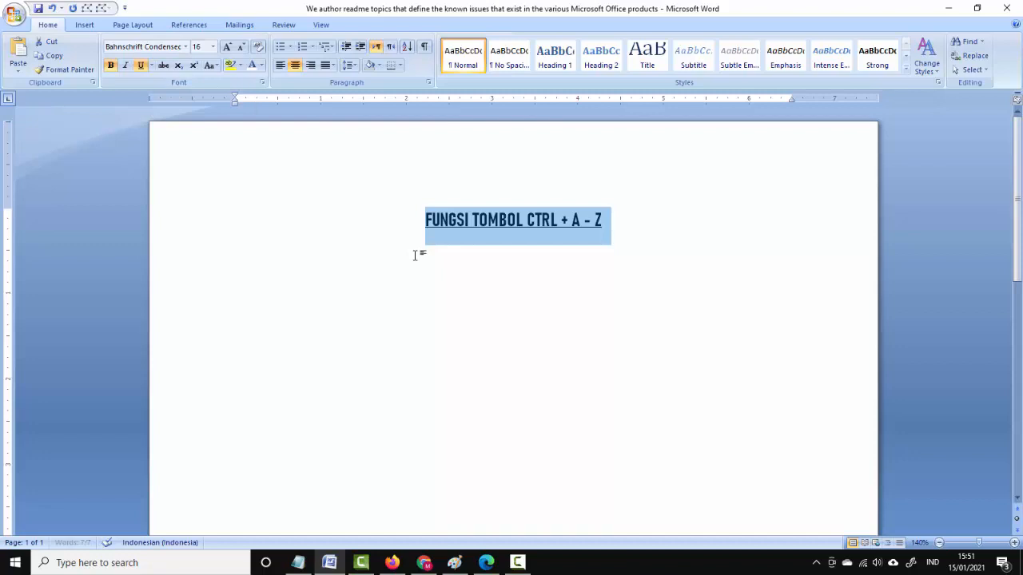
{"action": "key", "text": "ctrl+i"}
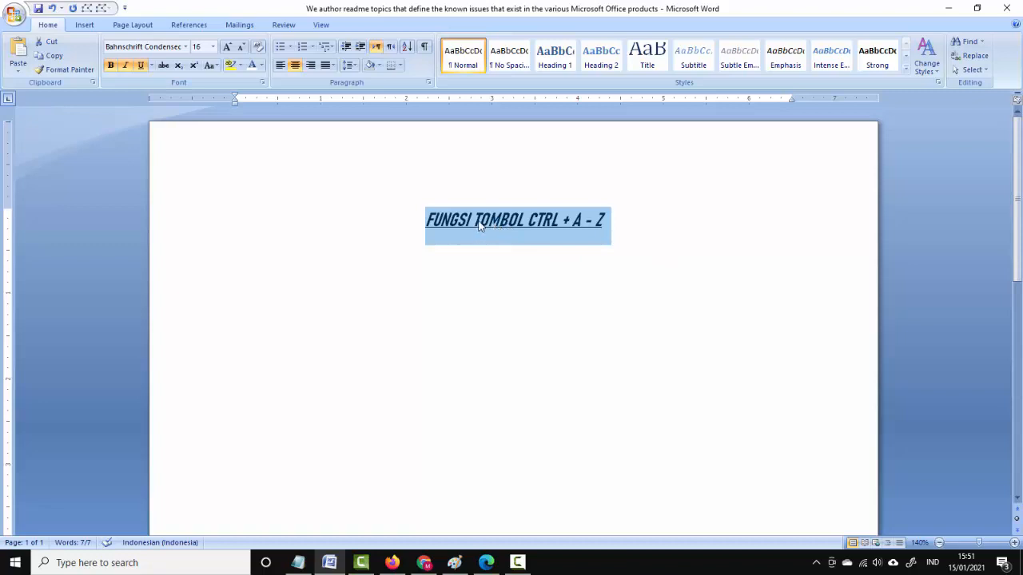
{"action": "left_click", "coordinate": [213, 47]}
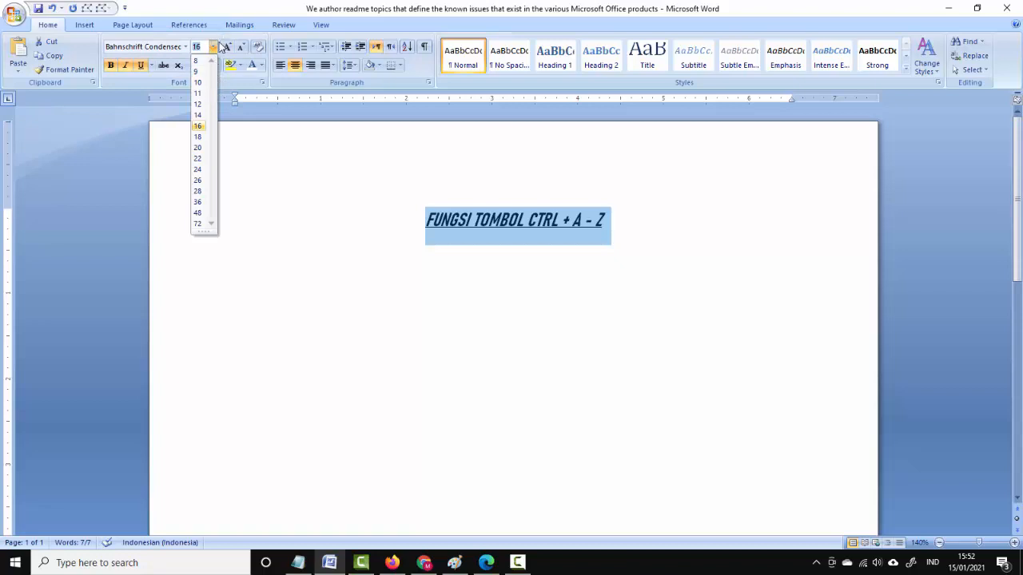
{"action": "left_click", "coordinate": [215, 46]}
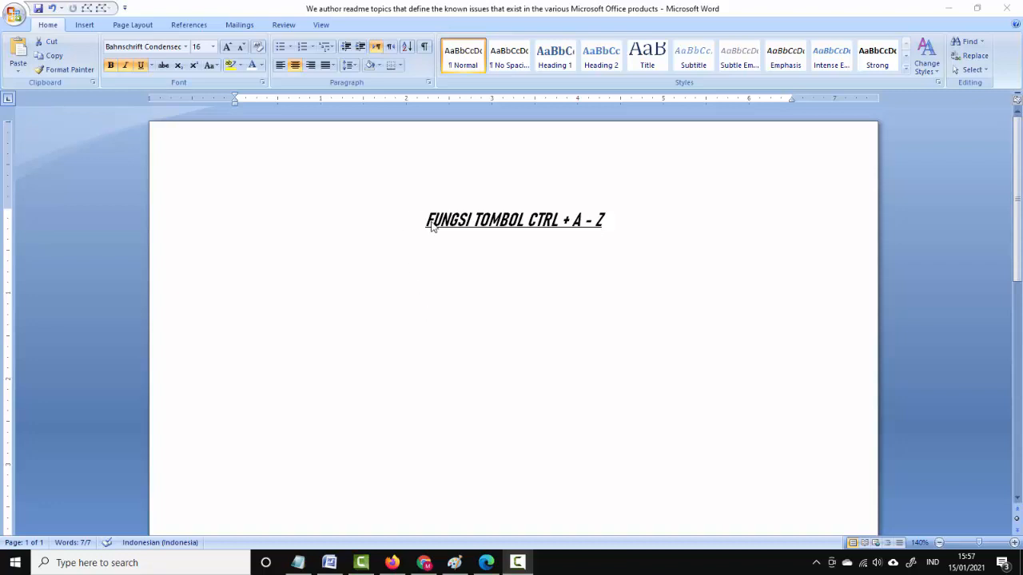
- Select all text and enlarge the heading point by point to size 47
{"action": "key", "text": "ctrl+a"}
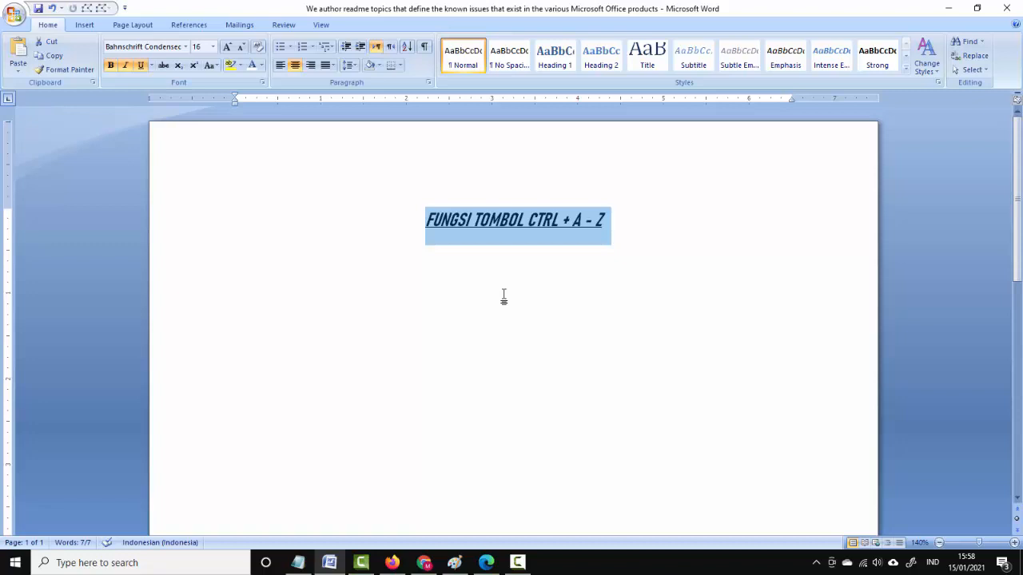
{"action": "key", "text": "ctrl+bracketright"}
{"action": "key", "text": "ctrl+bracketright"}
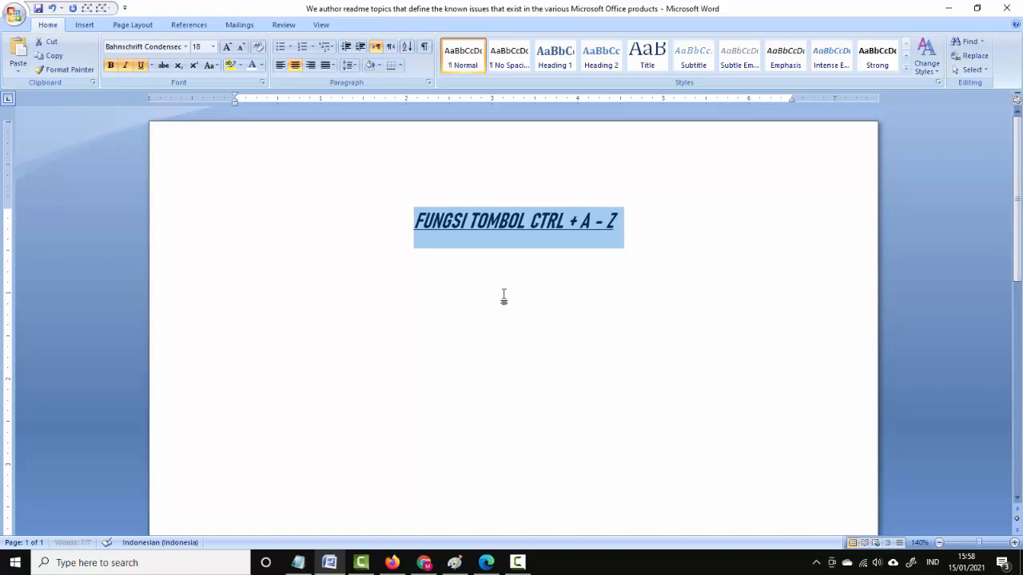
{"action": "key", "text": "ctrl+bracketright"}
{"action": "key", "text": "ctrl+bracketright"}
{"action": "key", "text": "ctrl+bracketright"}
{"action": "key", "text": "ctrl+bracketright"}
{"action": "key", "text": "ctrl+bracketright"}
{"action": "key", "text": "ctrl+bracketright"}
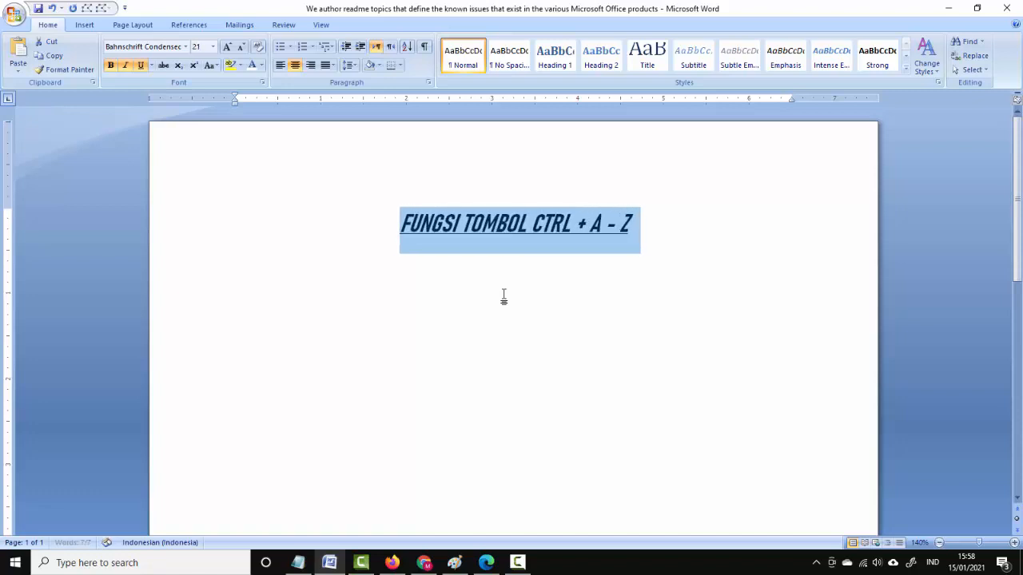
{"action": "key", "text": "ctrl+bracketright"}
{"action": "key", "text": "ctrl+bracketright"}
{"action": "key", "text": "ctrl+bracketright"}
{"action": "key", "text": "ctrl+bracketright"}
{"action": "key", "text": "ctrl+bracketright"}
{"action": "key", "text": "ctrl+bracketright"}
{"action": "key", "text": "ctrl+bracketright"}
{"action": "key", "text": "ctrl+bracketright"}
{"action": "key", "text": "ctrl+bracketright"}
{"action": "key", "text": "ctrl+bracketright"}
{"action": "key", "text": "ctrl+bracketright"}
{"action": "key", "text": "ctrl+bracketright"}
{"action": "key", "text": "ctrl+bracketright"}
{"action": "key", "text": "ctrl+bracketright"}
{"action": "key", "text": "ctrl+bracketright"}
{"action": "key", "text": "ctrl+bracketright"}
{"action": "key", "text": "ctrl+bracketright"}
{"action": "key", "text": "ctrl+bracketright"}
{"action": "key", "text": "ctrl+bracketright"}
{"action": "key", "text": "ctrl+bracketright"}
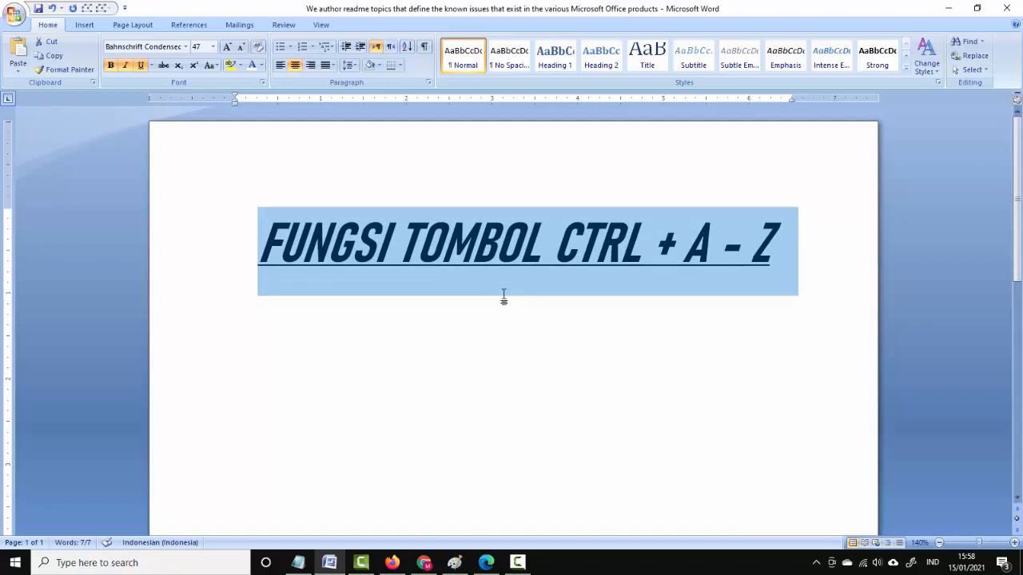
- Shrink the selected heading point by point to size 10
{"action": "key", "text": "ctrl+bracketleft"}
{"action": "key", "text": "ctrl+bracketleft"}
{"action": "key", "text": "ctrl+bracketleft"}
{"action": "key", "text": "ctrl+bracketleft"}
{"action": "key", "text": "ctrl+bracketleft"}
{"action": "key", "text": "ctrl+bracketleft"}
{"action": "key", "text": "ctrl+bracketleft"}
{"action": "key", "text": "ctrl+bracketleft"}
{"action": "key", "text": "ctrl+bracketleft"}
{"action": "key", "text": "ctrl+bracketleft"}
{"action": "key", "text": "ctrl+bracketleft"}
{"action": "key", "text": "ctrl+bracketleft"}
{"action": "key", "text": "ctrl+bracketleft"}
{"action": "key", "text": "ctrl+bracketleft"}
{"action": "key", "text": "ctrl+bracketleft"}
{"action": "key", "text": "ctrl+bracketleft"}
{"action": "key", "text": "ctrl+bracketleft"}
{"action": "key", "text": "ctrl+bracketleft"}
{"action": "key", "text": "ctrl+bracketleft"}
{"action": "key", "text": "ctrl+bracketleft"}
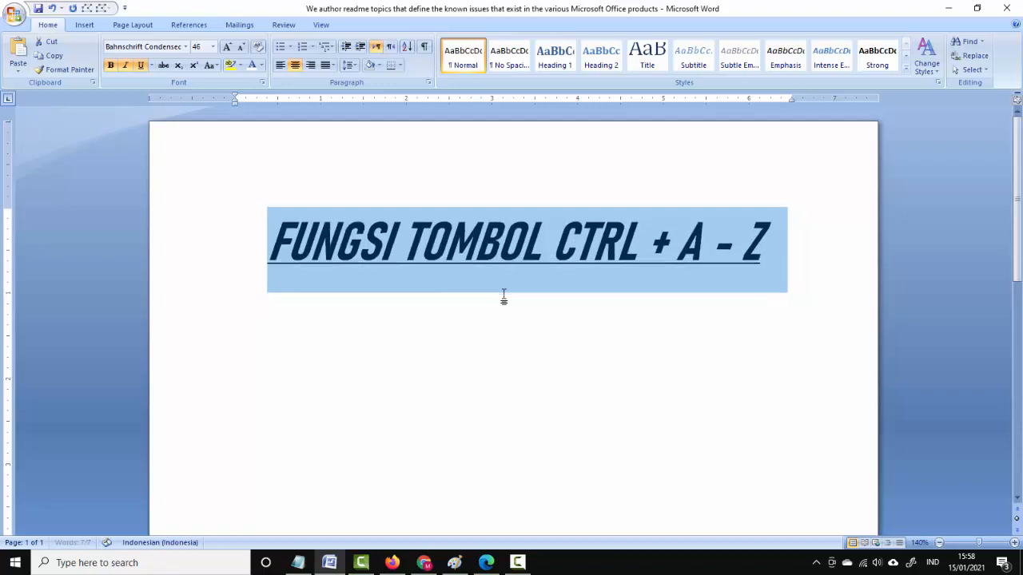
{"action": "key", "text": "ctrl+bracketleft"}
{"action": "key", "text": "ctrl+bracketleft"}
{"action": "key", "text": "ctrl+bracketleft"}
{"action": "key", "text": "ctrl+bracketleft"}
{"action": "key", "text": "ctrl+bracketleft"}
{"action": "key", "text": "ctrl+bracketleft"}
{"action": "key", "text": "ctrl+bracketleft"}
{"action": "key", "text": "ctrl+bracketleft"}
{"action": "key", "text": "ctrl+bracketleft"}
{"action": "key", "text": "ctrl+bracketleft"}
{"action": "key", "text": "ctrl+bracketleft"}
{"action": "key", "text": "ctrl+bracketleft"}
{"action": "key", "text": "ctrl+bracketleft"}
{"action": "key", "text": "ctrl+bracketleft"}
{"action": "key", "text": "ctrl+bracketleft"}
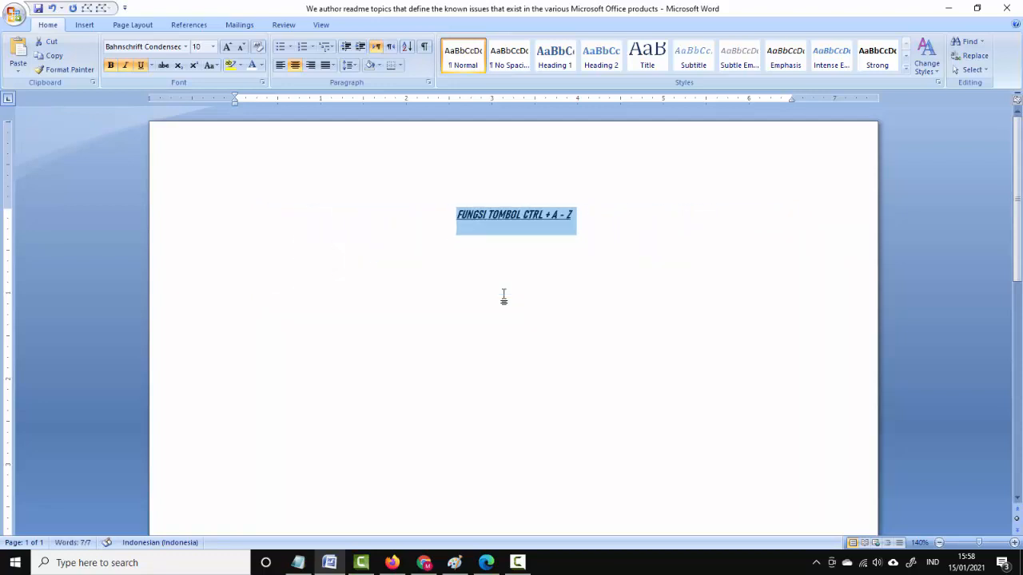
- Enlarge the selected heading point by point to size 29
{"action": "key", "text": "ctrl+bracketright"}
{"action": "key", "text": "ctrl+bracketright"}
{"action": "key", "text": "ctrl+bracketright"}
{"action": "key", "text": "ctrl+bracketright"}
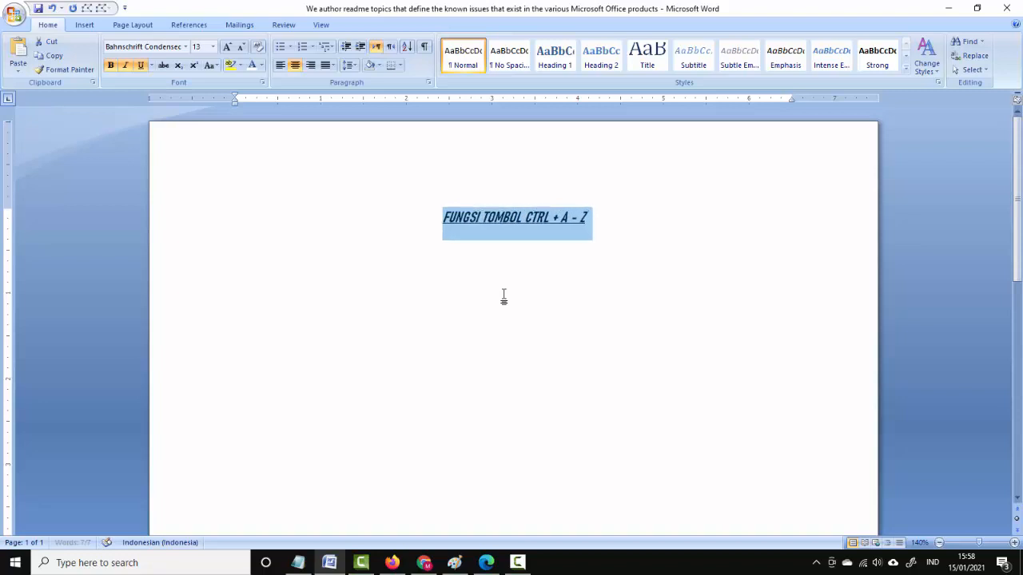
{"action": "key", "text": "ctrl+bracketright"}
{"action": "key", "text": "ctrl+bracketright"}
{"action": "key", "text": "ctrl+bracketright"}
{"action": "key", "text": "ctrl+bracketright"}
{"action": "key", "text": "ctrl+bracketright"}
{"action": "key", "text": "ctrl+bracketright"}
{"action": "key", "text": "ctrl+bracketright"}
{"action": "key", "text": "ctrl+bracketright"}
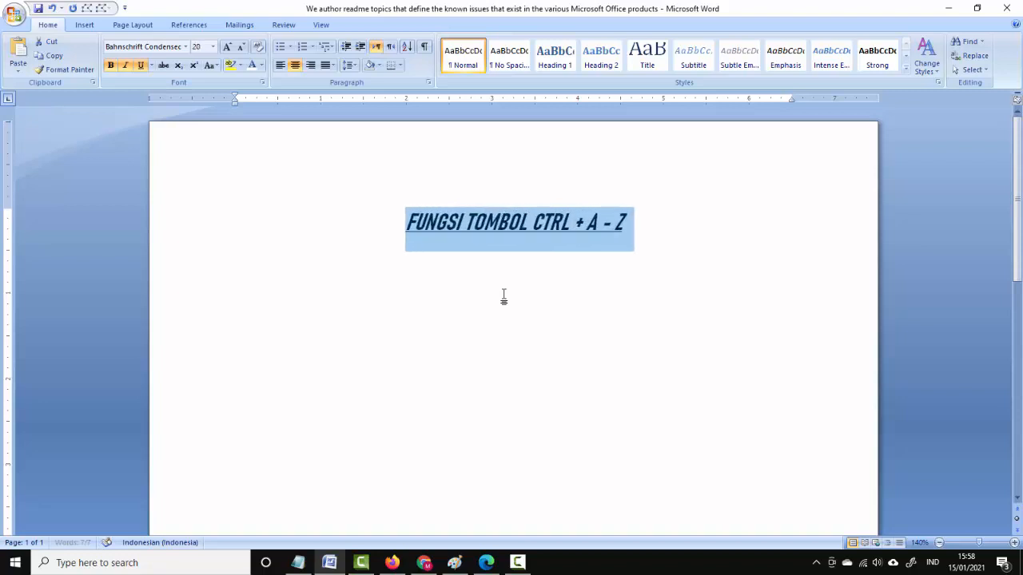
{"action": "key", "text": "ctrl+bracketright"}
{"action": "key", "text": "ctrl+bracketright"}
{"action": "key", "text": "ctrl+bracketright"}
{"action": "key", "text": "ctrl+bracketright"}
{"action": "key", "text": "ctrl+bracketright"}
{"action": "key", "text": "ctrl+bracketright"}
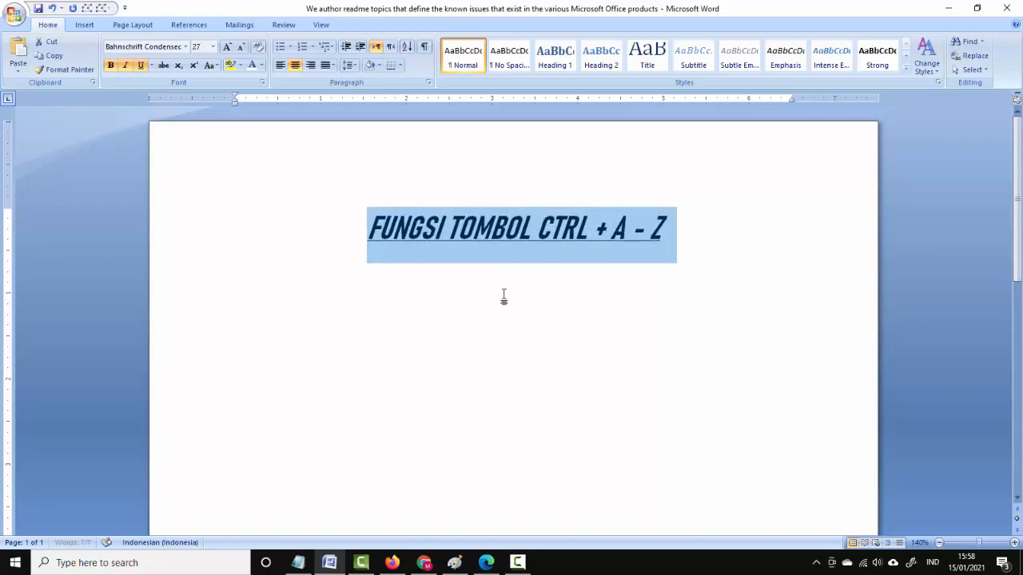
{"action": "key", "text": "ctrl+bracketright"}
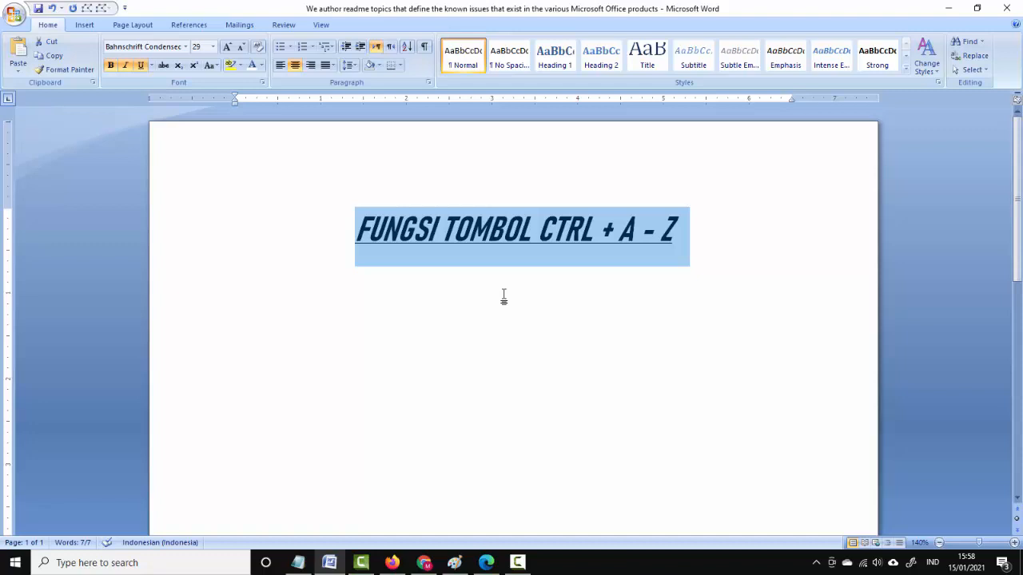
- Add a new line below the heading containing the text "Ctrl + ["
{"action": "left_click", "coordinate": [520, 338]}
{"action": "left_click", "coordinate": [692, 238]}
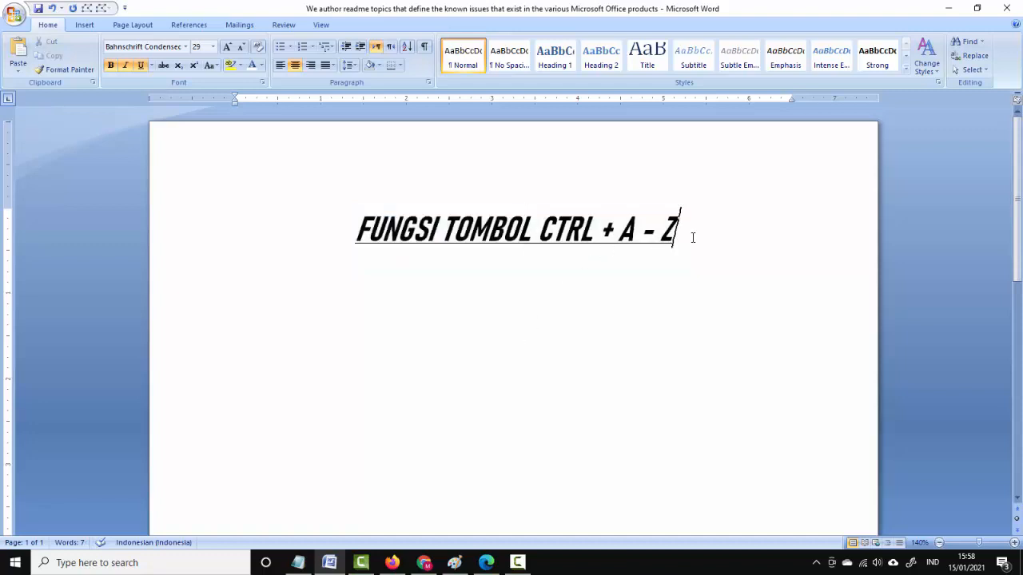
{"action": "key", "text": "Return"}
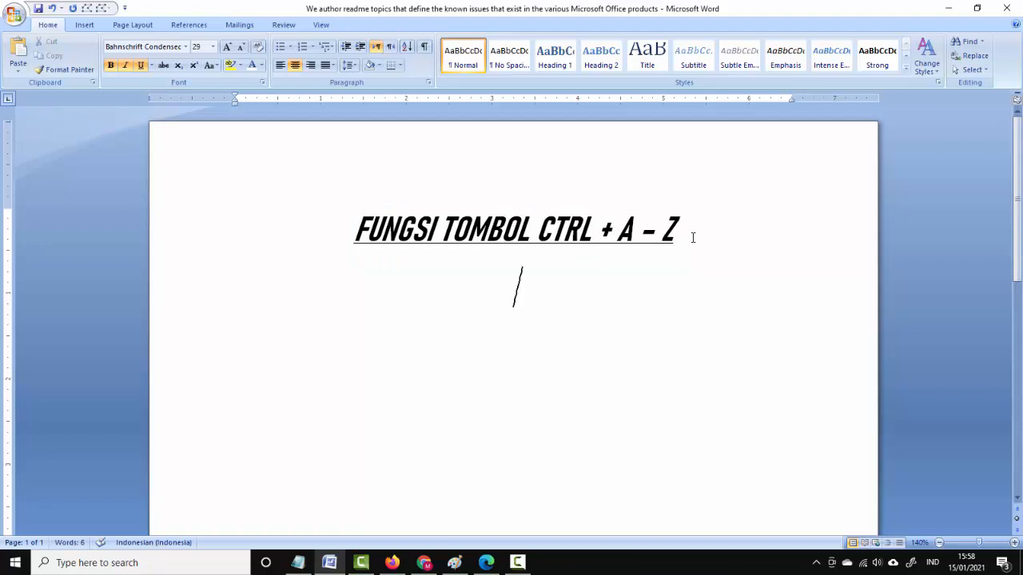
{"action": "type", "text": "Ct"}
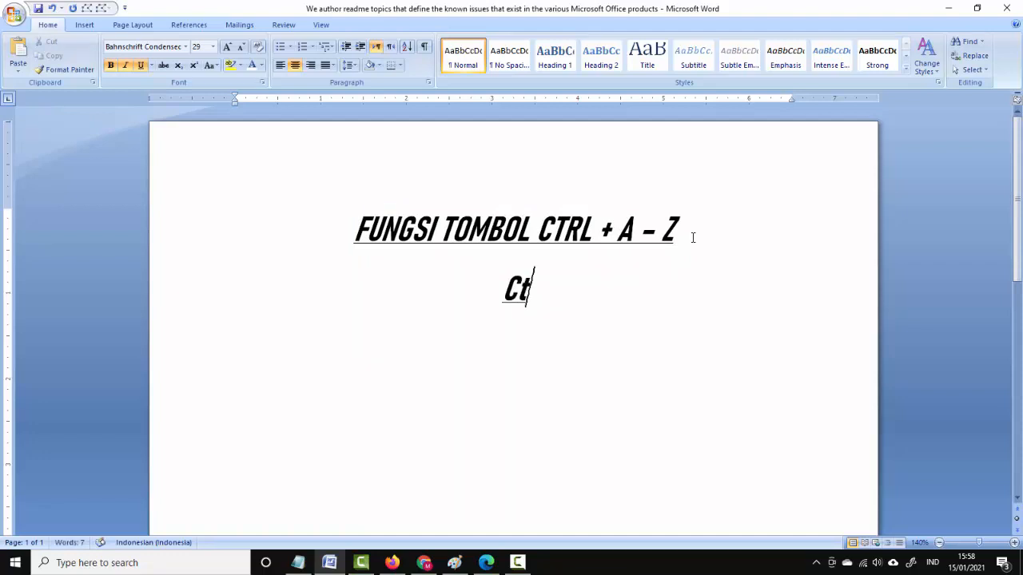
{"action": "type", "text": "rl + "}
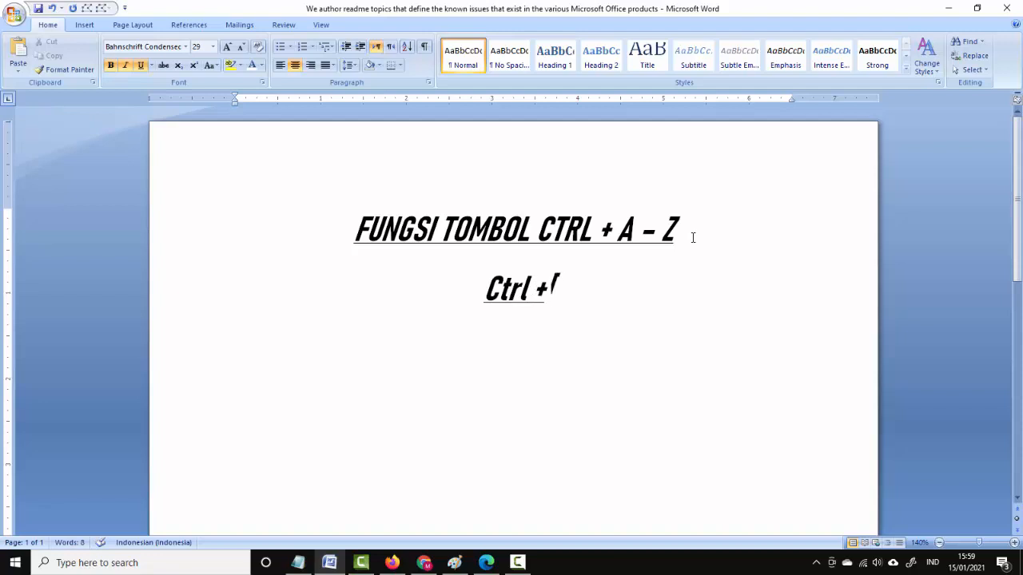
{"action": "type", "text": "["}
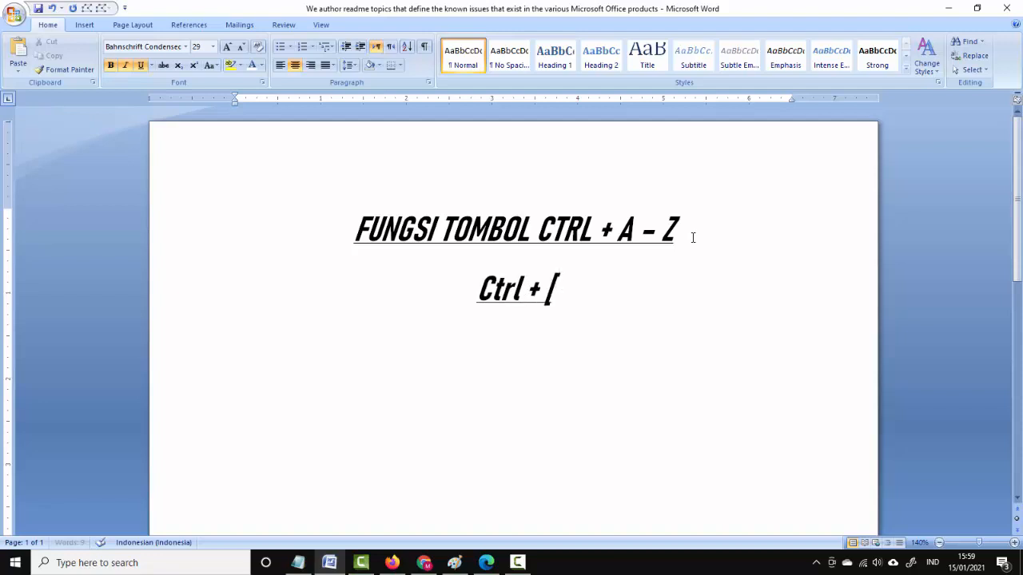
- Extend the "Ctrl + [" line with "atau ]", and remove the word "atau" between the two brackets
{"action": "type", "text": " atau"}
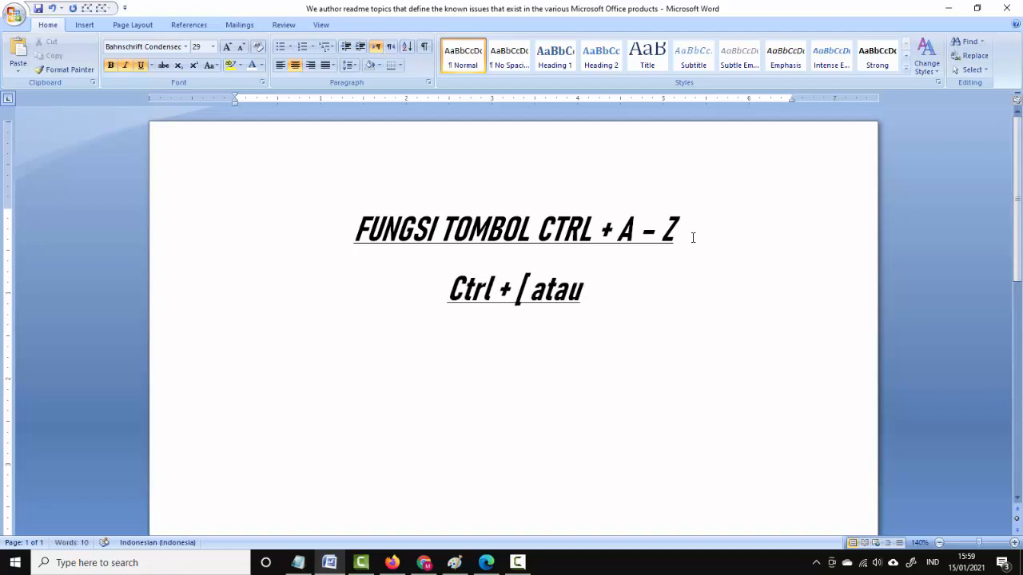
{"action": "type", "text": " ]"}
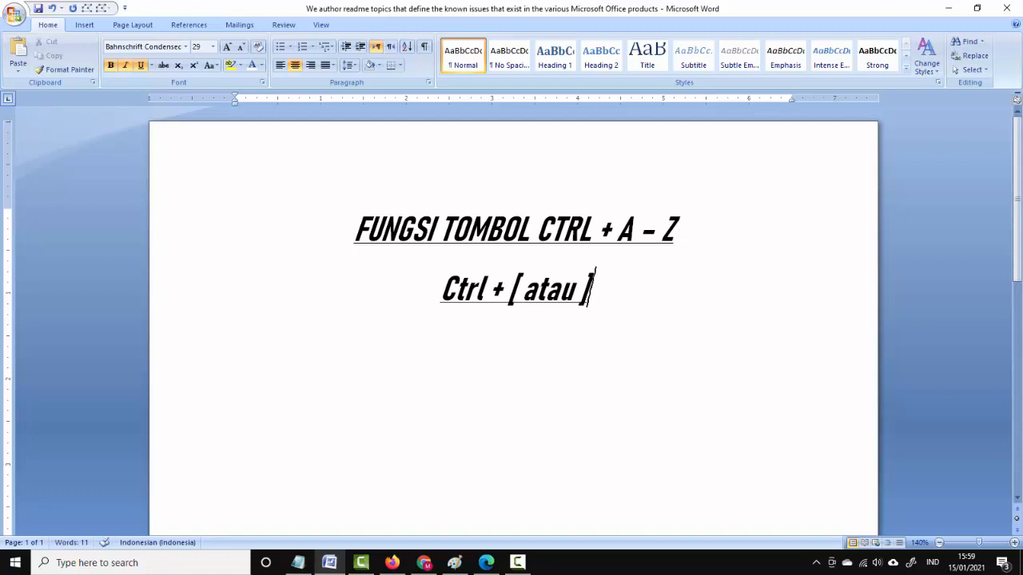
{"action": "double_click", "coordinate": [552, 289]}
{"action": "key", "text": "BackSpace"}
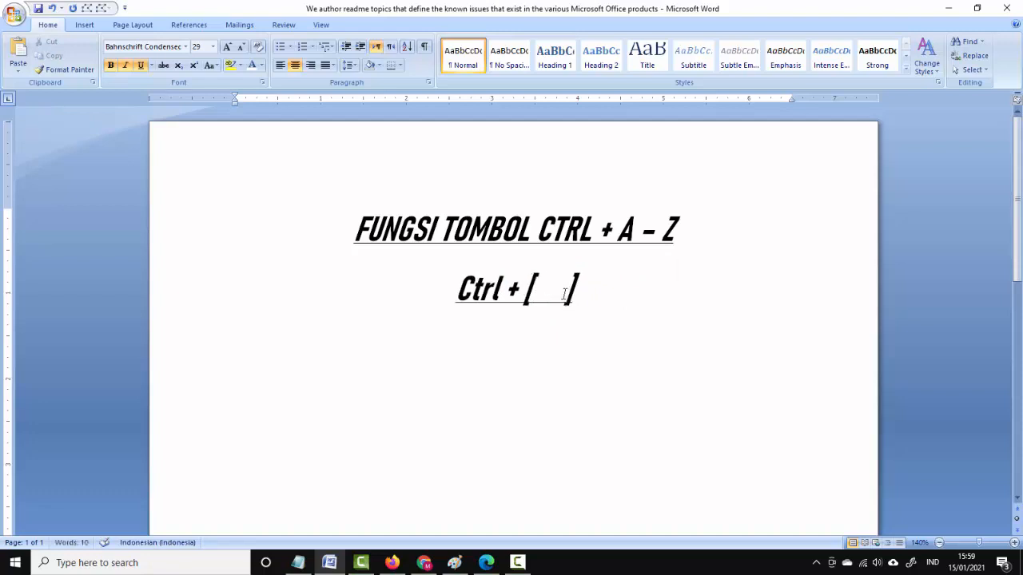
- Highlight each bracket in the line beneath the heading, and delete the line's entire text
{"action": "left_click_drag", "start_coordinate": [564, 293], "coordinate": [589, 293]}
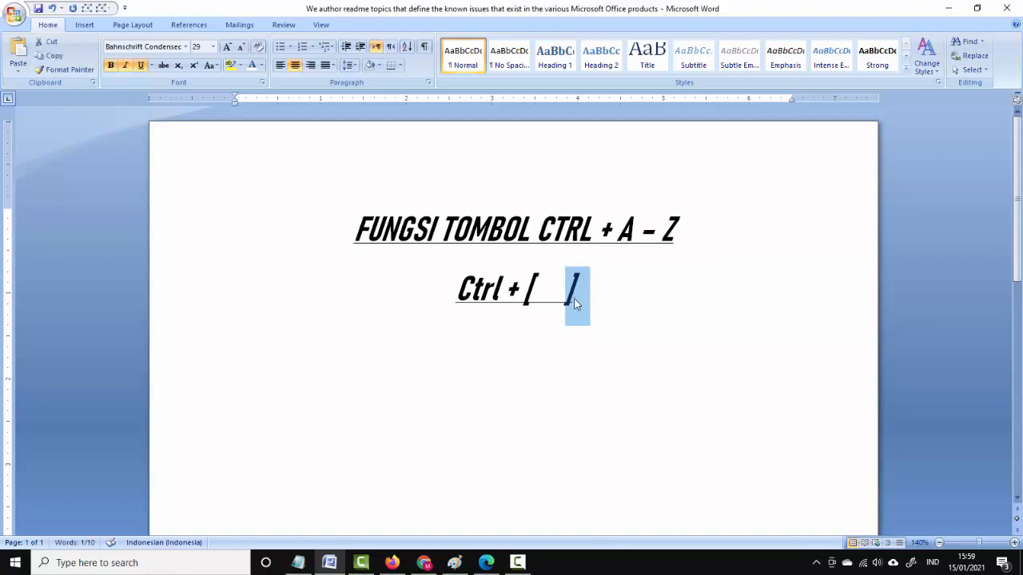
{"action": "left_click_drag", "start_coordinate": [527, 283], "coordinate": [536, 284]}
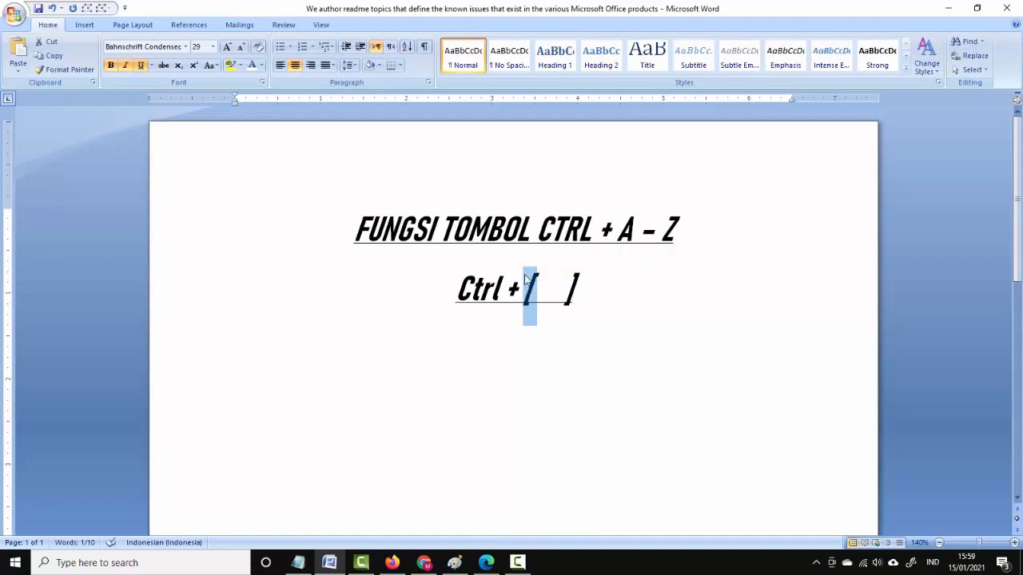
{"action": "left_click_drag", "start_coordinate": [426, 290], "coordinate": [589, 285]}
{"action": "key", "text": "BackSpace"}
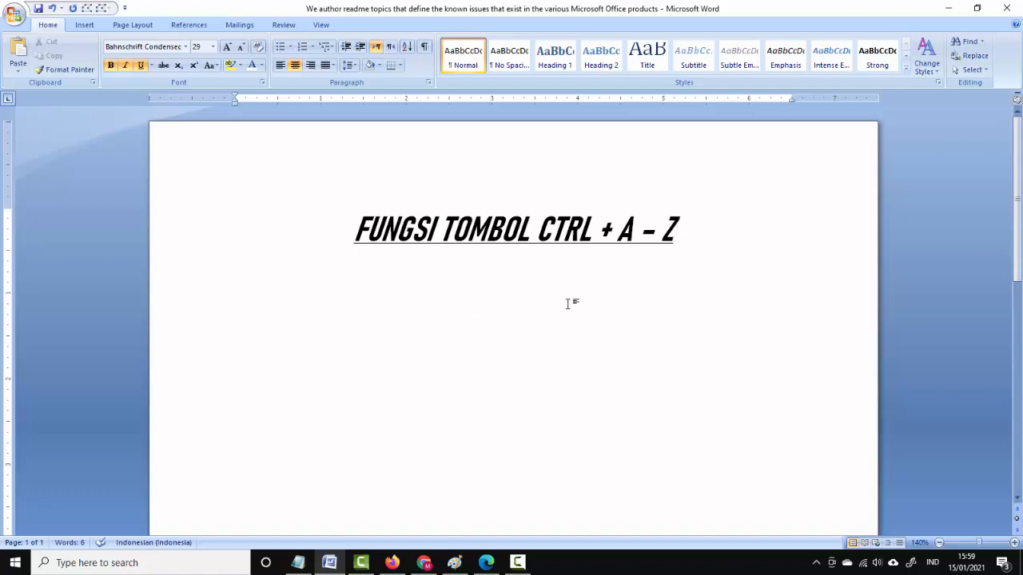
- Reduce the font size of the empty line beneath the heading point by point, 13 points in all
{"action": "key", "text": "Return"}
{"action": "key", "text": "ctrl+bracketleft"}
{"action": "key", "text": "ctrl+bracketleft"}
{"action": "key", "text": "ctrl+bracketleft"}
{"action": "key", "text": "ctrl+bracketleft"}
{"action": "key", "text": "ctrl+bracketleft"}
{"action": "key", "text": "ctrl+bracketleft"}
{"action": "key", "text": "ctrl+bracketleft"}
{"action": "key", "text": "ctrl+bracketleft"}
{"action": "key", "text": "ctrl+bracketleft"}
{"action": "key", "text": "ctrl+bracketleft"}
{"action": "key", "text": "ctrl+bracketleft"}
{"action": "key", "text": "ctrl+bracketleft"}
{"action": "key", "text": "ctrl+bracketleft"}
- Insert a table with two columns and eight rows beneath the heading
{"action": "left_click", "coordinate": [87, 24]}
{"action": "left_click", "coordinate": [107, 54]}
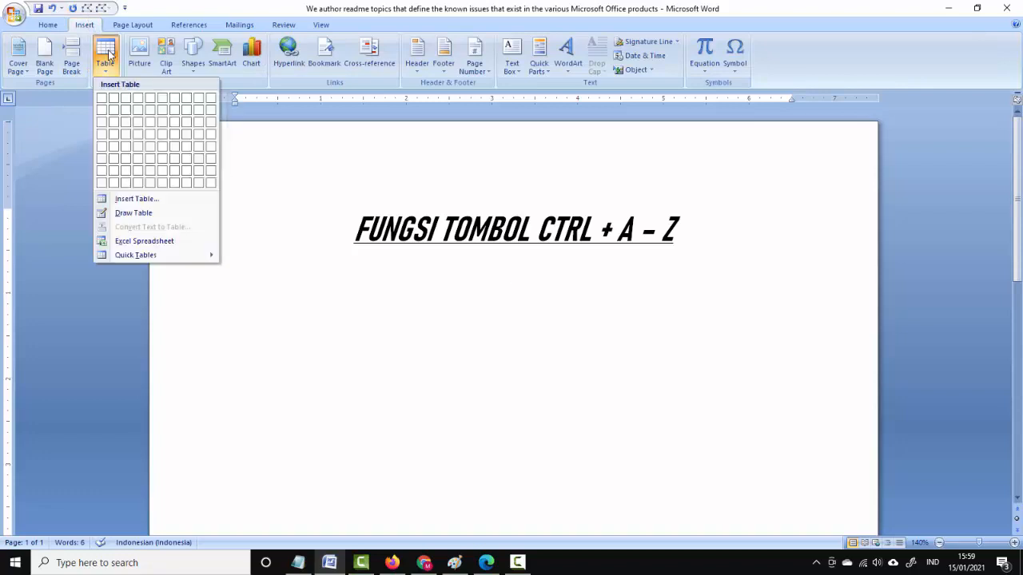
{"action": "left_click", "coordinate": [113, 182]}
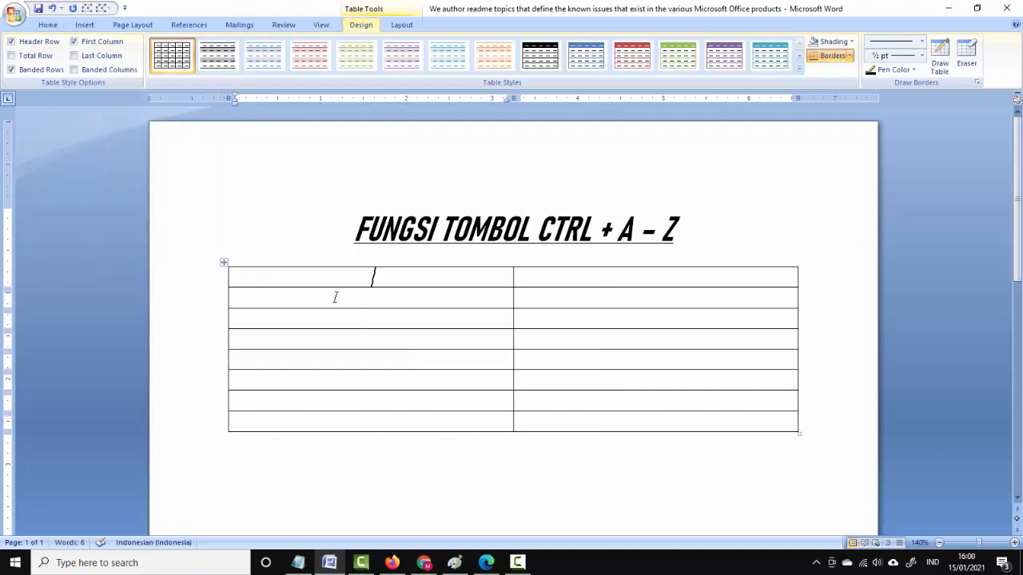
- Fill the table's header row with "Tombol" in the first column and "Fungsi" in the second
{"action": "type", "text": "t"}
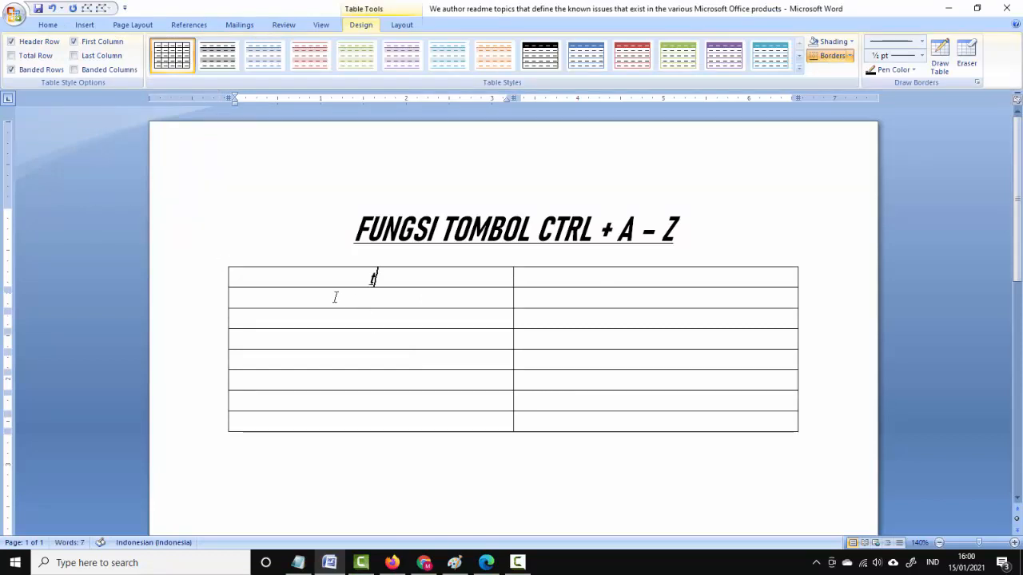
{"action": "type", "text": "o"}
{"action": "key", "text": "BackSpace"}
{"action": "key", "text": "BackSpace"}
{"action": "type", "text": "T"}
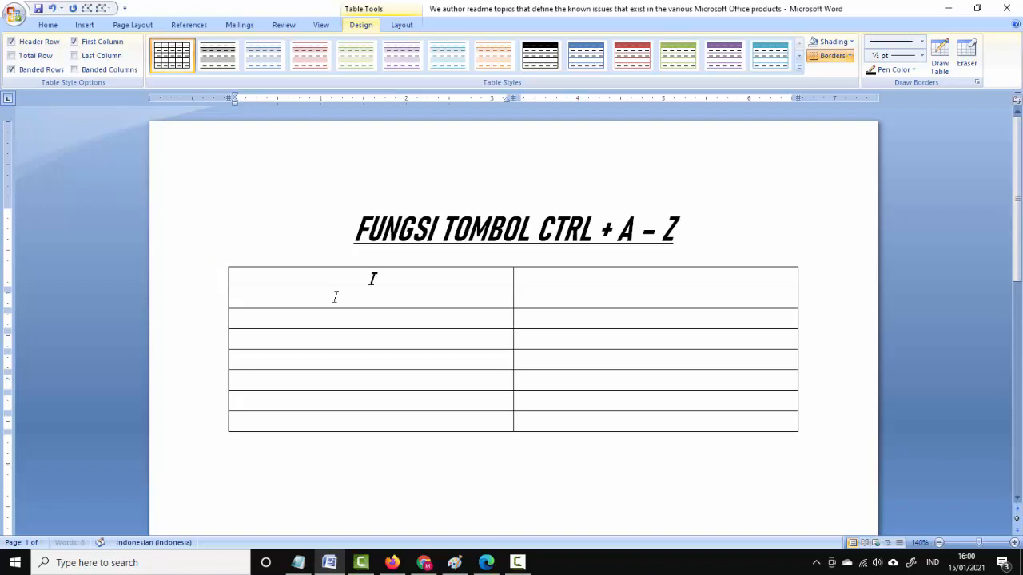
{"action": "type", "text": "ombol"}
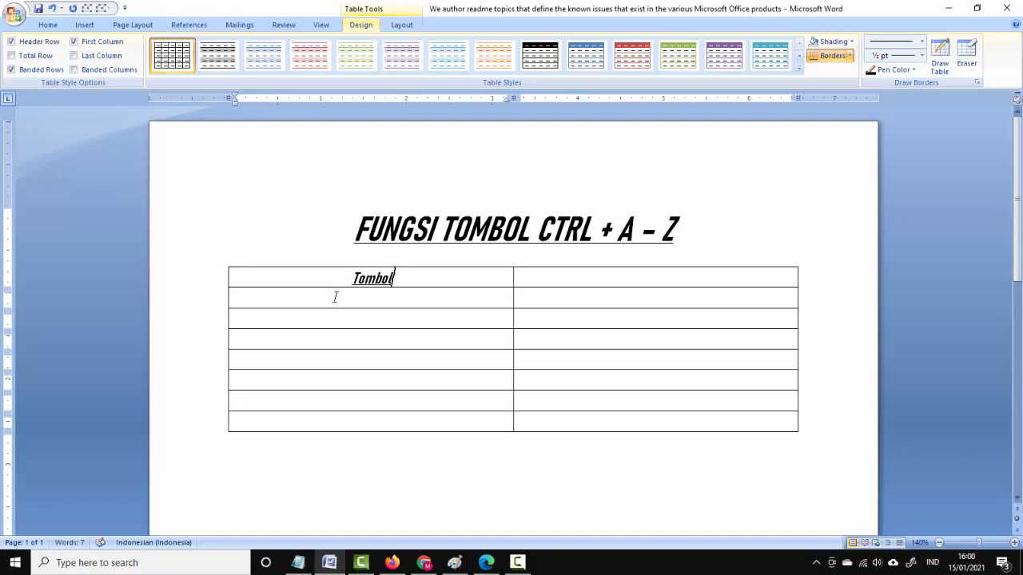
{"action": "key", "text": "Tab"}
{"action": "type", "text": "Fungsi"}
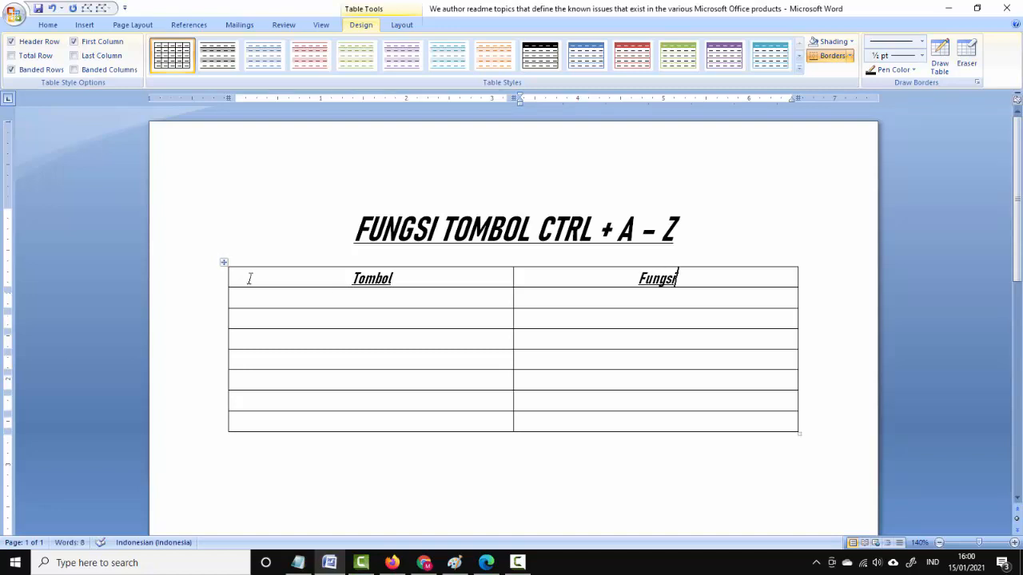
- Narrow the table's Tombol column to about 1 inch, leaving the remaining width to the Fungsi column
{"action": "left_click", "coordinate": [504, 298]}
{"action": "left_click_drag", "start_coordinate": [512, 274], "coordinate": [310, 234]}
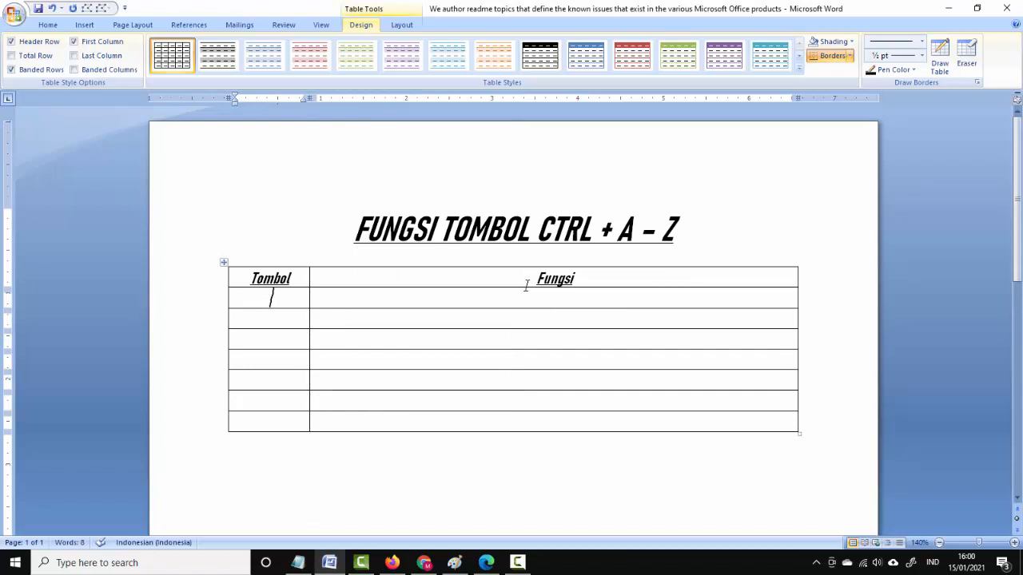
{"action": "type", "text": "C"}
{"action": "key", "text": "BackSpace"}
- Remove the italic and underline formatting from the table's first four rows
{"action": "left_click_drag", "start_coordinate": [210, 282], "coordinate": [589, 318]}
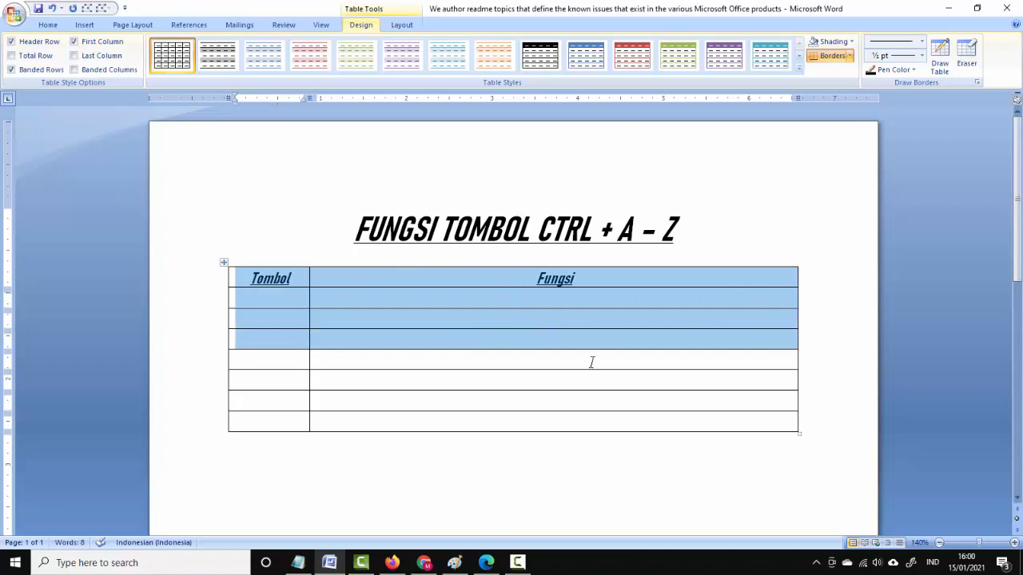
{"action": "key", "text": "ctrl+i"}
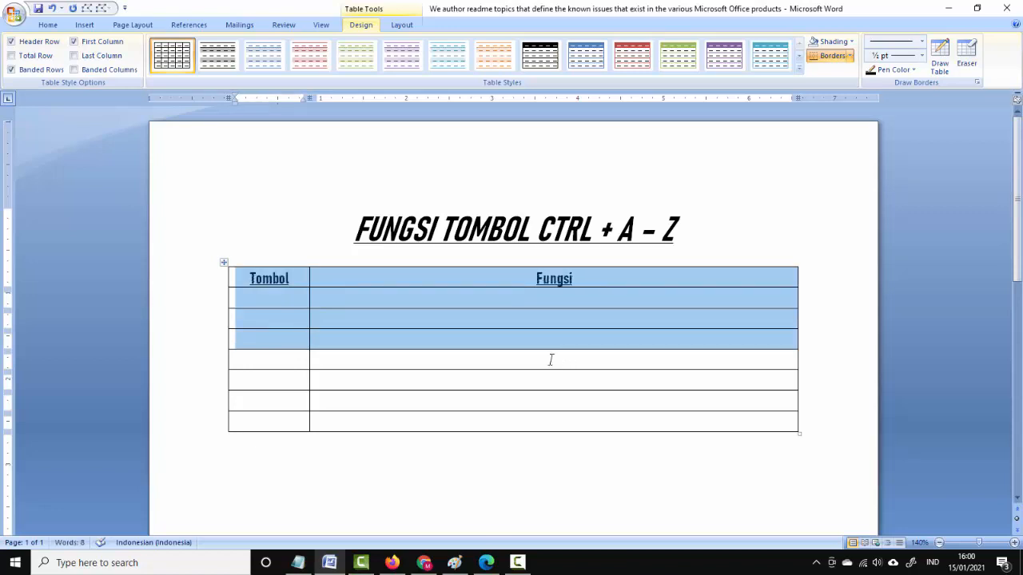
{"action": "key", "text": "ctrl+u"}
- Fill the row below the header with "Ctrl + A" and its function "Untuk memblok seluruh teks"
{"action": "left_click", "coordinate": [284, 300]}
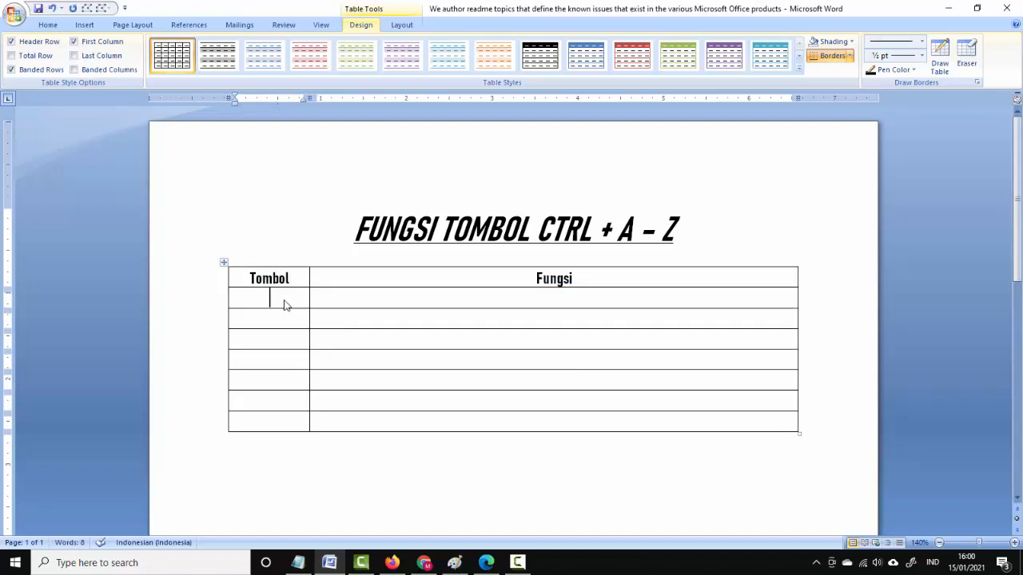
{"action": "type", "text": "Ctrl +"}
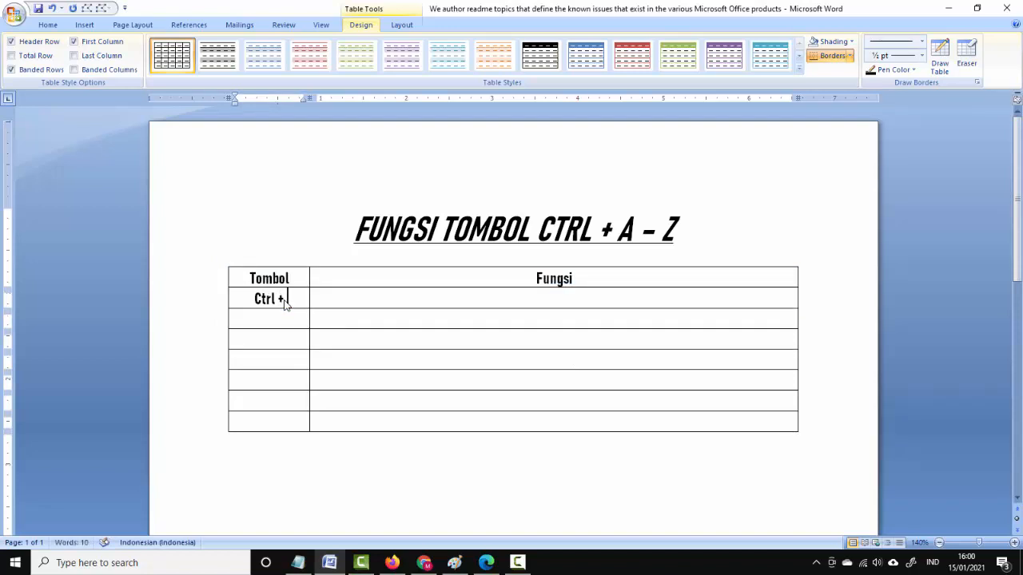
{"action": "type", "text": " A"}
{"action": "key", "text": "Tab"}
{"action": "type", "text": "Untuk "}
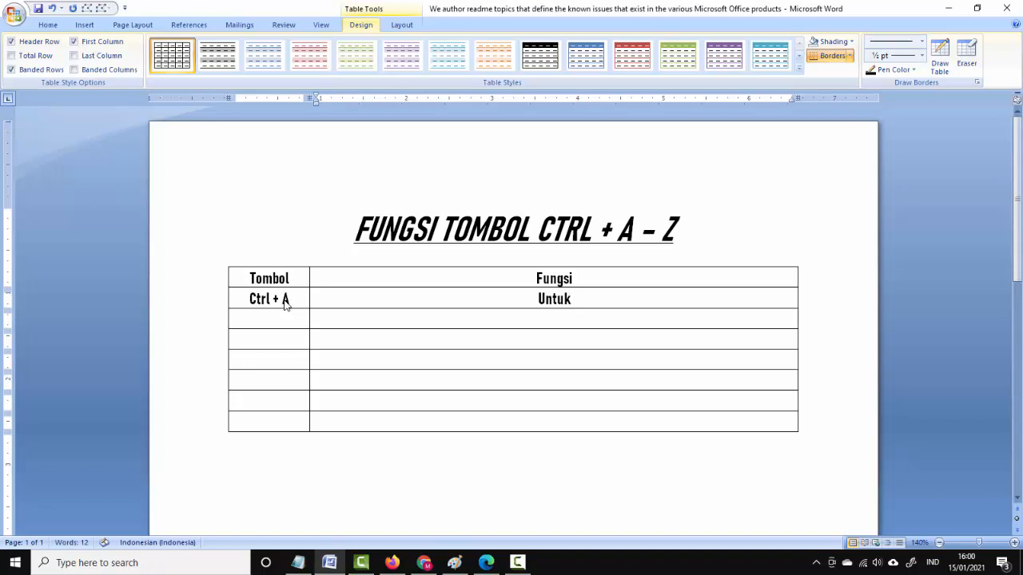
{"action": "type", "text": "memb"}
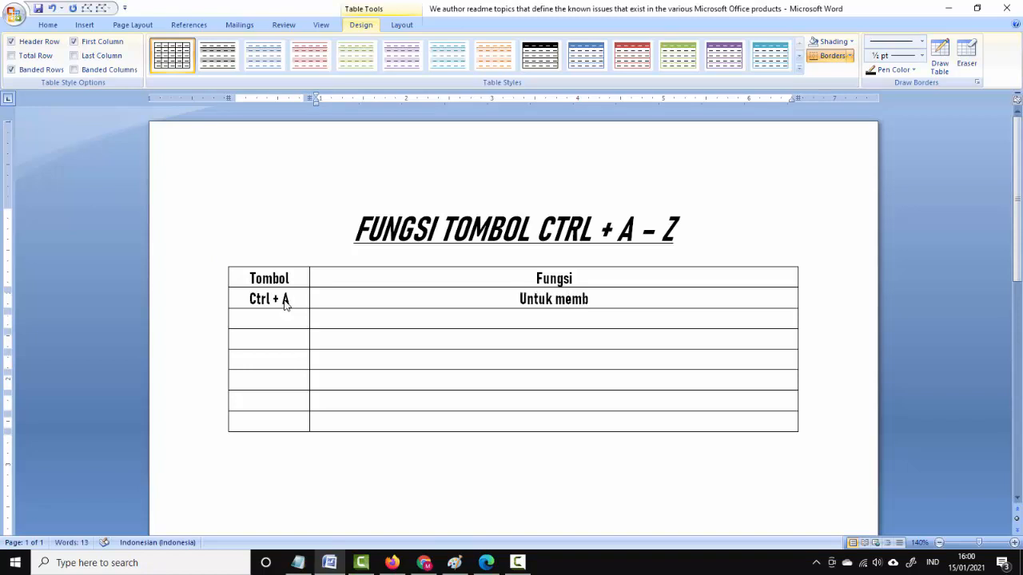
{"action": "type", "text": "lok selo"}
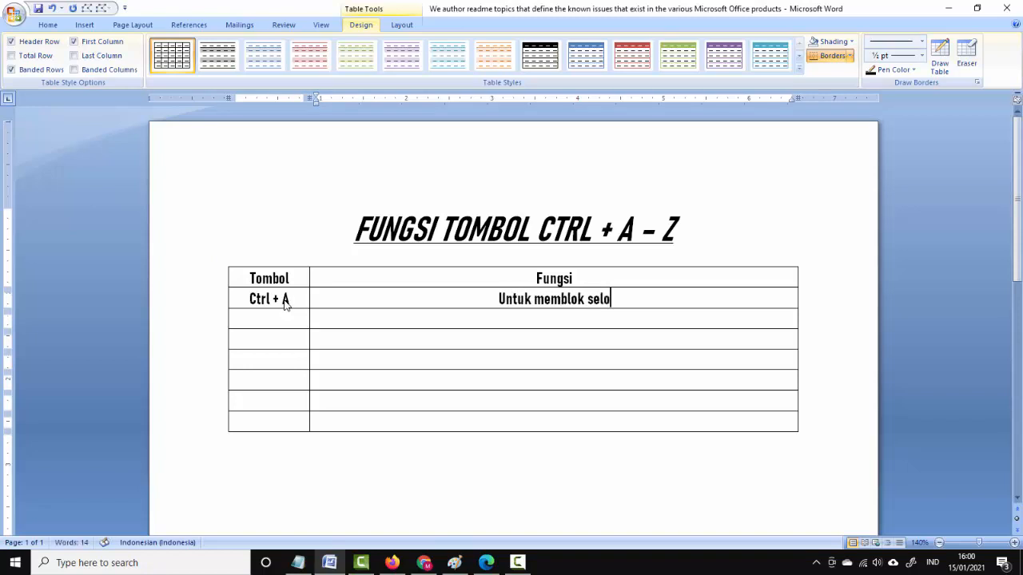
{"action": "key", "text": "BackSpace"}
{"action": "type", "text": "uruh"}
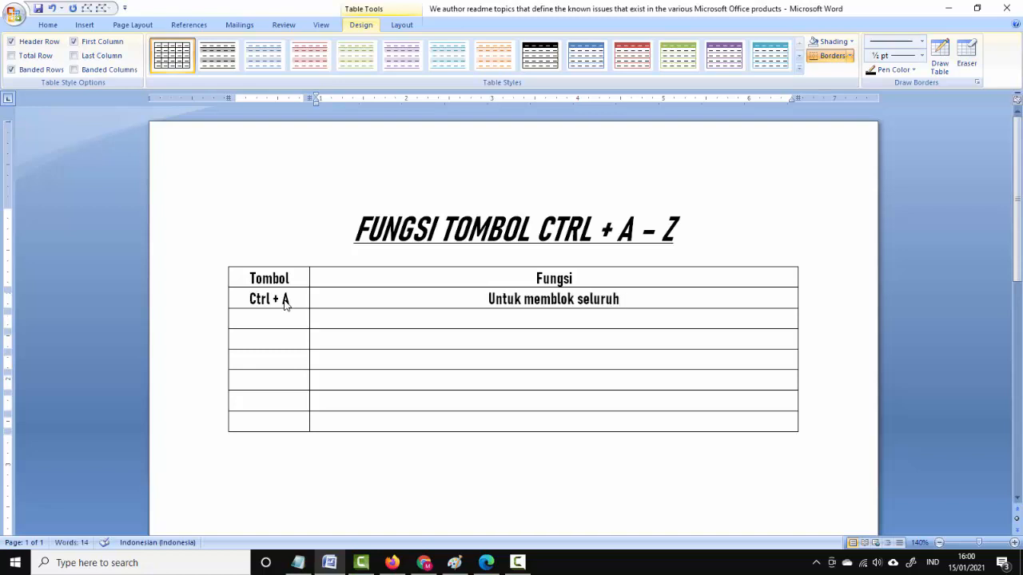
{"action": "type", "text": " teks"}
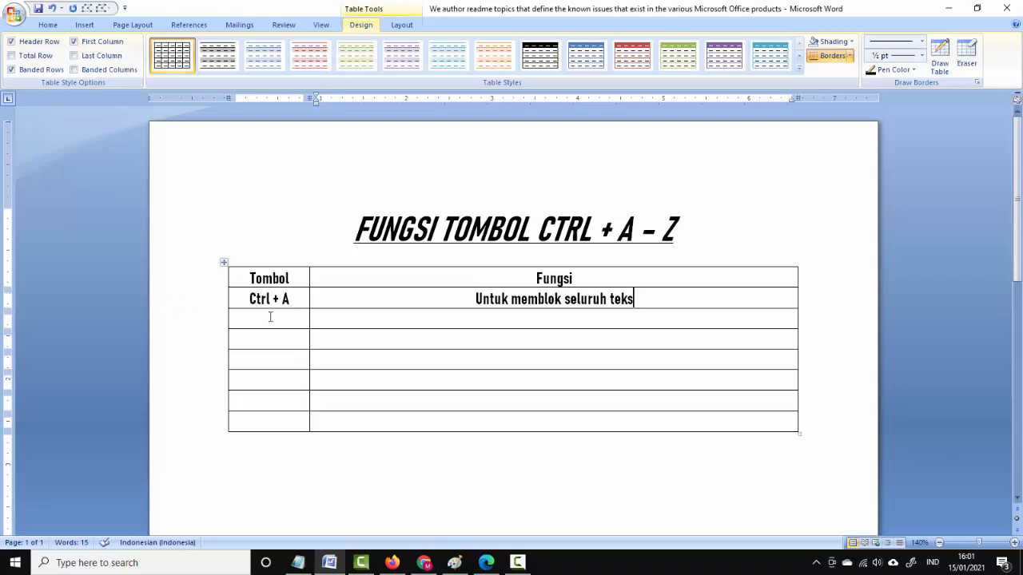
- Copy the "Ctrl + " text from the Ctrl + A cell into the cell below and complete it as "Ctrl + B"
{"action": "left_click", "coordinate": [270, 317]}
{"action": "left_click", "coordinate": [250, 298]}
{"action": "left_click", "coordinate": [280, 299], "text": "shift"}
{"action": "key", "text": "ctrl+c"}
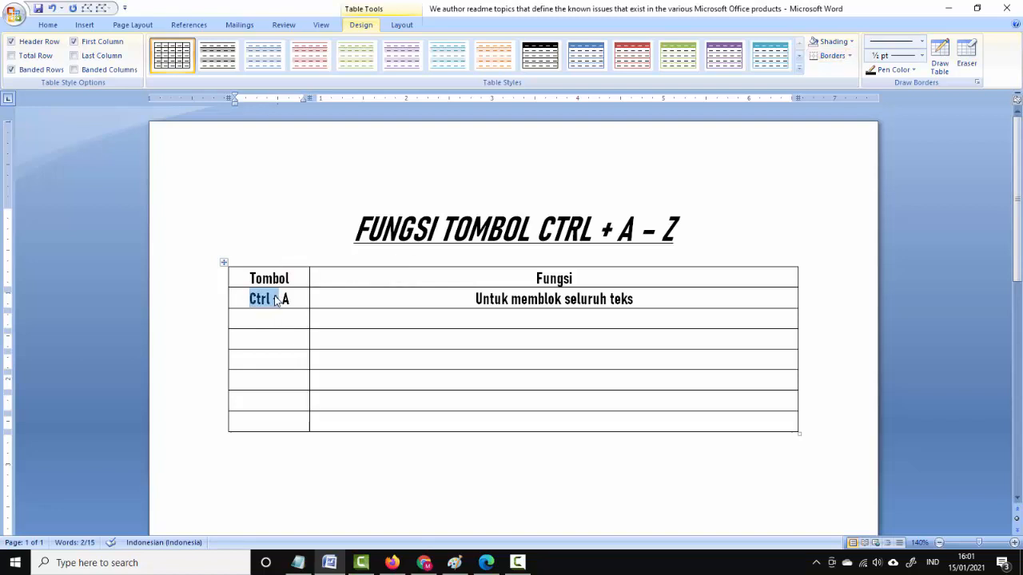
{"action": "scroll", "coordinate": [276, 299], "scroll_direction": "down", "scroll_amount": 1}
{"action": "left_click", "coordinate": [268, 276]}
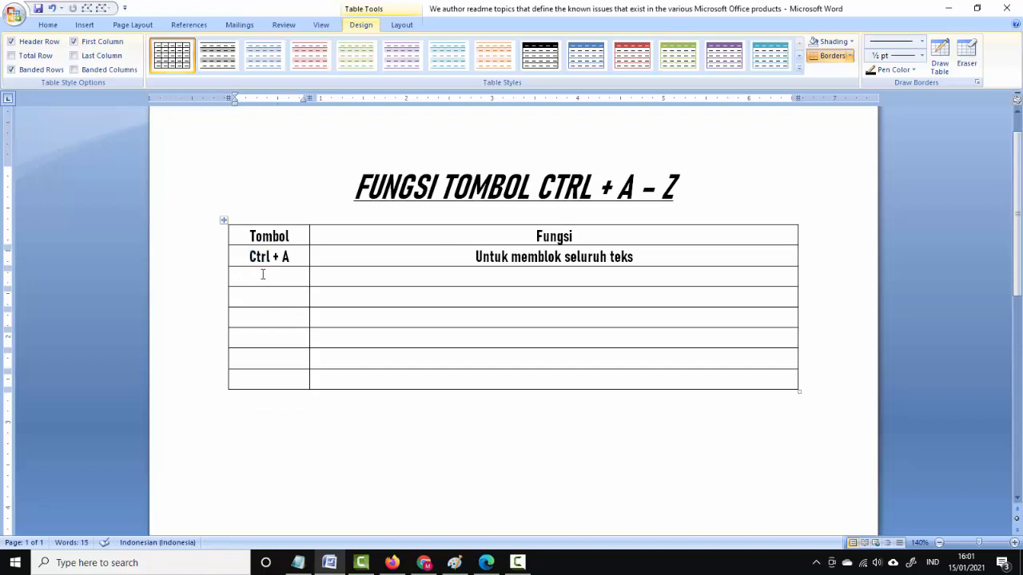
{"action": "key", "text": "ctrl+v"}
{"action": "type", "text": "B"}
- Enter "Untuk membuat teks menjadi tebal" as the function of Ctrl + B
{"action": "key", "text": "Tab"}
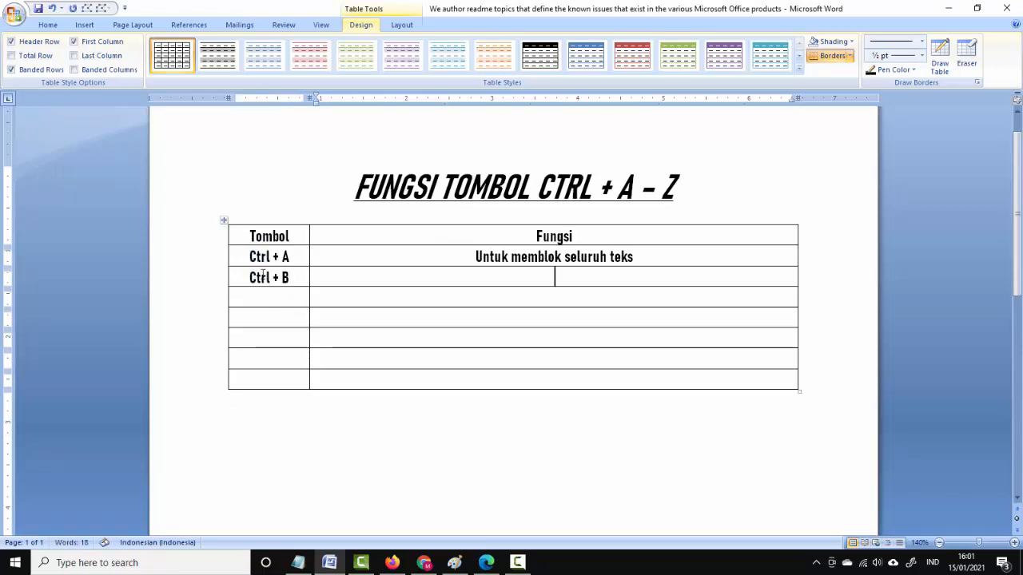
{"action": "type", "text": "Untu"}
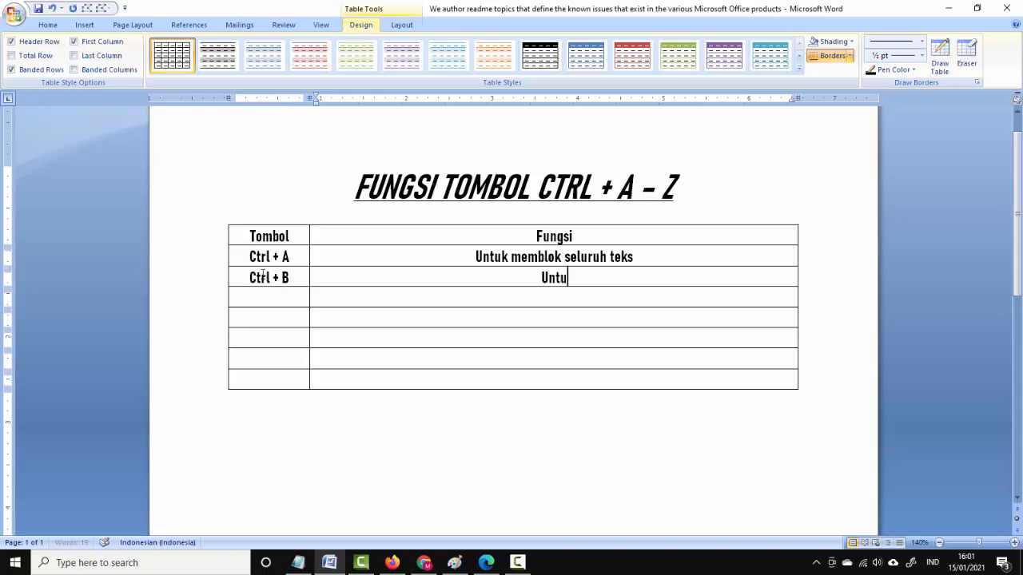
{"action": "type", "text": "k memb"}
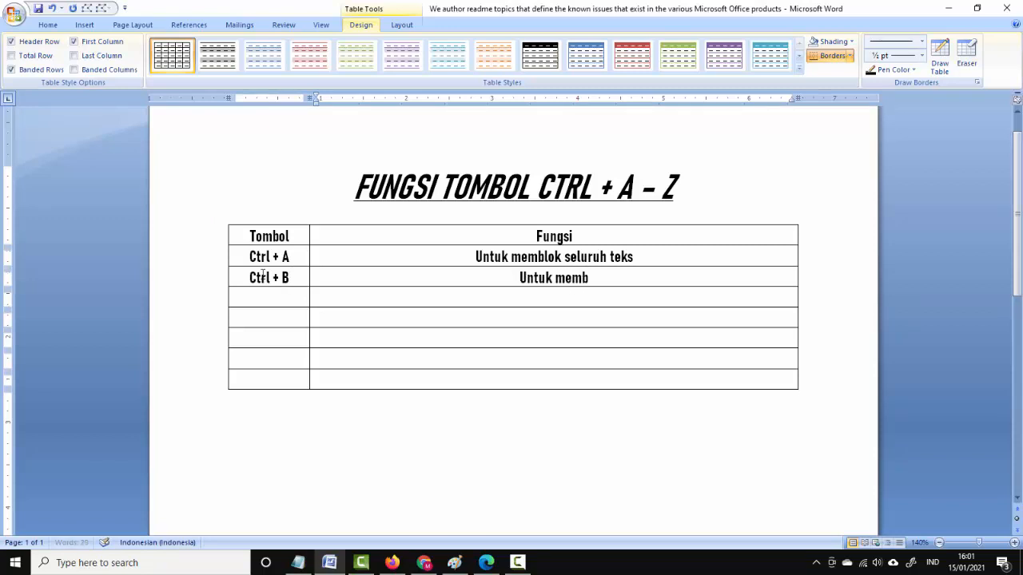
{"action": "type", "text": "uat "}
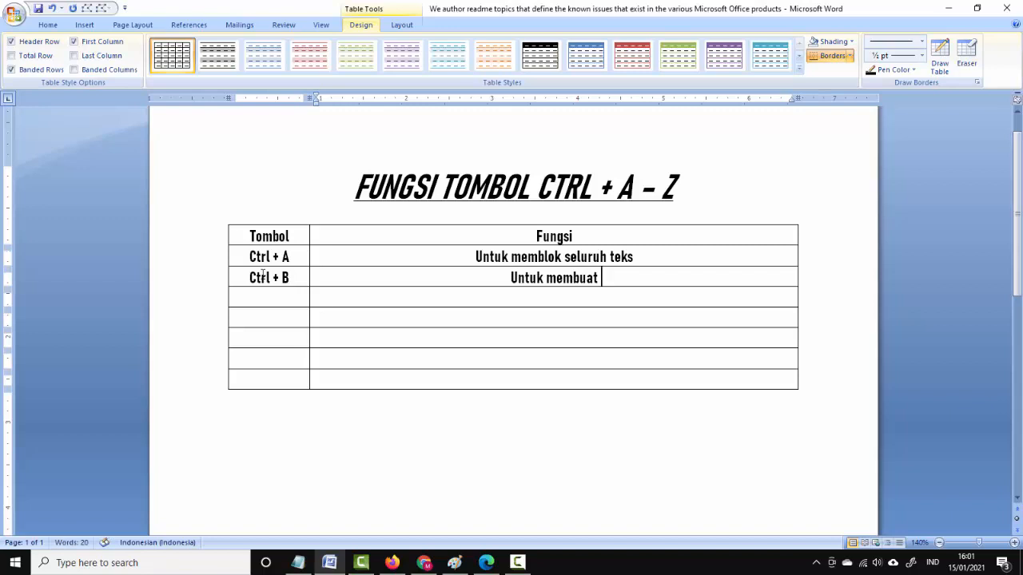
{"action": "type", "text": "teks menj"}
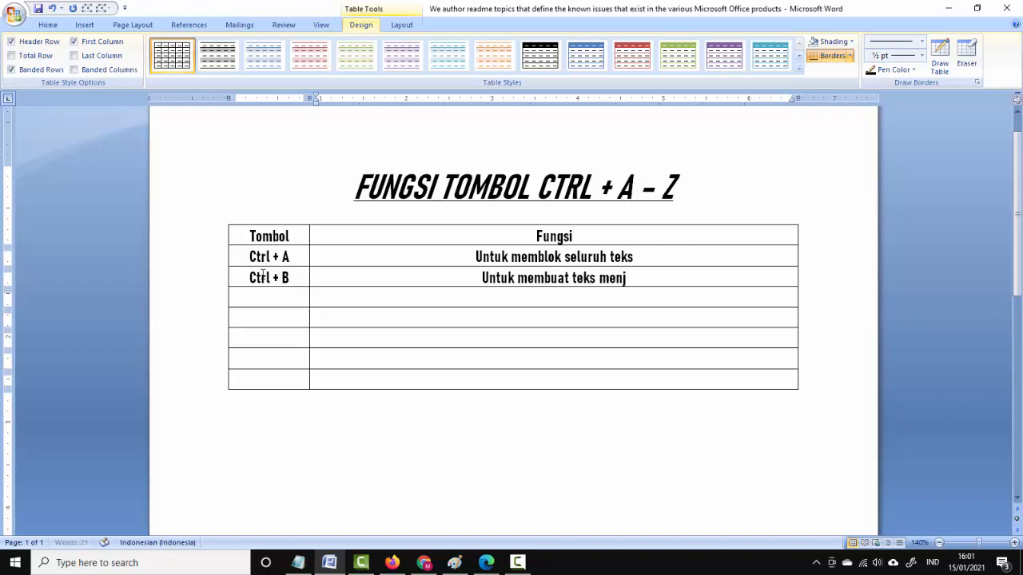
{"action": "type", "text": "adi tebal"}
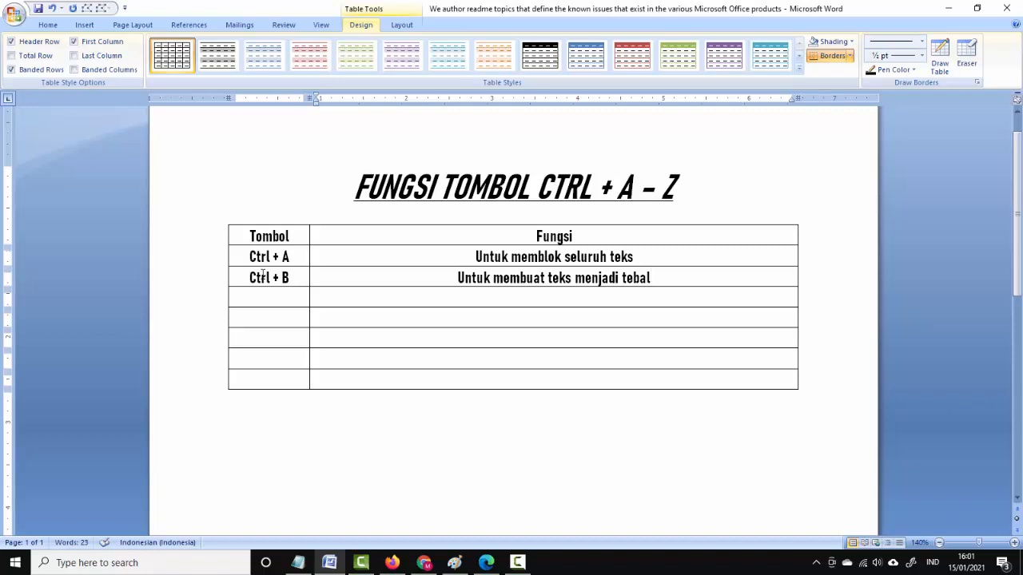
- Fill the row after Ctrl + B with "Ctrl + C", reusing the copied prefix, and its function "Untuk mengcopy teks"
{"action": "key", "text": "Tab"}
{"action": "key", "text": "ctrl+v"}
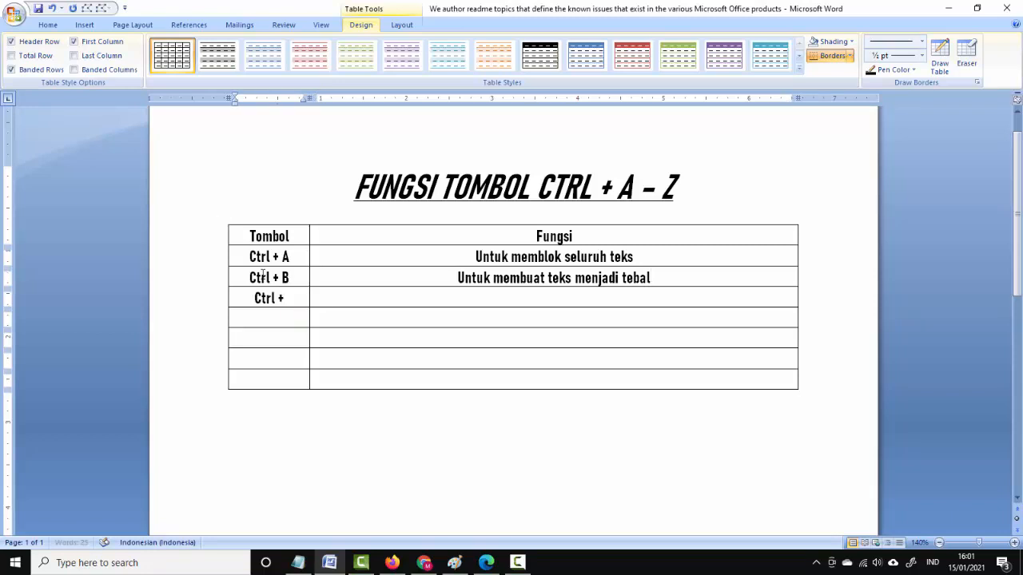
{"action": "type", "text": "C"}
{"action": "key", "text": "Tab"}
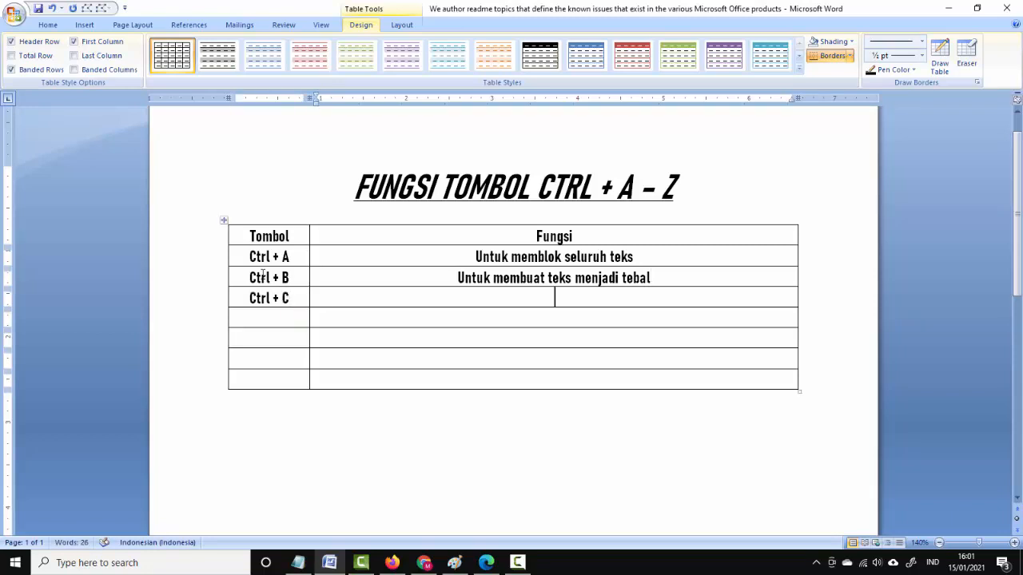
{"action": "type", "text": "Untuk mengk"}
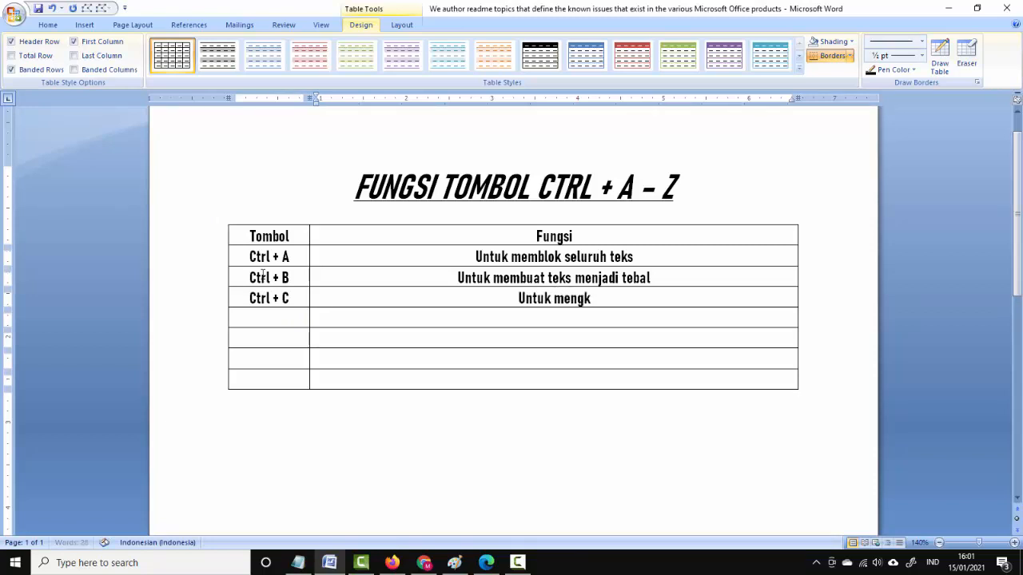
{"action": "key", "text": "BackSpace"}
{"action": "type", "text": "cop"}
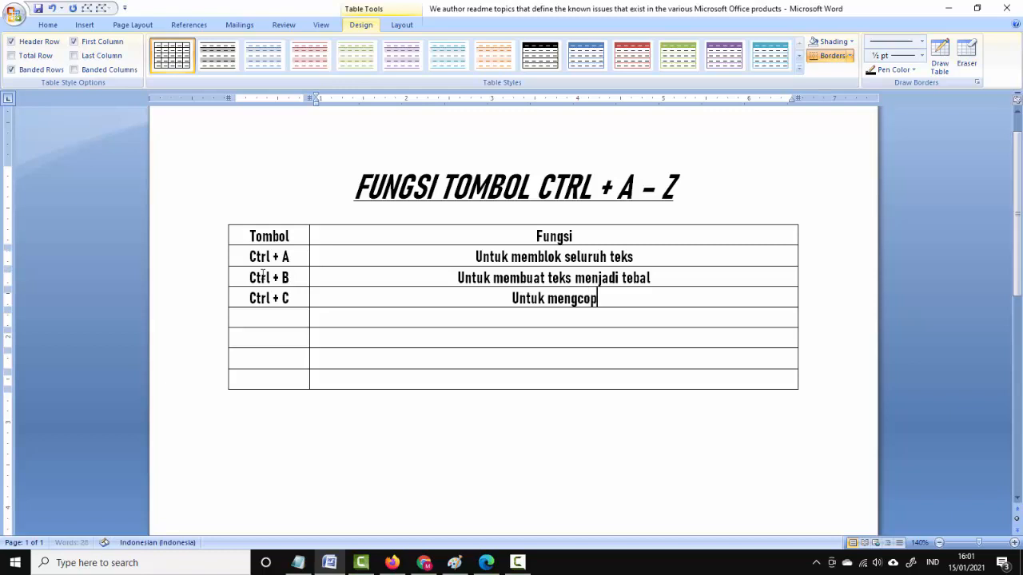
{"action": "type", "text": "y teks"}
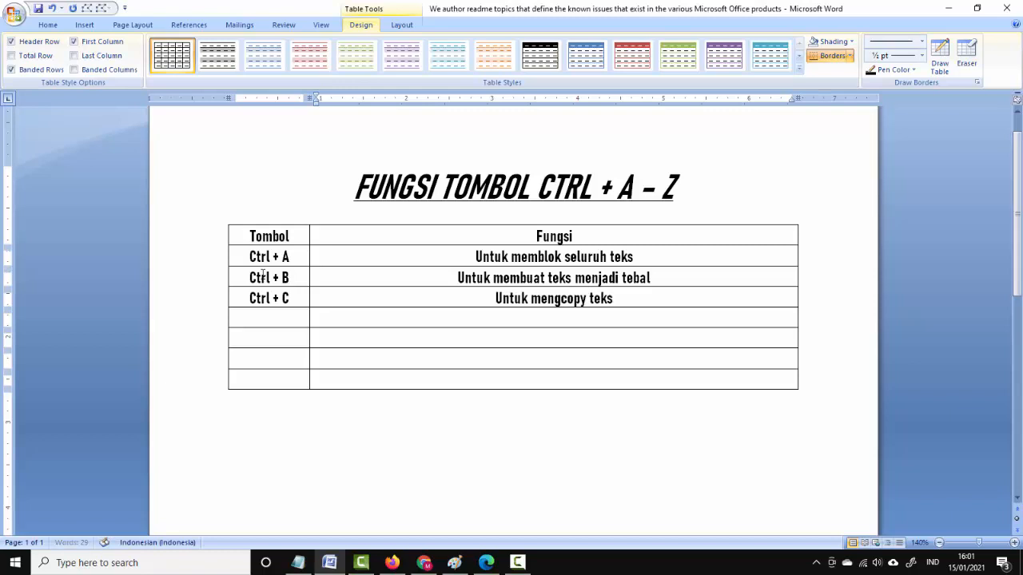
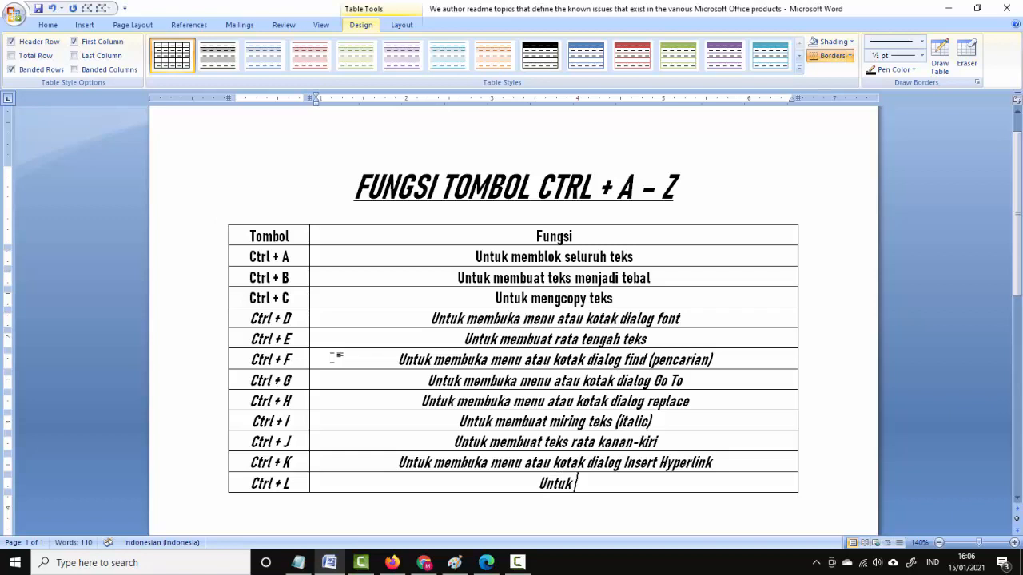
- Complete the function of Ctrl + L so it reads "Untuk membuat teks rata kiri"
{"action": "type", "text": "membuat"}
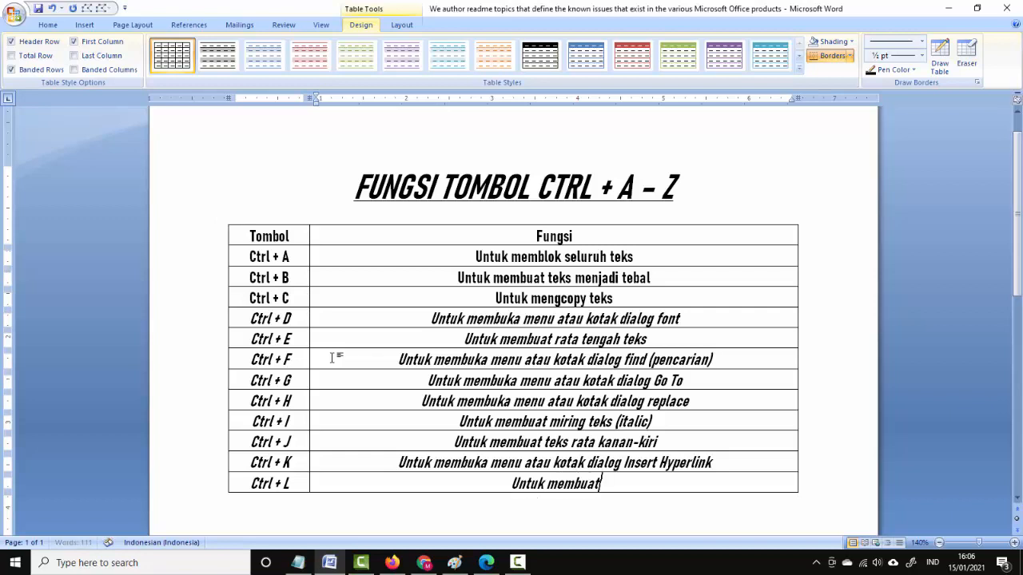
{"action": "type", "text": " tek"}
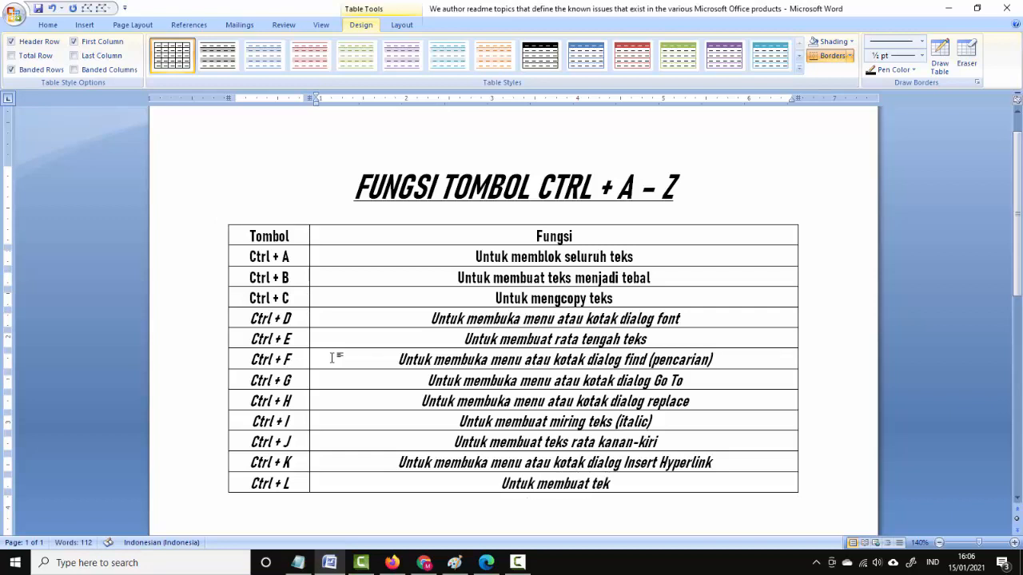
{"action": "type", "text": "s rata kiri"}
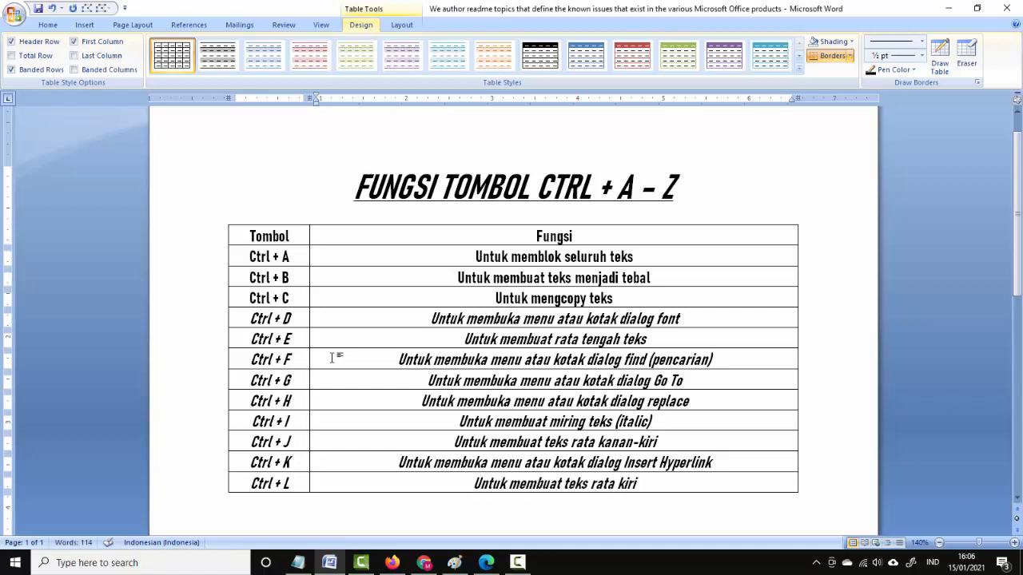
- Add a table row after Ctrl + L with "Ctrl + M" and its function "Untuk menggeser fist line Indent"
{"action": "key", "text": "Tab"}
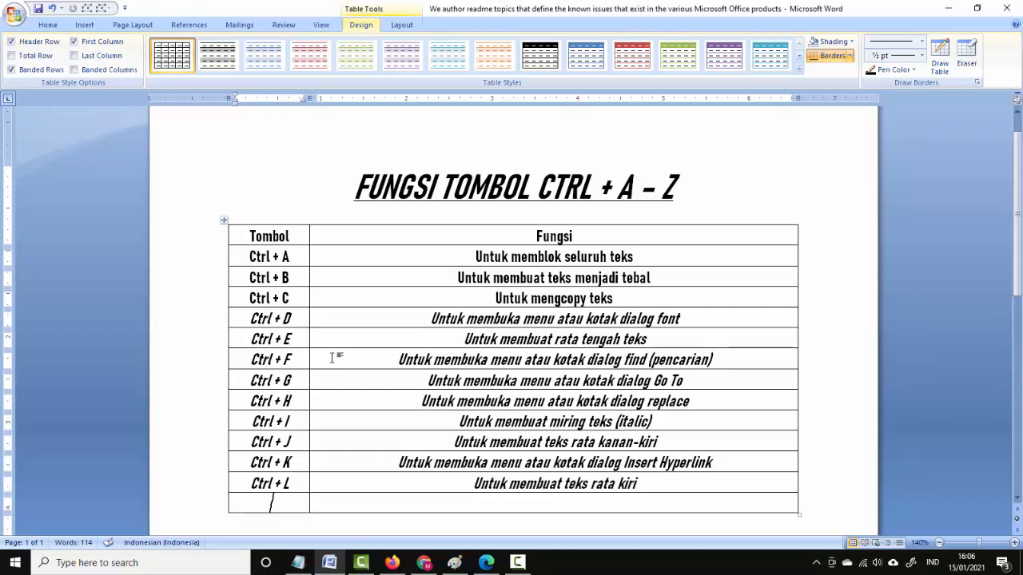
{"action": "type", "text": "Ctrl + M"}
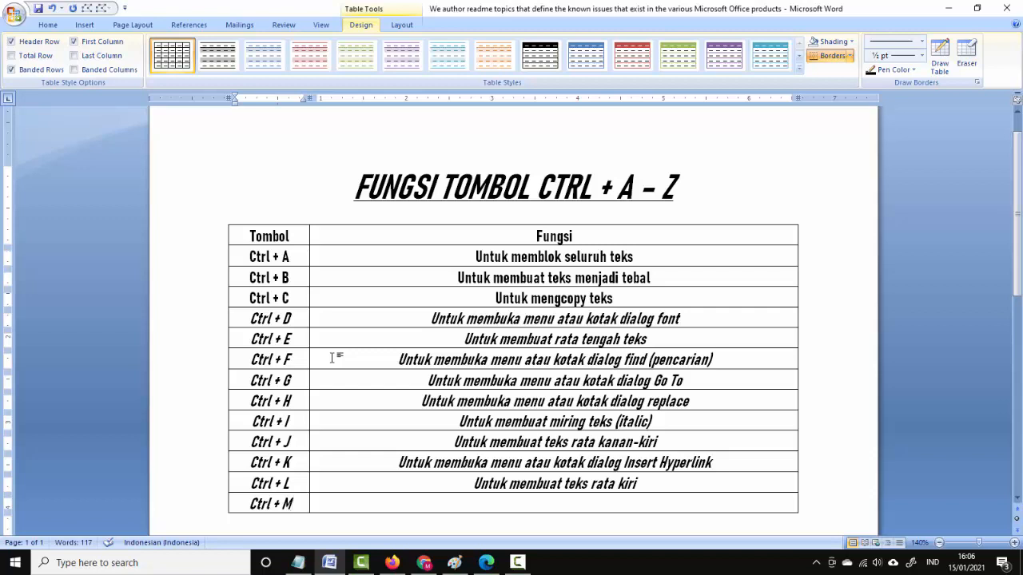
{"action": "key", "text": "Tab"}
{"action": "type", "text": "Untuk"}
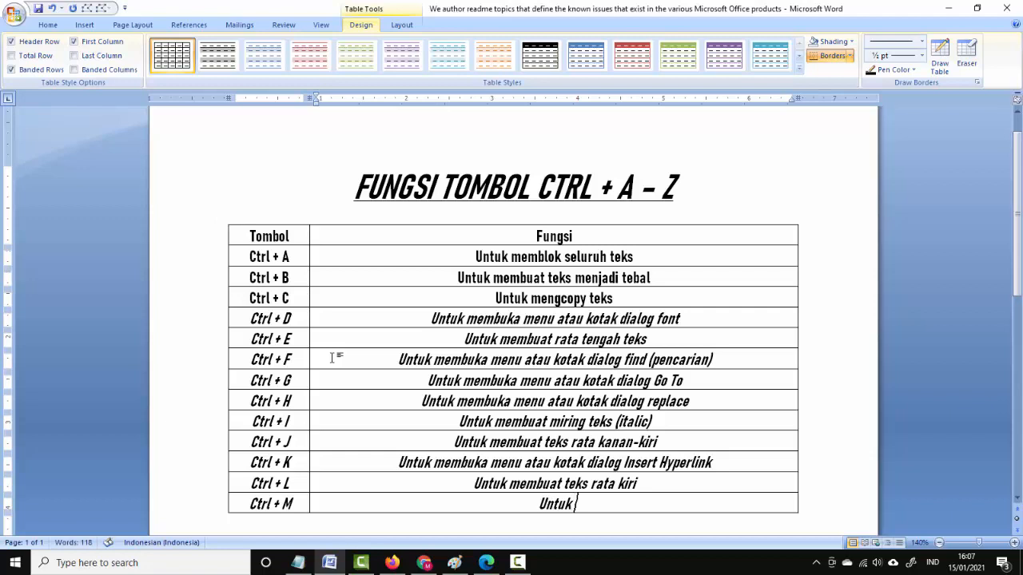
{"action": "type", "text": " mengge"}
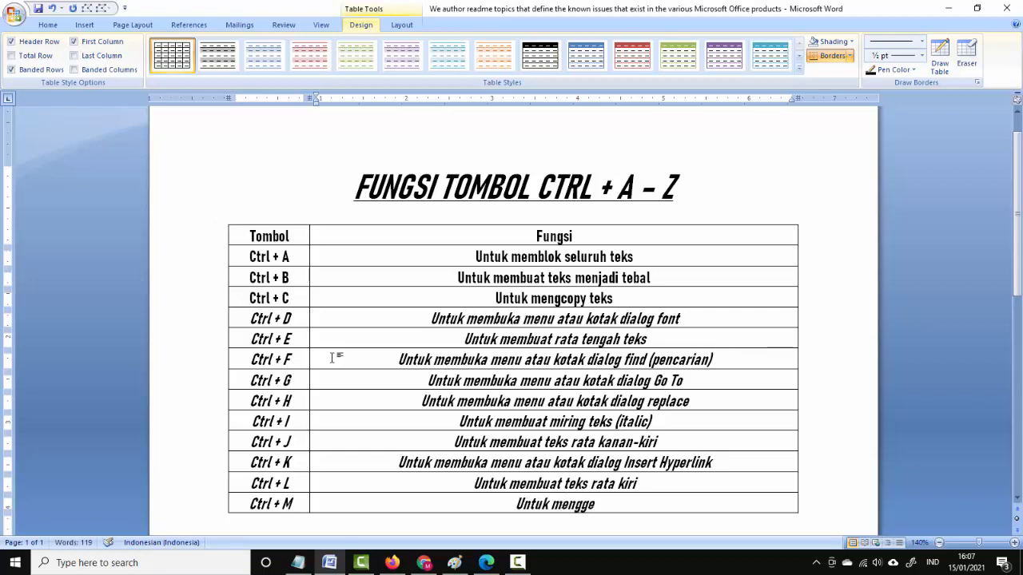
{"action": "type", "text": "ser "}
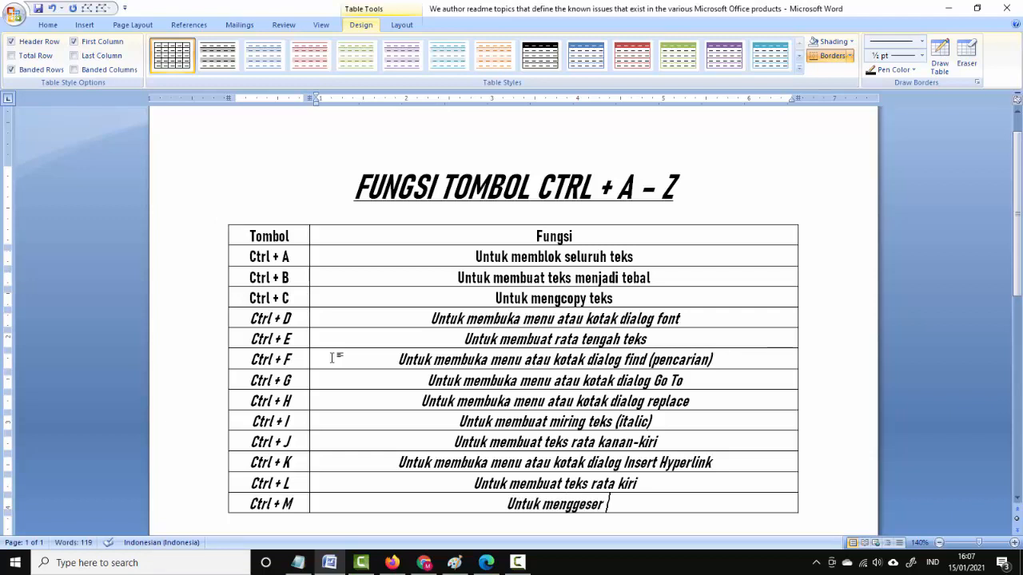
{"action": "type", "text": "fis"}
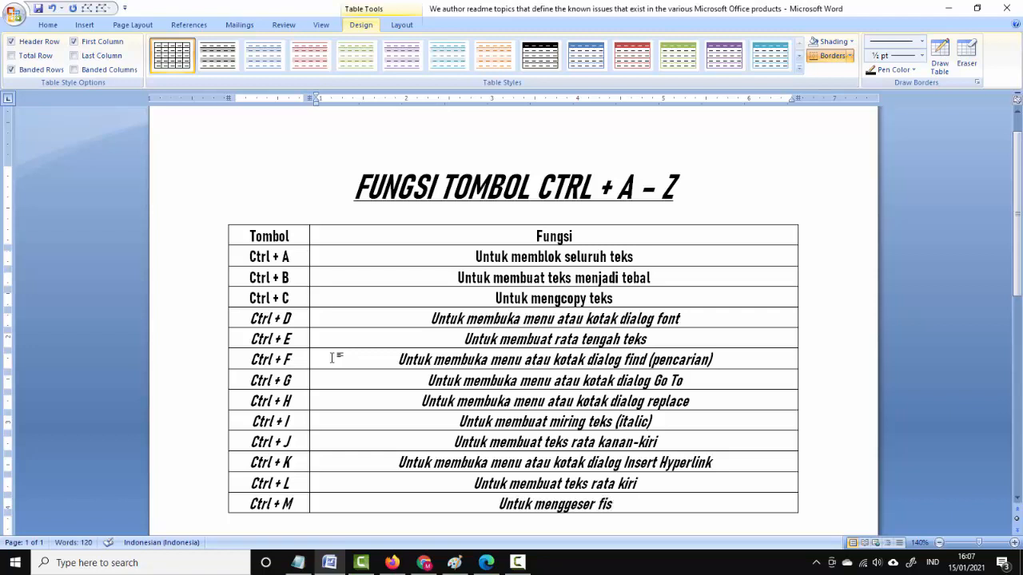
{"action": "type", "text": "t "}
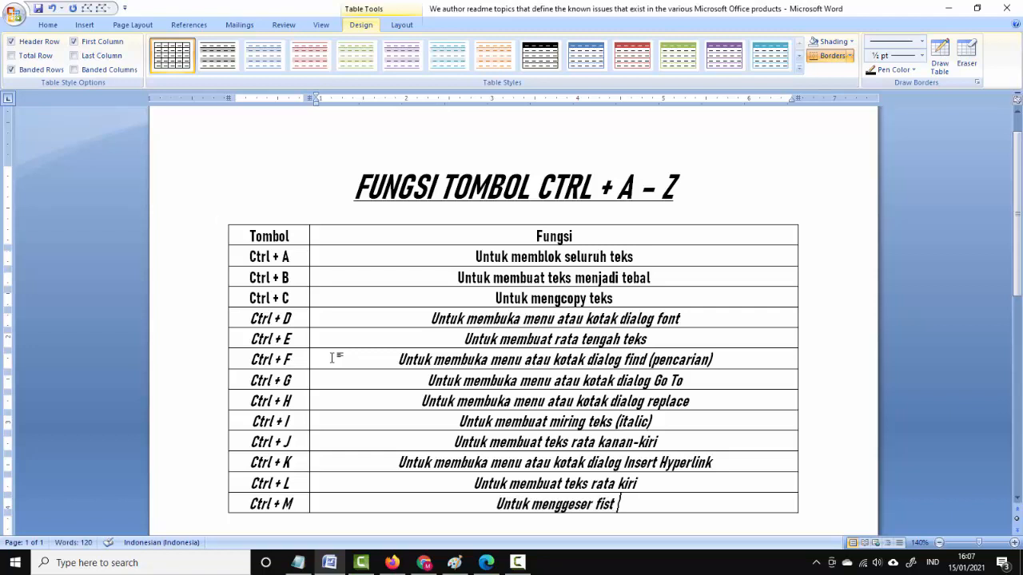
{"action": "type", "text": "line "}
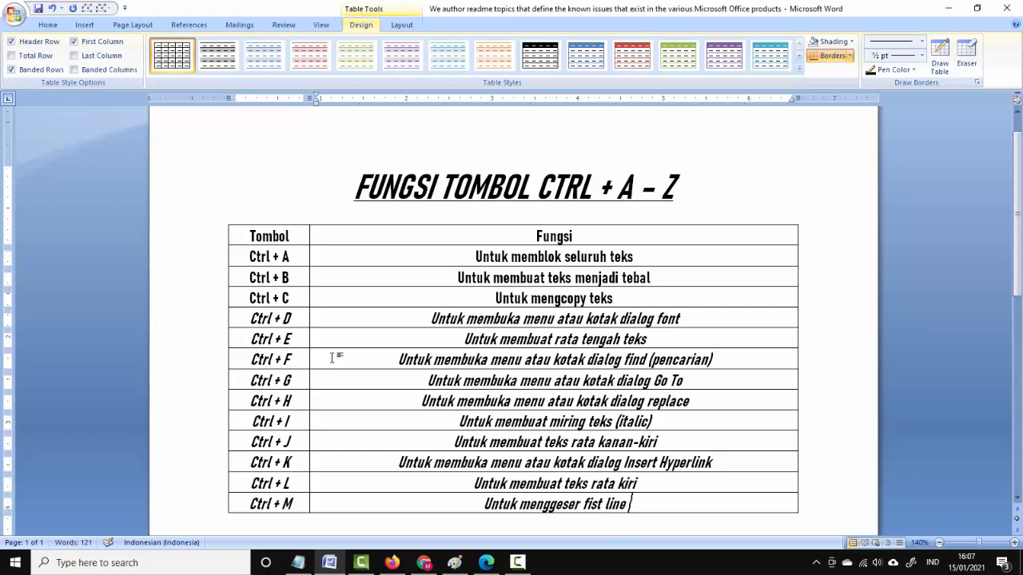
{"action": "type", "text": "Indent"}
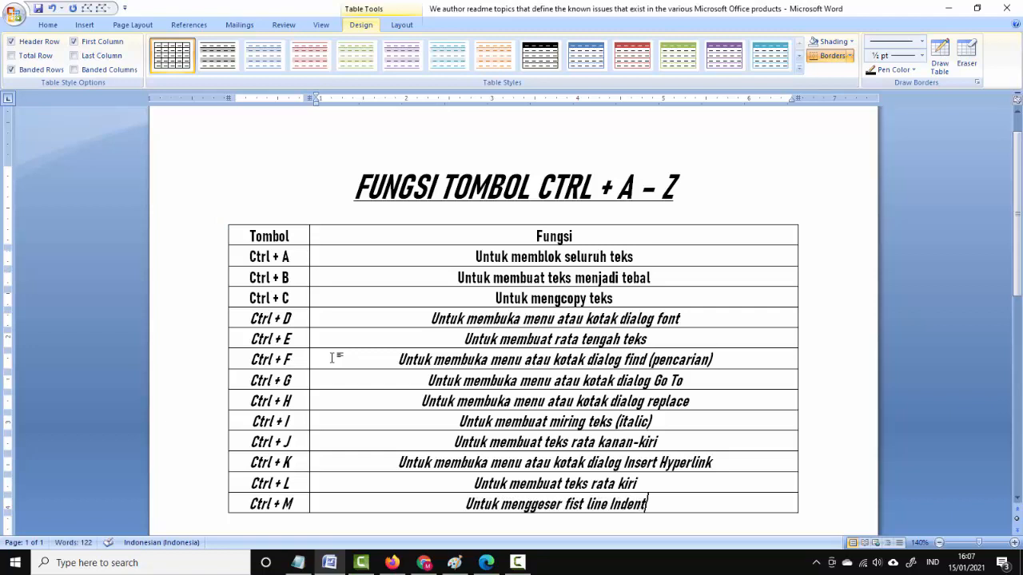
- Add a table row after Ctrl + M with "Ctrl + N" and its function "Untuk membuaka atau membuat dokumen baru"
{"action": "key", "text": "Tab"}
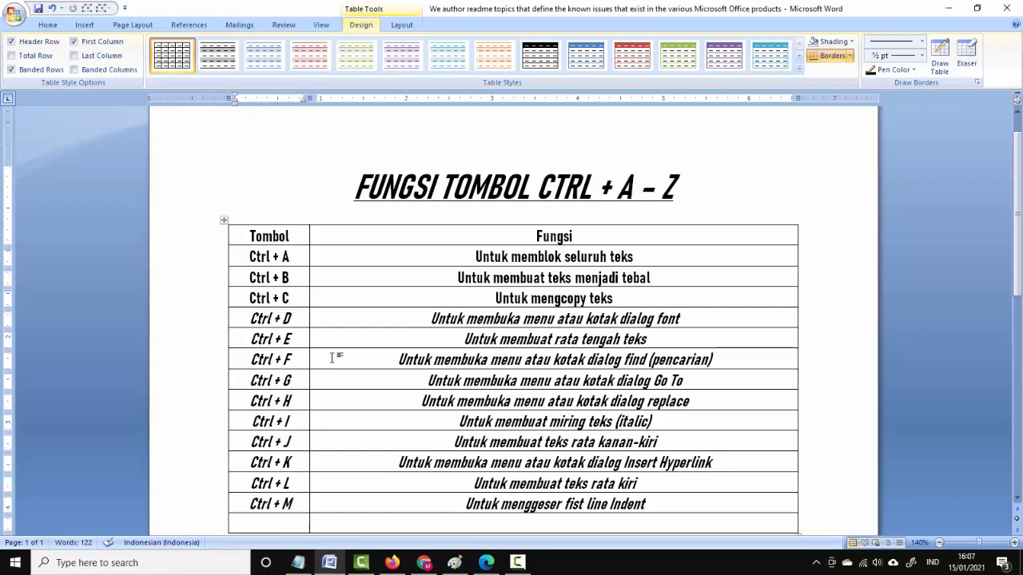
{"action": "type", "text": "C"}
{"action": "key", "text": "BackSpace"}
{"action": "type", "text": "Ctrl + N"}
{"action": "key", "text": "Tab"}
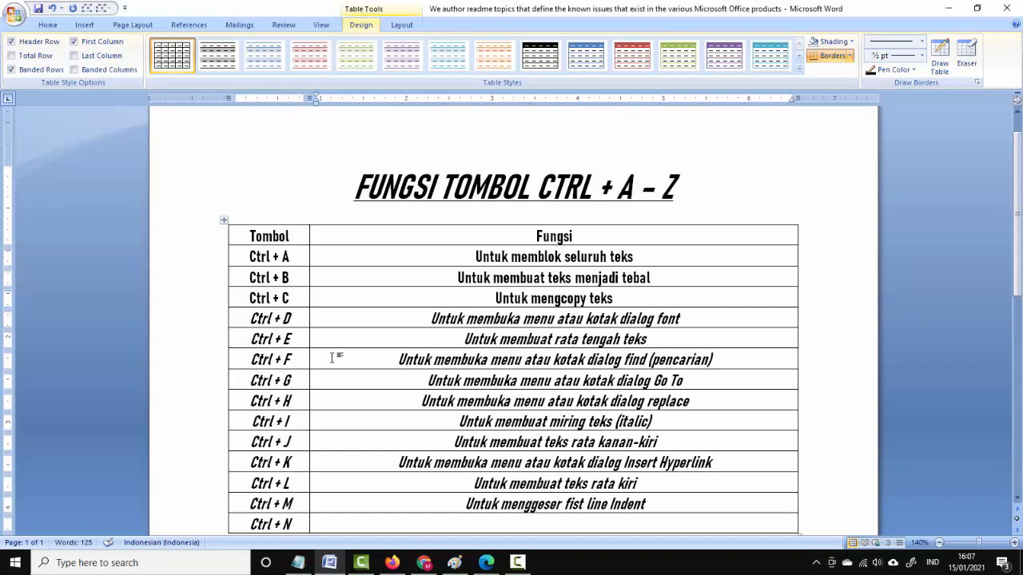
{"action": "type", "text": "Untuk memb"}
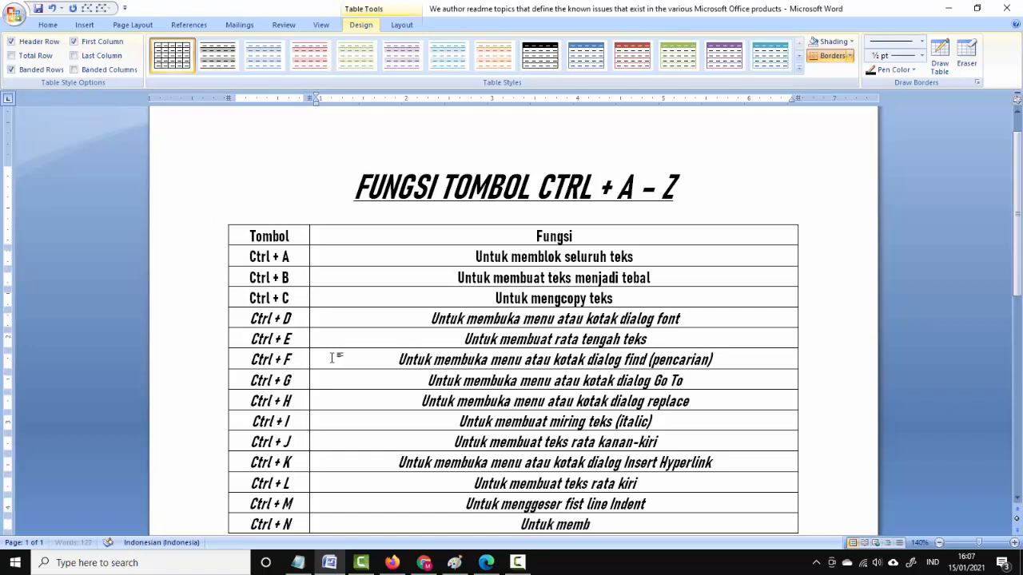
{"action": "type", "text": "uaka atau"}
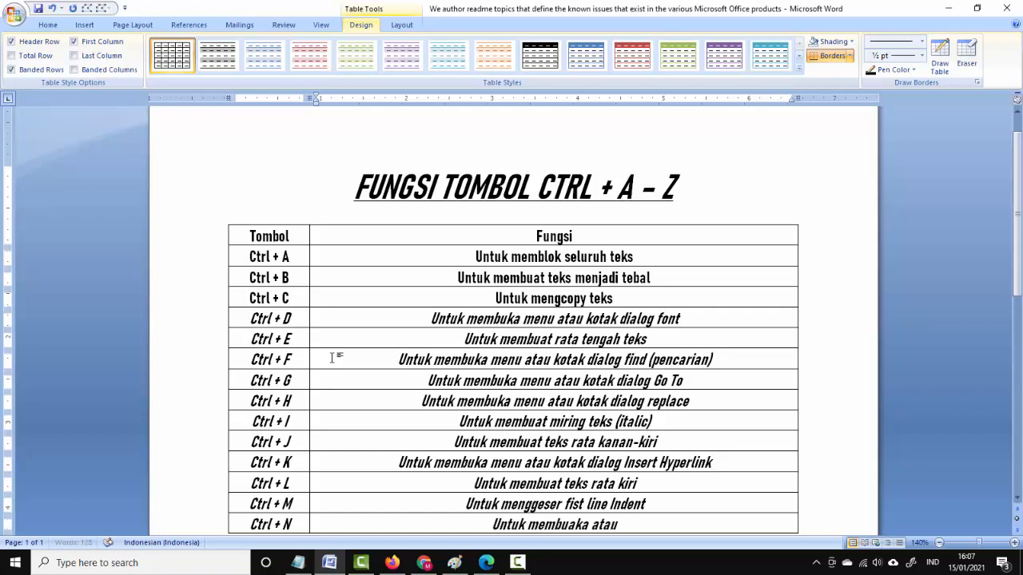
{"action": "type", "text": " membuat do"}
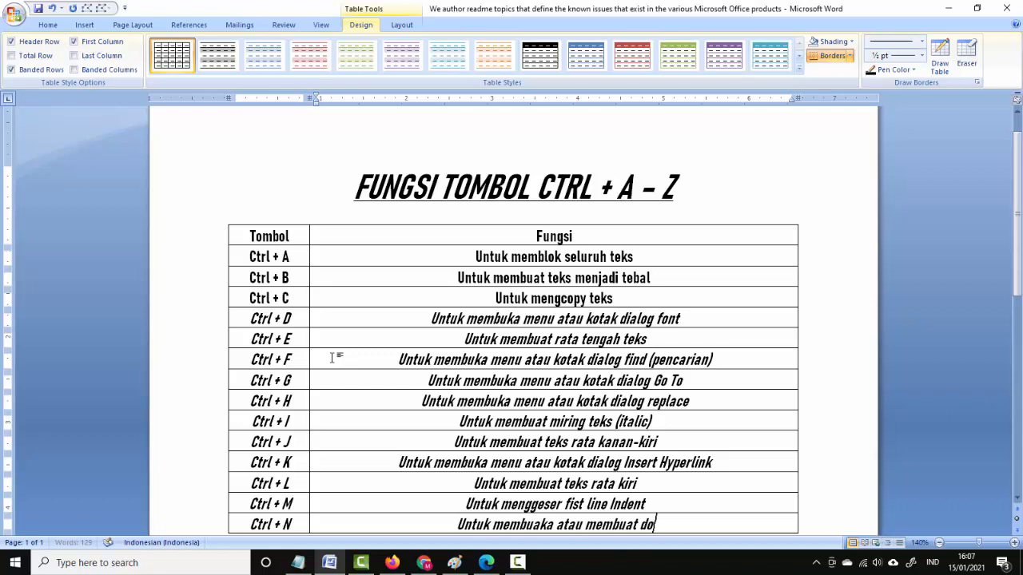
{"action": "type", "text": "kumen baru"}
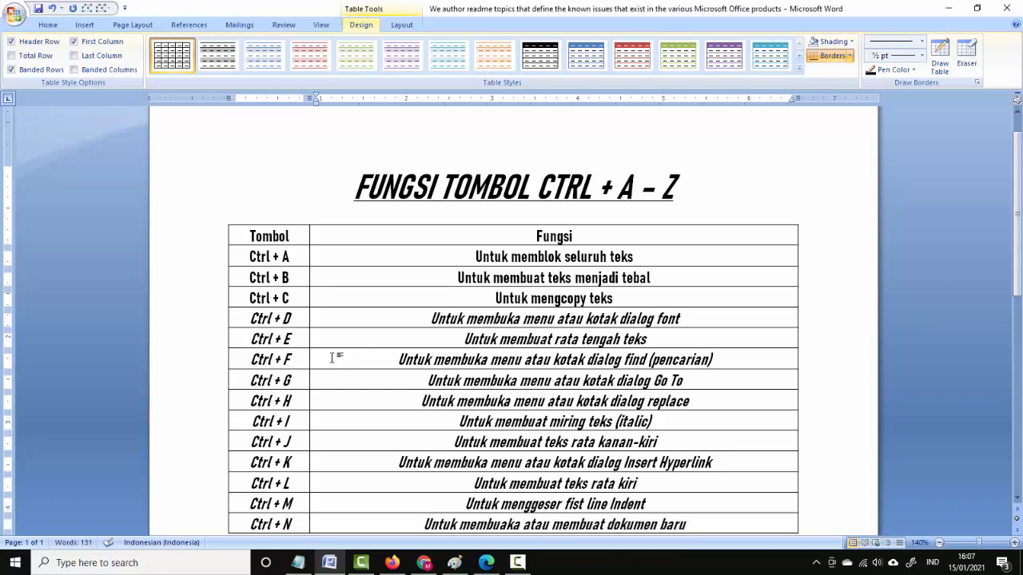
- Add a table row after Ctrl + N with "Ctrl + O" and its function "Untuk membuka menu atau kotak dialog open"
{"action": "key", "text": "Tab"}
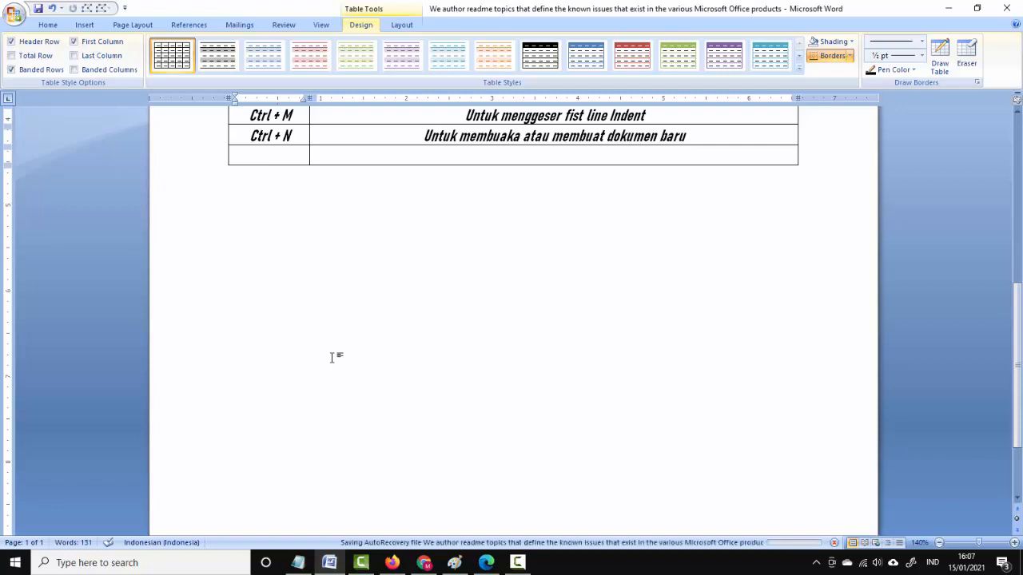
{"action": "type", "text": "Ctrl + "}
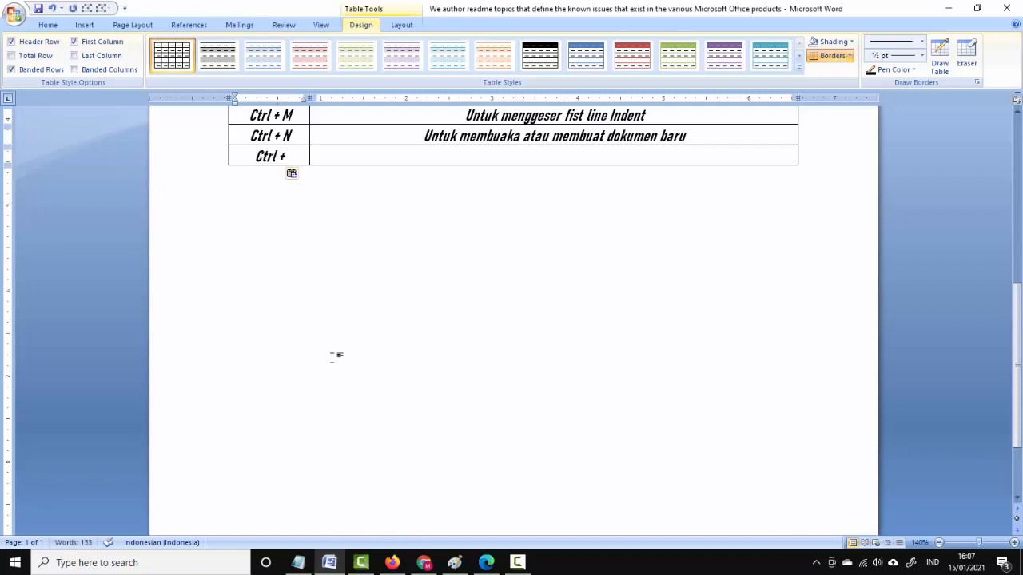
{"action": "type", "text": "O"}
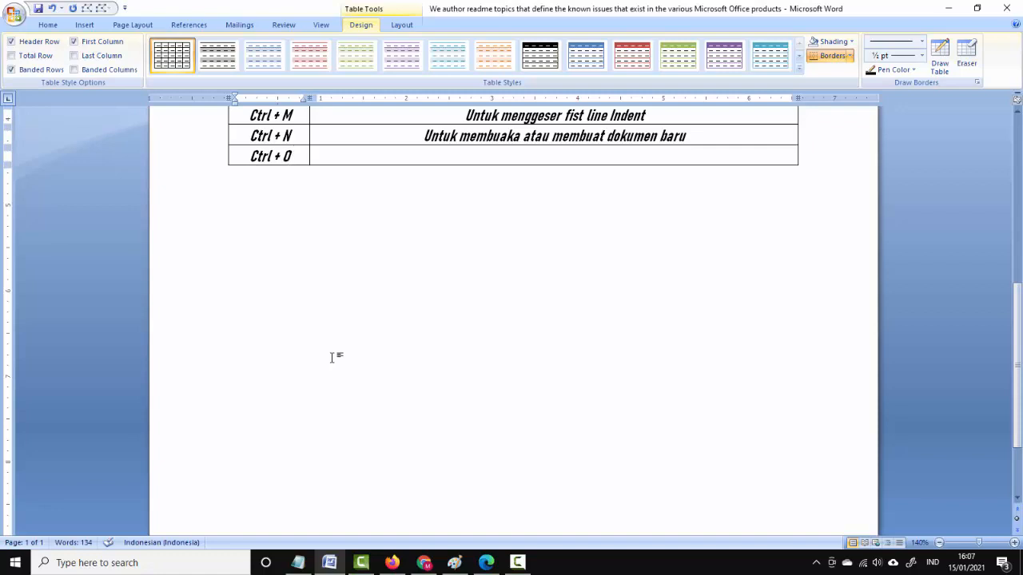
{"action": "key", "text": "Tab"}
{"action": "type", "text": "Untuk membuka"}
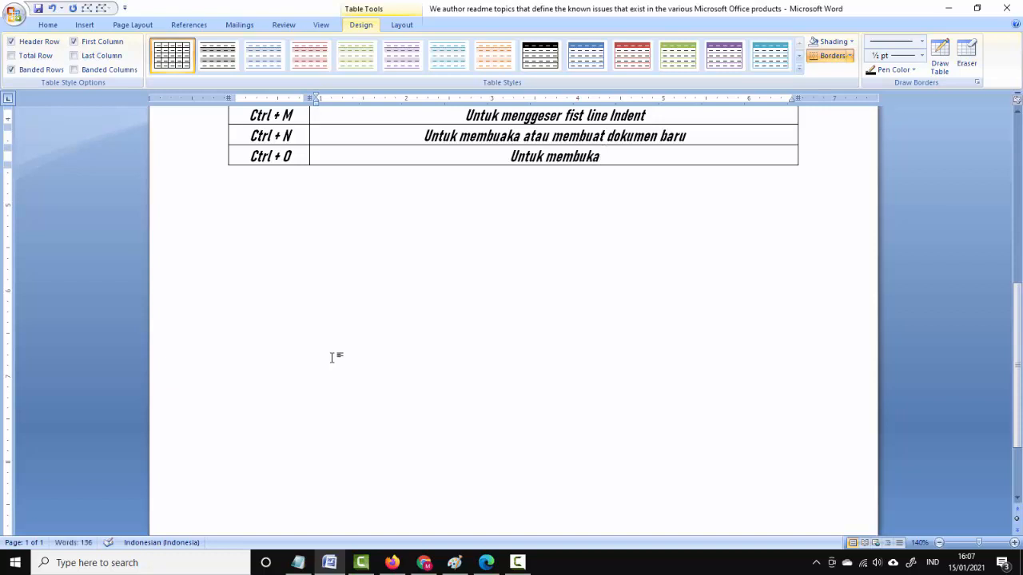
{"action": "type", "text": " men"}
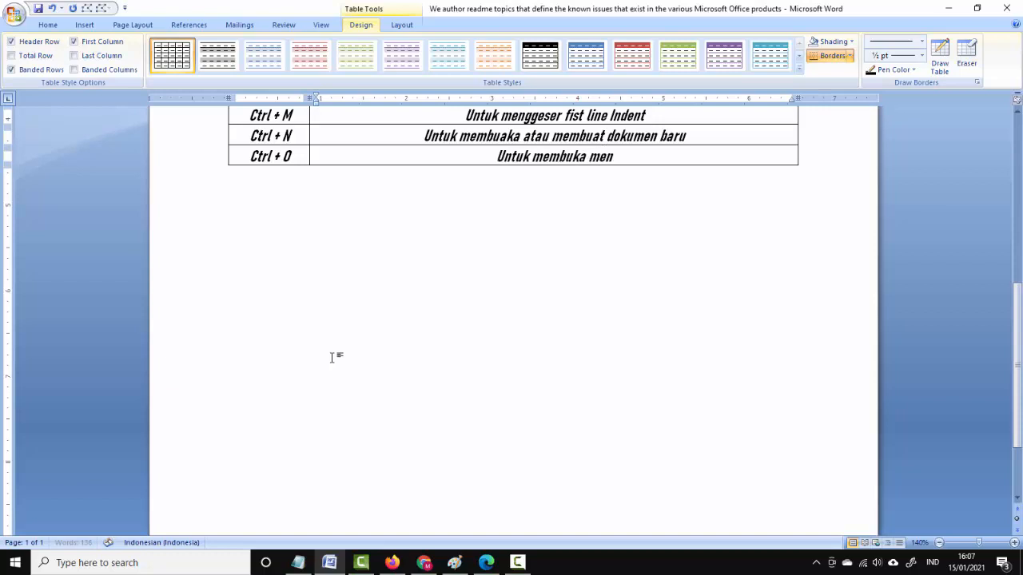
{"action": "type", "text": "u a"}
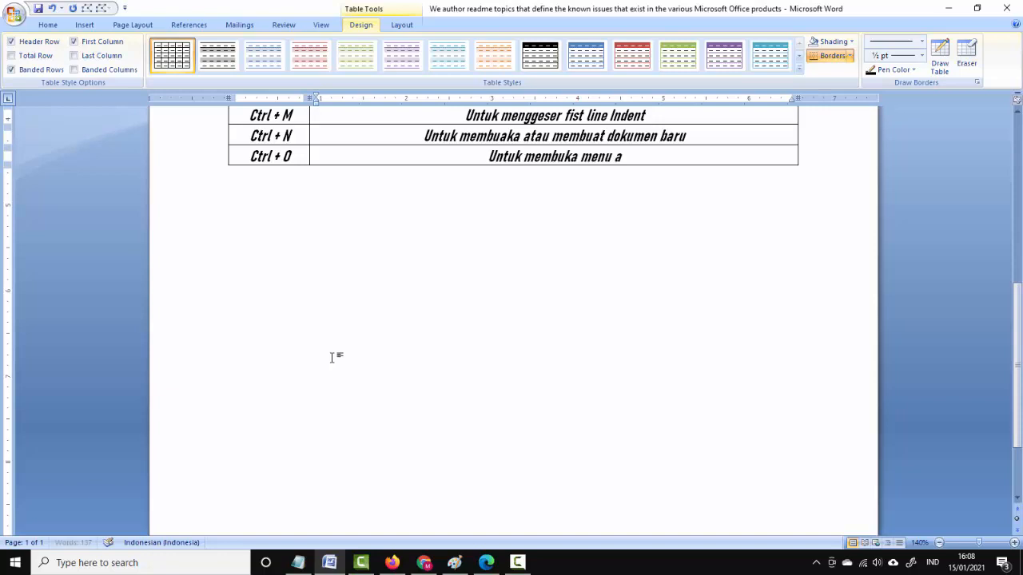
{"action": "type", "text": "tau kot"}
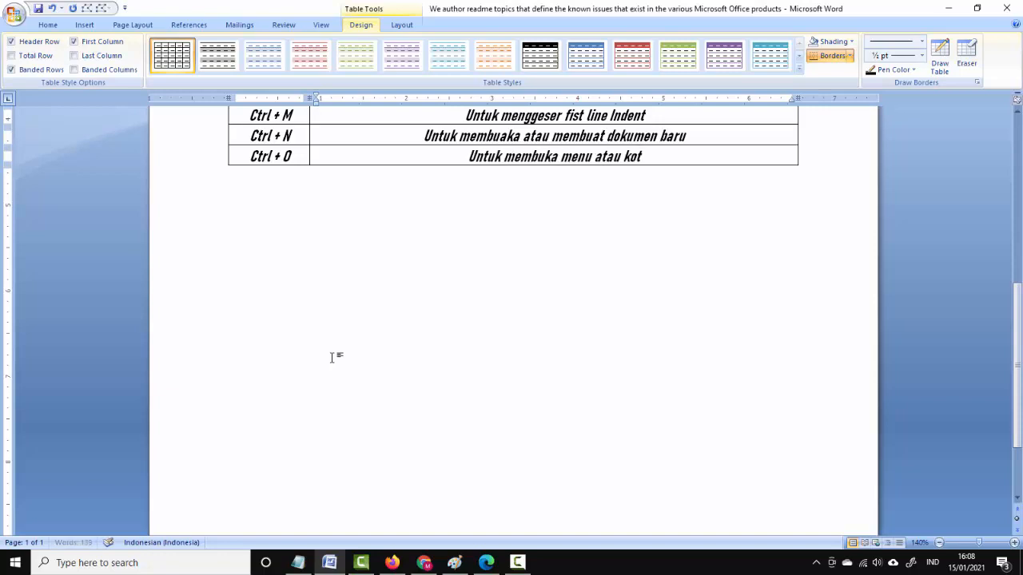
{"action": "type", "text": "ak dialo"}
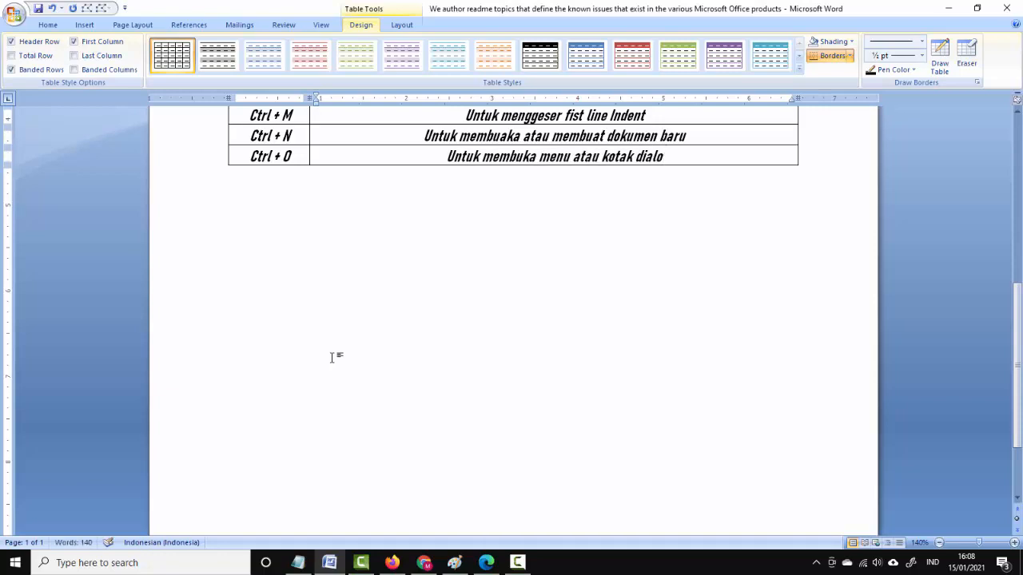
{"action": "type", "text": "g open"}
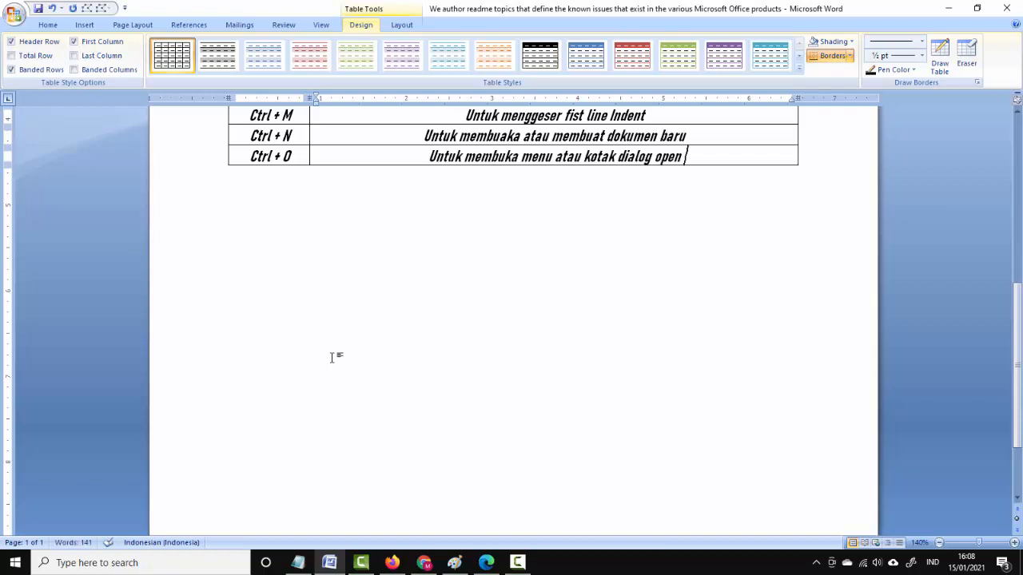
- Append the explanation "(untuk membuka dokumen)" to the function text of Ctrl + O
{"action": "type", "text": " ("}
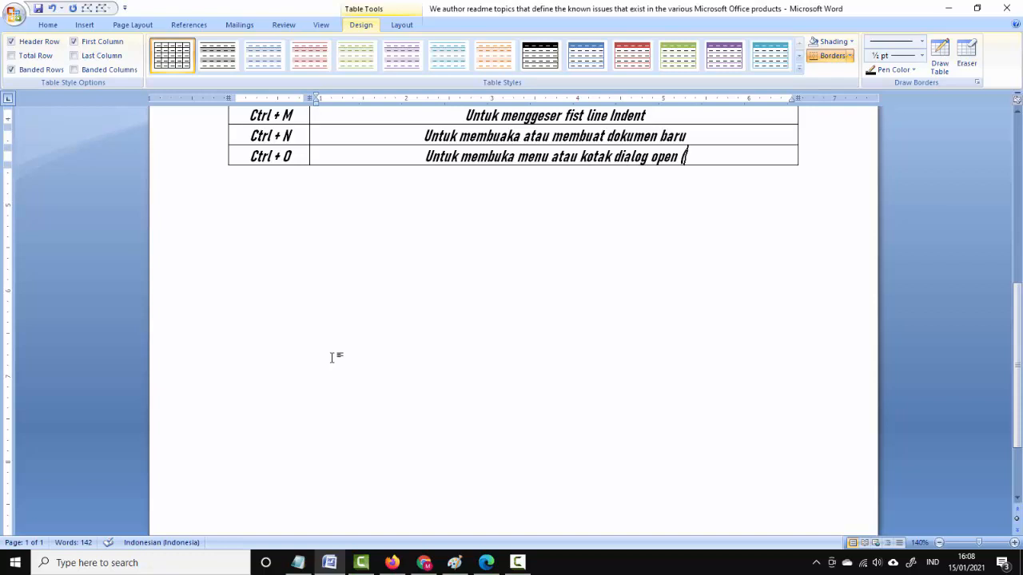
{"action": "type", "text": "untuk"}
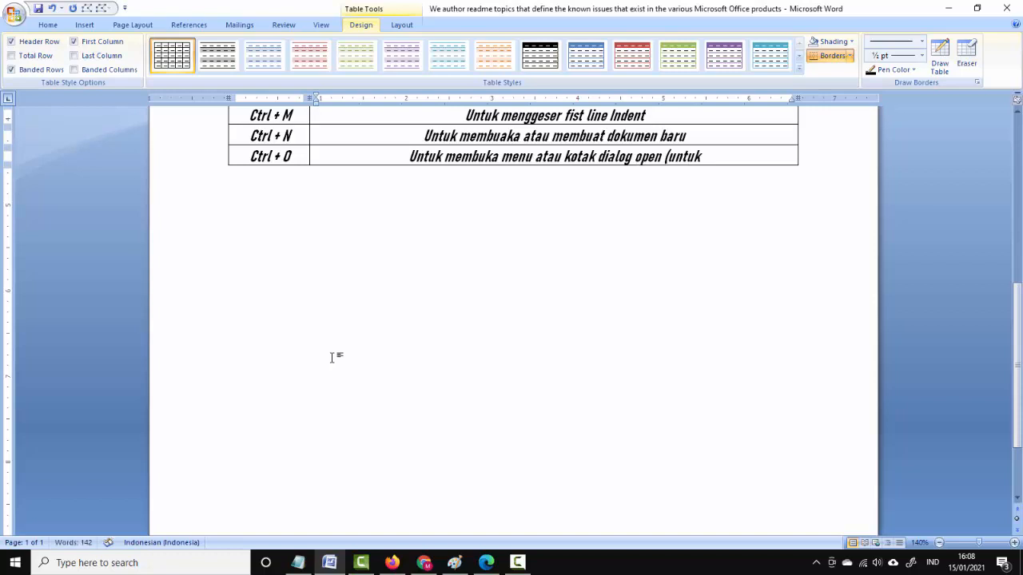
{"action": "type", "text": " membuka d"}
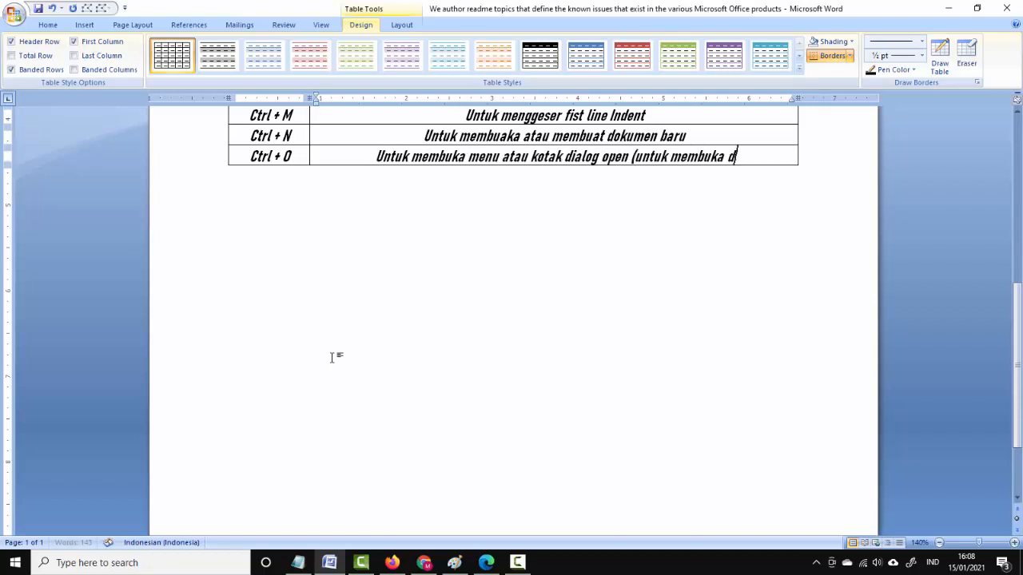
{"action": "type", "text": "okumen"}
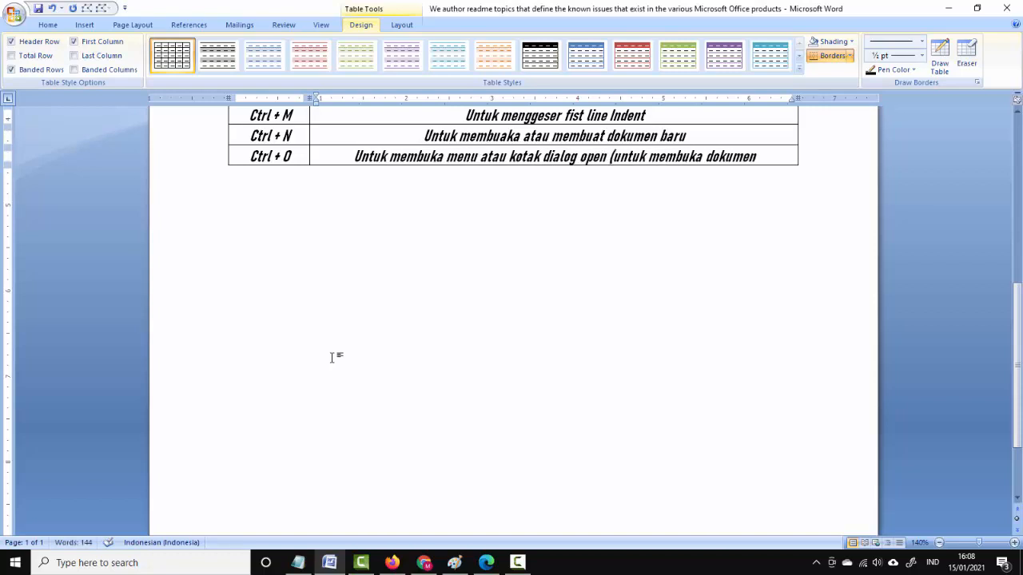
{"action": "type", "text": ")"}
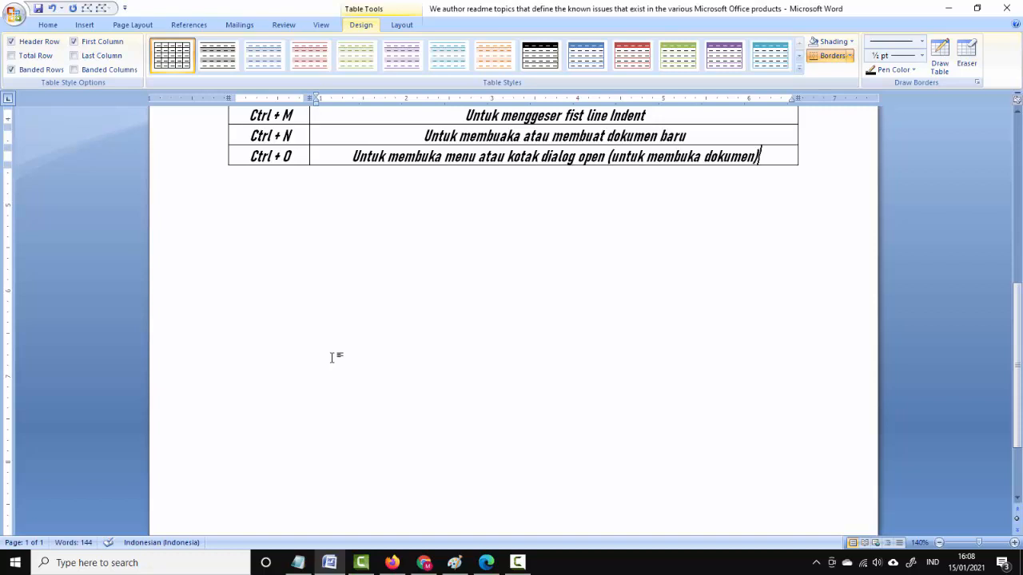
- Add a table row after Ctrl + O and enter "Ctrl + P" in its Tombol column
{"action": "key", "text": "Tab"}
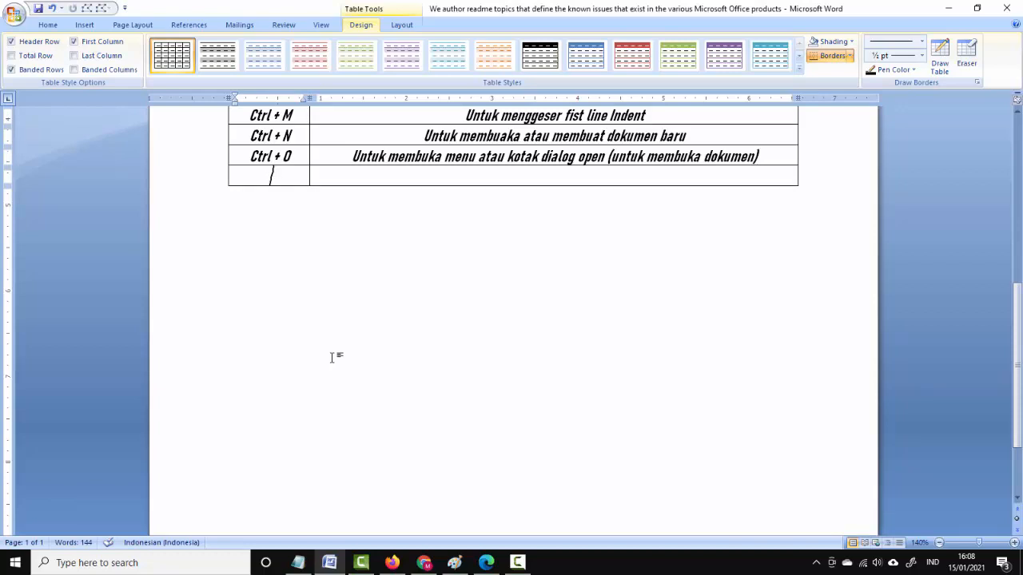
{"action": "type", "text": "C"}
{"action": "key", "text": "BackSpace"}
{"action": "type", "text": "Ctrl + P"}
{"action": "key", "text": "Tab"}
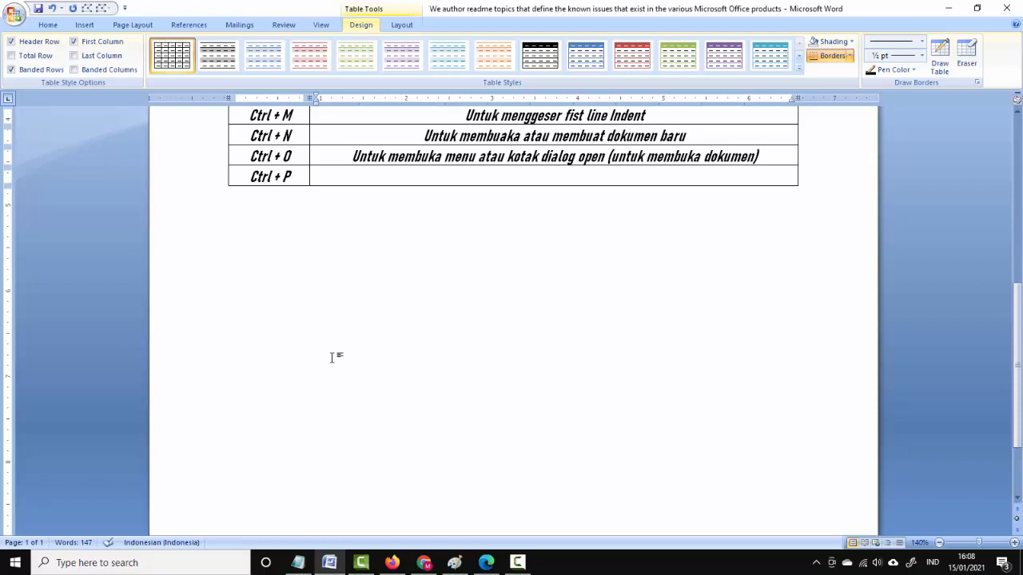
- Enter "Untuk membuka menu atau kotak dialog Print (untuk mencetak dokumen)" as the function of Ctrl + P
{"action": "type", "text": "Untuk mem"}
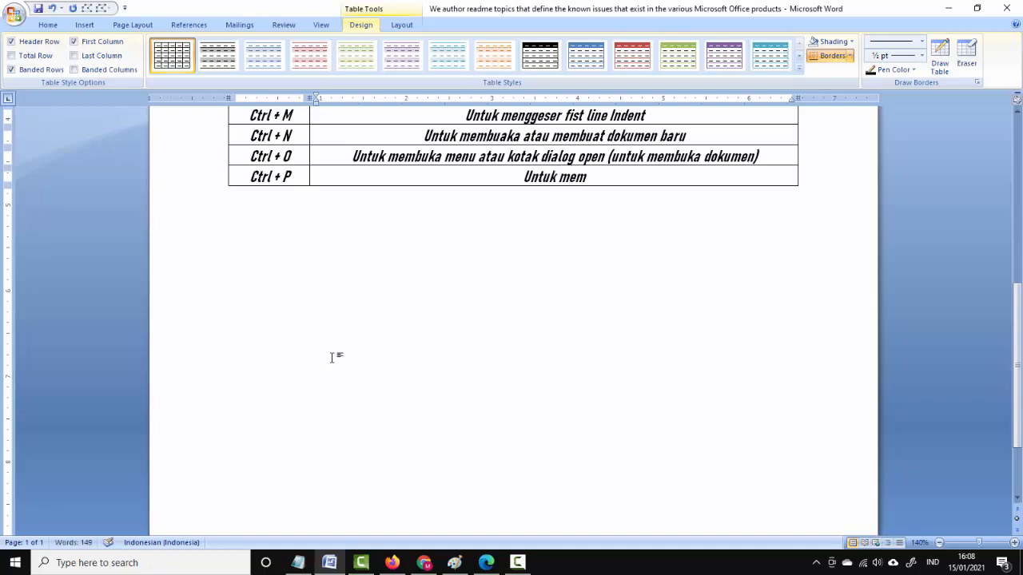
{"action": "type", "text": "buka menu"}
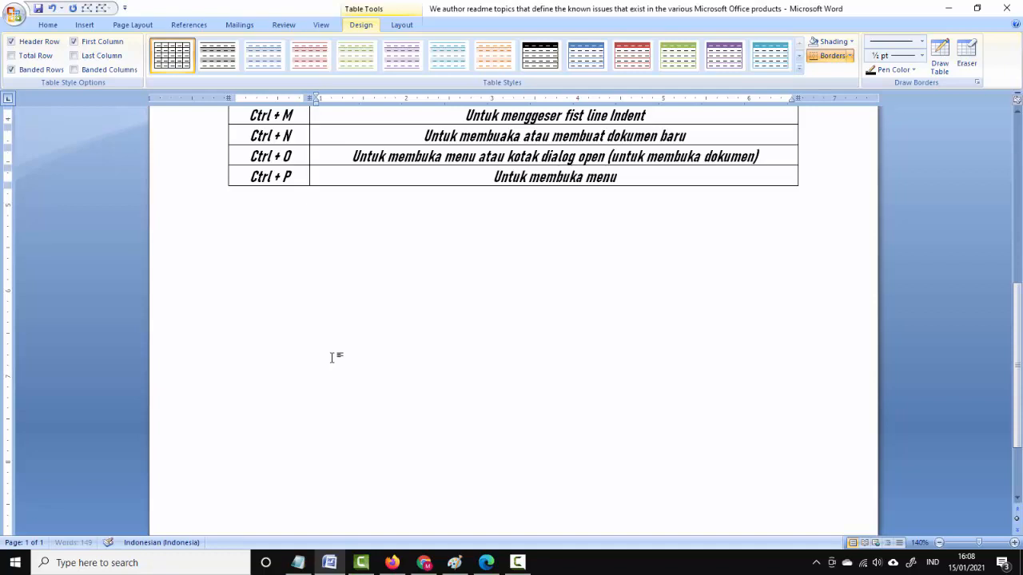
{"action": "type", "text": " atau ko"}
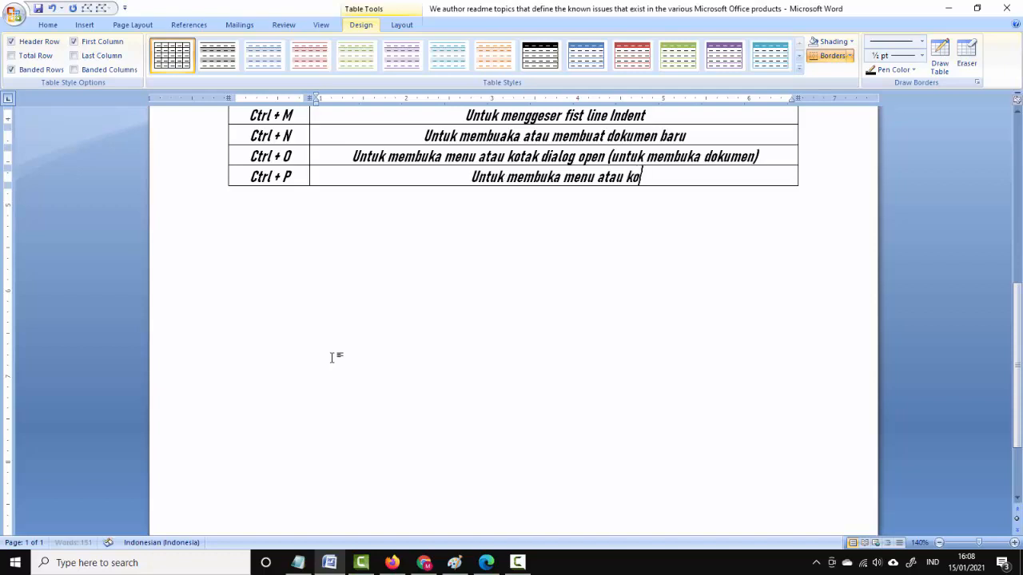
{"action": "type", "text": "tak dial"}
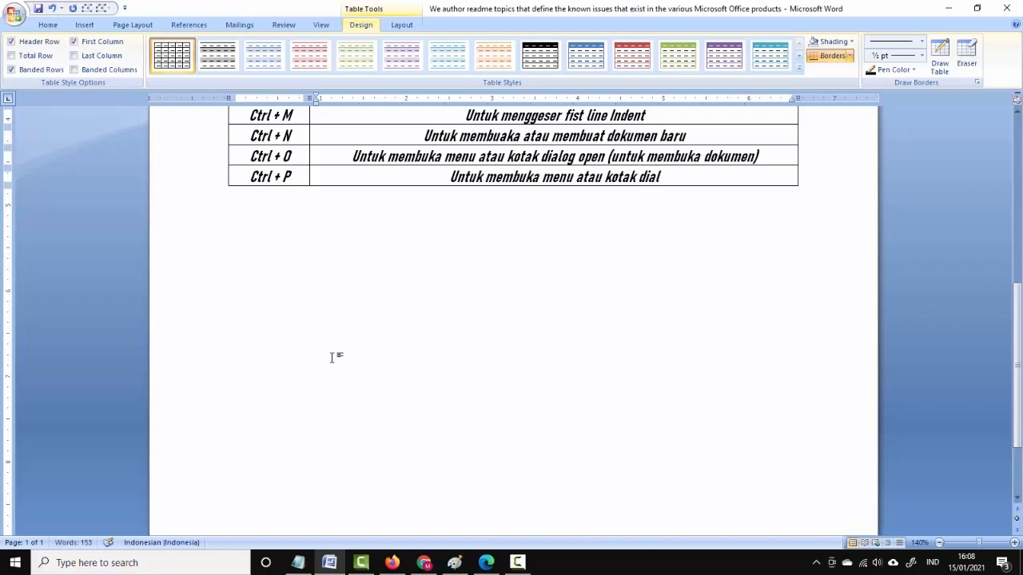
{"action": "type", "text": "og Pre"}
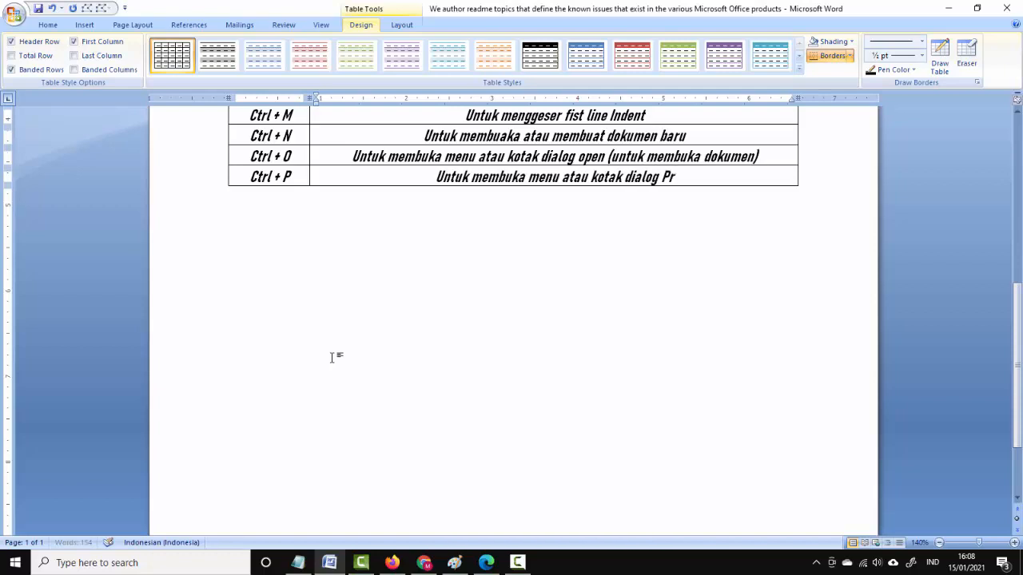
{"action": "key", "text": "BackSpace"}
{"action": "type", "text": "int"}
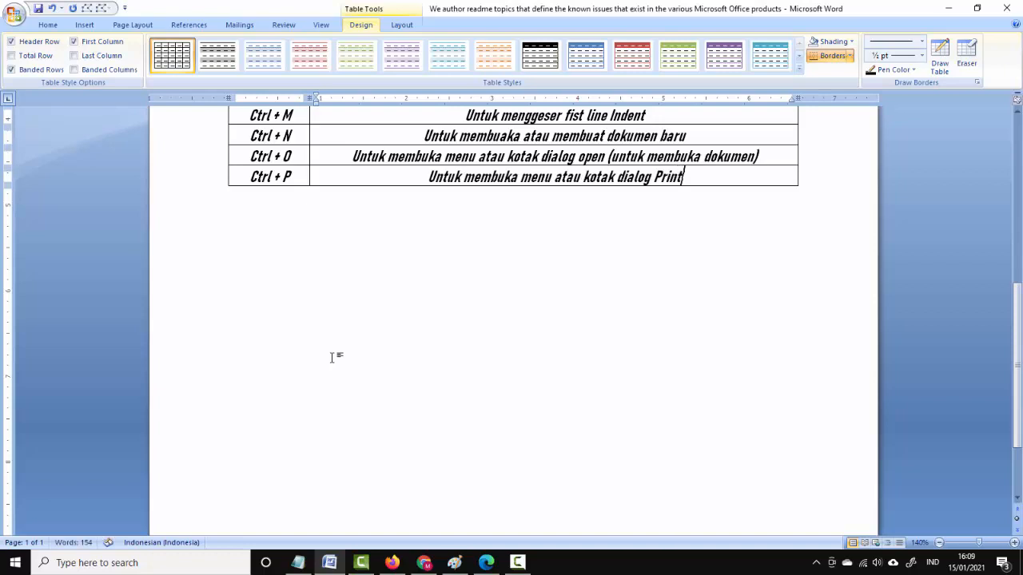
{"action": "type", "text": " ("}
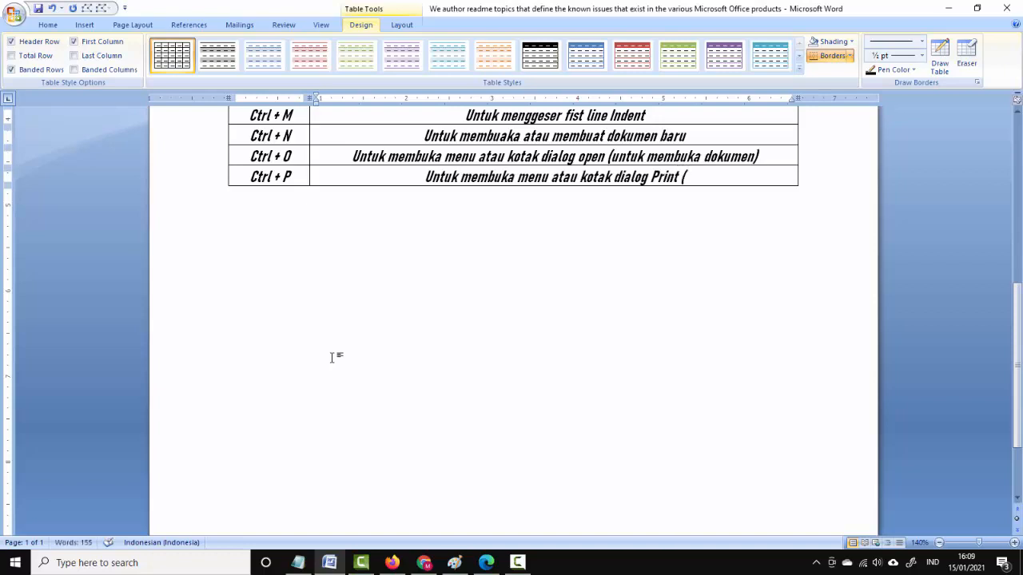
{"action": "type", "text": "untuk men"}
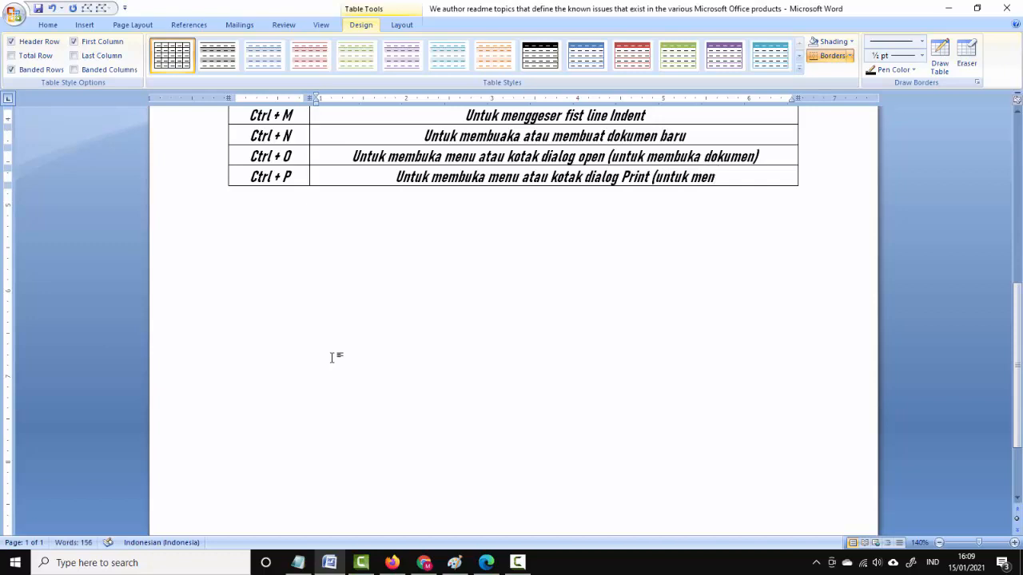
{"action": "type", "text": "cetak d"}
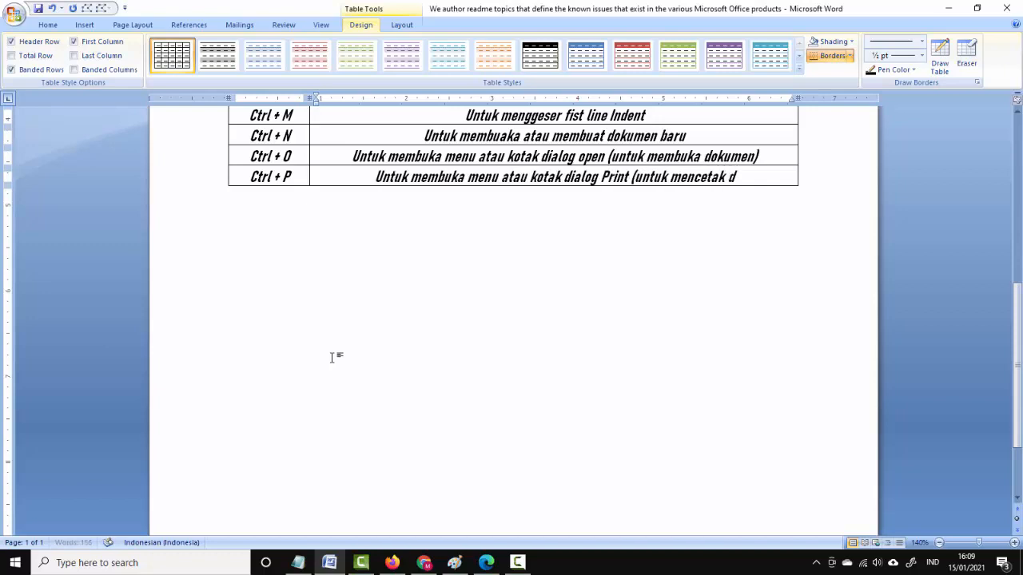
{"action": "type", "text": "okumen)"}
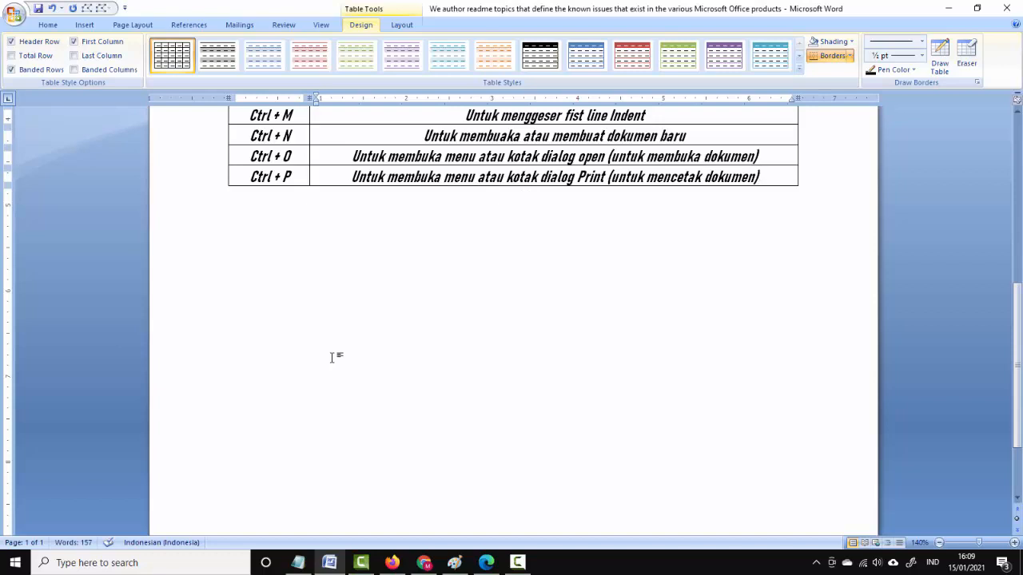
- Add a table row after Ctrl + P with "Ctrl + Q" and its function "Untuk menghilangkan nomor urut"
{"action": "key", "text": "Tab"}
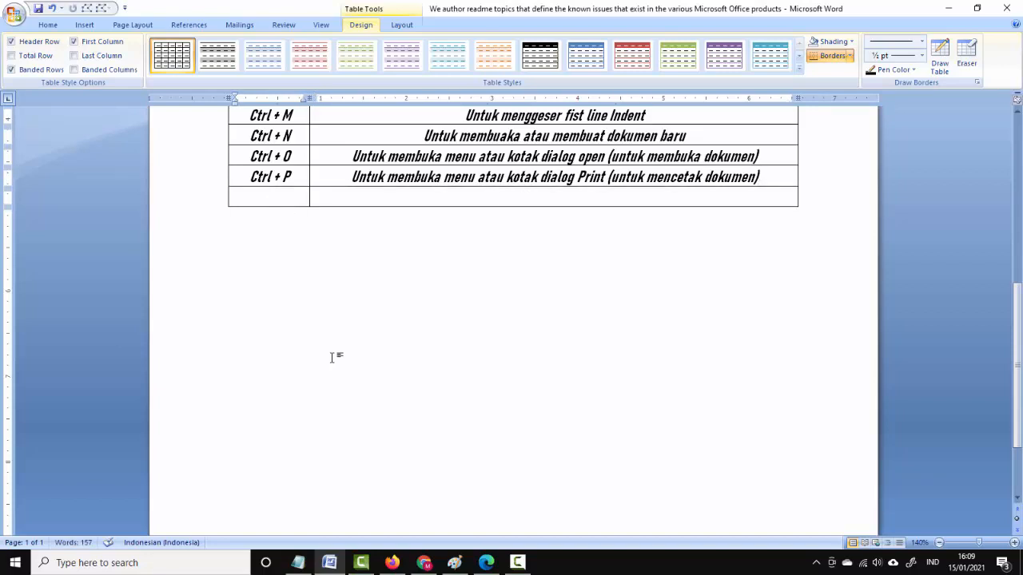
{"action": "type", "text": "Ctrl + Q"}
{"action": "key", "text": "Tab"}
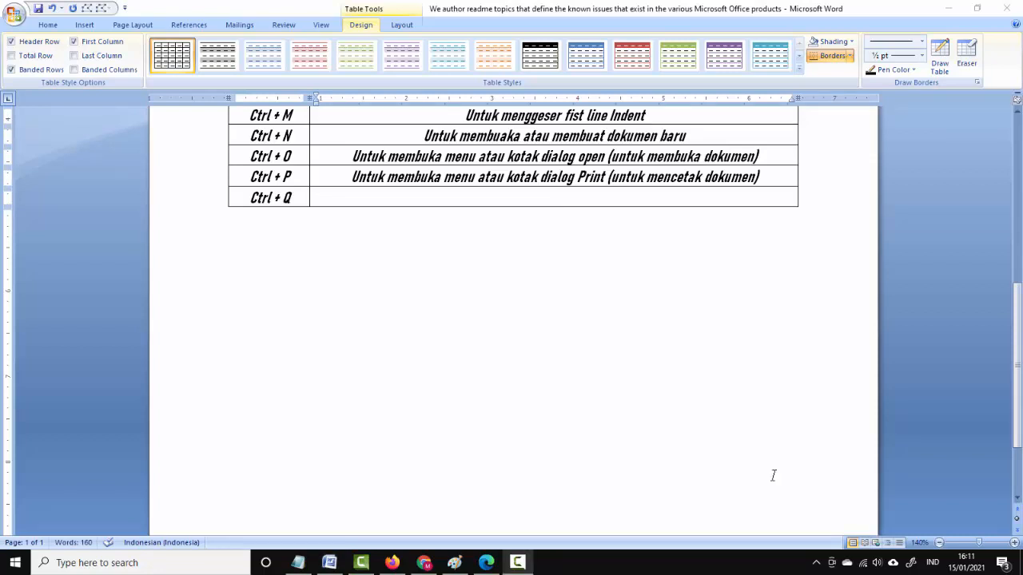
{"action": "left_click", "coordinate": [562, 199]}
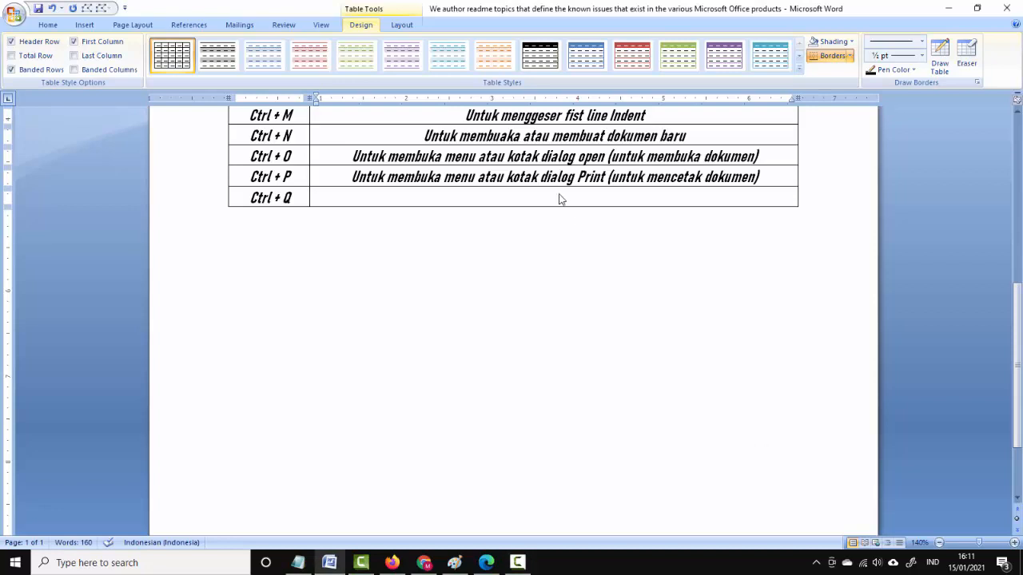
{"action": "type", "text": "Untuk menghilangk"}
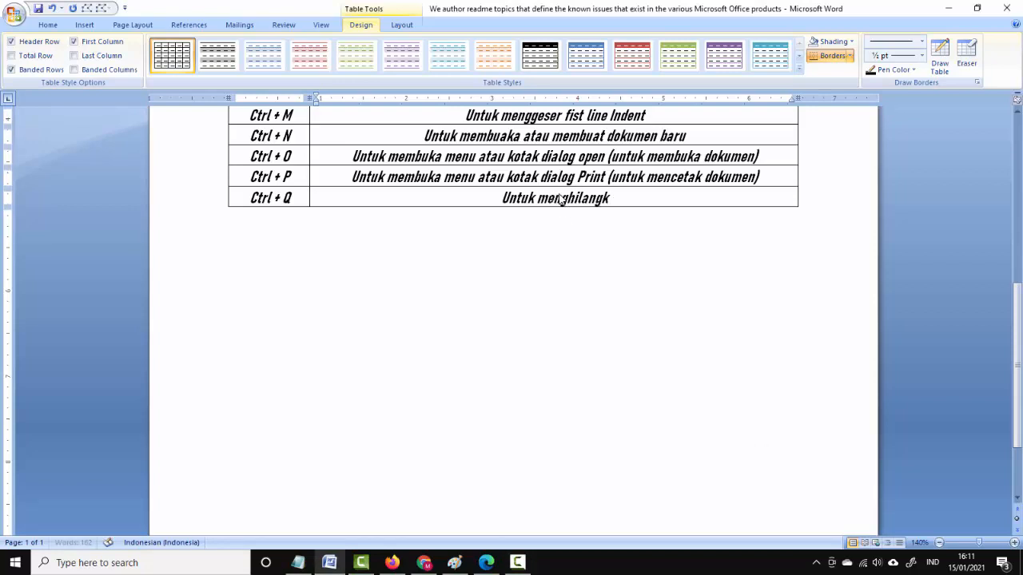
{"action": "type", "text": "an nom"}
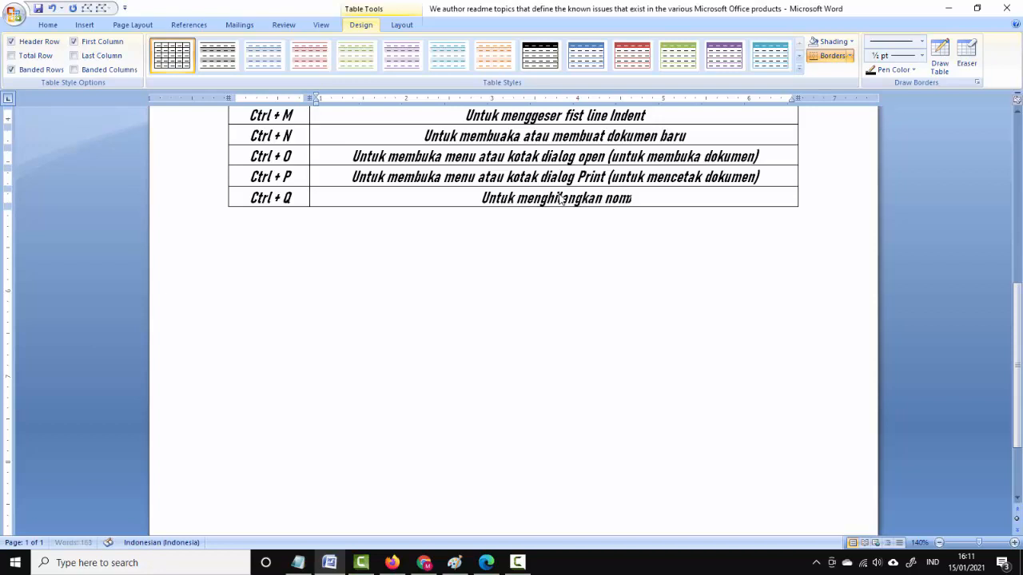
{"action": "type", "text": "or urut"}
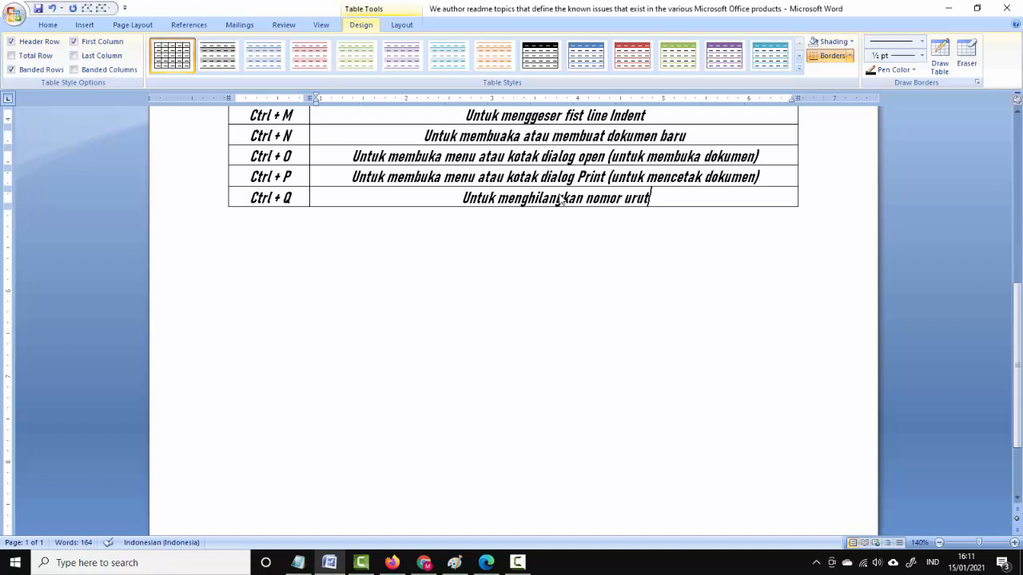
- Add a table row after Ctrl + Q with "Ctrl + R" and its function "Untuk membuat teks rata kanan"
{"action": "key", "text": "Tab"}
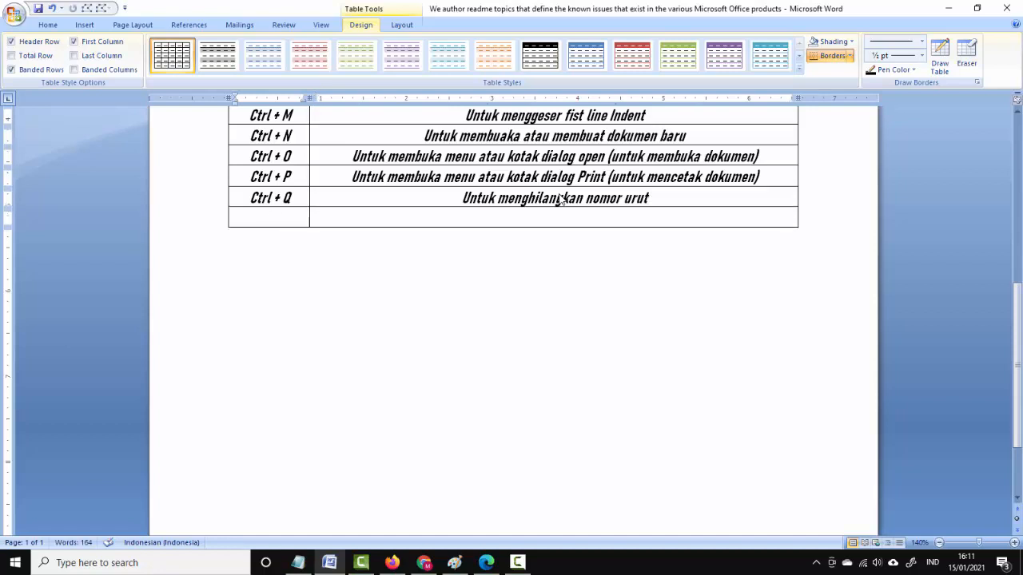
{"action": "type", "text": "C"}
{"action": "key", "text": "BackSpace"}
{"action": "type", "text": "Ctrl + R"}
{"action": "key", "text": "Tab"}
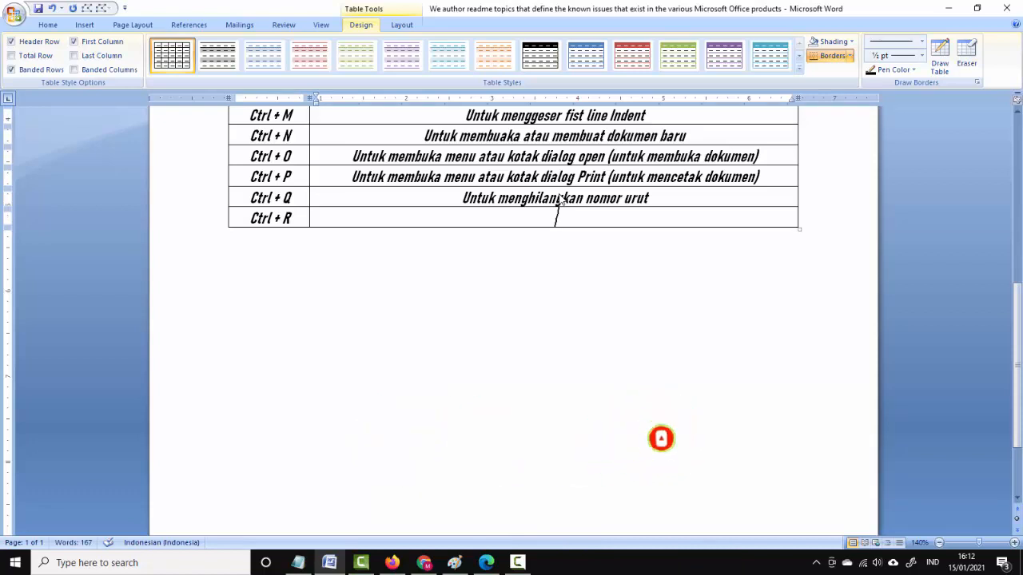
{"action": "type", "text": "Untuk"}
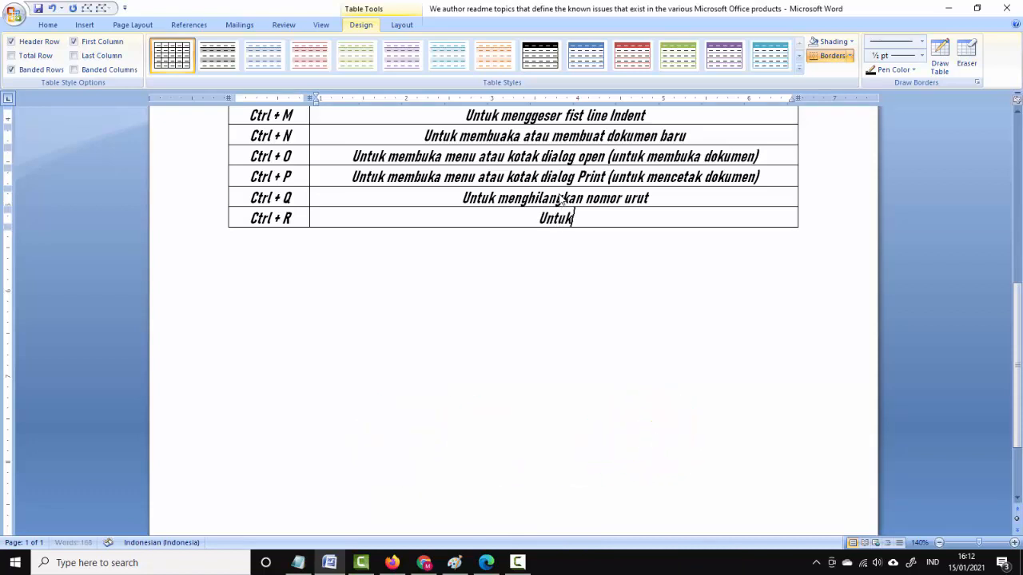
{"action": "type", "text": " membuat"}
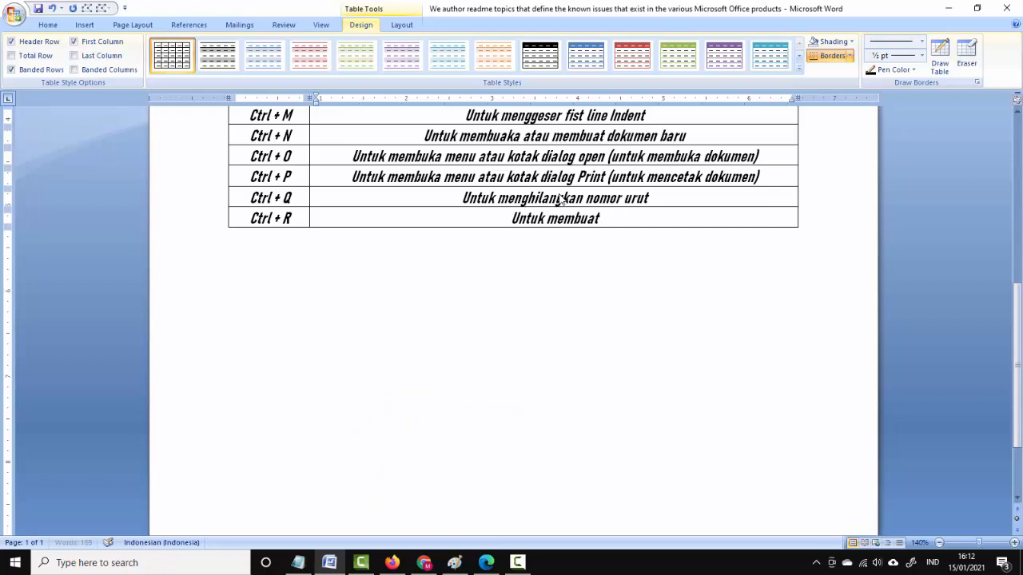
{"action": "type", "text": " teks rata kanan"}
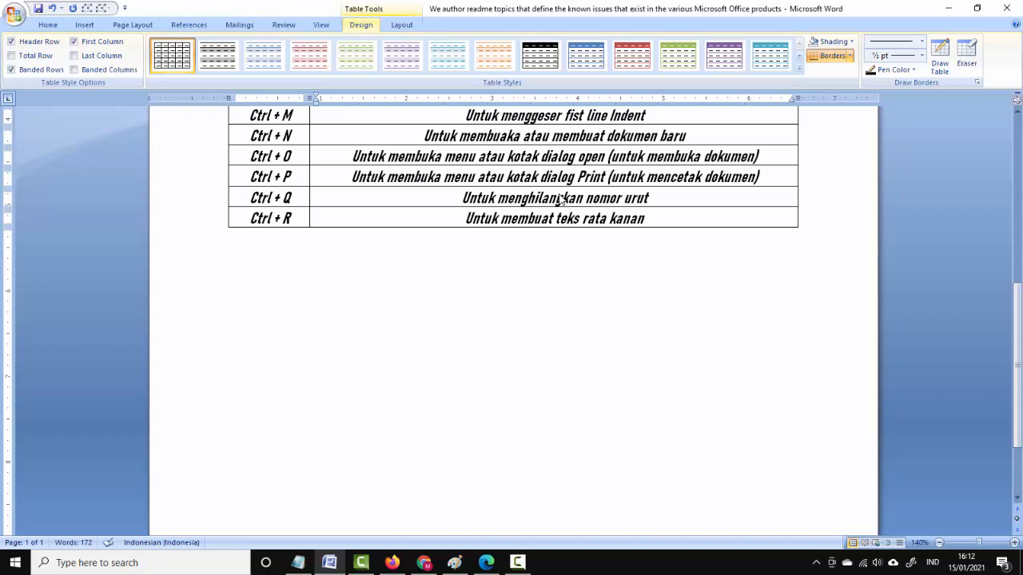
- Add a table row after Ctrl + R with "Ctrl + S" and its function "Untuk menyimpan dokumen"
{"action": "key", "text": "Tab"}
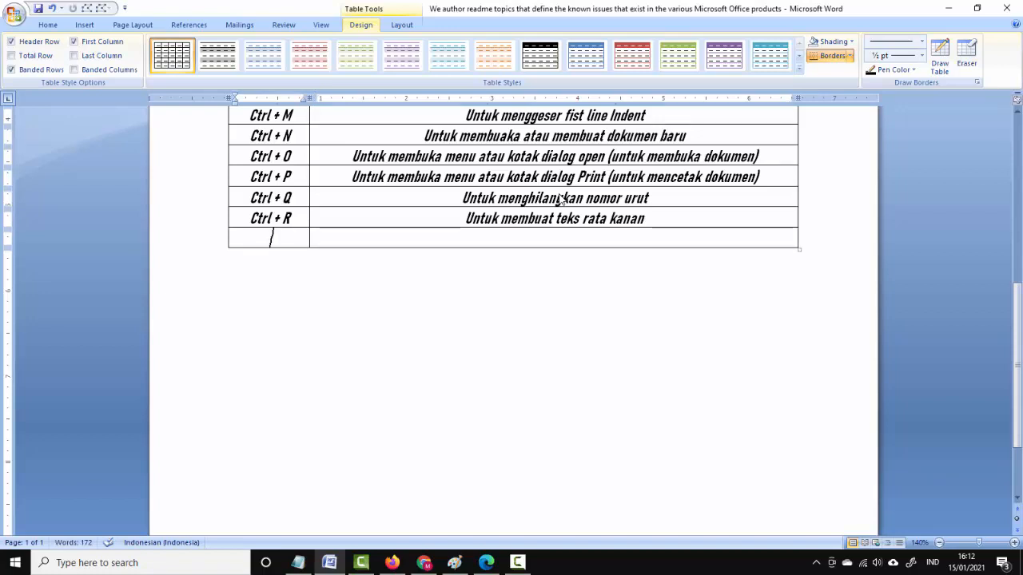
{"action": "type", "text": "Ctrl +"}
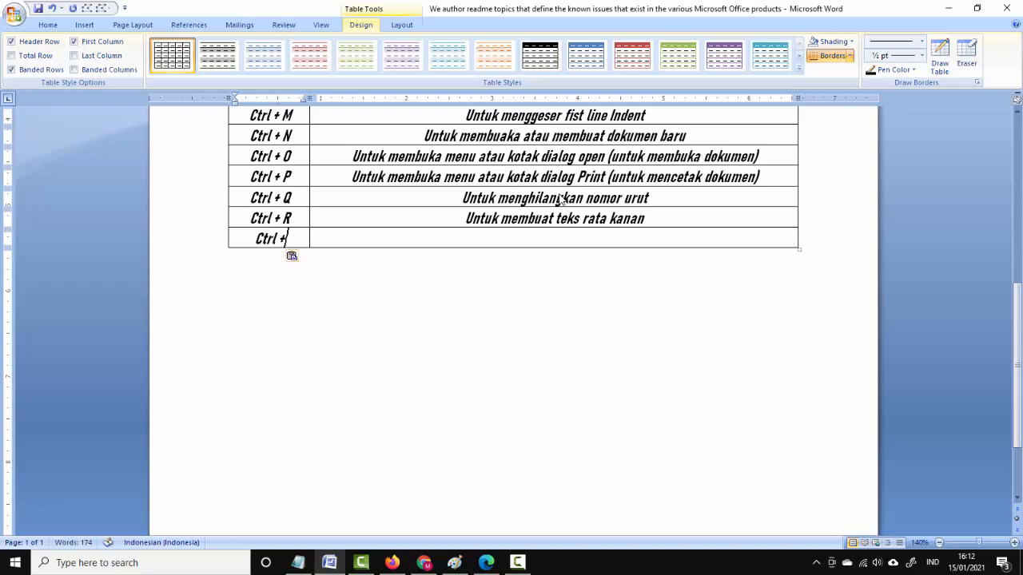
{"action": "type", "text": "S"}
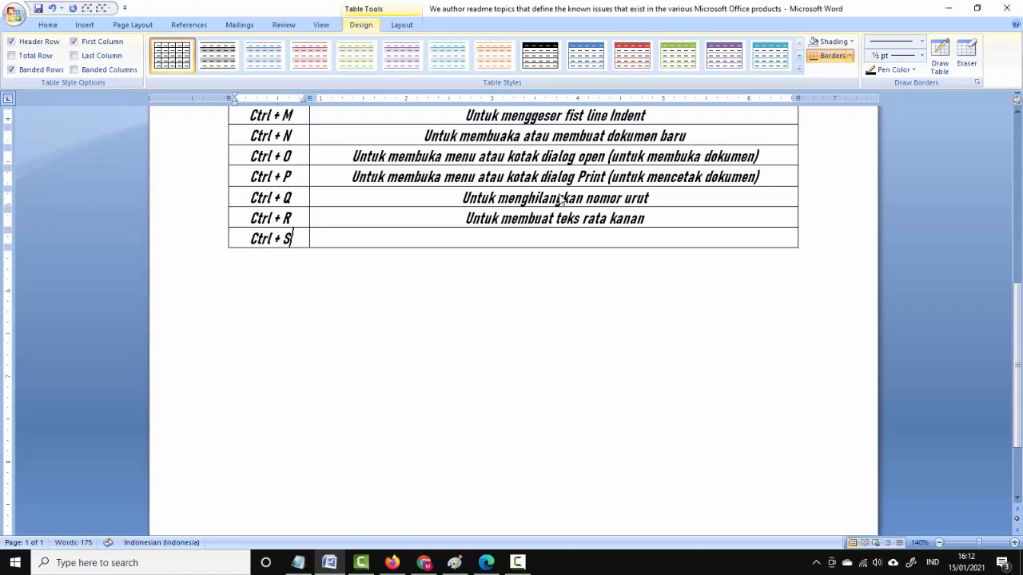
{"action": "key", "text": "Tab"}
{"action": "type", "text": "U"}
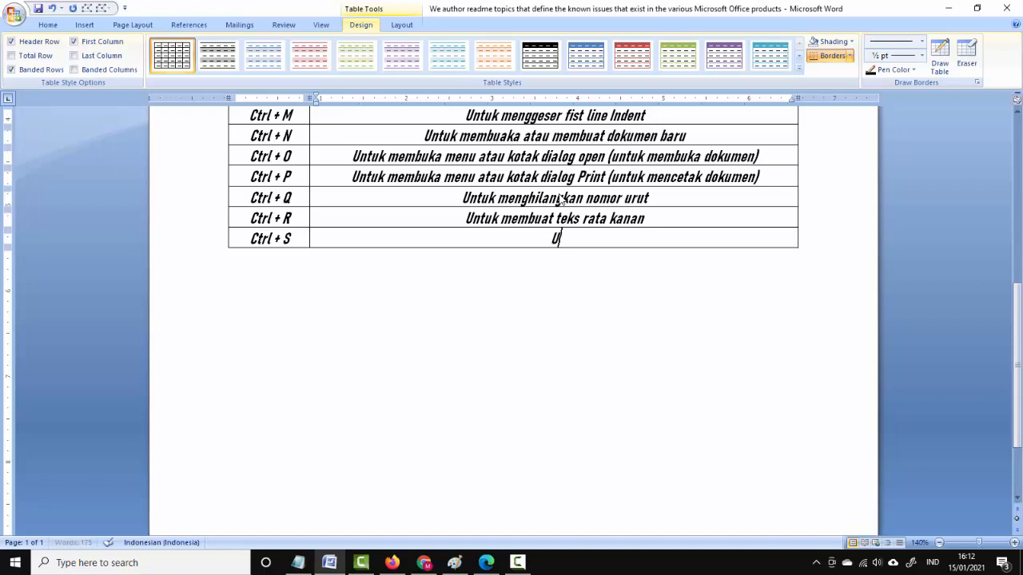
{"action": "type", "text": "ntuk"}
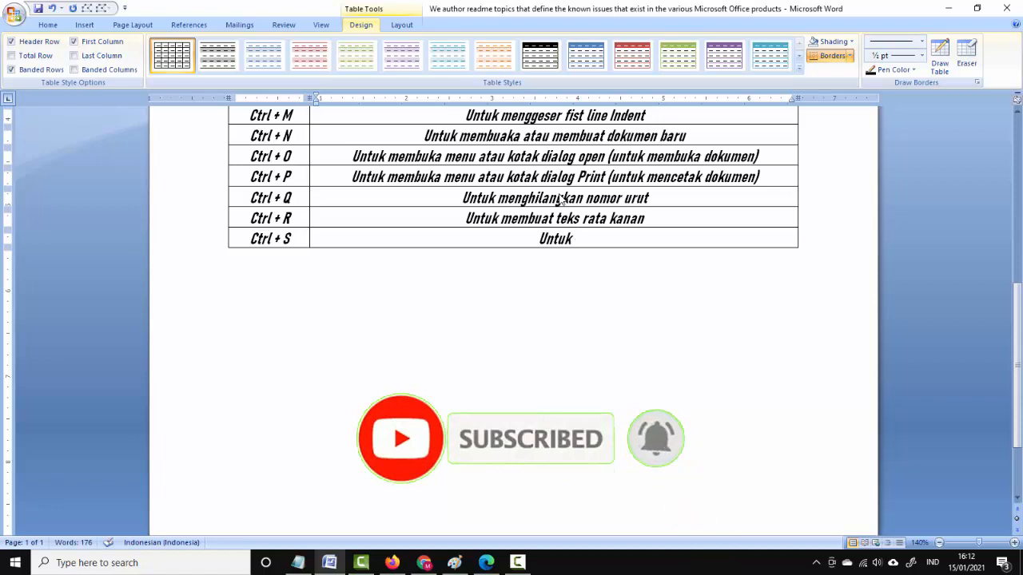
{"action": "type", "text": " menyim"}
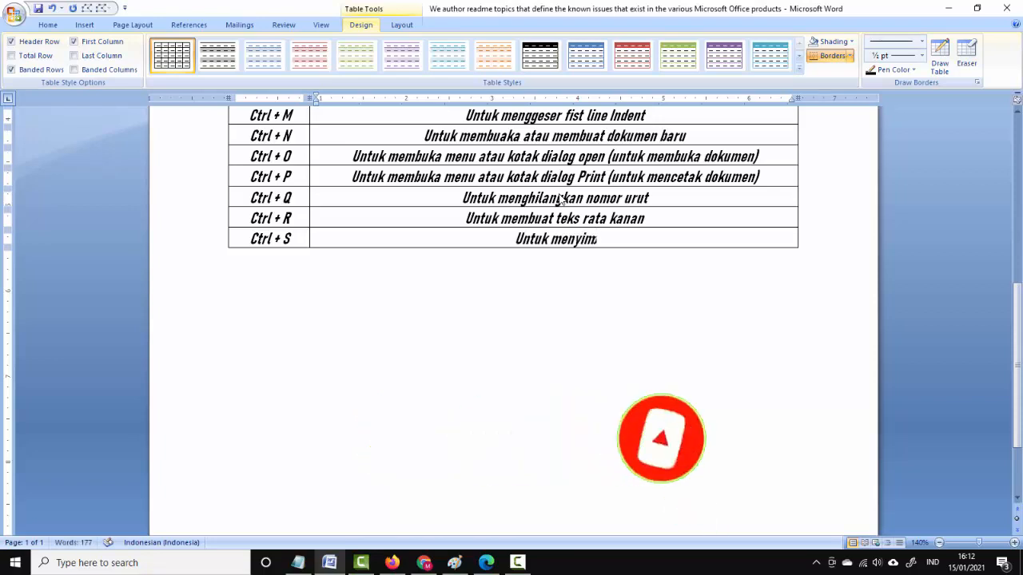
{"action": "type", "text": "pan dokumen"}
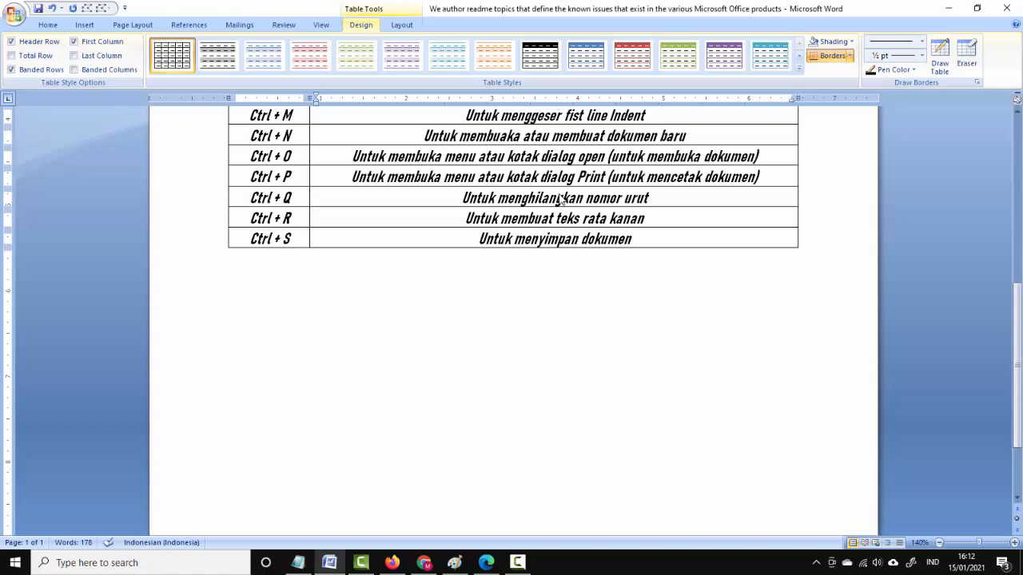
- Add a table row after Ctrl + S with "Ctrl + T" and its function "Untuk menggeser Left Tab"
{"action": "key", "text": "Tab"}
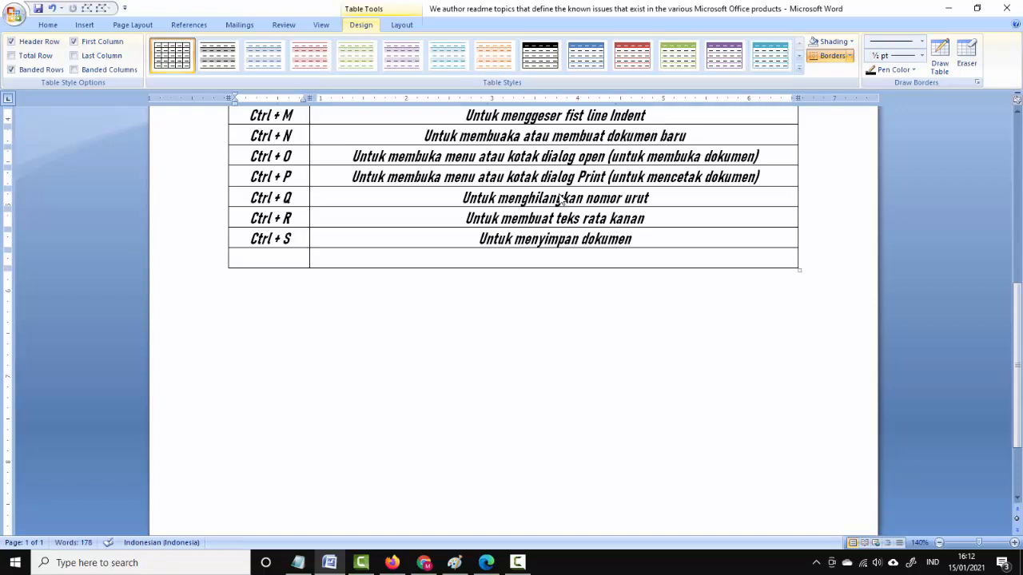
{"action": "type", "text": "Ctrl +"}
{"action": "type", "text": "T"}
{"action": "key", "text": "Tab"}
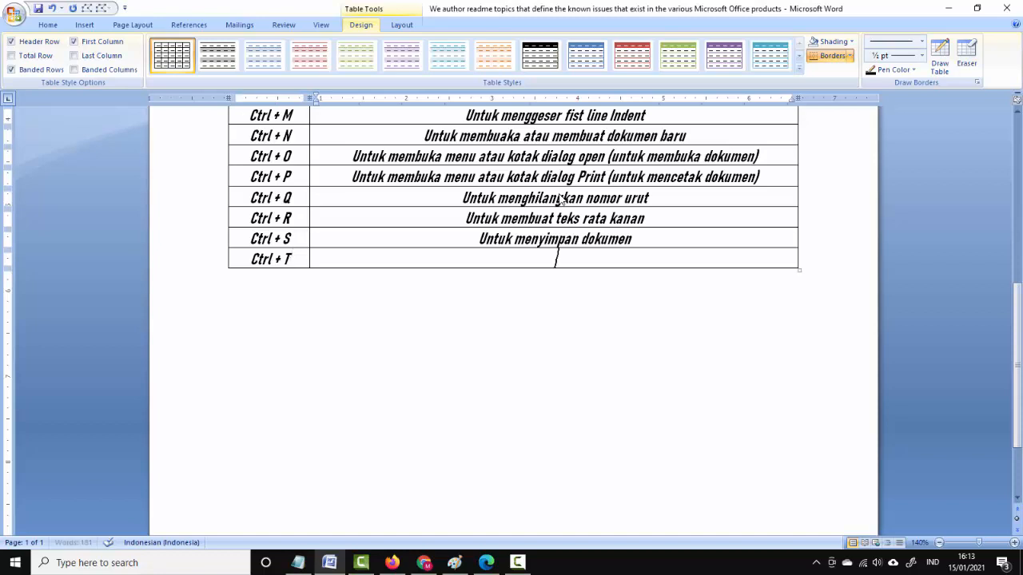
{"action": "type", "text": "Untuk"}
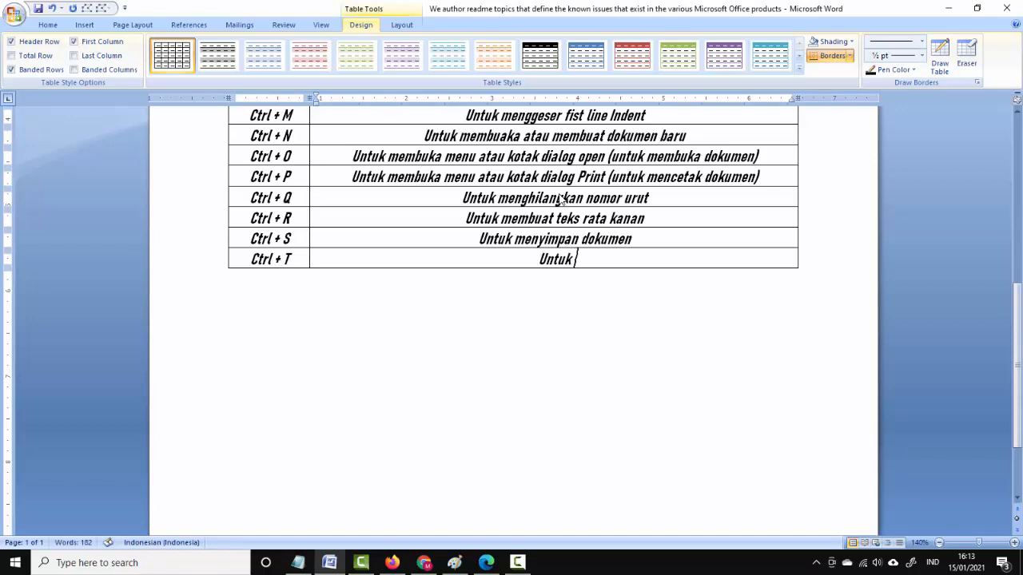
{"action": "type", "text": " men"}
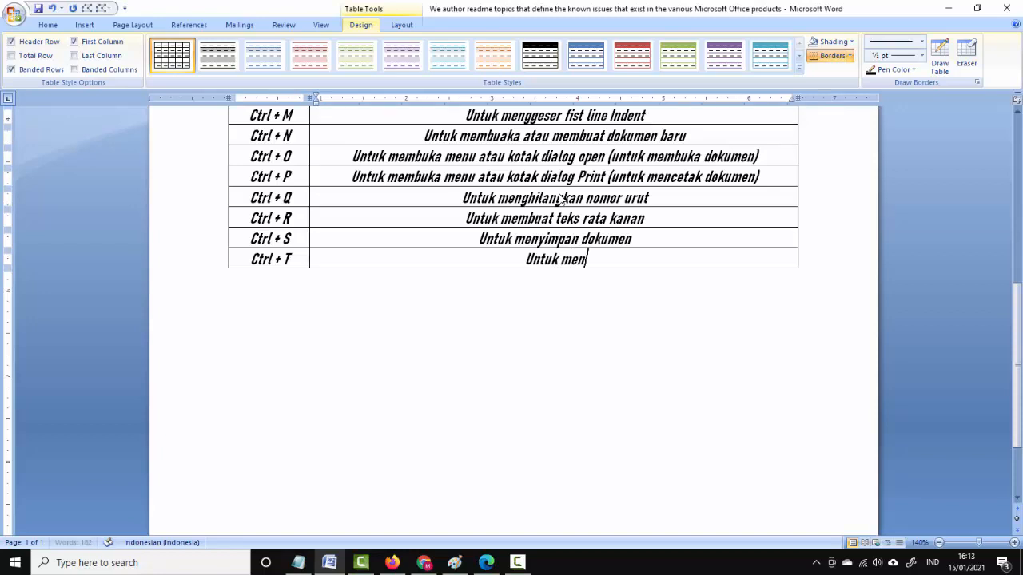
{"action": "type", "text": "ggeser "}
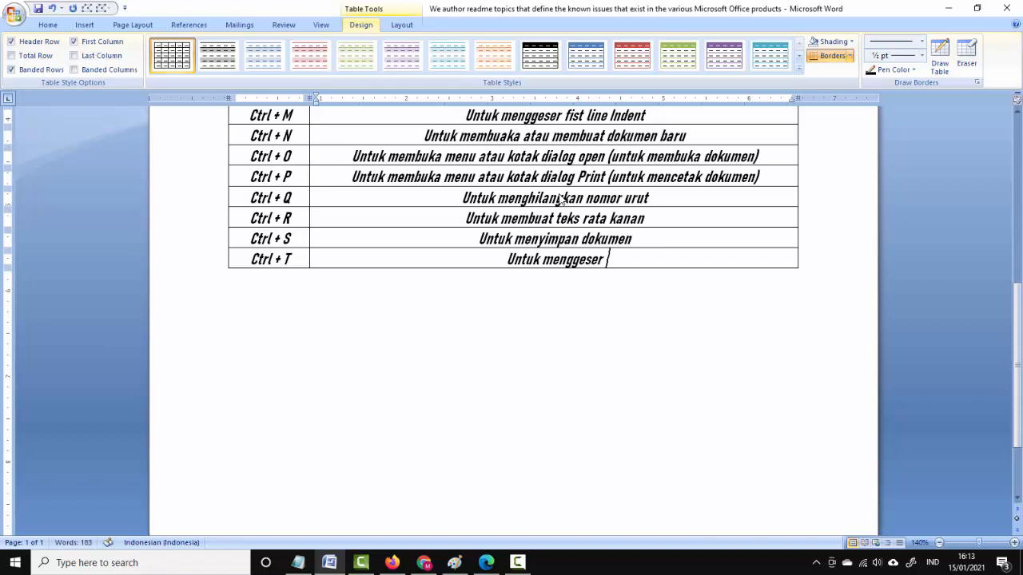
{"action": "type", "text": "Left Tab"}
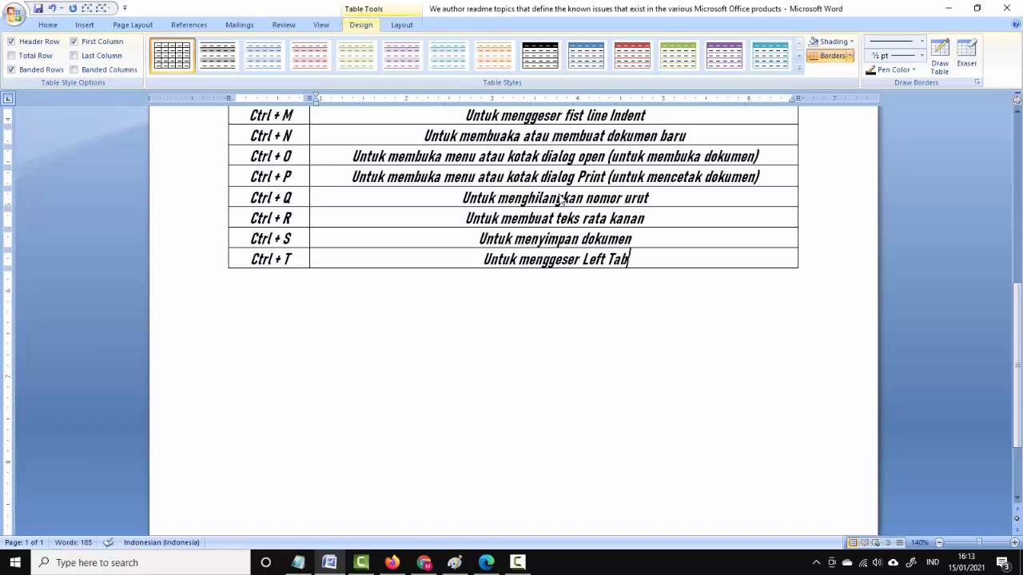
- Add a table row after Ctrl + T with "Ctrl + U" and its function "Untuk memberi garis bawah pada teks"
{"action": "key", "text": "Tab"}
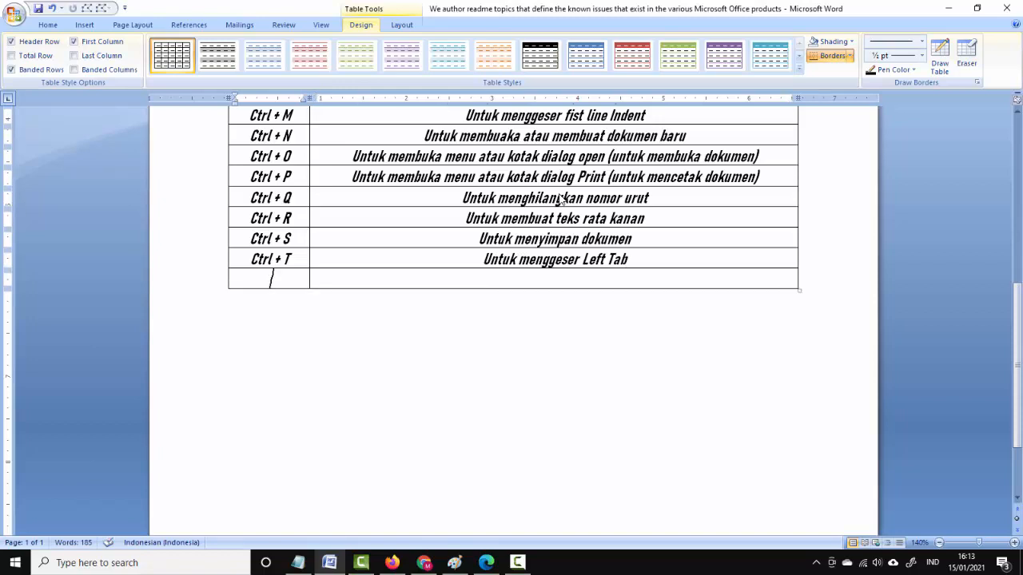
{"action": "type", "text": "Ctrl +"}
{"action": "type", "text": "U"}
{"action": "key", "text": "Tab"}
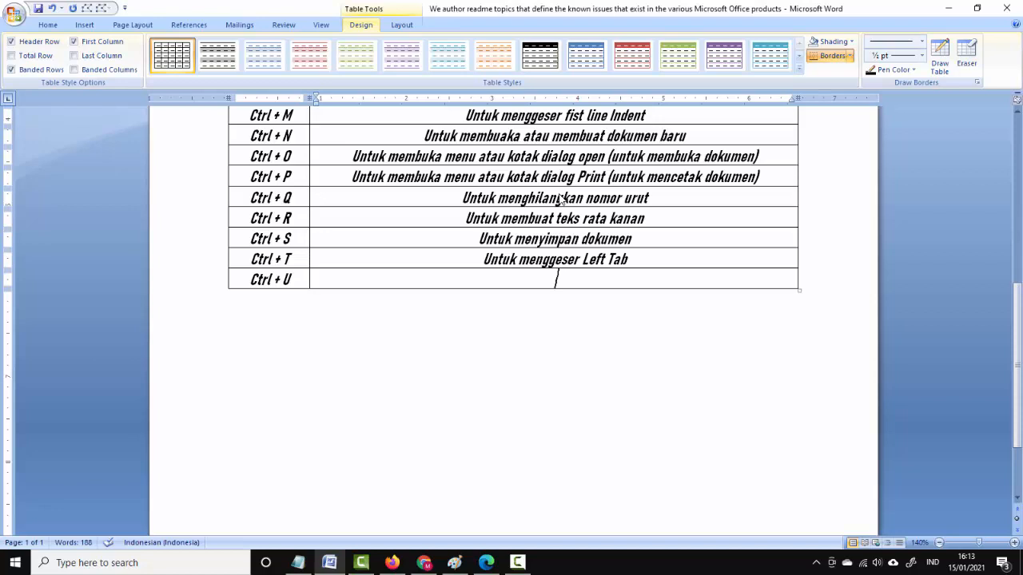
{"action": "type", "text": "Untuk"}
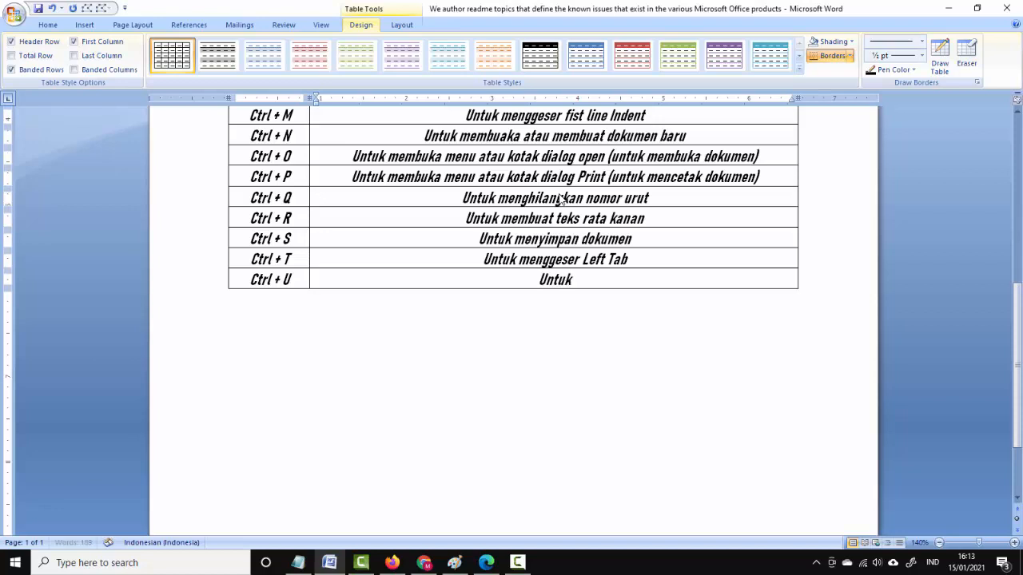
{"action": "type", "text": " membe"}
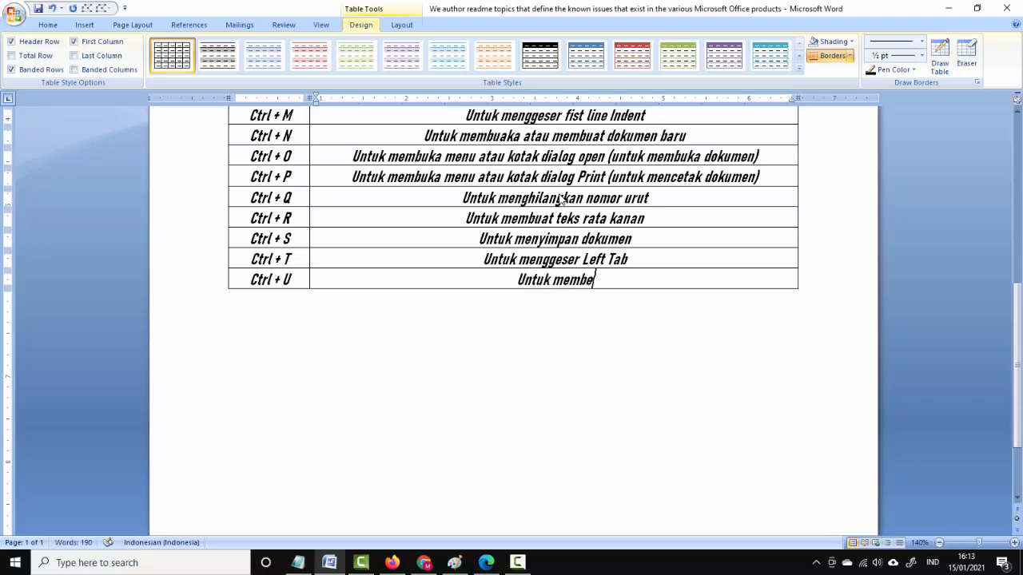
{"action": "type", "text": "ri gar"}
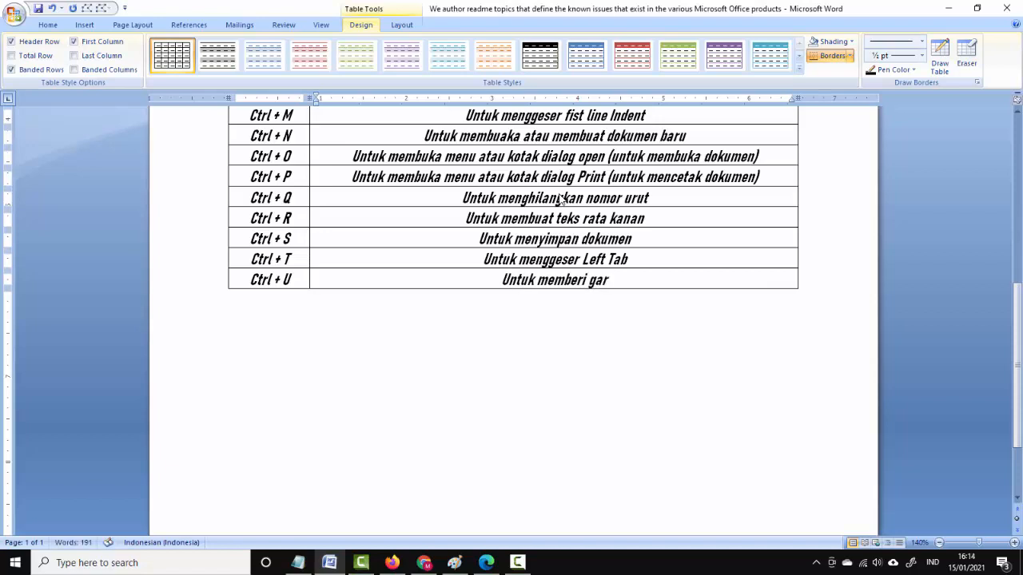
{"action": "type", "text": "is bawah"}
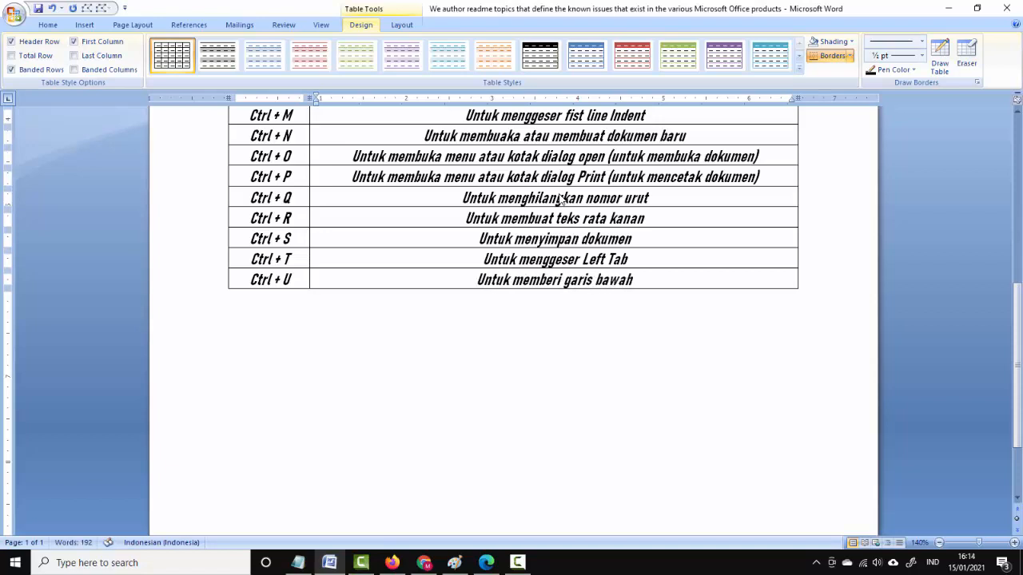
{"action": "type", "text": " pada "}
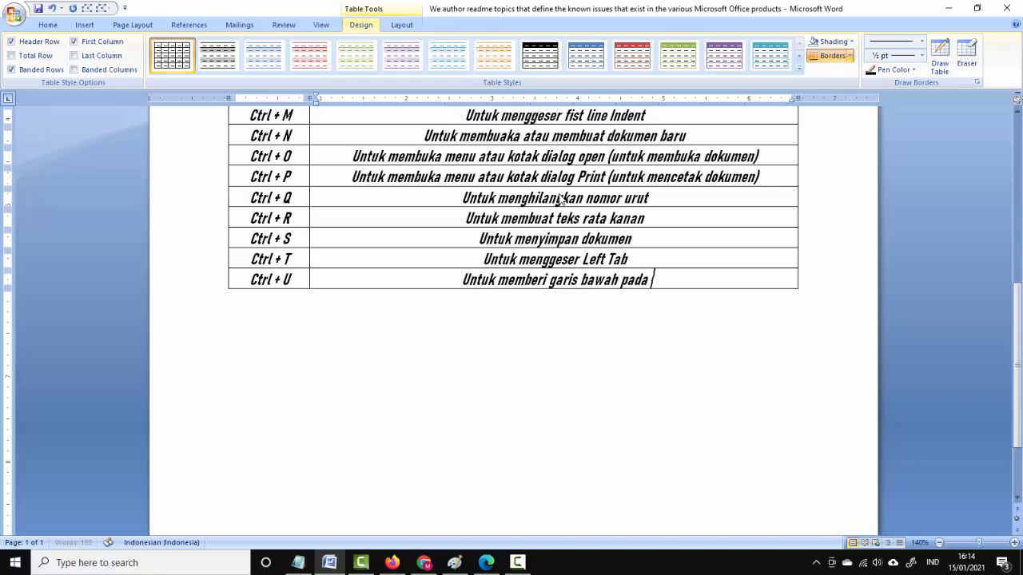
{"action": "type", "text": "teks"}
- Add a table row after Ctrl + U with "Ctrl + V" and its function "Untuk menempel teks yang di telah copy"
{"action": "key", "text": "Tab"}
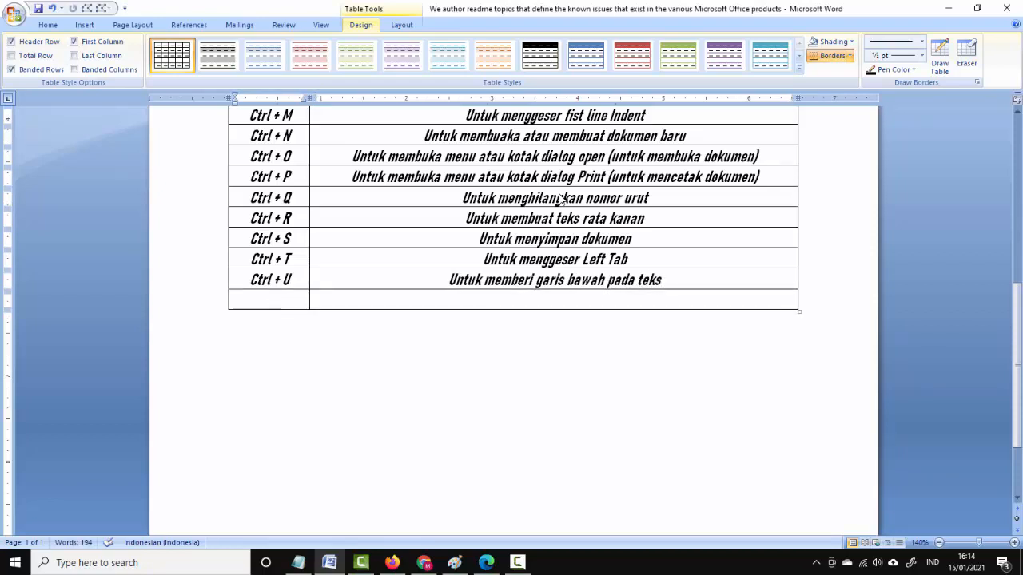
{"action": "type", "text": "Ctrl +"}
{"action": "type", "text": "V"}
{"action": "key", "text": "Tab"}
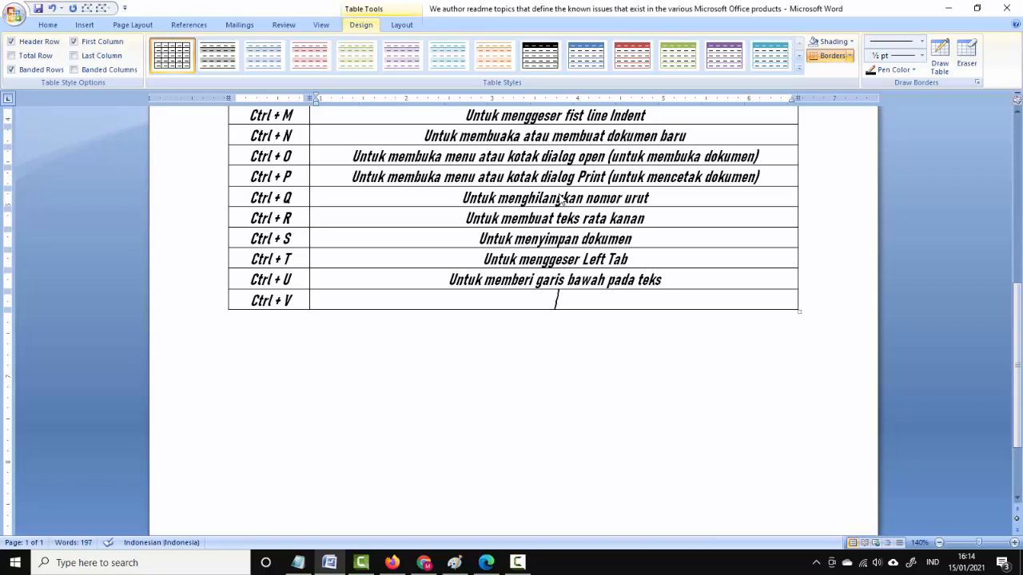
{"action": "type", "text": "Untuk menem"}
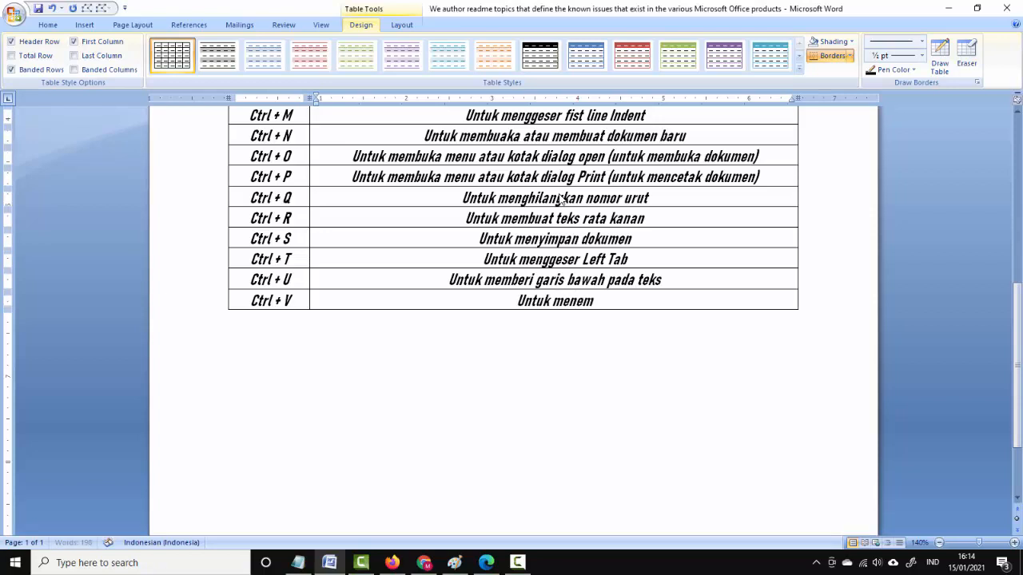
{"action": "type", "text": "pel te"}
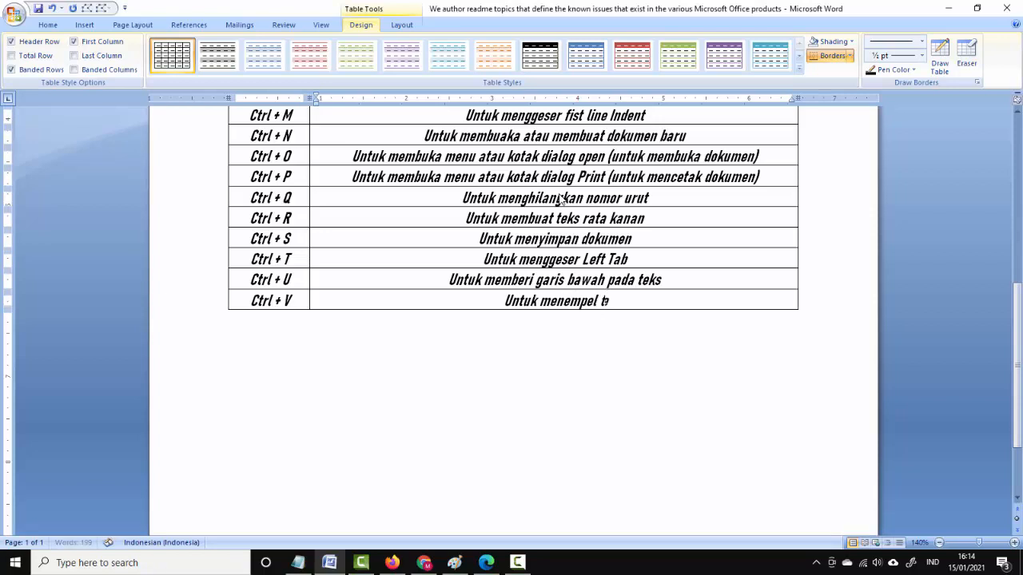
{"action": "type", "text": "ks yang"}
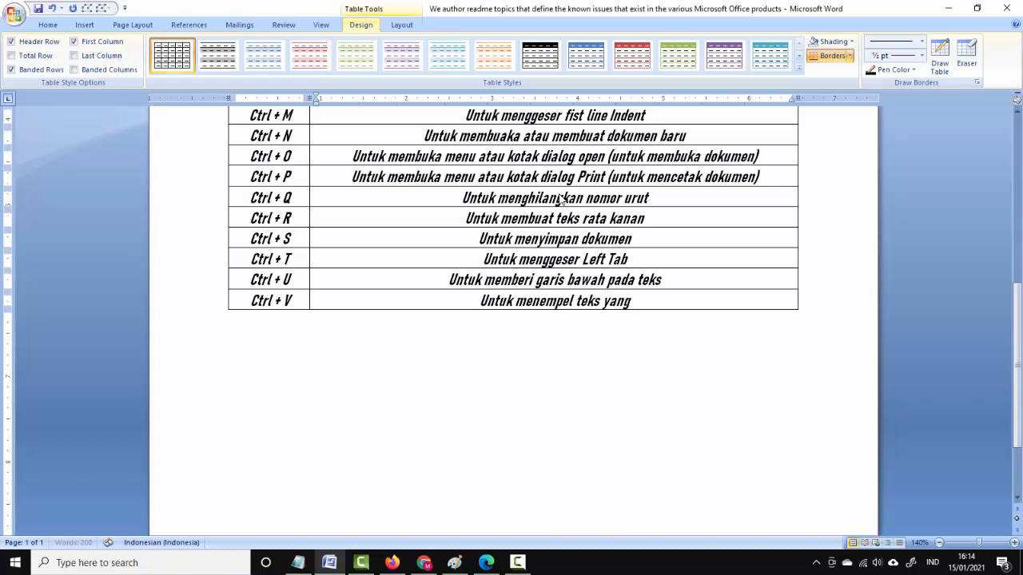
{"action": "type", "text": " di copy"}
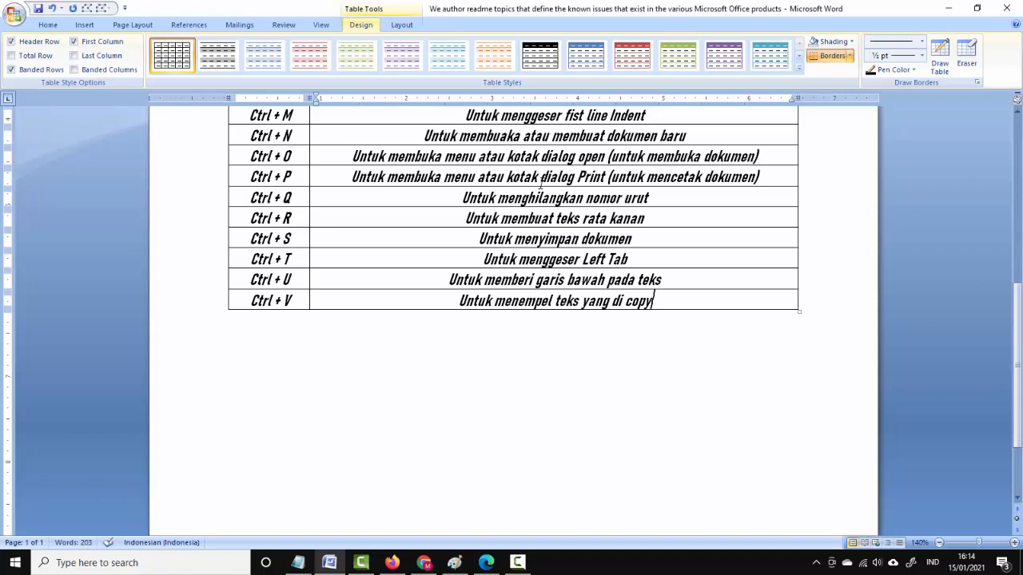
{"action": "key", "text": "ctrl+Left"}
{"action": "type", "text": "telah"}
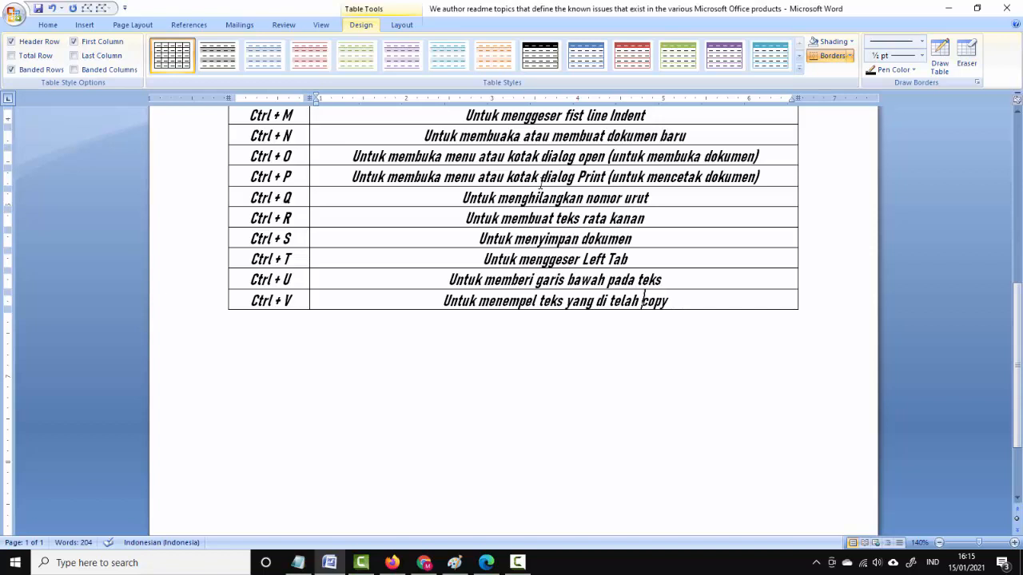
{"action": "key", "text": "ctrl+Left"}
{"action": "key", "text": "ctrl+Left"}
{"action": "key", "text": "ctrl+Left"}
{"action": "key", "text": "ctrl+Left"}
{"action": "key", "text": "ctrl+Left"}
{"action": "key", "text": "ctrl+Left"}
{"action": "key", "text": "ctrl+Right"}
{"action": "key", "text": "ctrl+Left"}
{"action": "key", "text": "ctrl+Left"}
{"action": "key", "text": "ctrl+Left"}
{"action": "key", "text": "ctrl+Left"}
{"action": "key", "text": "ctrl+Left"}
{"action": "key", "text": "ctrl+Left"}
{"action": "key", "text": "ctrl+Right"}
{"action": "key", "text": "ctrl+Right"}
{"action": "key", "text": "ctrl+Right"}
{"action": "key", "text": "ctrl+Right"}
{"action": "key", "text": "ctrl+Right"}
{"action": "key", "text": "ctrl+Right"}
- Add a table row after Ctrl + V with "Ctrl + W" and its function "Untuk menyimpan dokumen sekaligus menutup aplikasi Ms. Office yang aktif"
{"action": "key", "text": "Tab"}
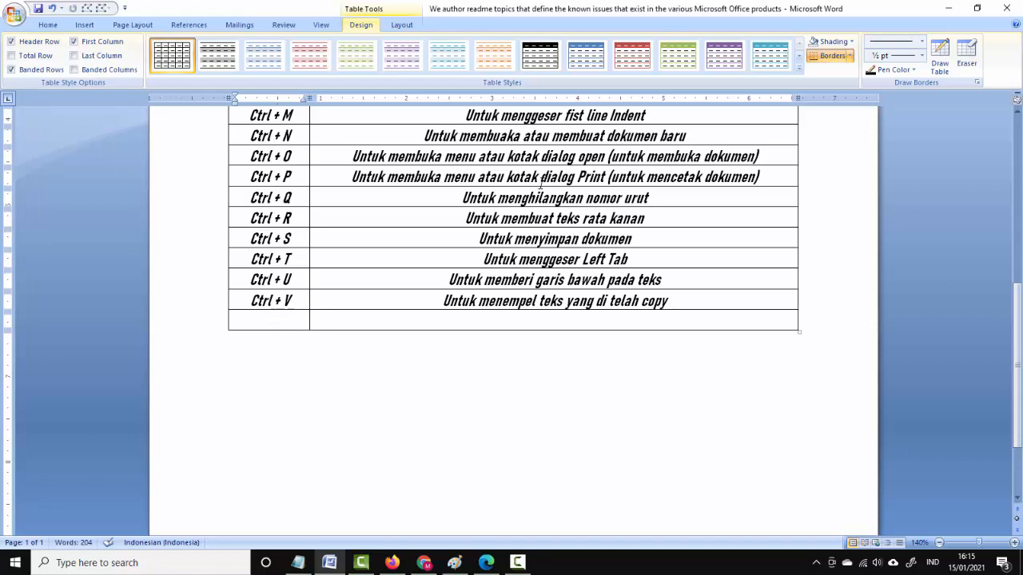
{"action": "type", "text": "Ctrl +c"}
{"action": "key", "text": "BackSpace"}
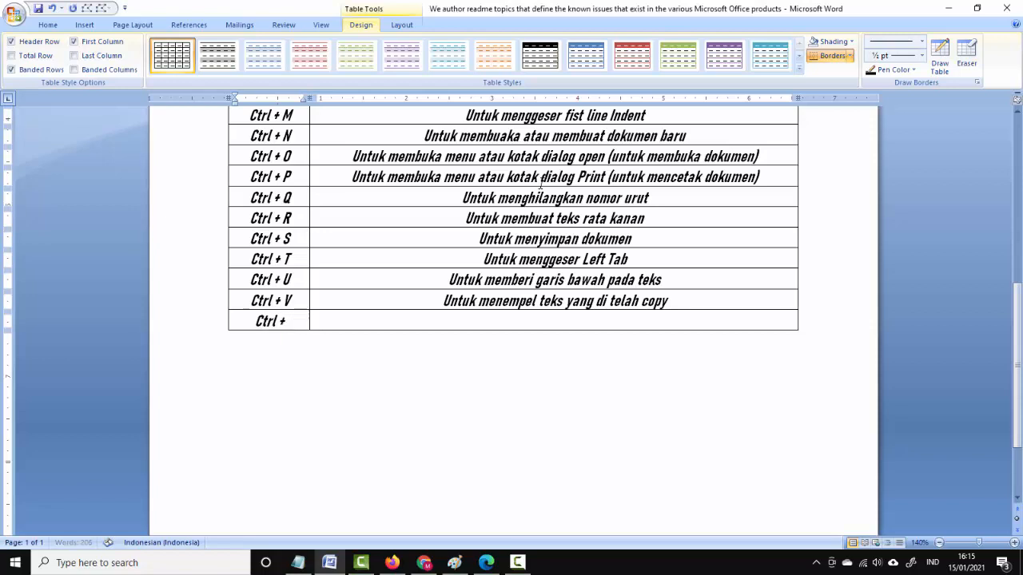
{"action": "type", "text": "W"}
{"action": "key", "text": "Tab"}
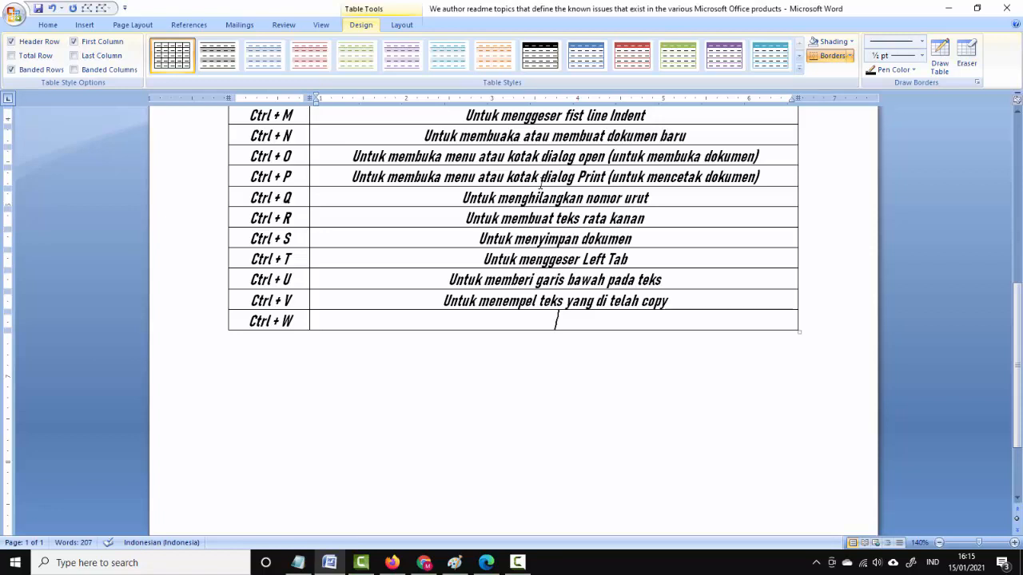
{"action": "type", "text": "Untuk men"}
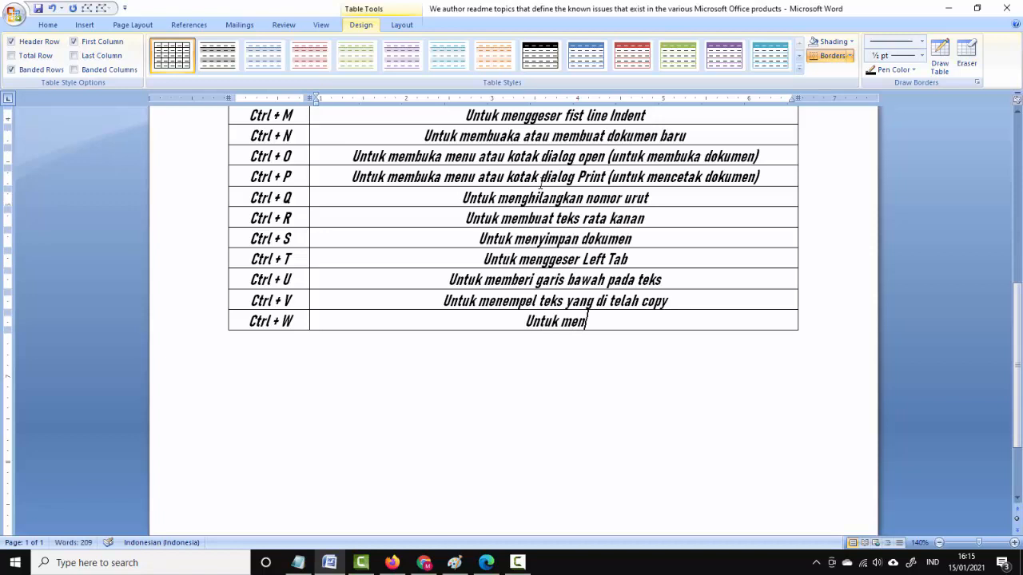
{"action": "type", "text": "yimpan "}
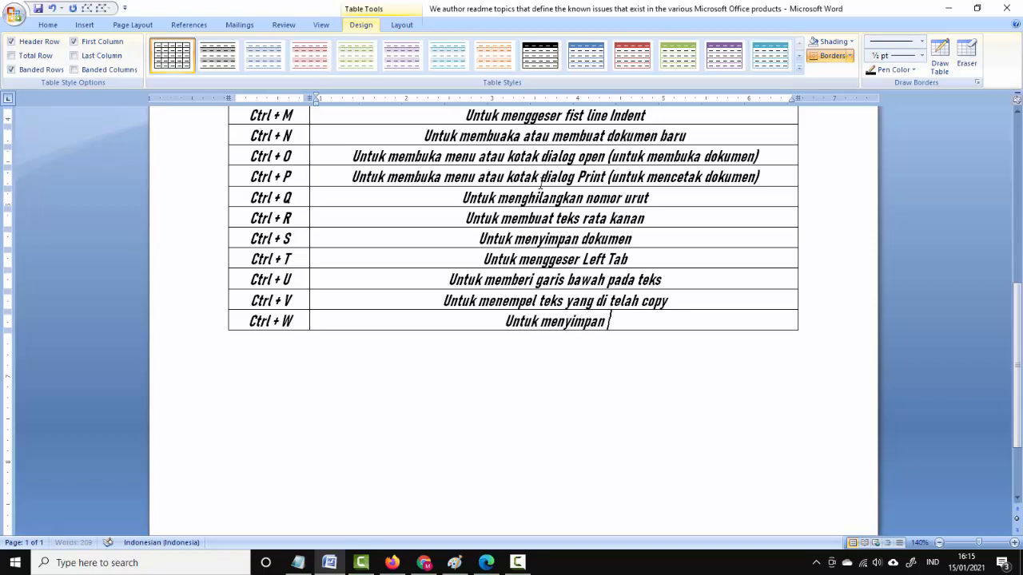
{"action": "type", "text": "dokumen s"}
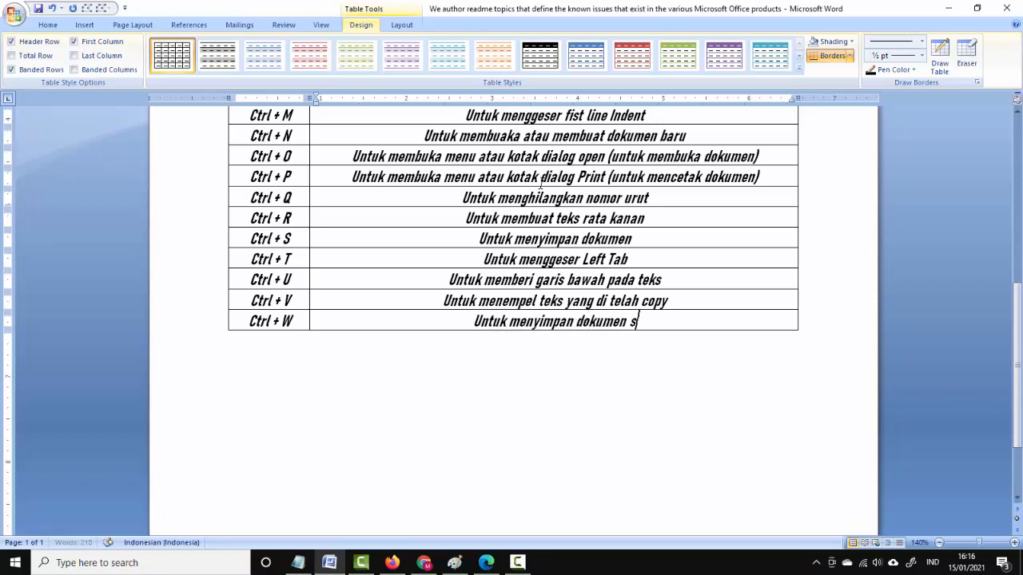
{"action": "type", "text": "ekaligus"}
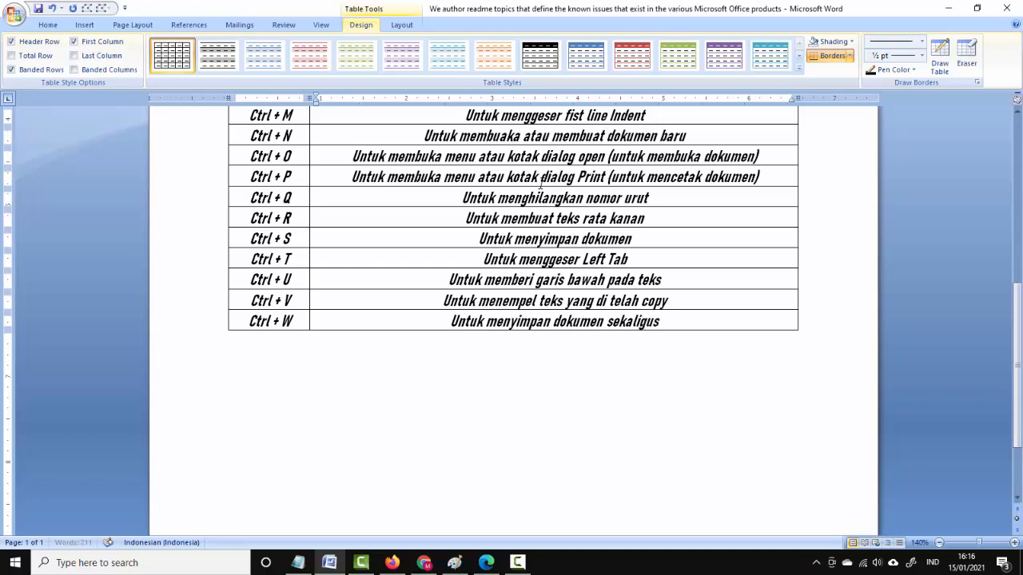
{"action": "type", "text": " menutup"}
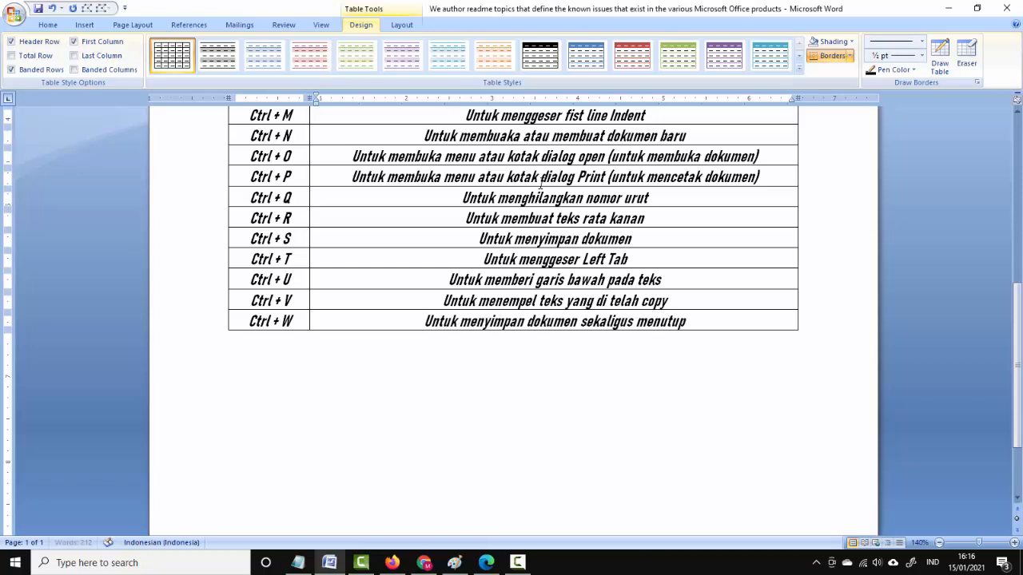
{"action": "type", "text": " aplikasi"}
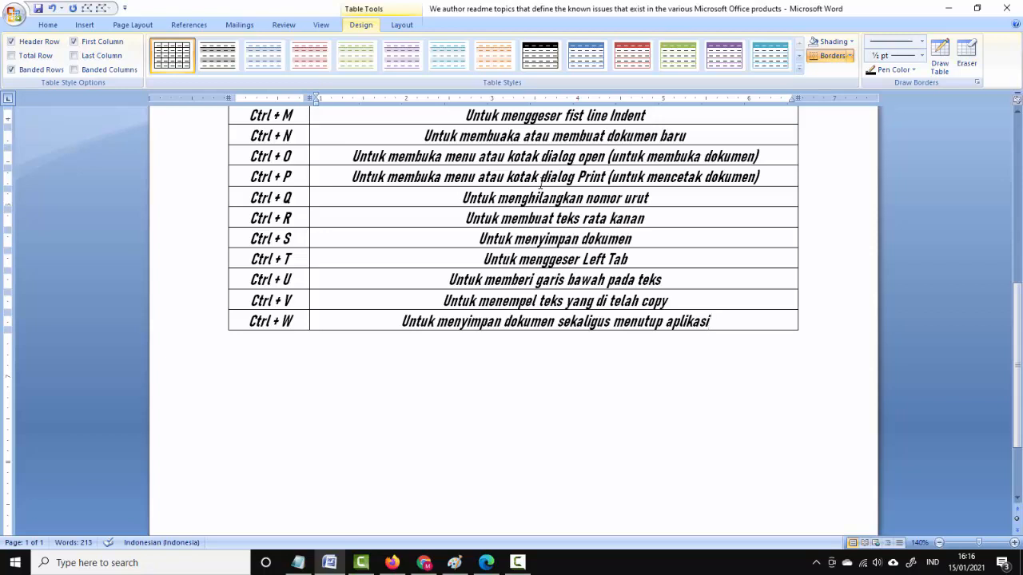
{"action": "type", "text": "Ms"}
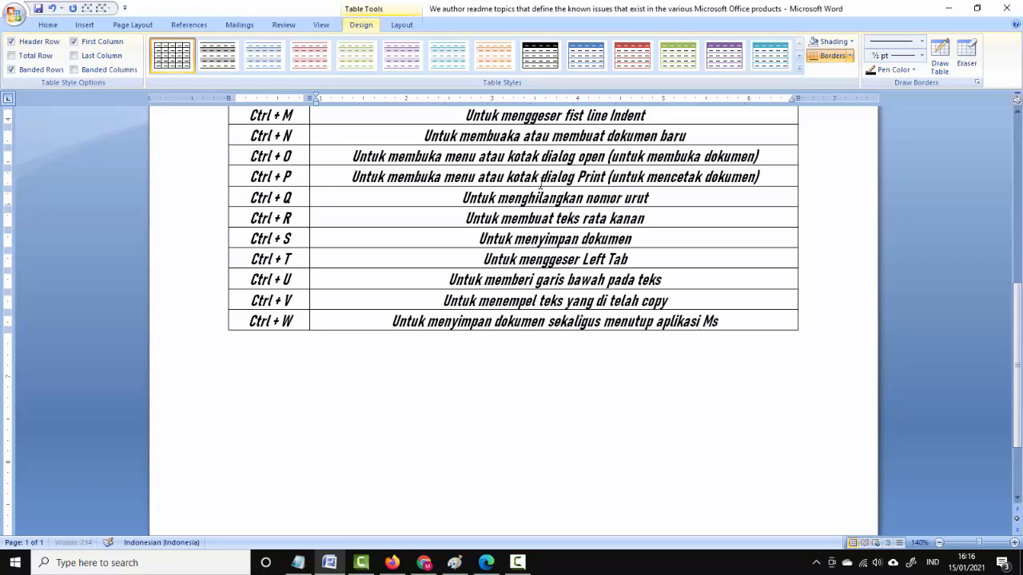
{"action": "type", "text": ". Offi"}
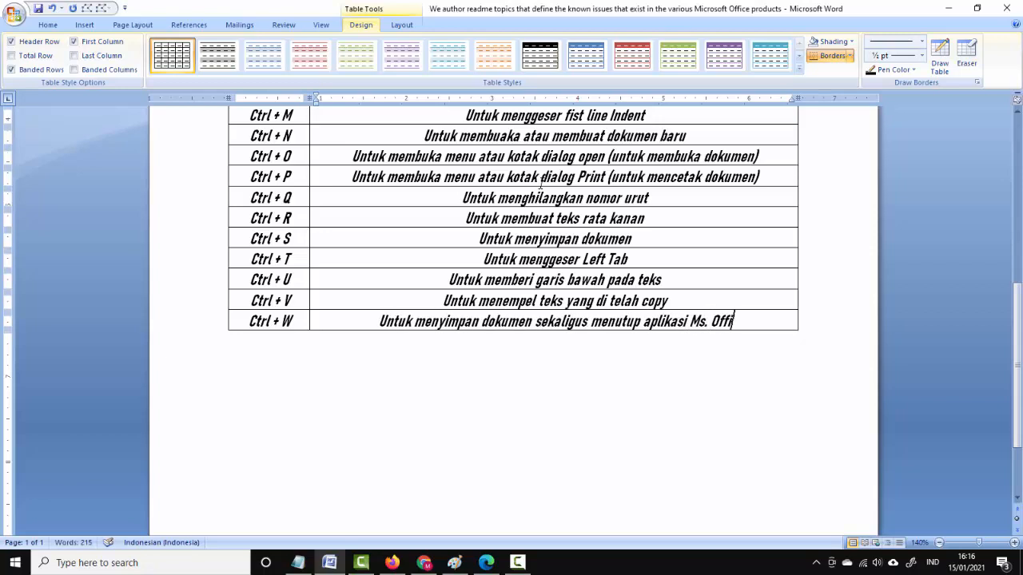
{"action": "type", "text": "ce"}
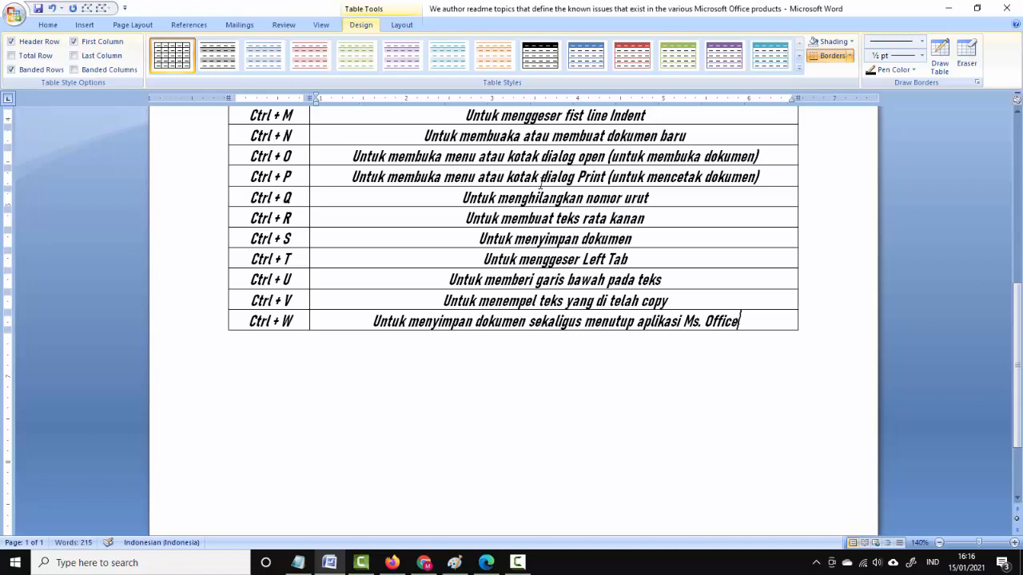
{"action": "type", "text": " yang ak"}
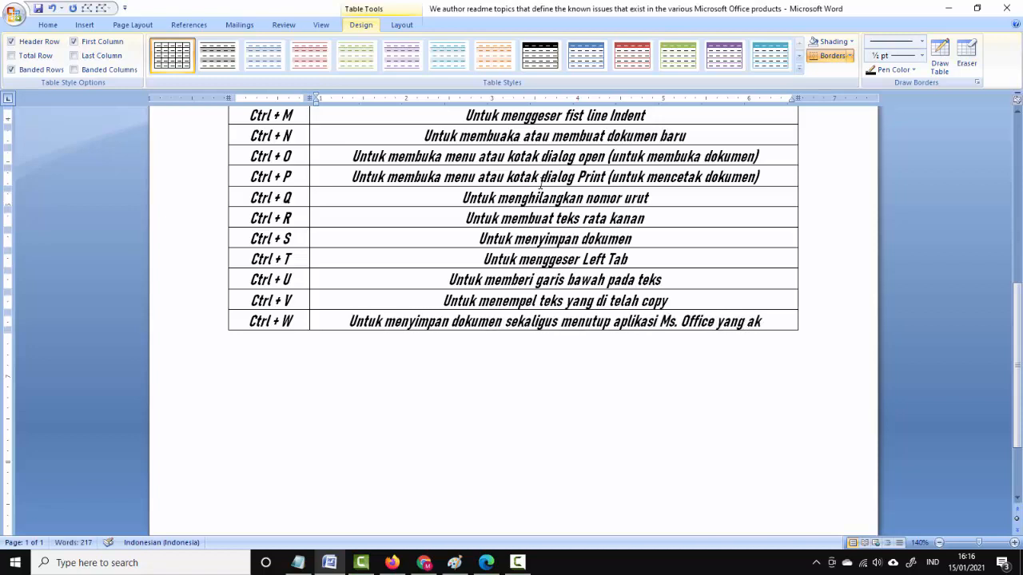
{"action": "type", "text": "tif"}
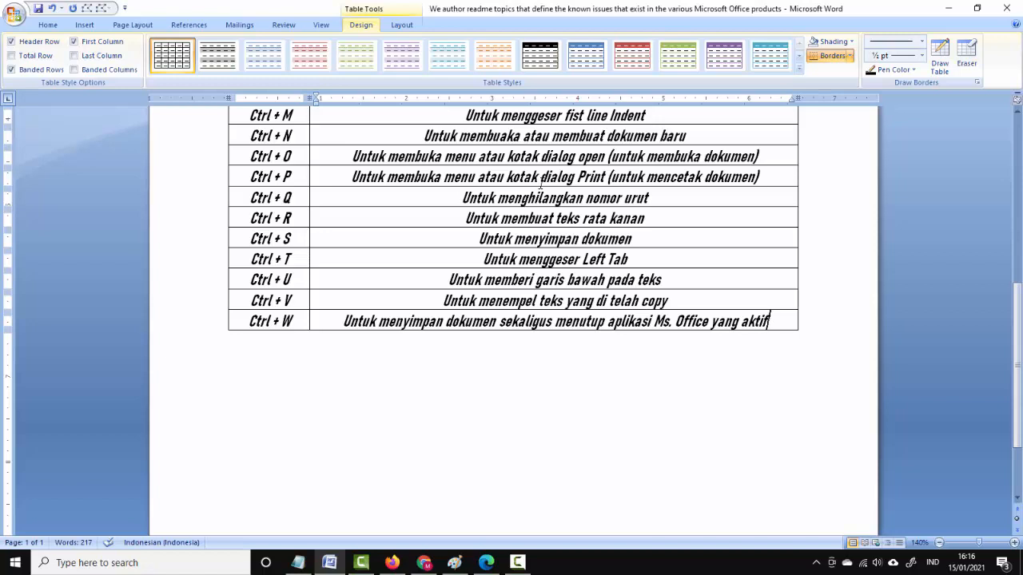
- Add a table row after Ctrl + W with "Ctrl + X" and its function "Untuk memotong teks / file"
{"action": "key", "text": "Tab"}
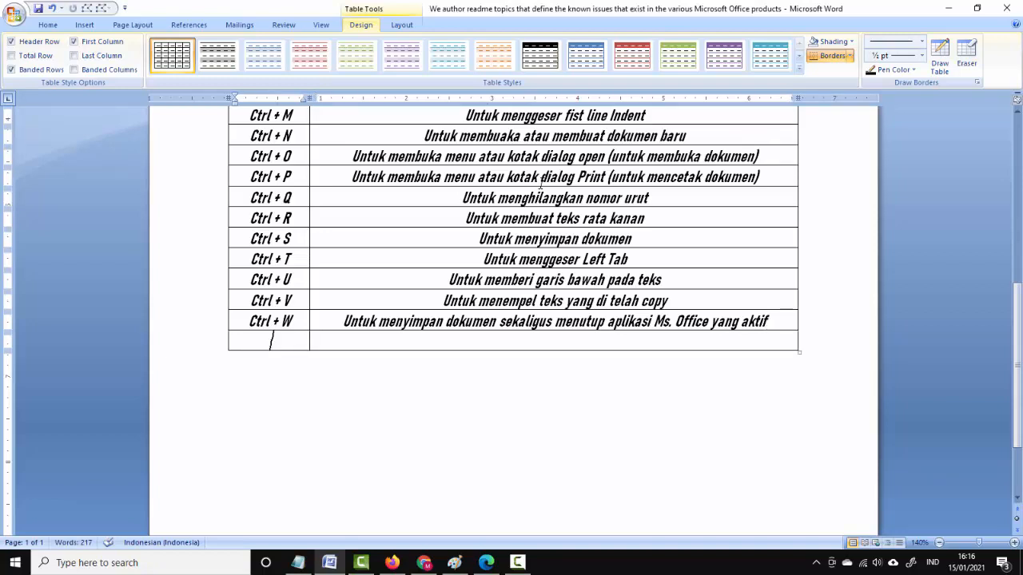
{"action": "type", "text": "Ctrl +"}
{"action": "type", "text": "X"}
{"action": "key", "text": "Tab"}
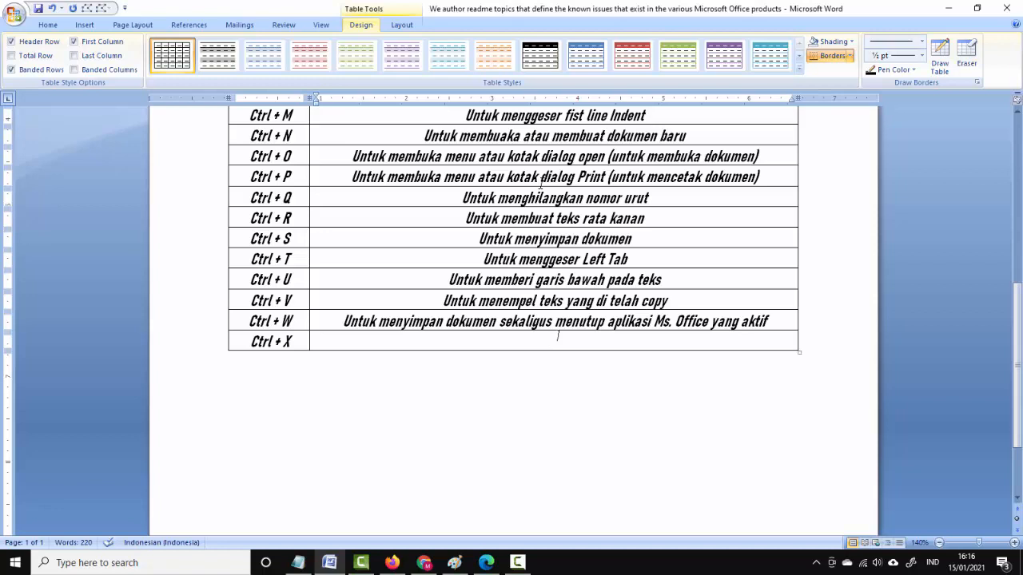
{"action": "type", "text": "Untuk memoto"}
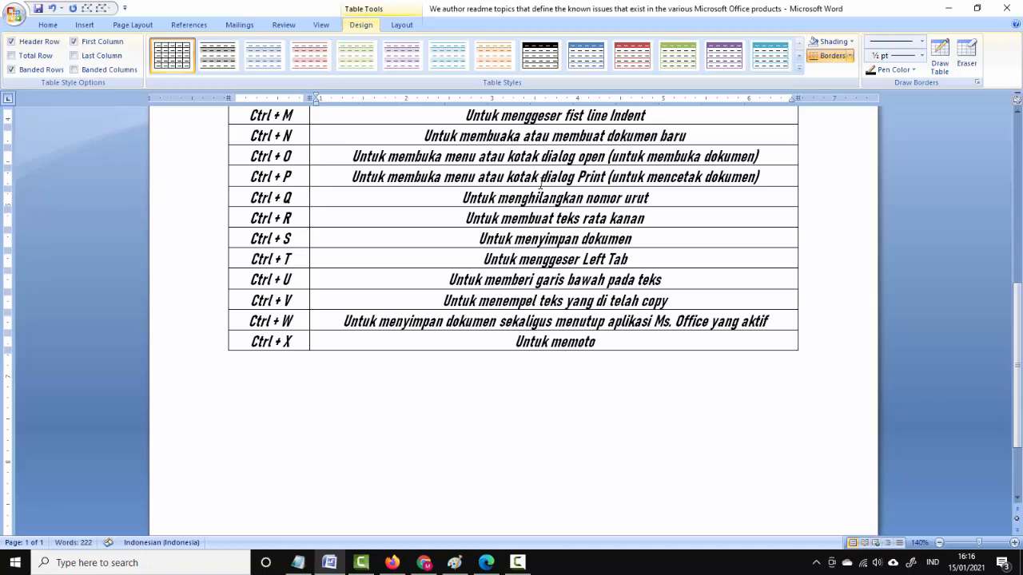
{"action": "type", "text": "ng tek"}
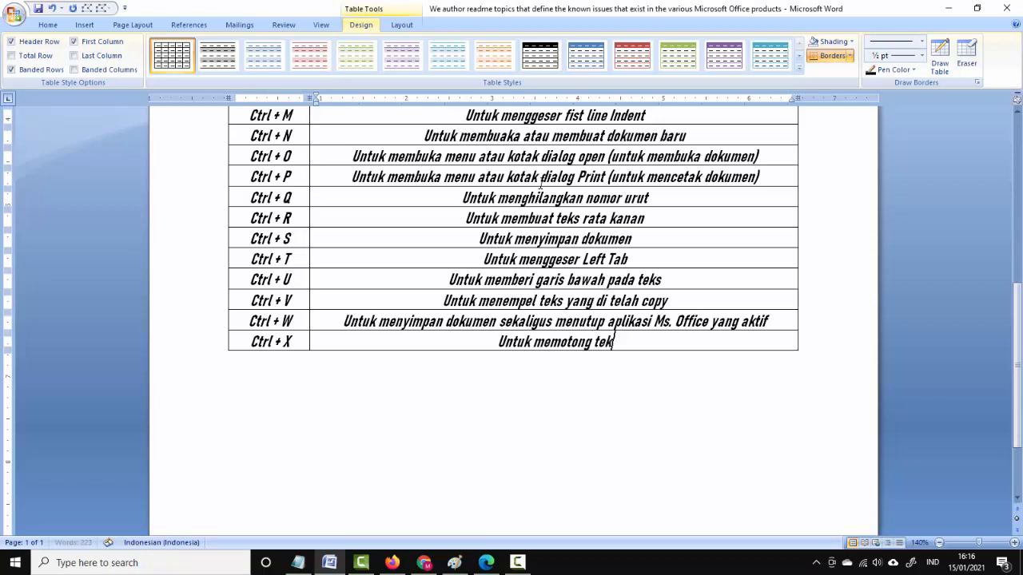
{"action": "type", "text": "s / file"}
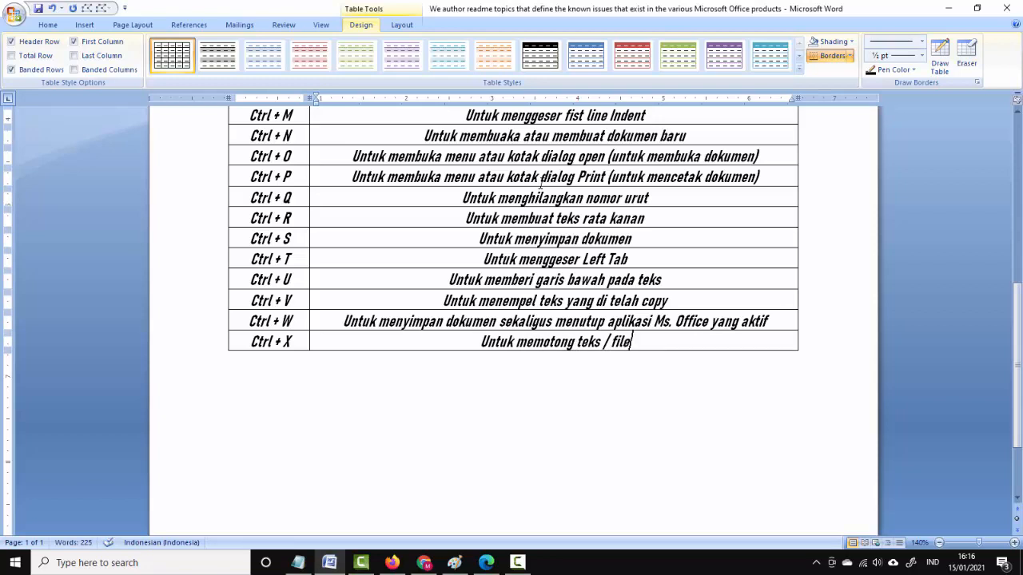
- Cut the word "file" from the Ctrl + X row's function text and undo the cut
{"action": "key", "text": "ctrl+shift+Left"}
{"action": "key", "text": "ctrl+x"}
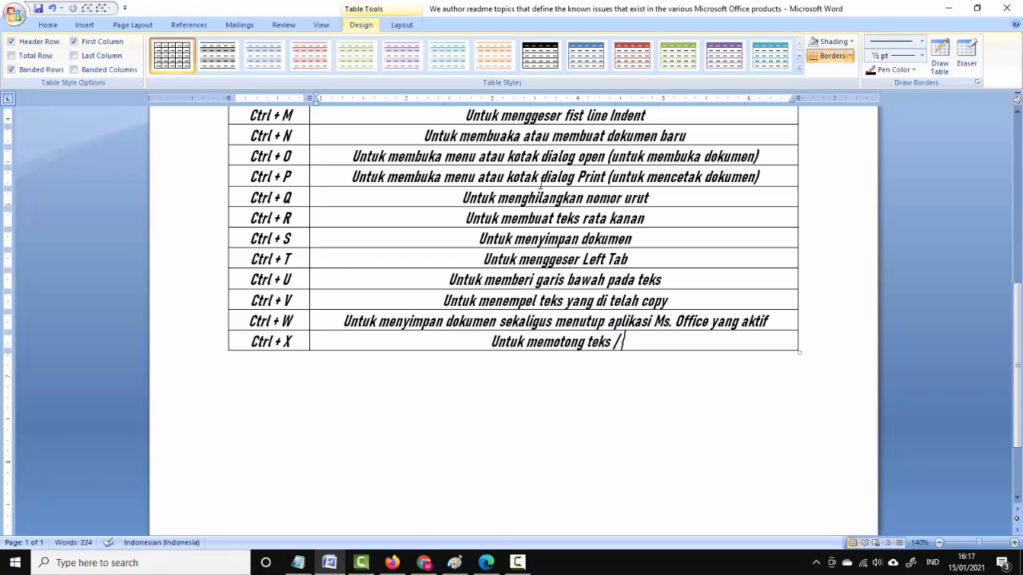
{"action": "key", "text": "ctrl+z"}
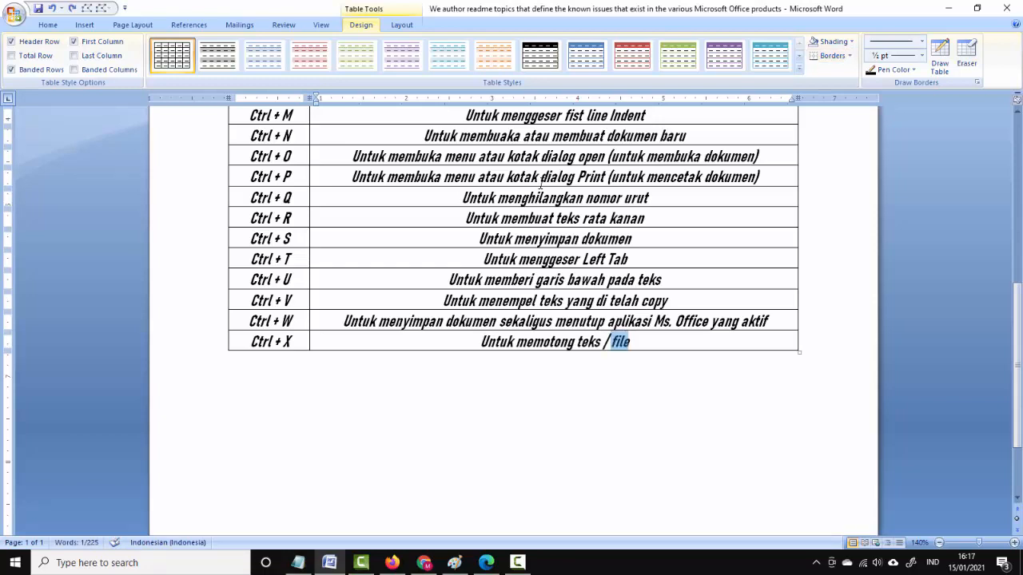
- Add a table row after Ctrl + X with "Ctrl + Y" and its function "Untuk mengembalikan perintah yang telah dibatalkan"
{"action": "key", "text": "Right"}
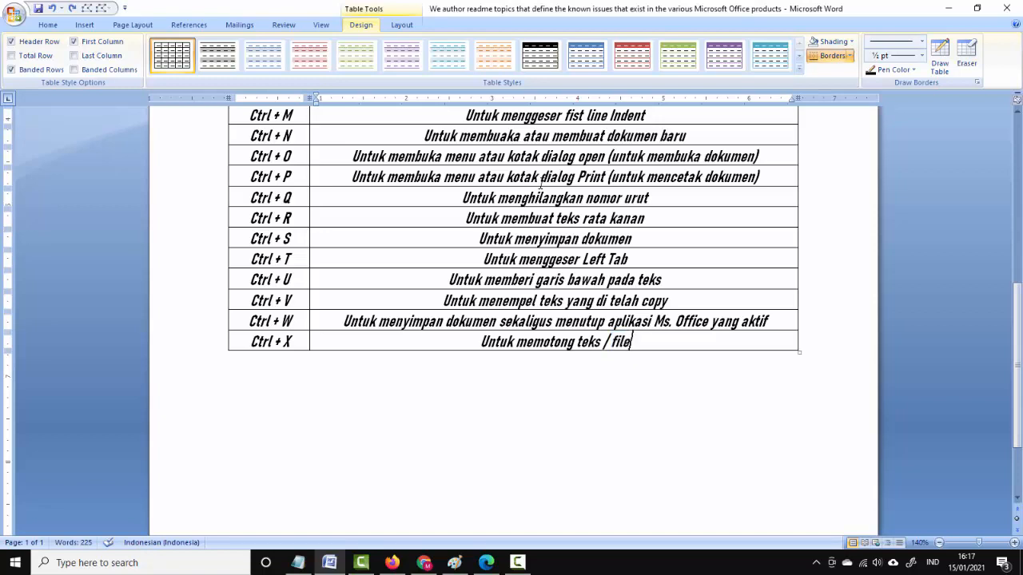
{"action": "key", "text": "Tab"}
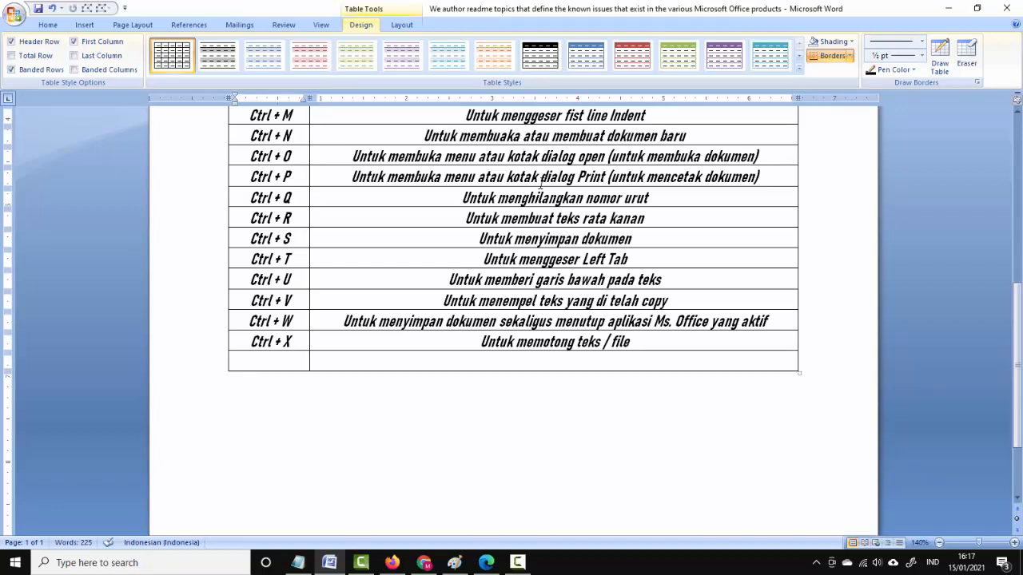
{"action": "key", "text": "ctrl+v"}
{"action": "key", "text": "ctrl+z"}
{"action": "type", "text": "Ctrl + Y"}
{"action": "type", "text": "Untuk"}
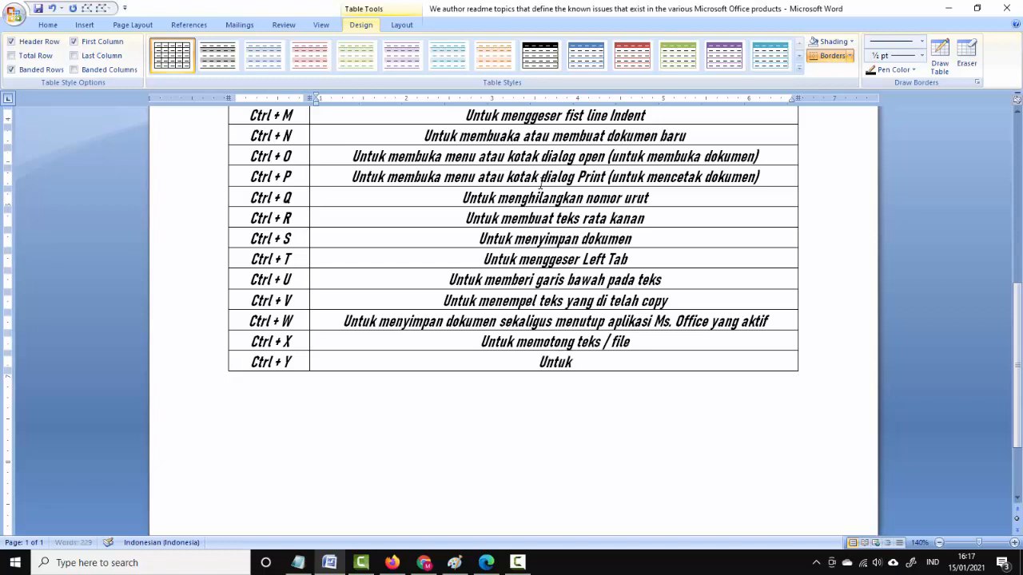
{"action": "type", "text": " mengemba"}
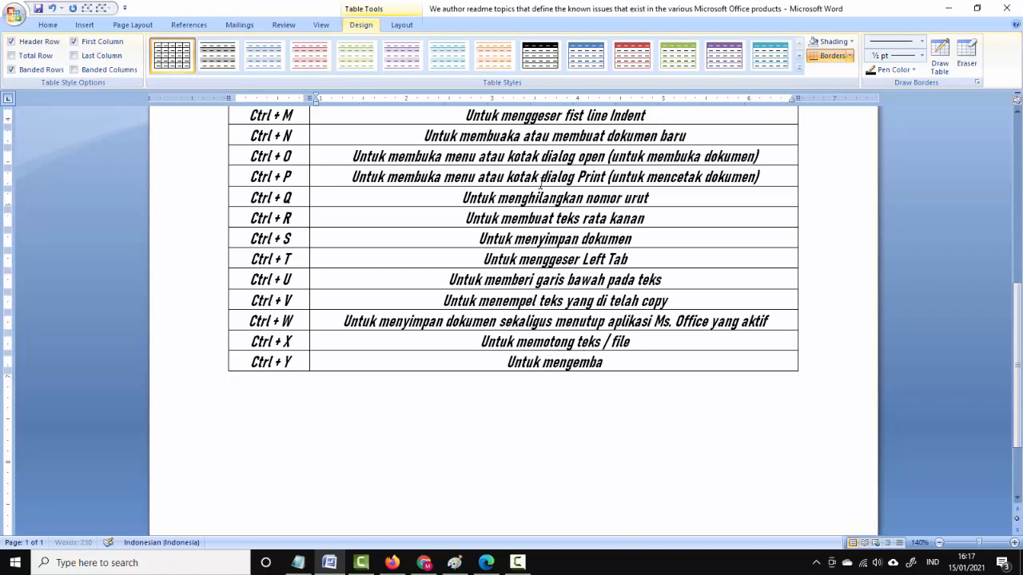
{"action": "type", "text": "likan p"}
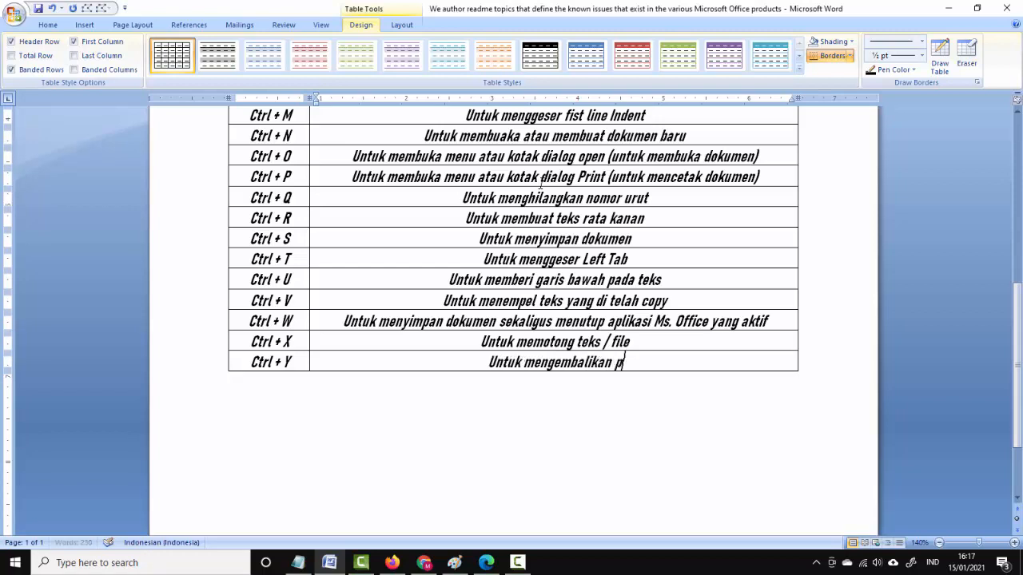
{"action": "type", "text": "erintah y"}
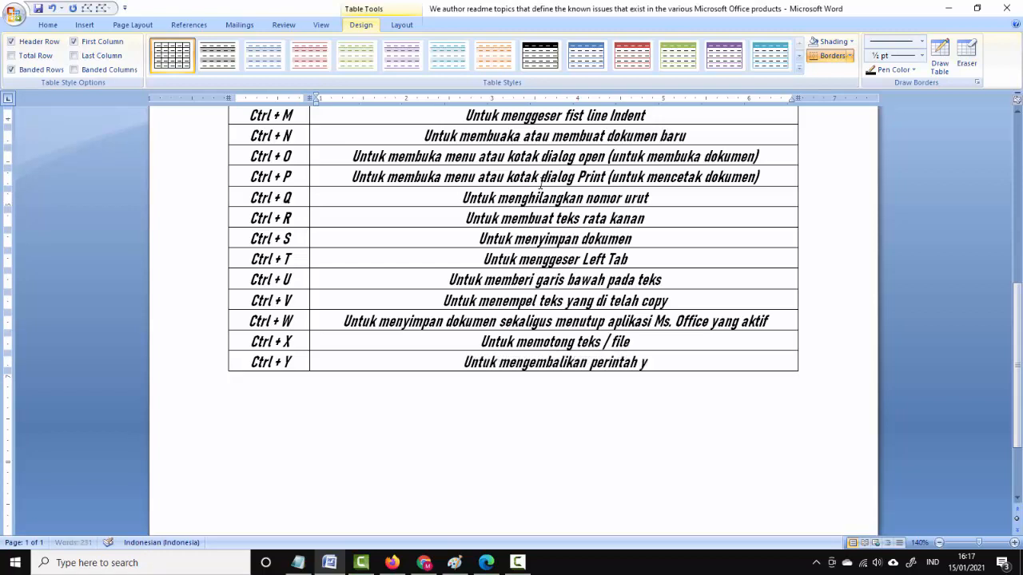
{"action": "type", "text": "ang te"}
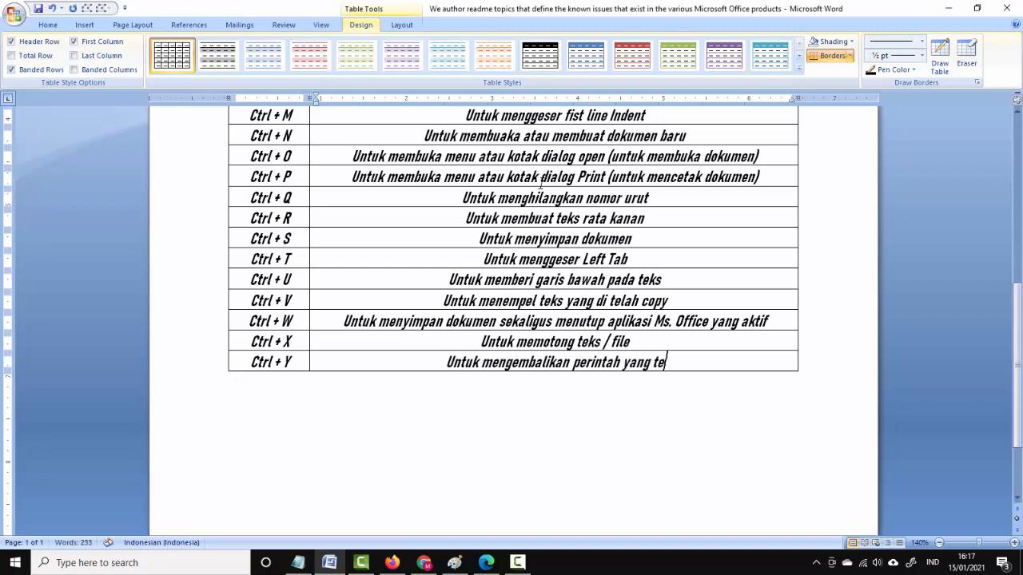
{"action": "type", "text": "lah diba"}
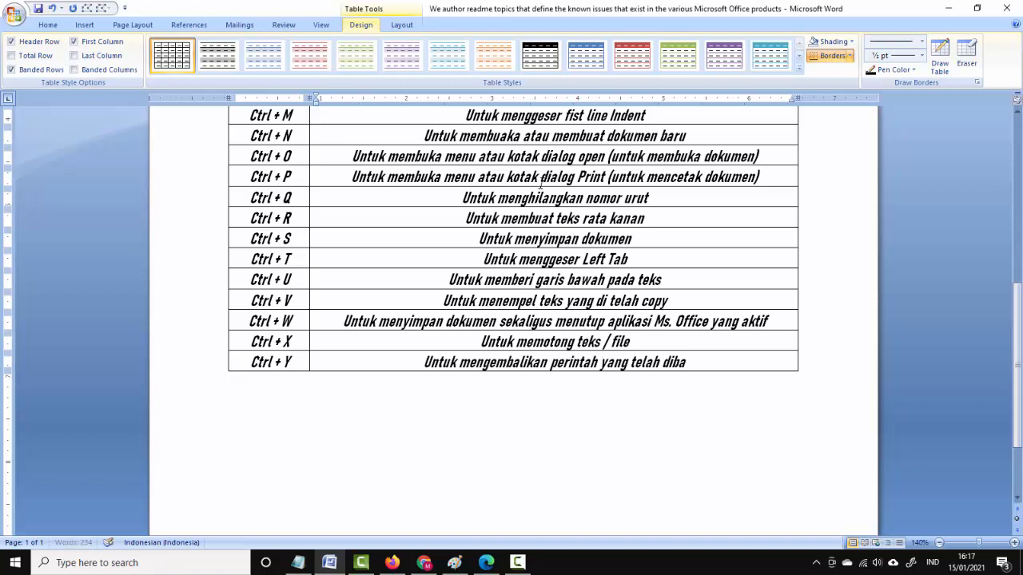
{"action": "type", "text": "talkan"}
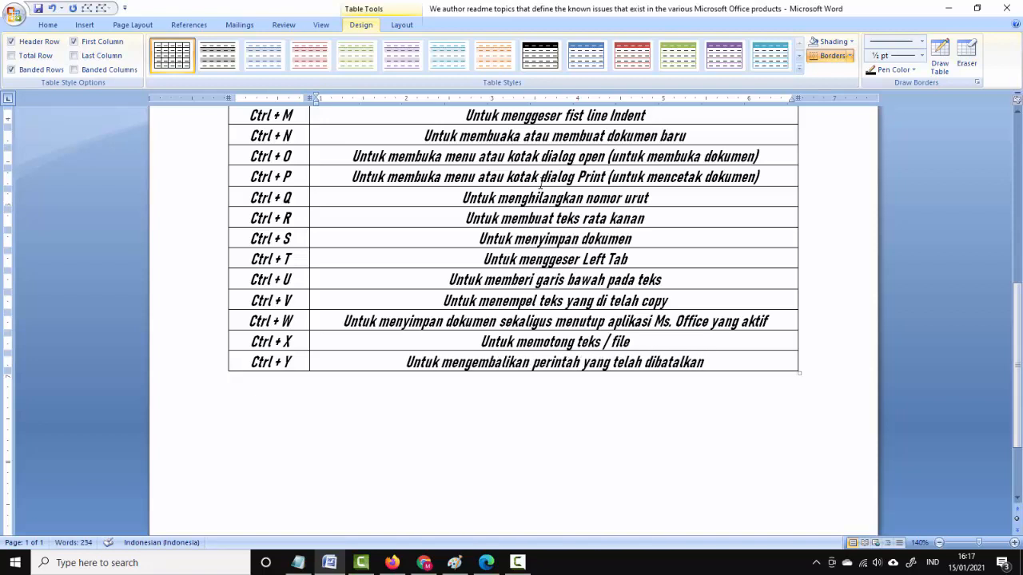
- Add a table row after Ctrl + Y with "Ctrl + Z" and its function "Untuk membatalkan perintah sebelumnya"
{"action": "key", "text": "Tab"}
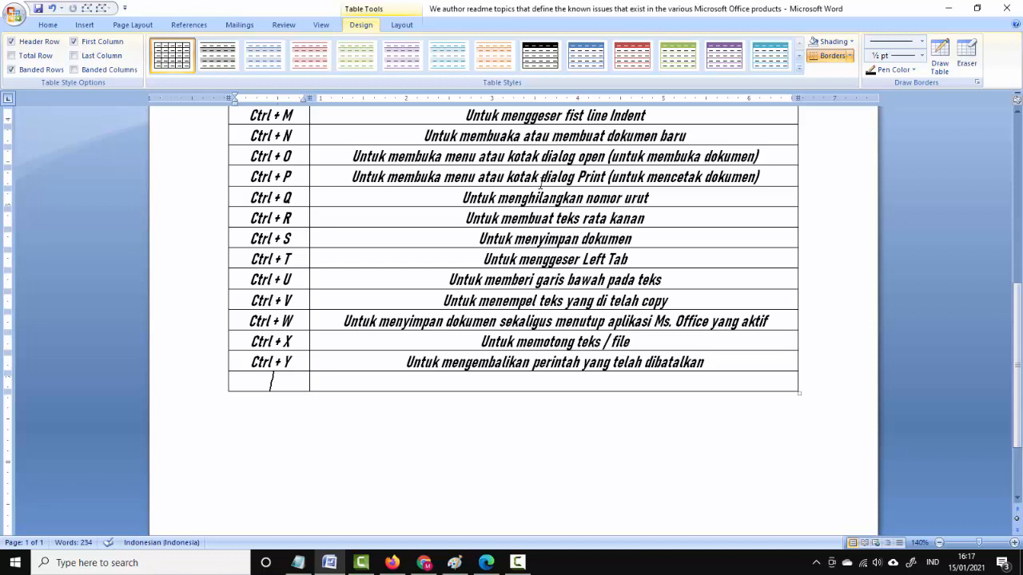
{"action": "type", "text": "Ctrl + Z"}
{"action": "key", "text": "Tab"}
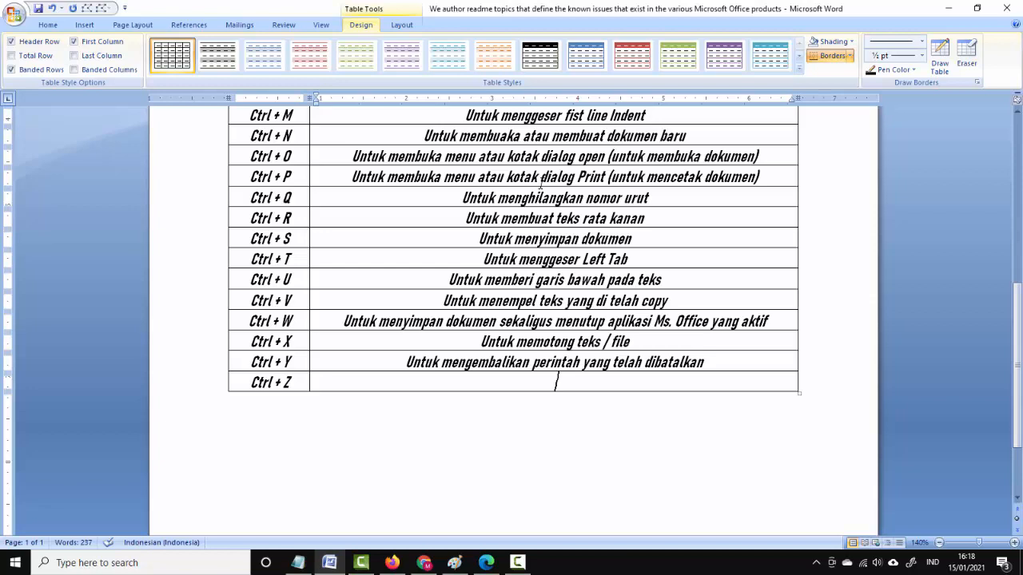
{"action": "type", "text": "Untuk memb"}
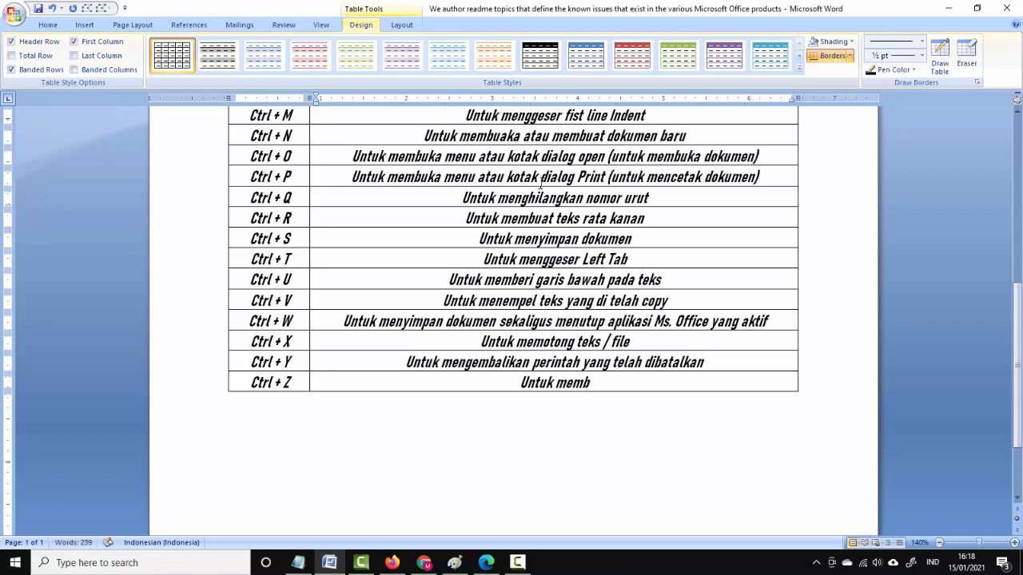
{"action": "type", "text": "atalkan p"}
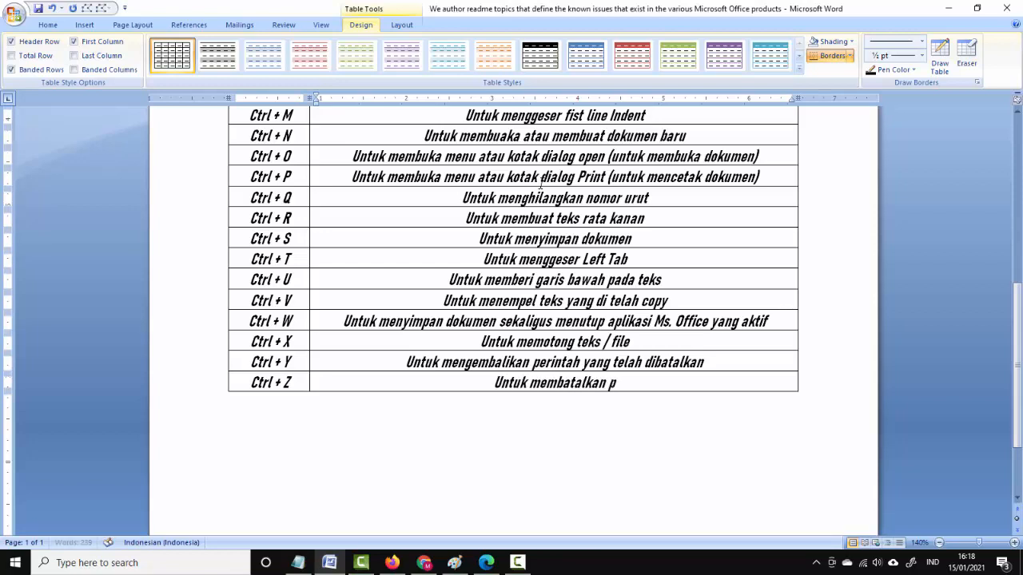
{"action": "type", "text": "erintah s"}
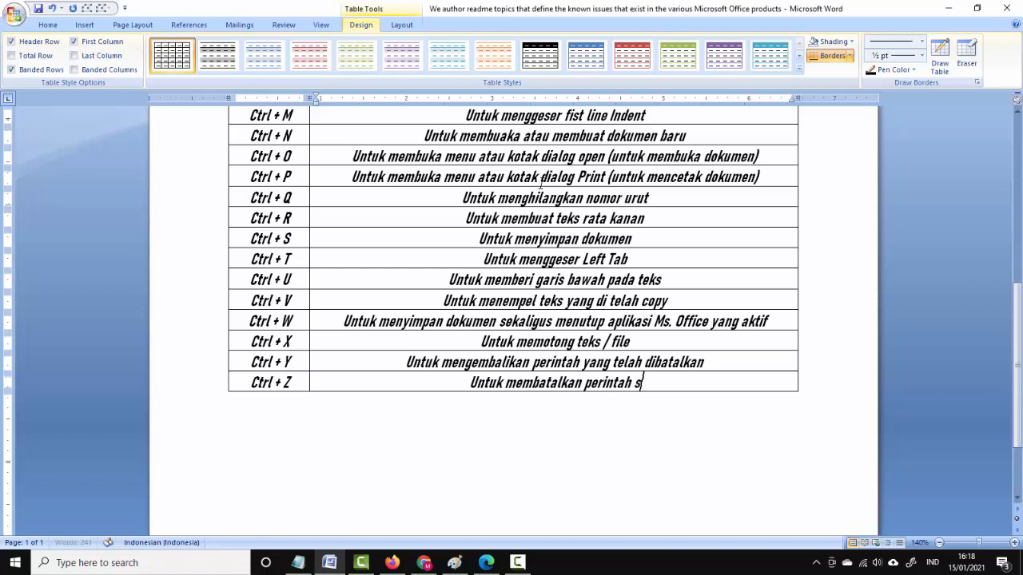
{"action": "type", "text": "ebelumnya"}
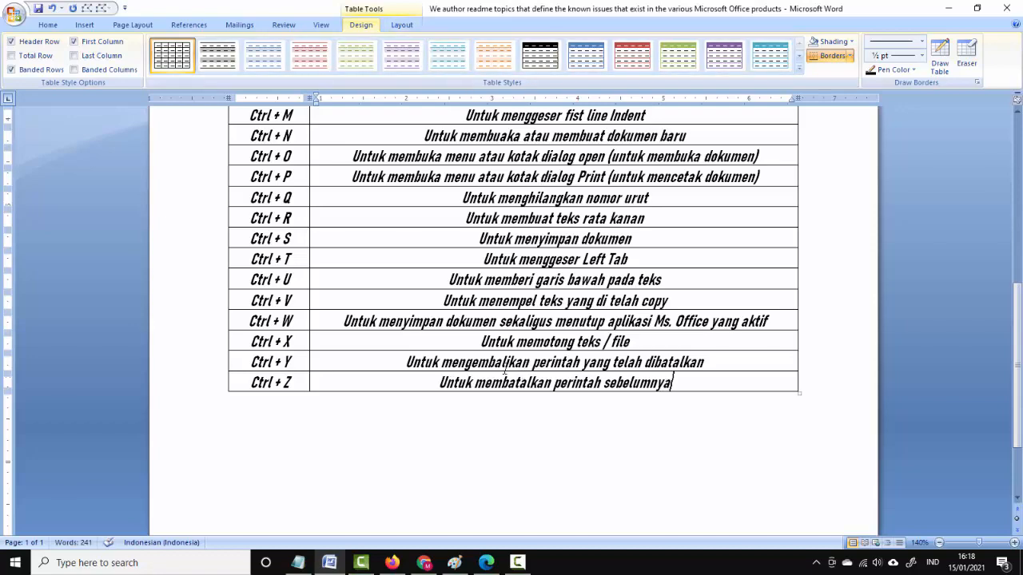
- Review the shortcut table from the heading and header row through to the Ctrl + Z row
{"action": "scroll", "coordinate": [505, 369], "scroll_direction": "up", "scroll_amount": 5}
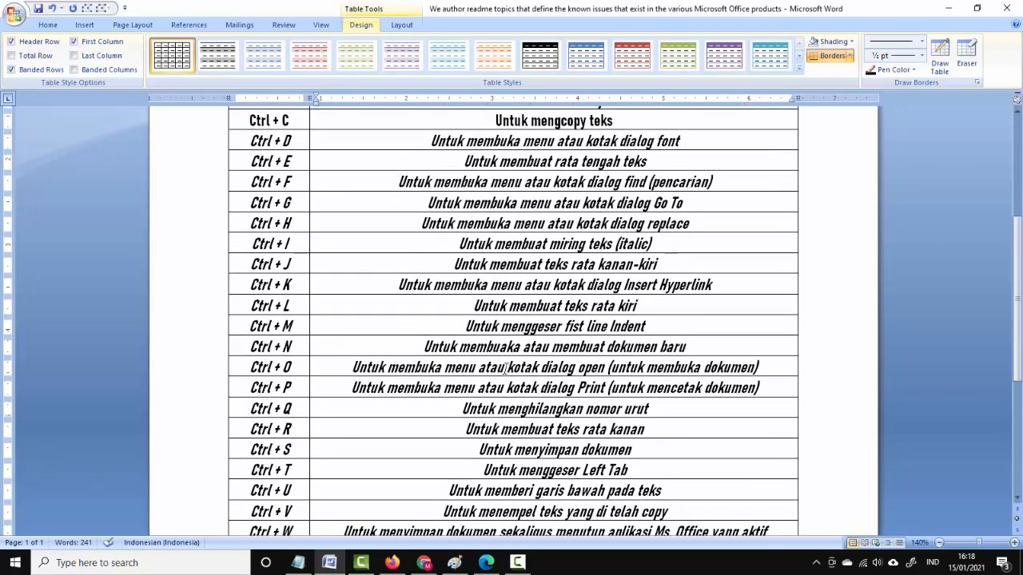
{"action": "scroll", "coordinate": [505, 369], "scroll_direction": "up", "scroll_amount": 3}
{"action": "scroll", "coordinate": [506, 370], "scroll_direction": "up", "scroll_amount": 1}
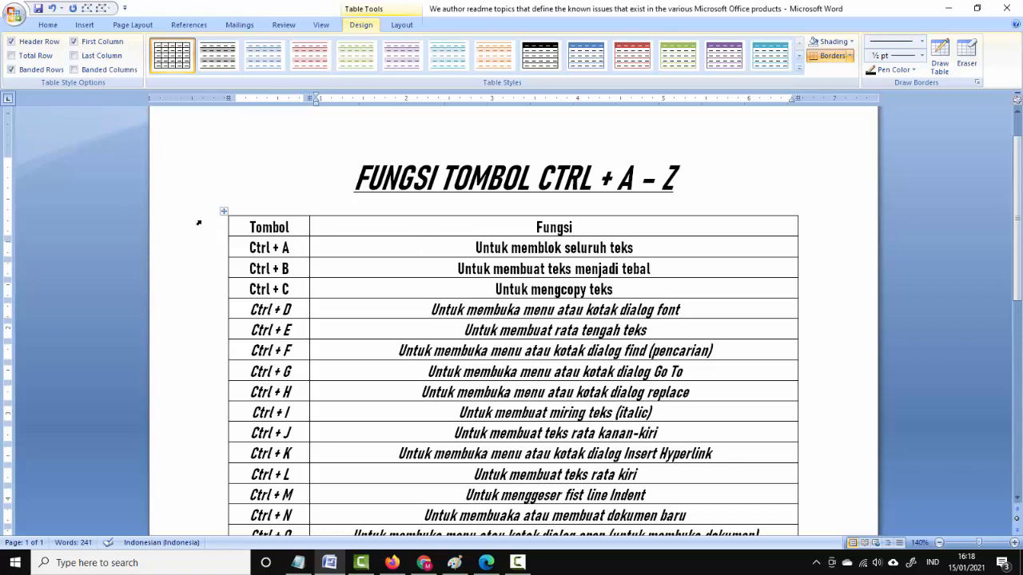
{"action": "left_click", "coordinate": [314, 227]}
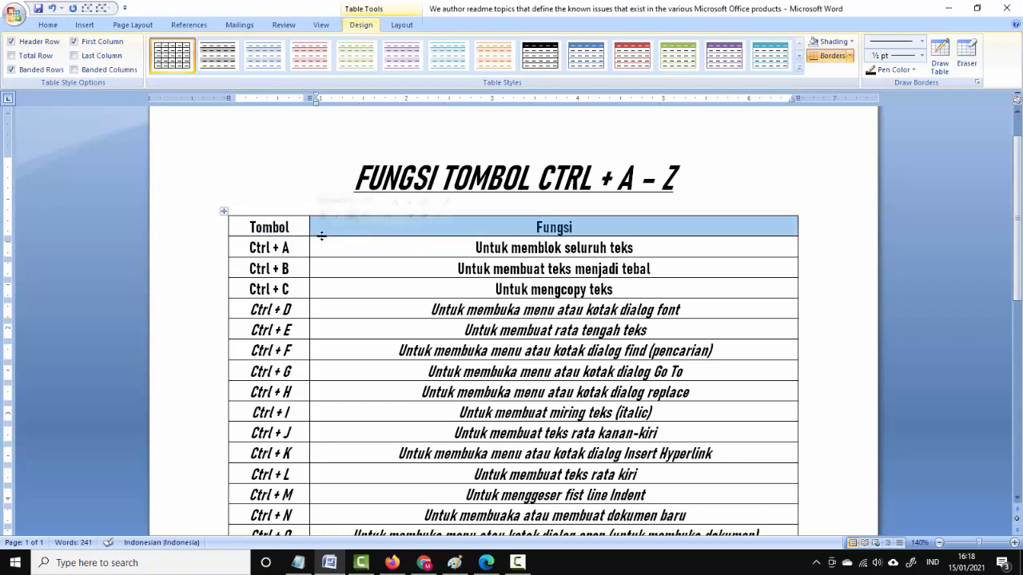
{"action": "left_click", "coordinate": [289, 268]}
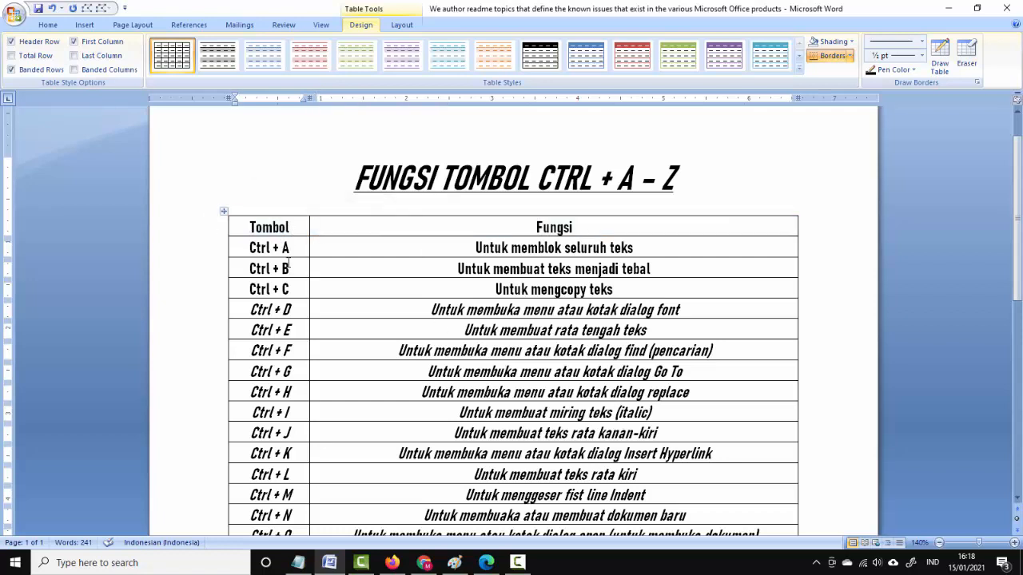
{"action": "scroll", "coordinate": [288, 268], "scroll_direction": "down", "scroll_amount": 7}
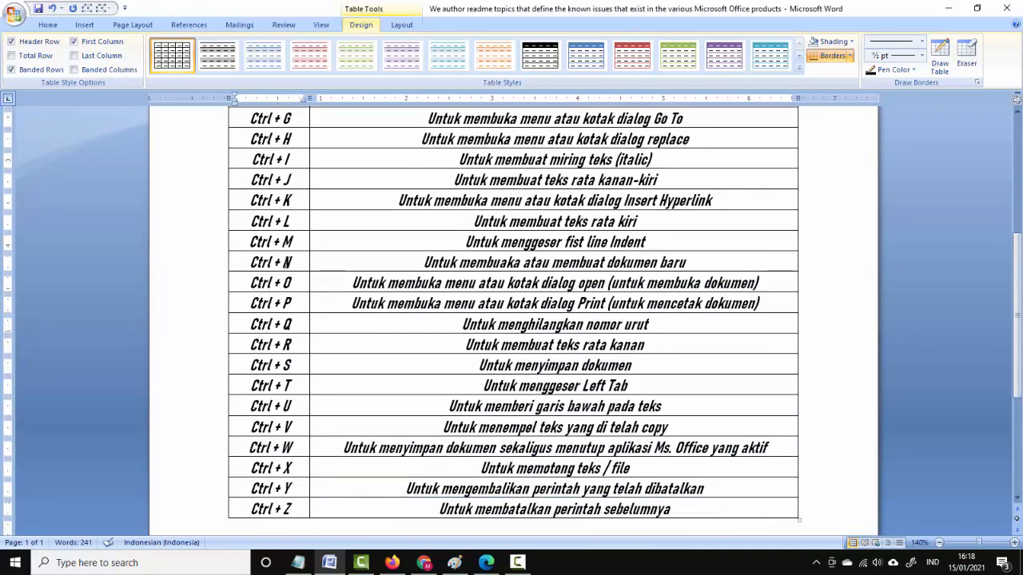
{"action": "scroll", "coordinate": [286, 261], "scroll_direction": "up", "scroll_amount": 5}
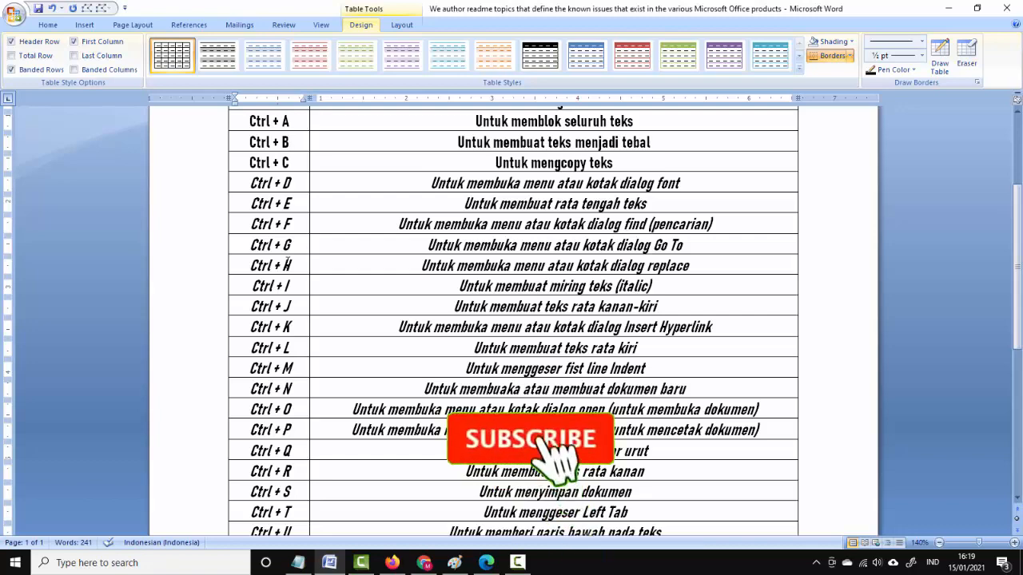
{"action": "scroll", "coordinate": [379, 353], "scroll_direction": "up", "scroll_amount": 2}
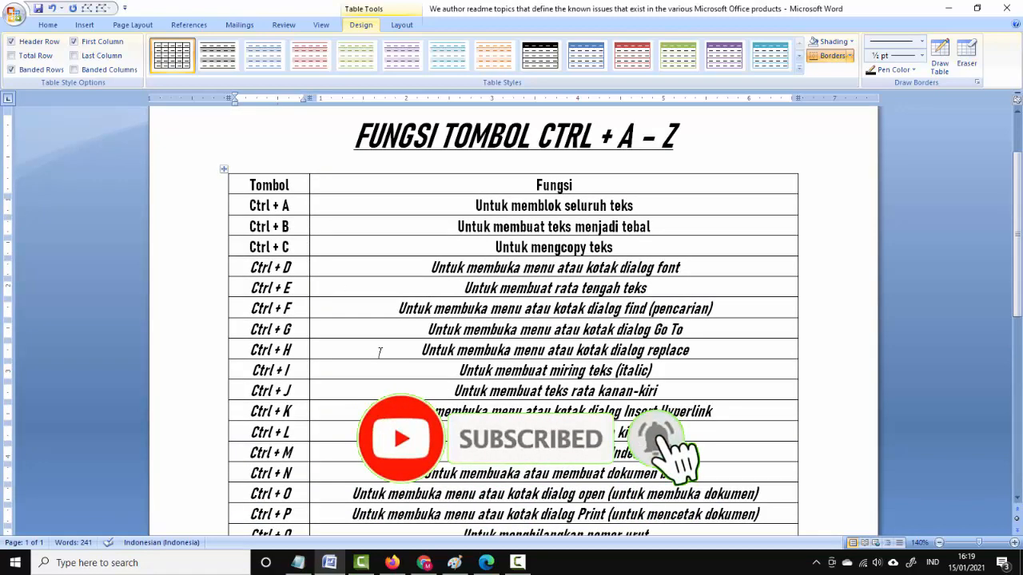